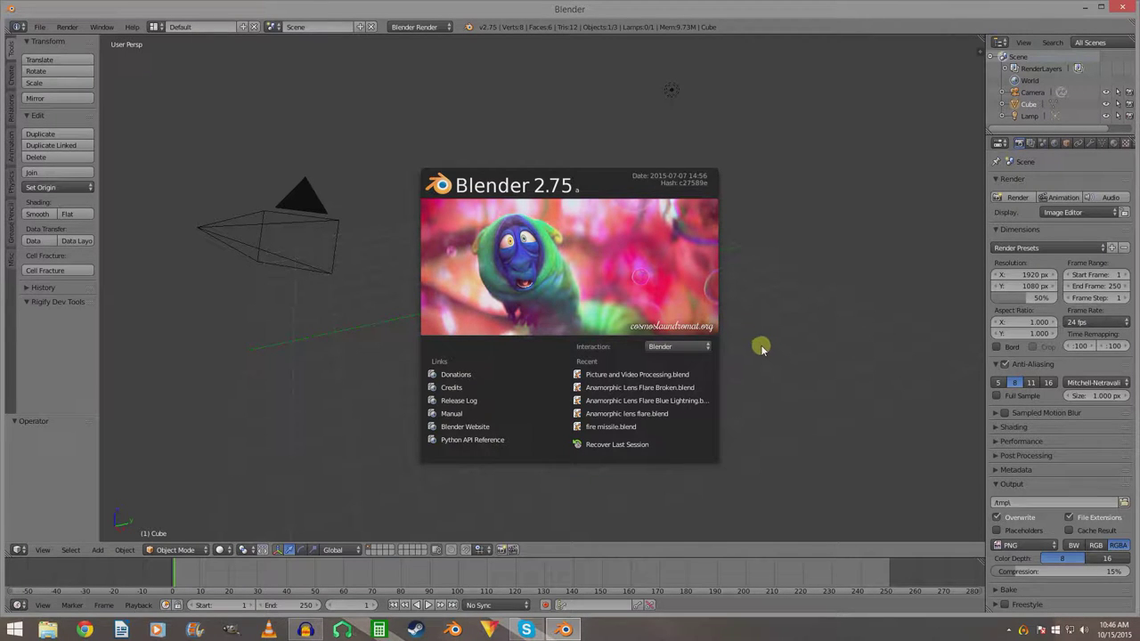
# Dismiss the splash screen and delete all the default objects from the scene.
pyautogui.click(789, 337)
pyautogui.moveTo(771, 354); pyautogui.dragTo(680, 373, button='middle')
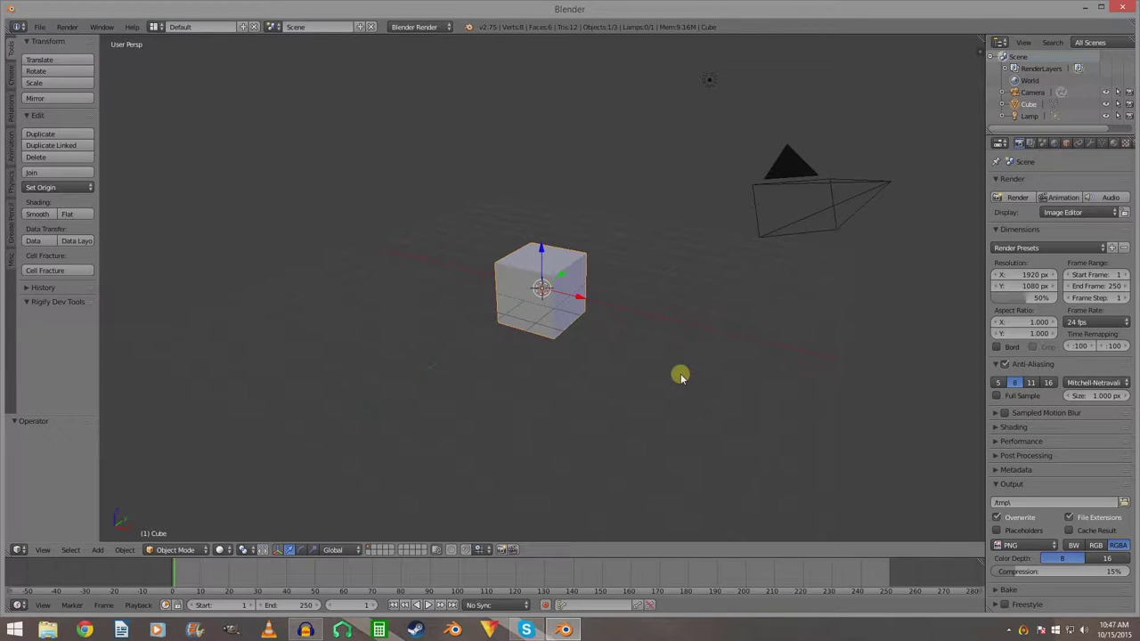
pyautogui.press('a')
pyautogui.press('a')
pyautogui.press('x')
pyautogui.click(677, 375)
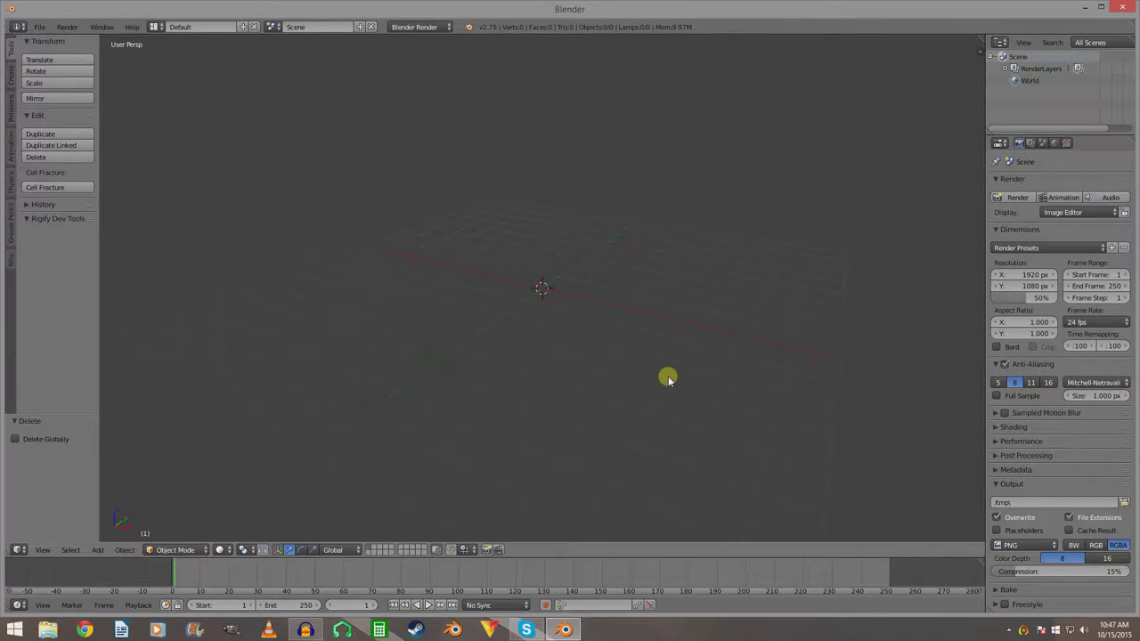
# Switch the render engine to Cycles and set the render resolution percentage to 100%.
pyautogui.click(435, 28)
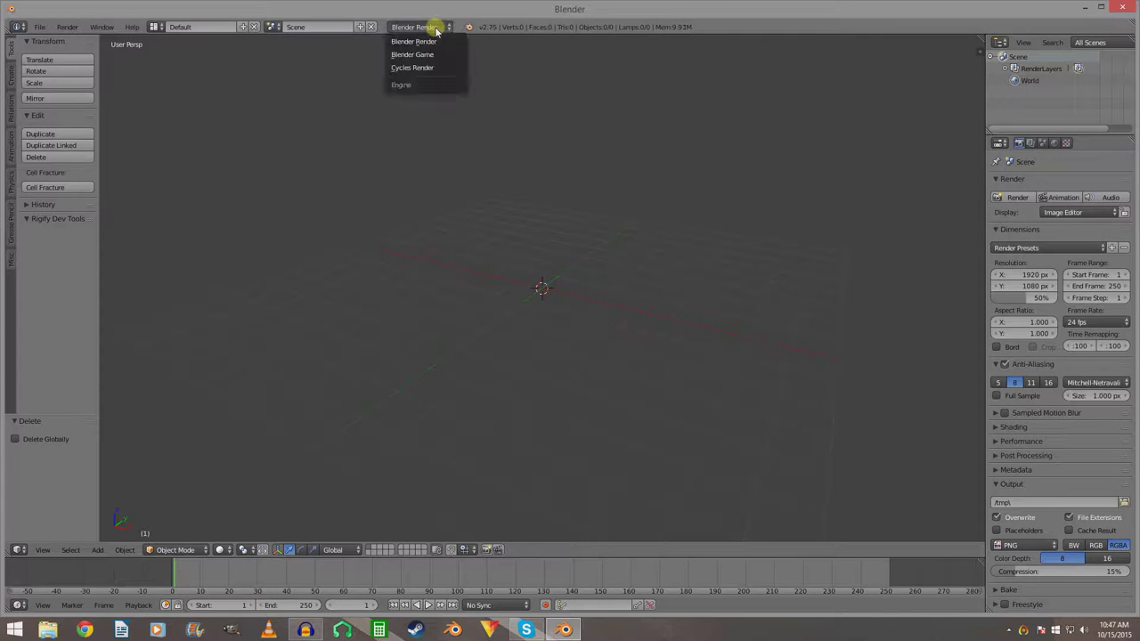
pyautogui.click(424, 66)
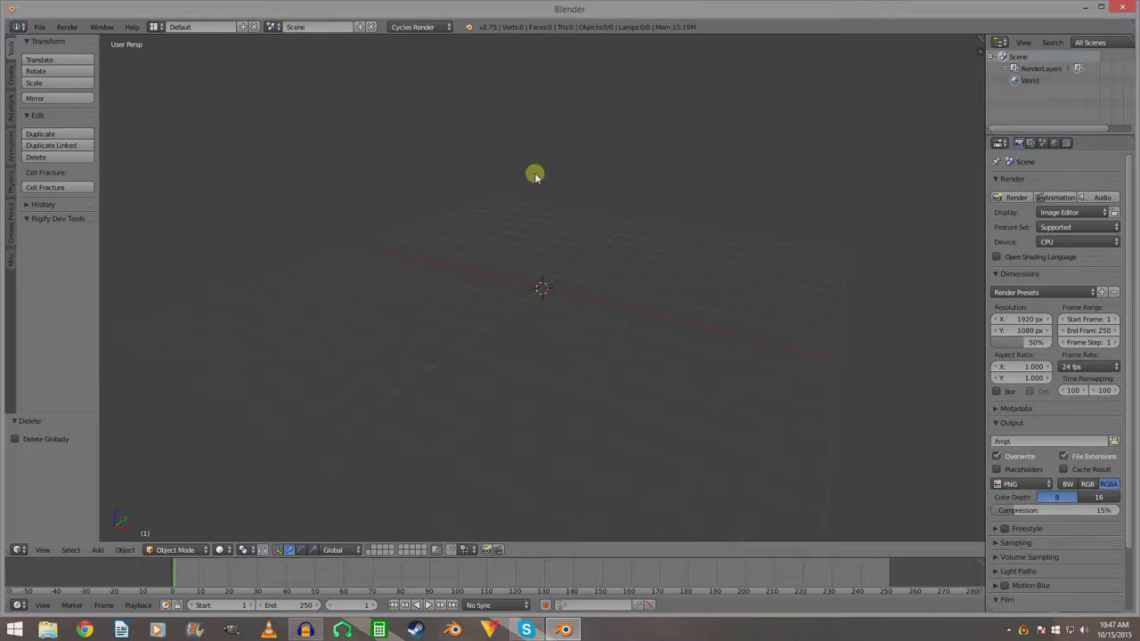
pyautogui.moveTo(498, 234); pyautogui.dragTo(620, 303, button='middle')
pyautogui.moveTo(621, 302); pyautogui.dragTo(738, 327, button='middle')
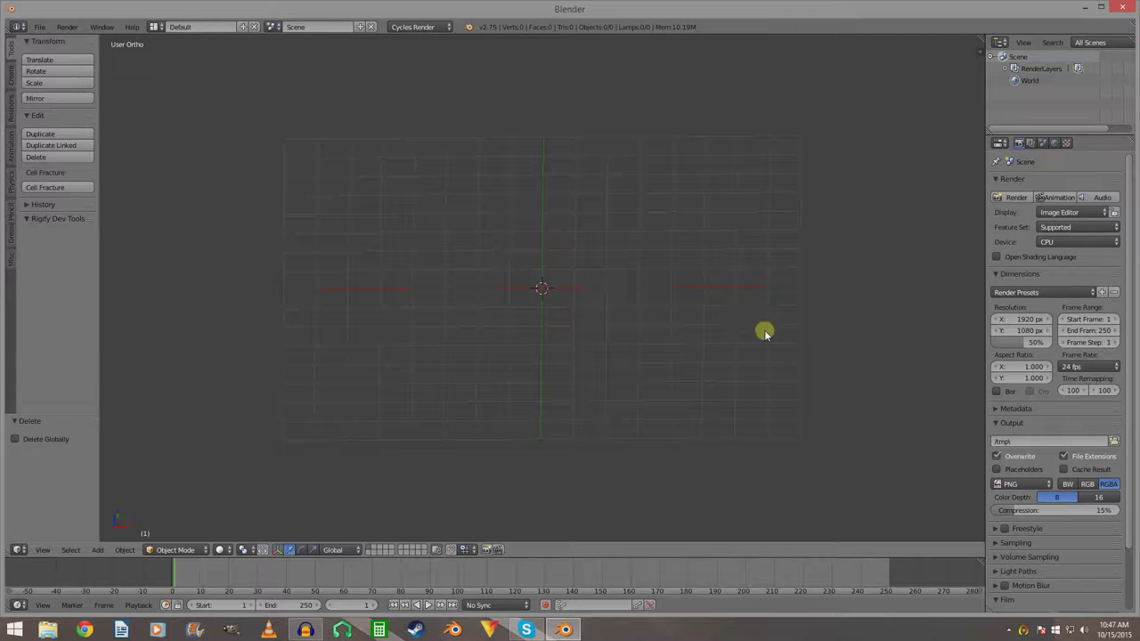
pyautogui.moveTo(1032, 345); pyautogui.dragTo(1074, 339)
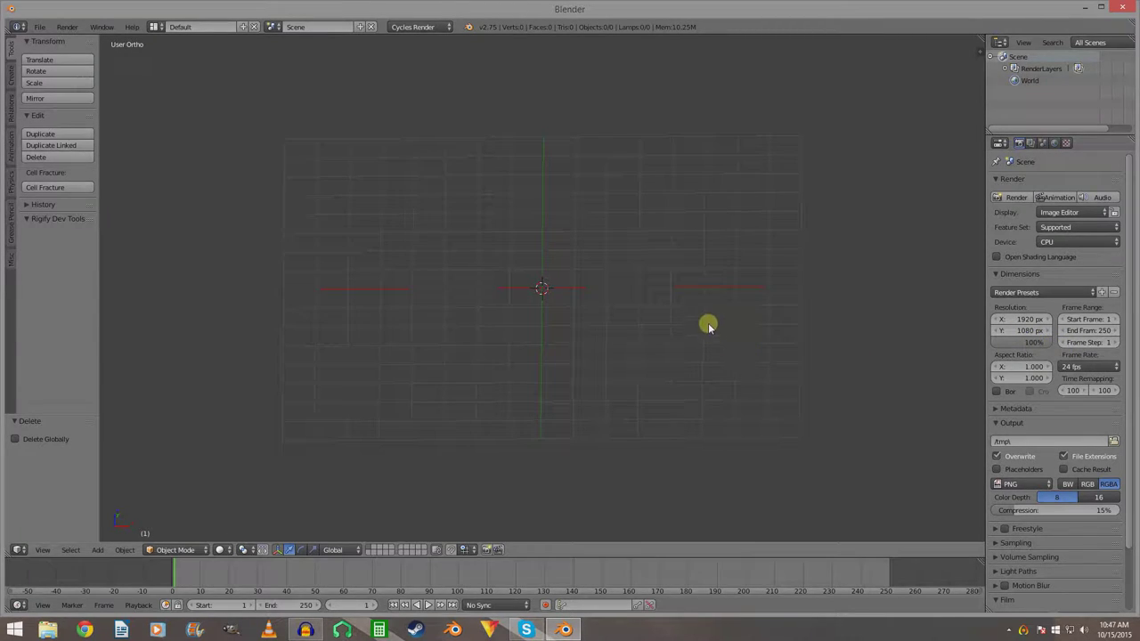
# Add a Plain Axes empty at the world origin.
pyautogui.moveTo(702, 298); pyautogui.dragTo(702, 324, button='middle')
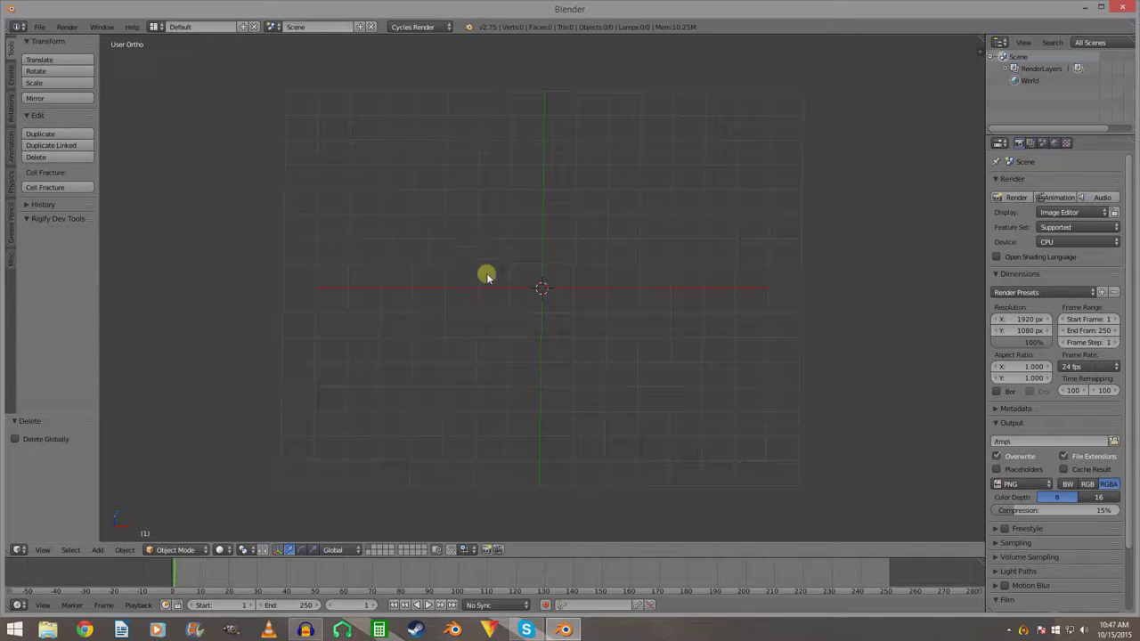
pyautogui.hotkey('shift', 'a')
pyautogui.moveTo(583, 325)
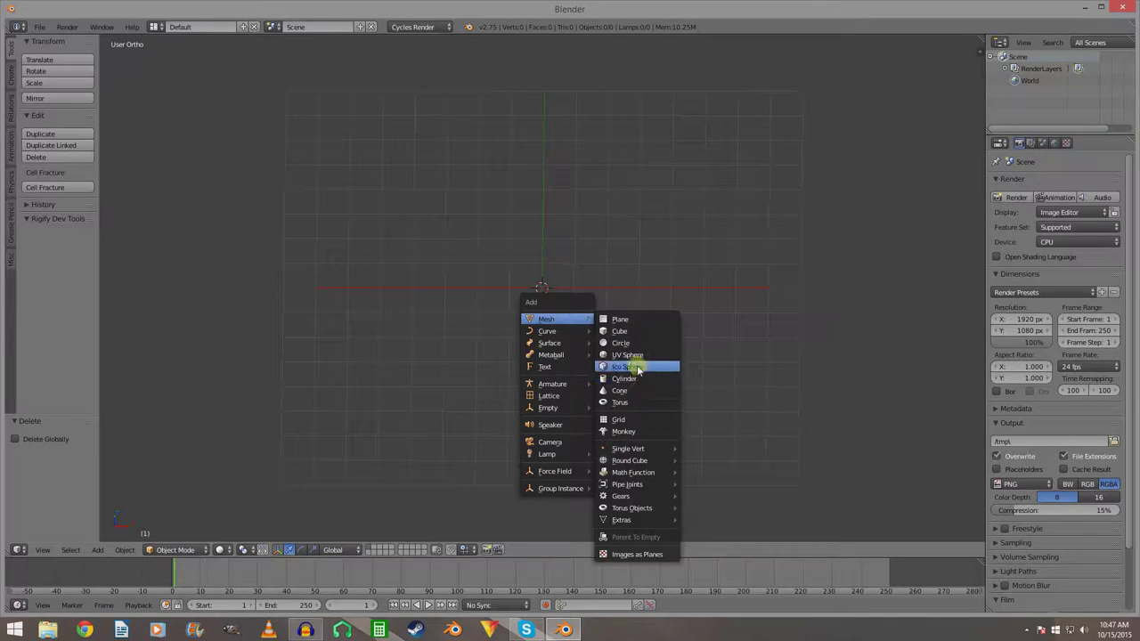
pyautogui.moveTo(579, 408)
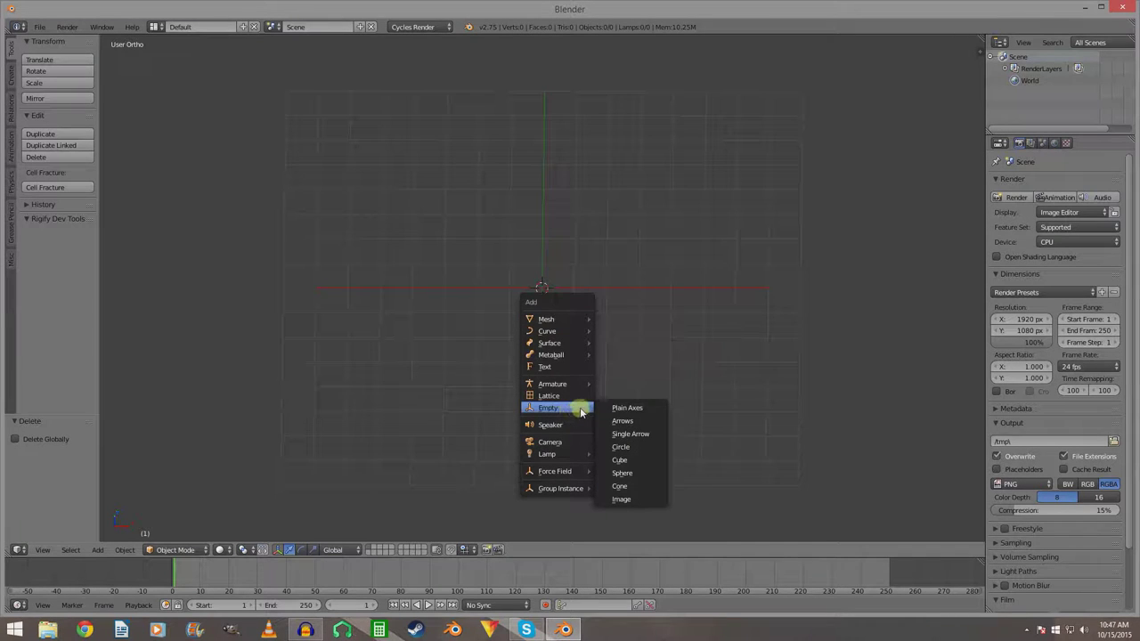
pyautogui.click(620, 408)
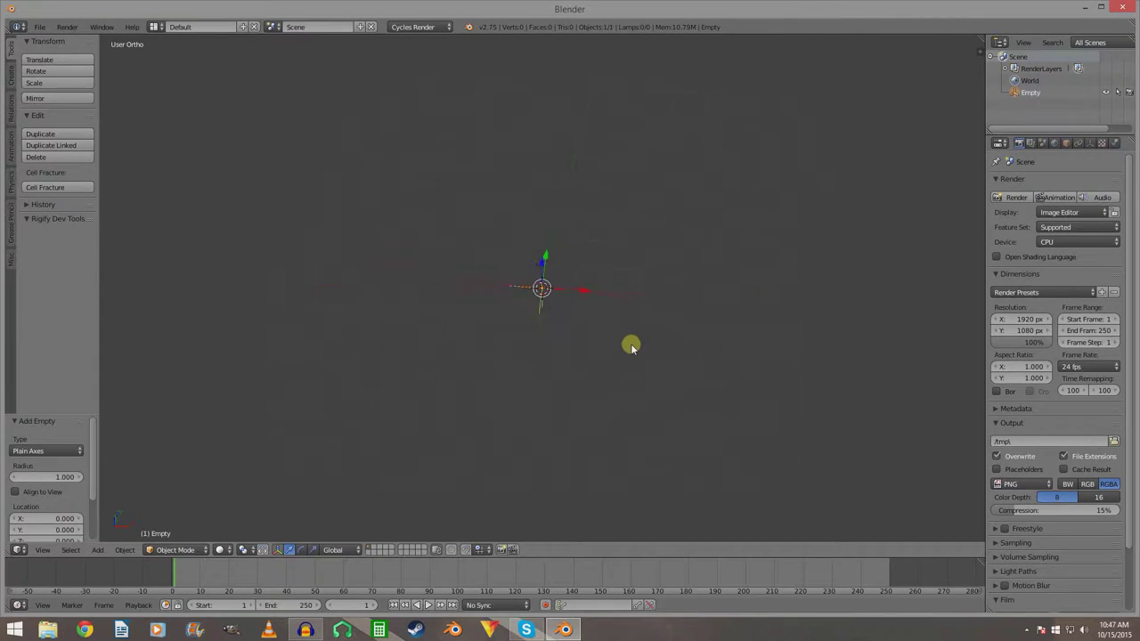
# Add a mesh circle at the origin in top view and fill it with a face in Edit Mode.
pyautogui.moveTo(594, 358); pyautogui.dragTo(611, 329, button='middle')
pyautogui.press('KP_7')
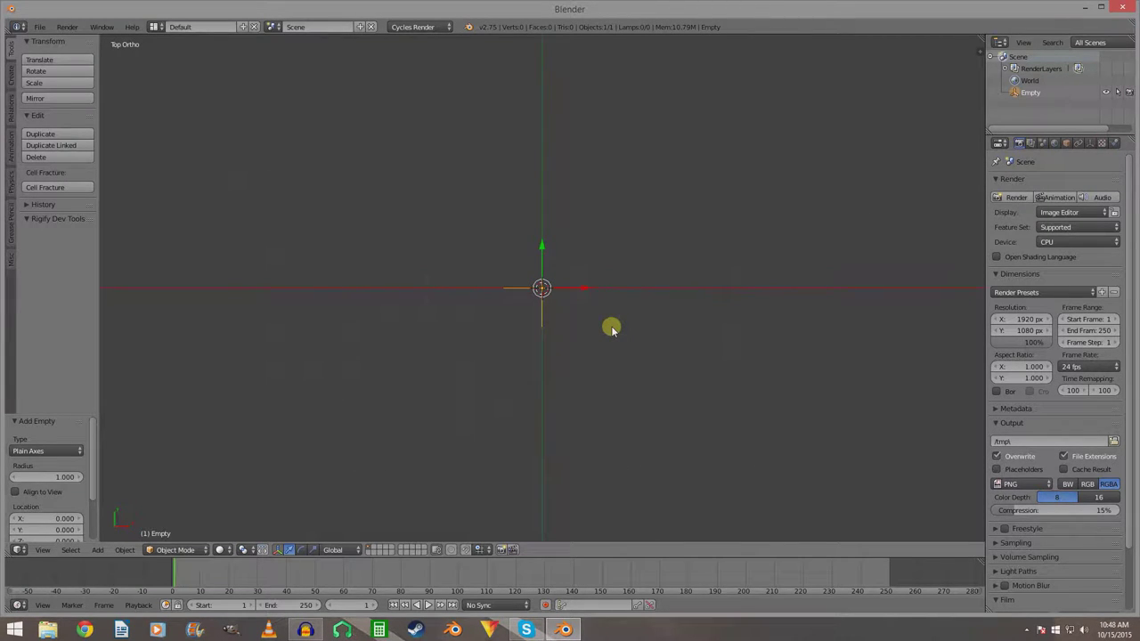
pyautogui.hotkey('shift', 'a')
pyautogui.moveTo(603, 318)
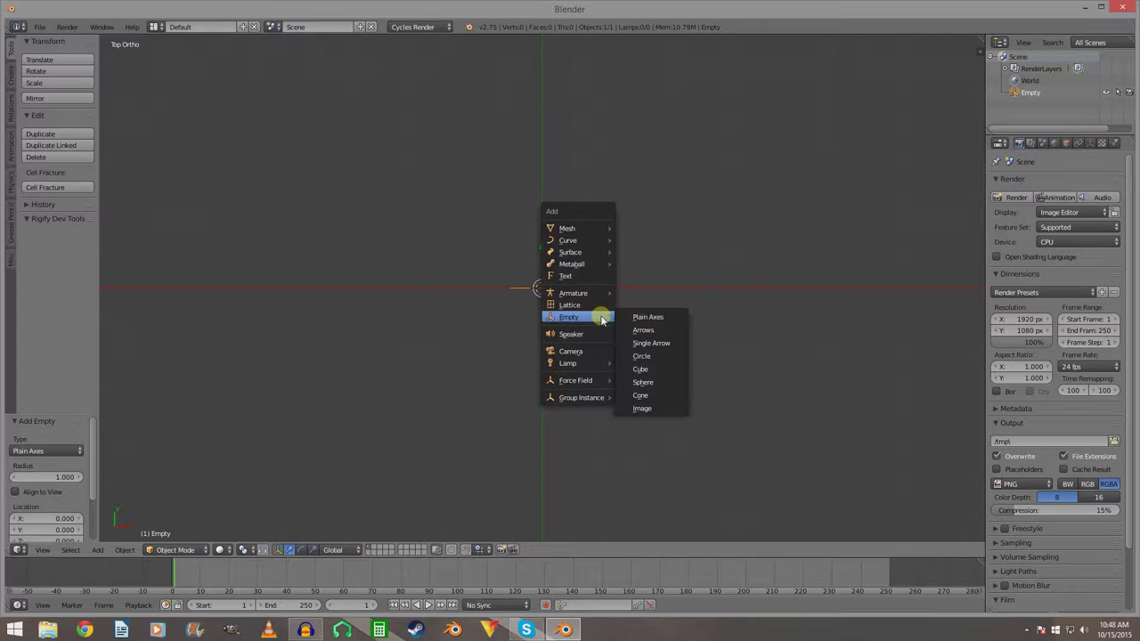
pyautogui.moveTo(598, 228)
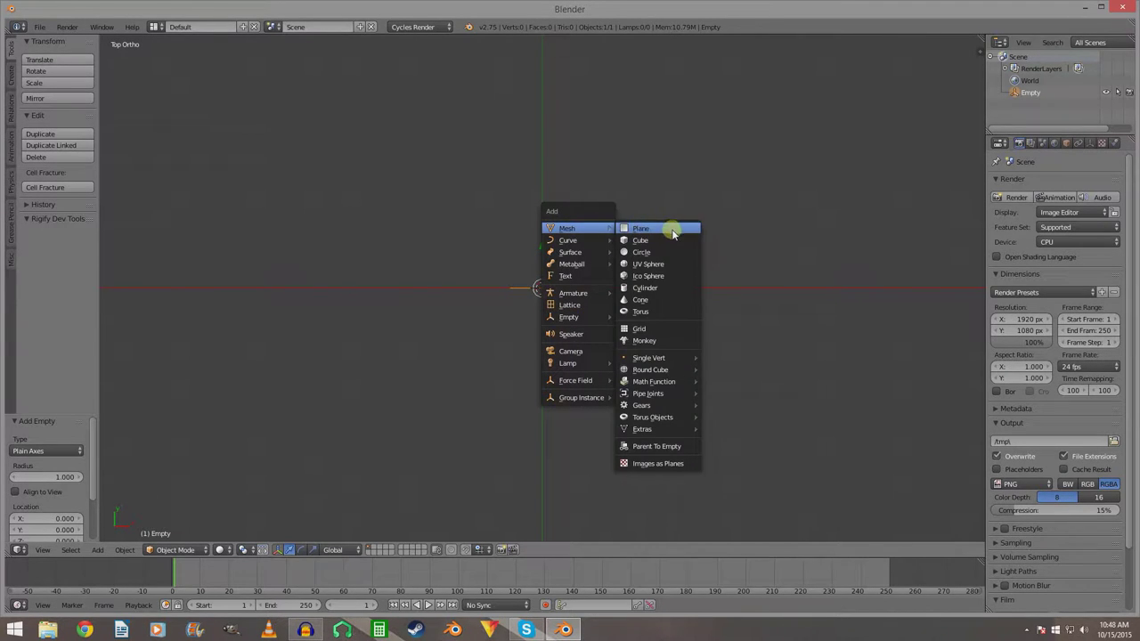
pyautogui.click(668, 252)
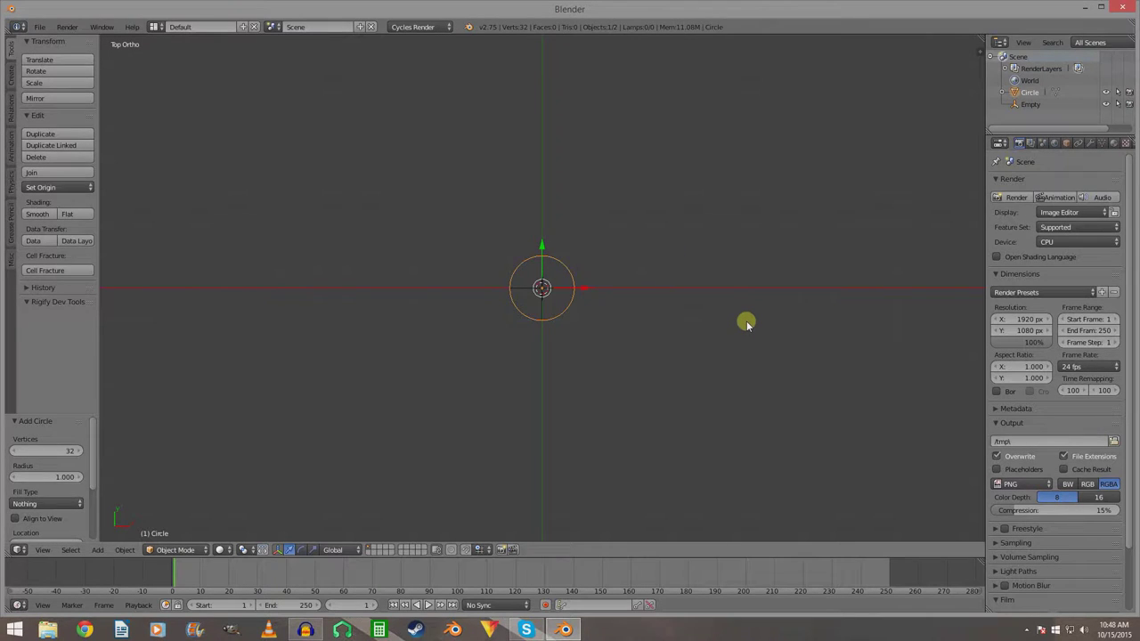
pyautogui.press('Tab')
pyautogui.press('f')
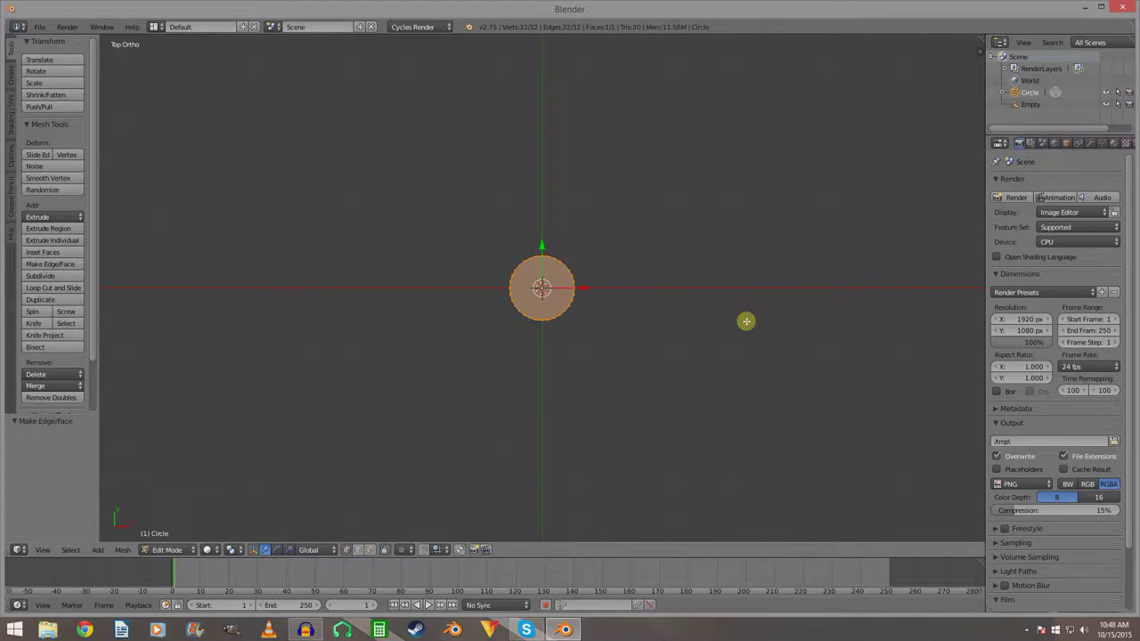
pyautogui.press('Tab')
# Scale the filled circle down to about 0.065 of its size.
pyautogui.scroll(2, 705, 334)
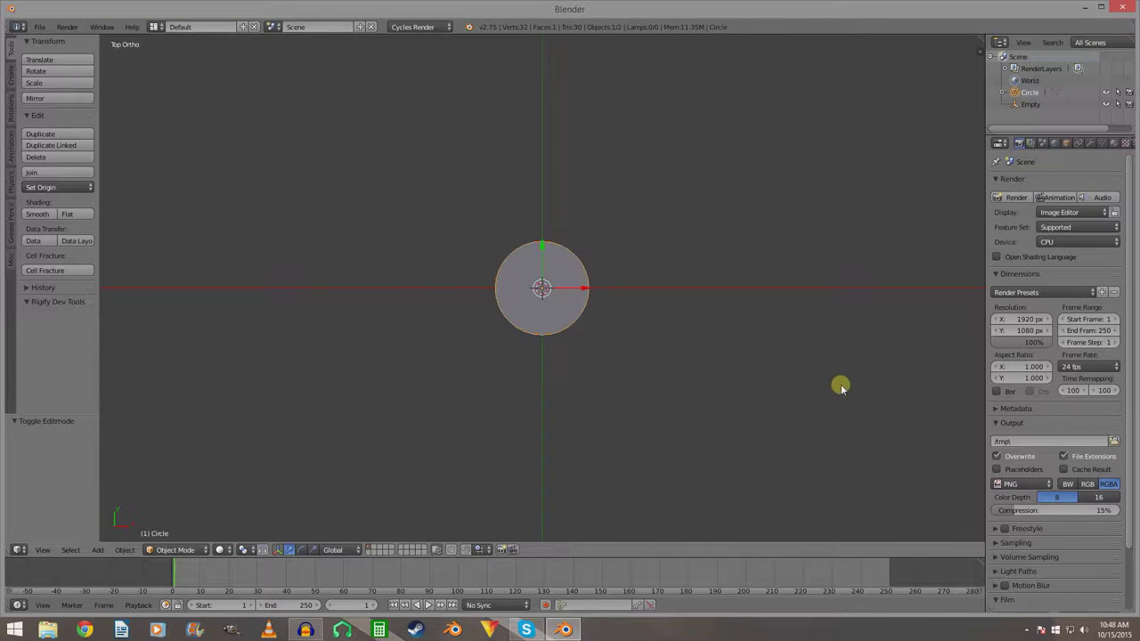
pyautogui.press('s')
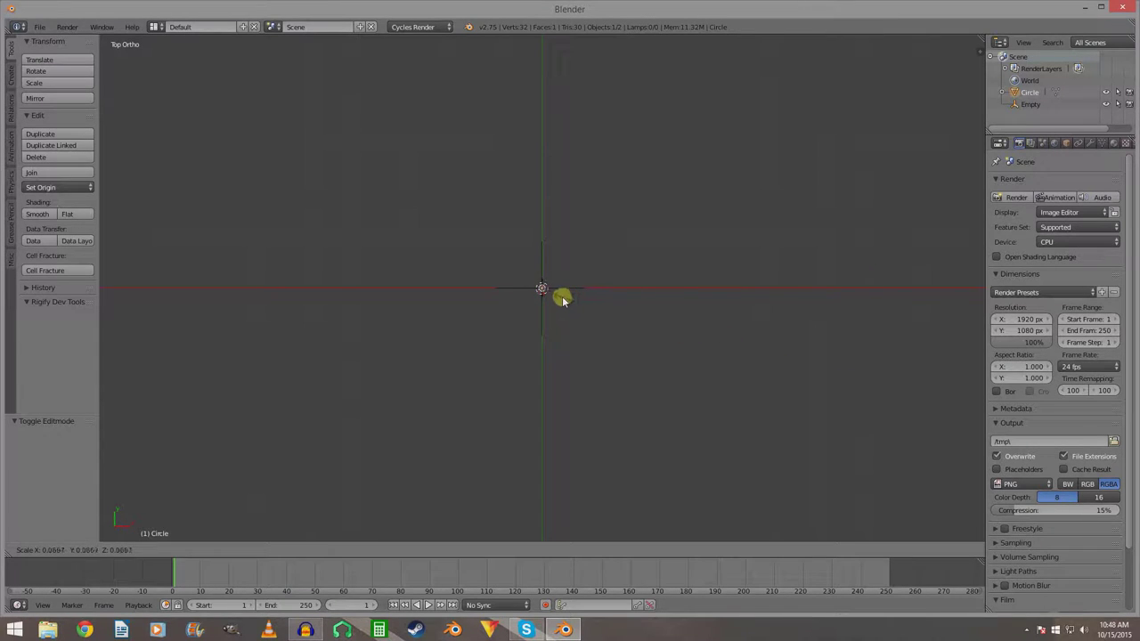
pyautogui.click(561, 300)
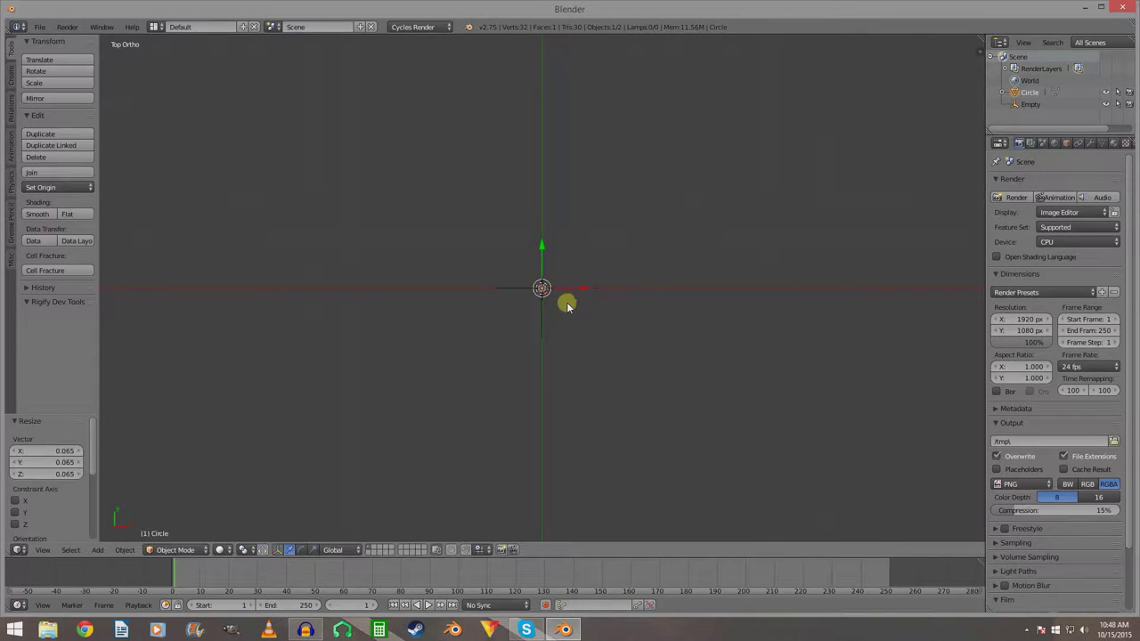
# Give the circle a new material with an Emission surface, pure white color and a strength of 5.
pyautogui.moveTo(567, 303)
pyautogui.mouseDown(button='middle')
pyautogui.moveTo(595, 329)
pyautogui.moveTo(575, 297)
pyautogui.mouseUp(button='middle')
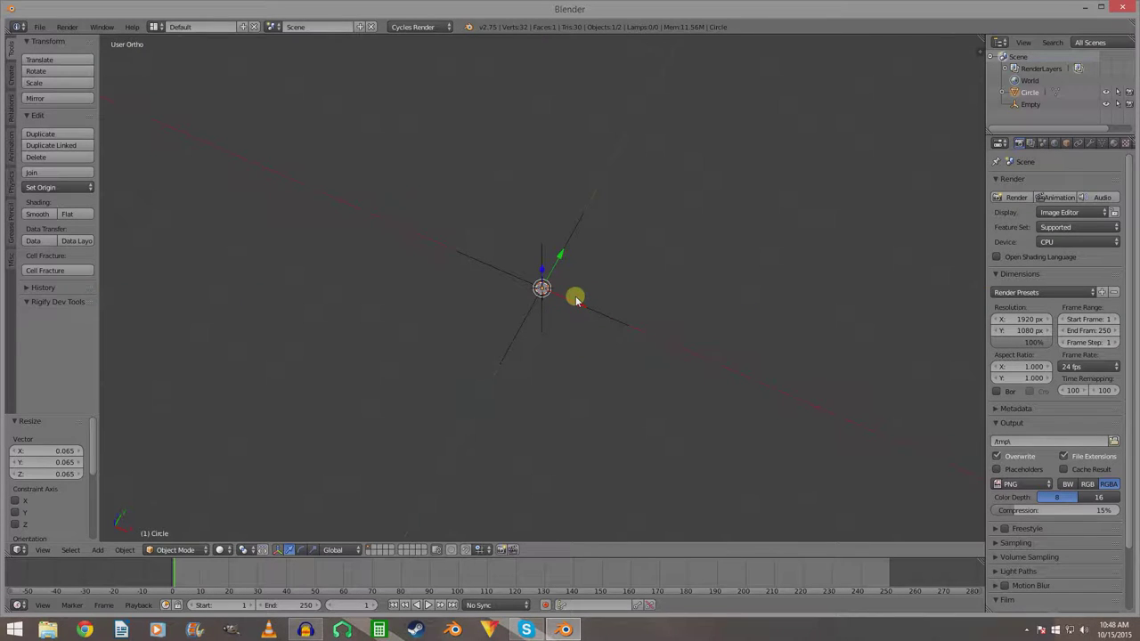
pyautogui.click(1113, 142)
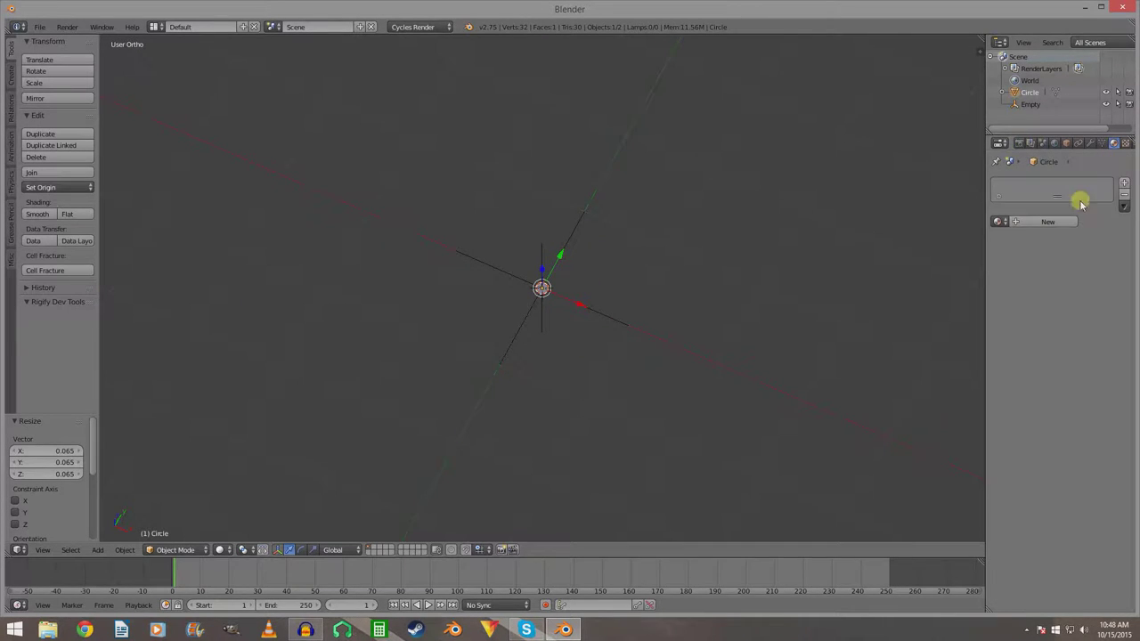
pyautogui.click(1032, 223)
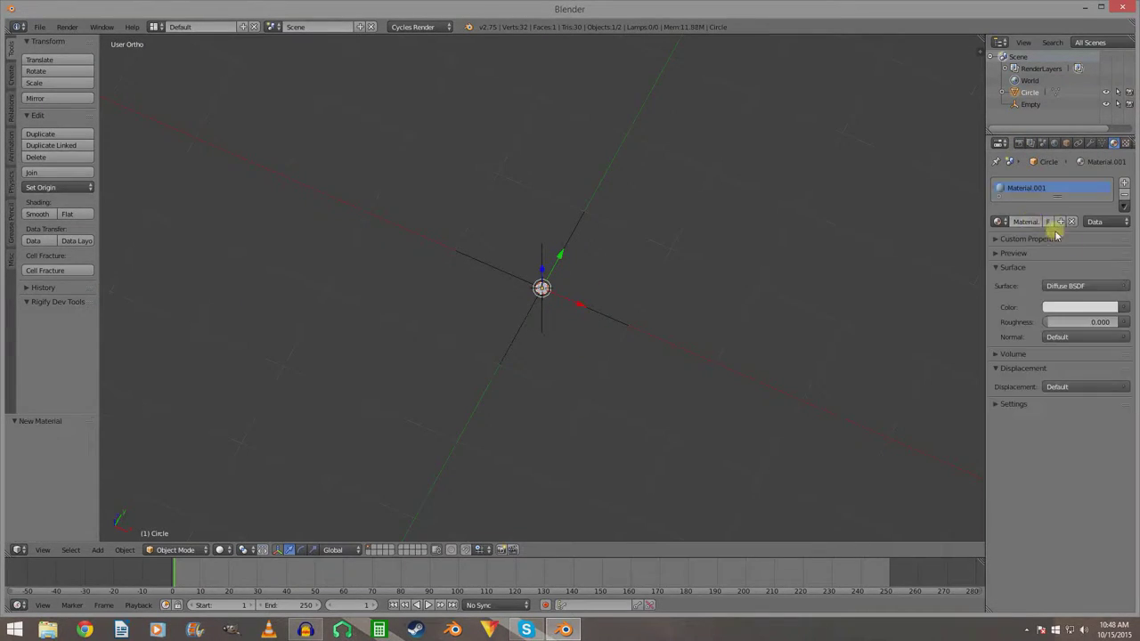
pyautogui.click(1071, 287)
pyautogui.click(1010, 403)
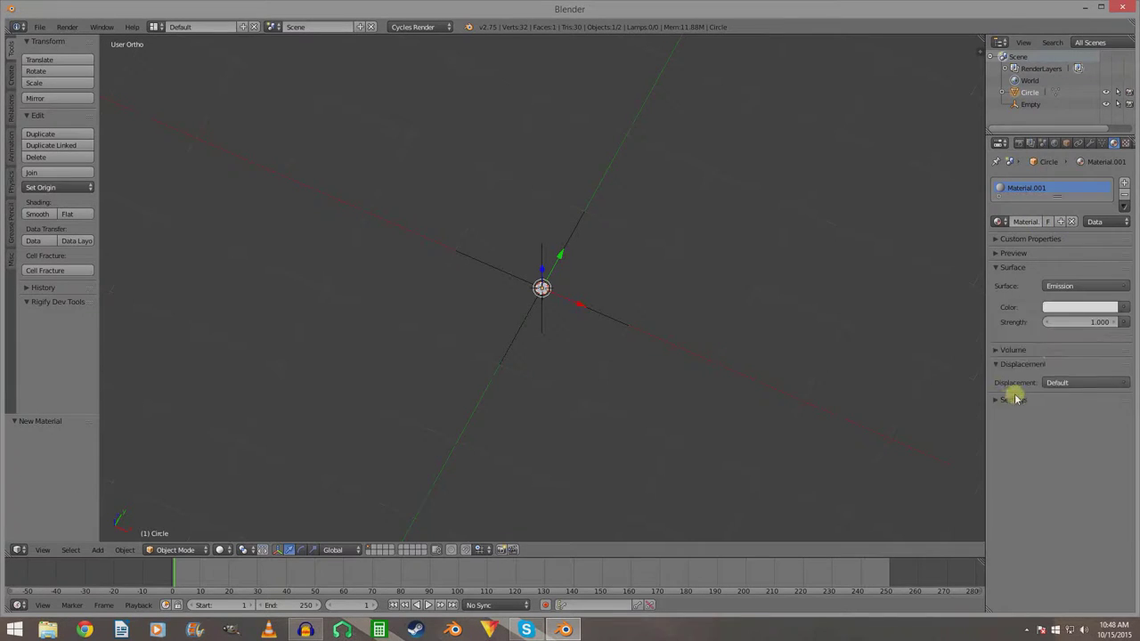
pyautogui.click(1080, 308)
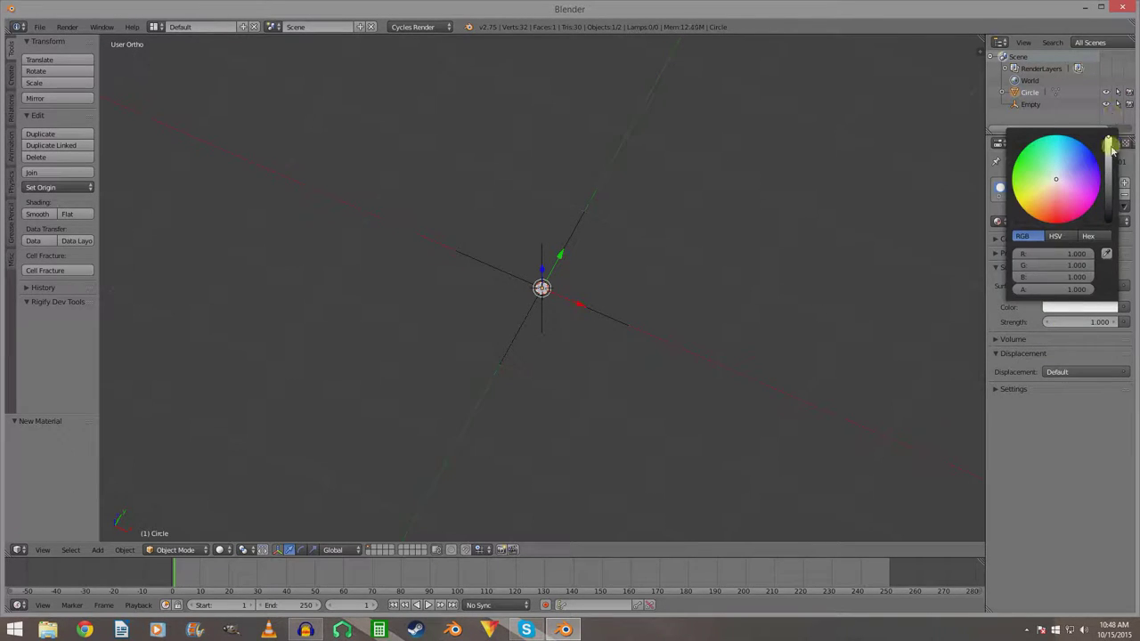
pyautogui.click(1087, 324)
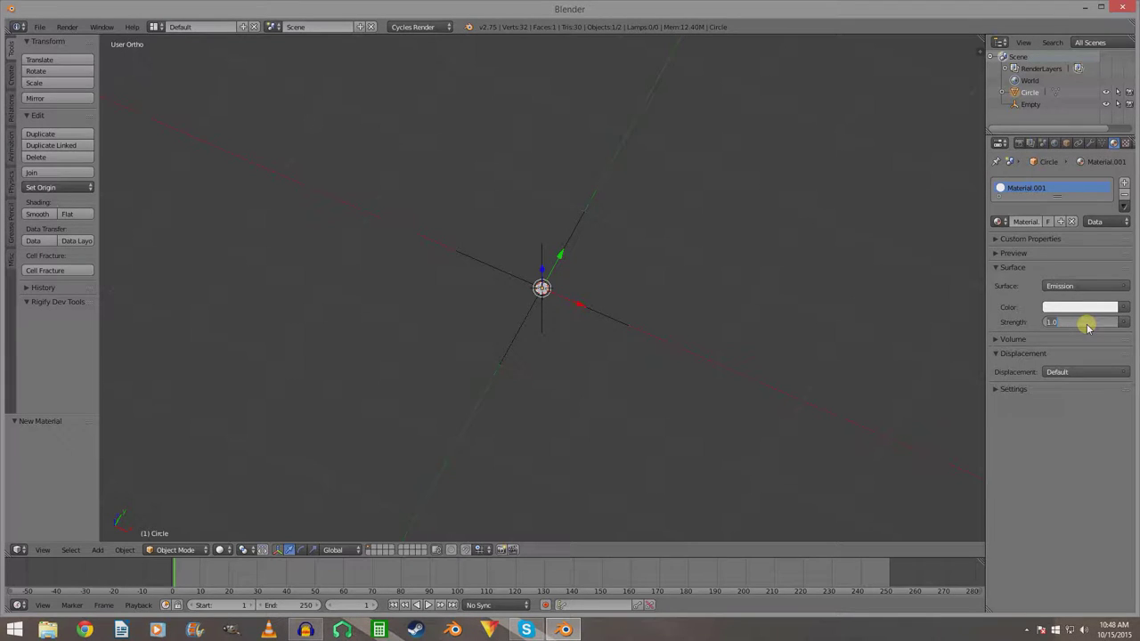
pyautogui.write('5')
pyautogui.press('Return')
# Add a camera and align it to the top view so it looks straight down at the circle.
pyautogui.press('KP_7')
pyautogui.hotkey('shift', 'a')
pyautogui.moveTo(621, 332)
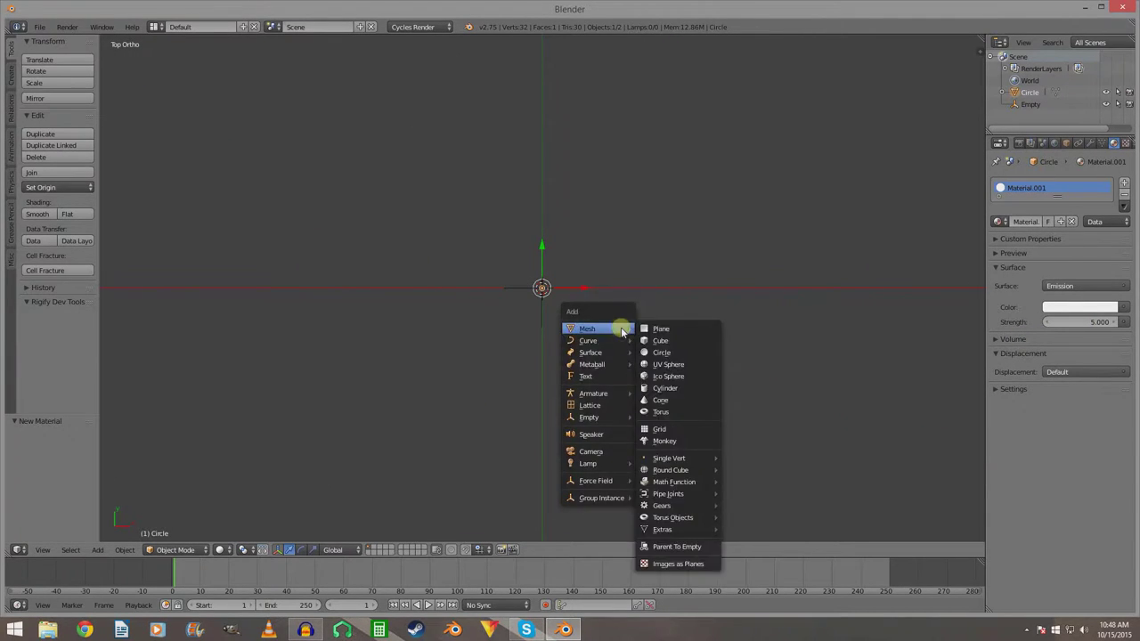
pyautogui.click(606, 451)
pyautogui.press('ctrl+alt+KP_0')
pyautogui.scroll(2, 689, 394)
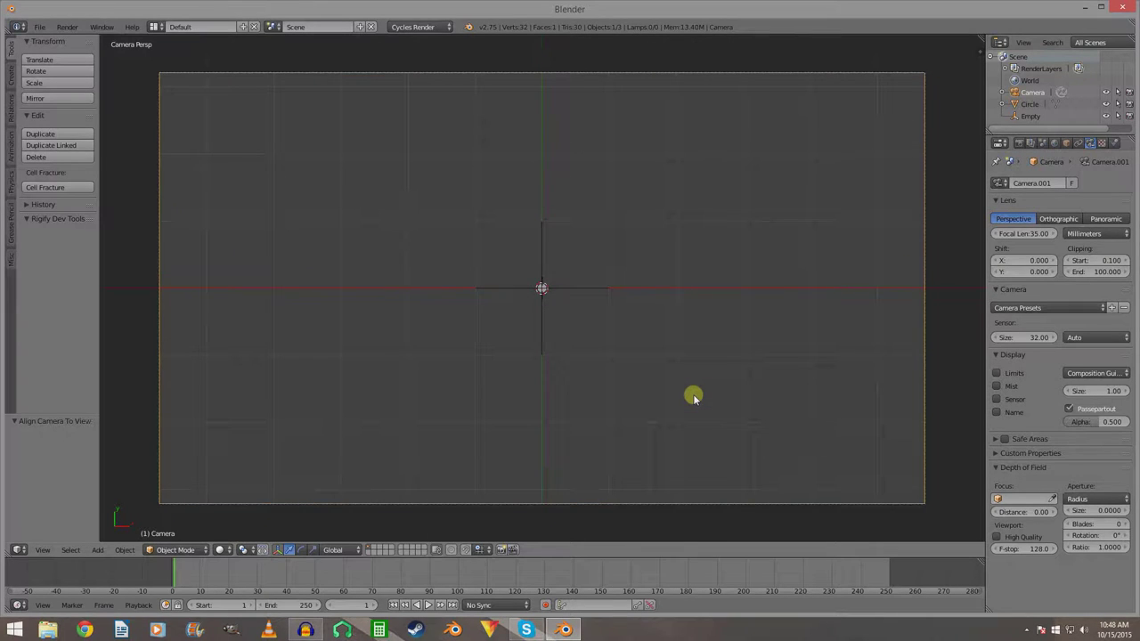
# Select the circle in the camera view and scale it down by about 0.558.
pyautogui.rightClick(543, 288)
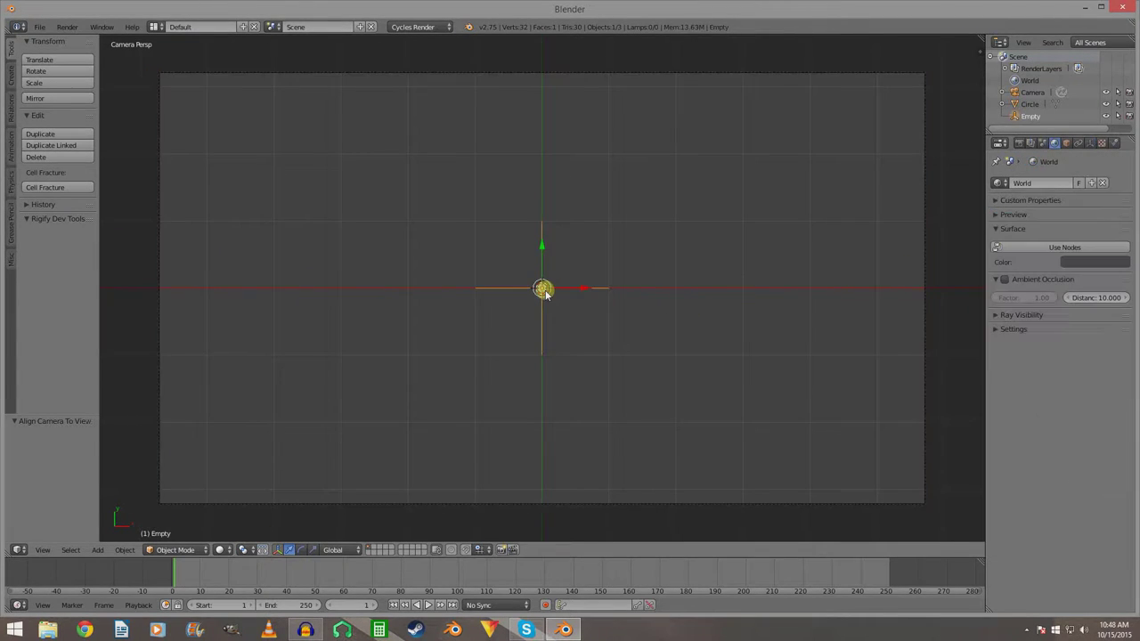
pyautogui.rightClick(548, 288)
pyautogui.press('s')
pyautogui.click(655, 314)
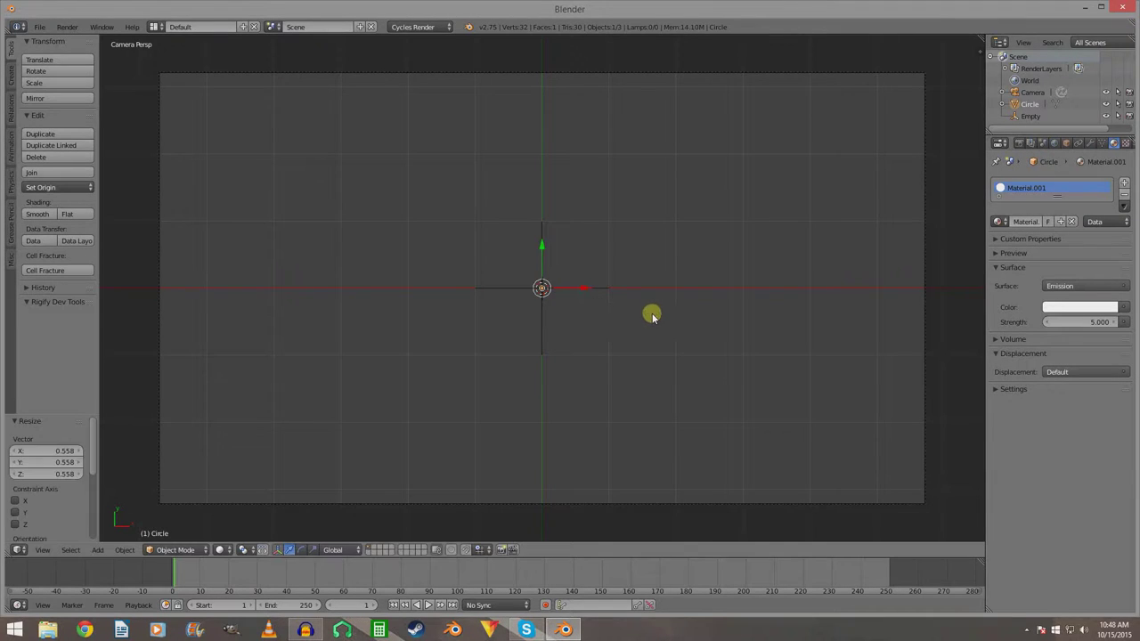
# Delete the empty at the origin and reselect the circle.
pyautogui.rightClick(543, 291)
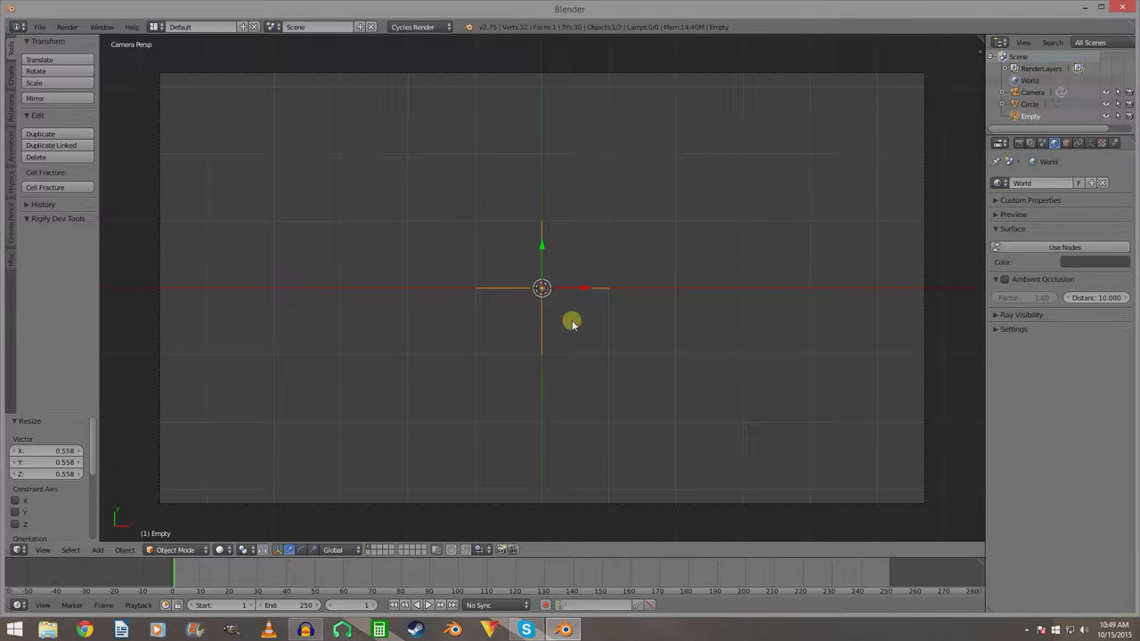
pyautogui.rightClick(542, 288)
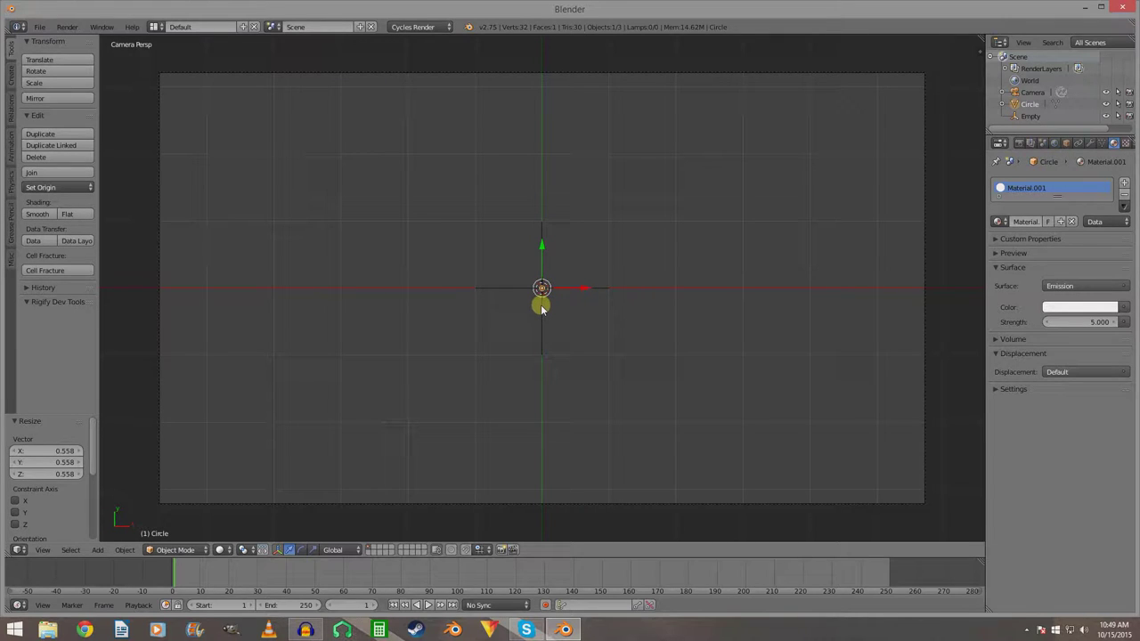
pyautogui.rightClick(541, 307)
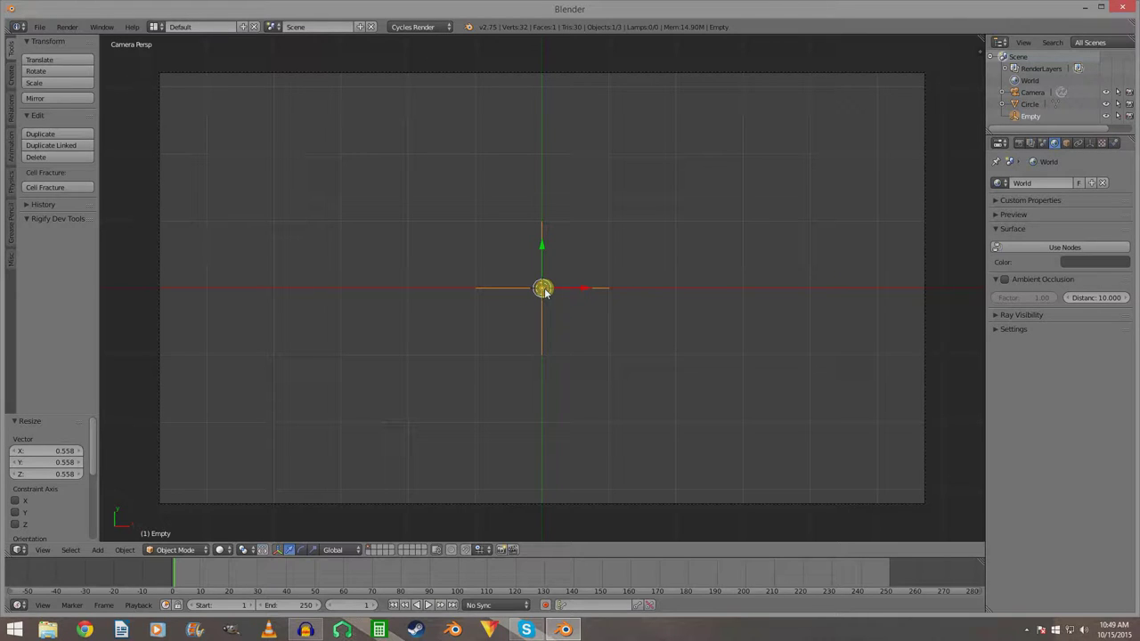
pyautogui.press('x')
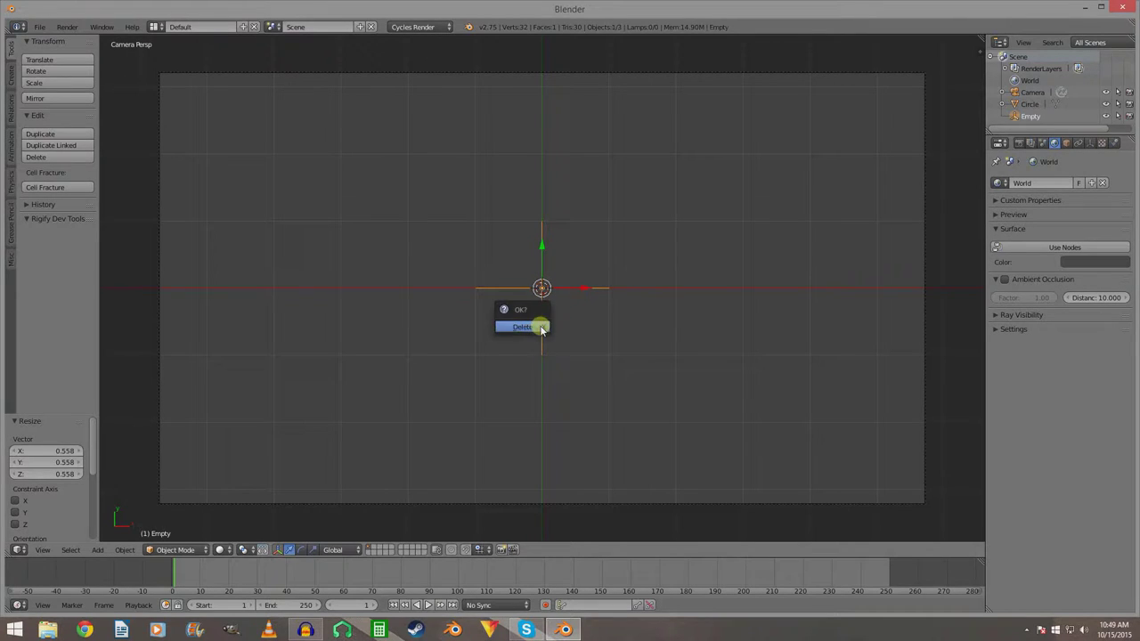
pyautogui.click(540, 324)
pyautogui.rightClick(541, 288)
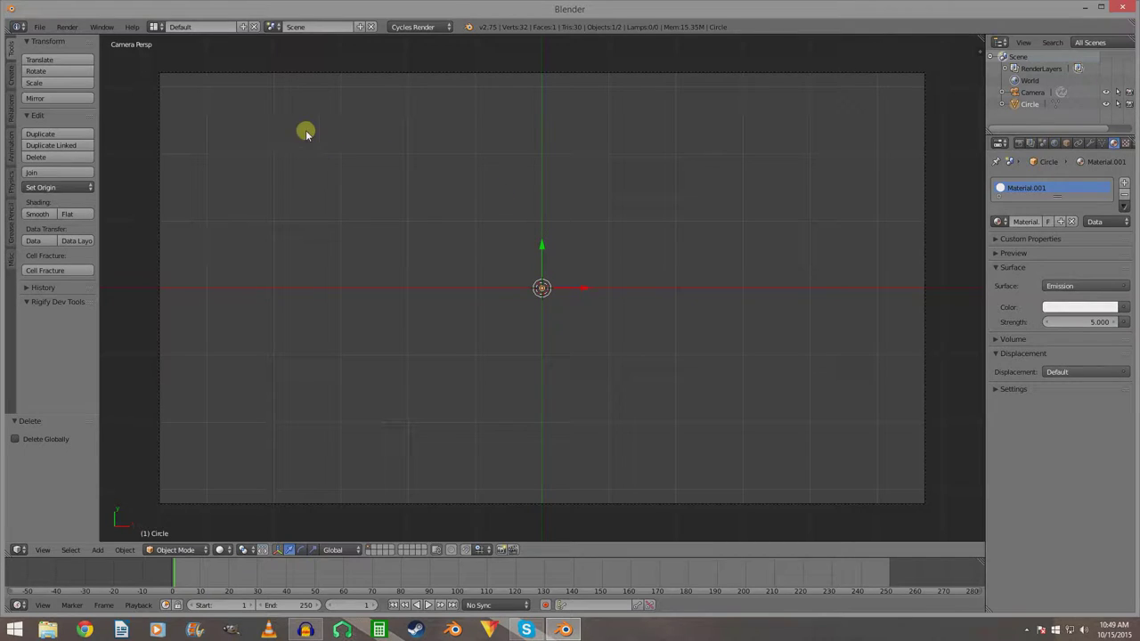
# Darken the world surface color to black.
pyautogui.click(1056, 144)
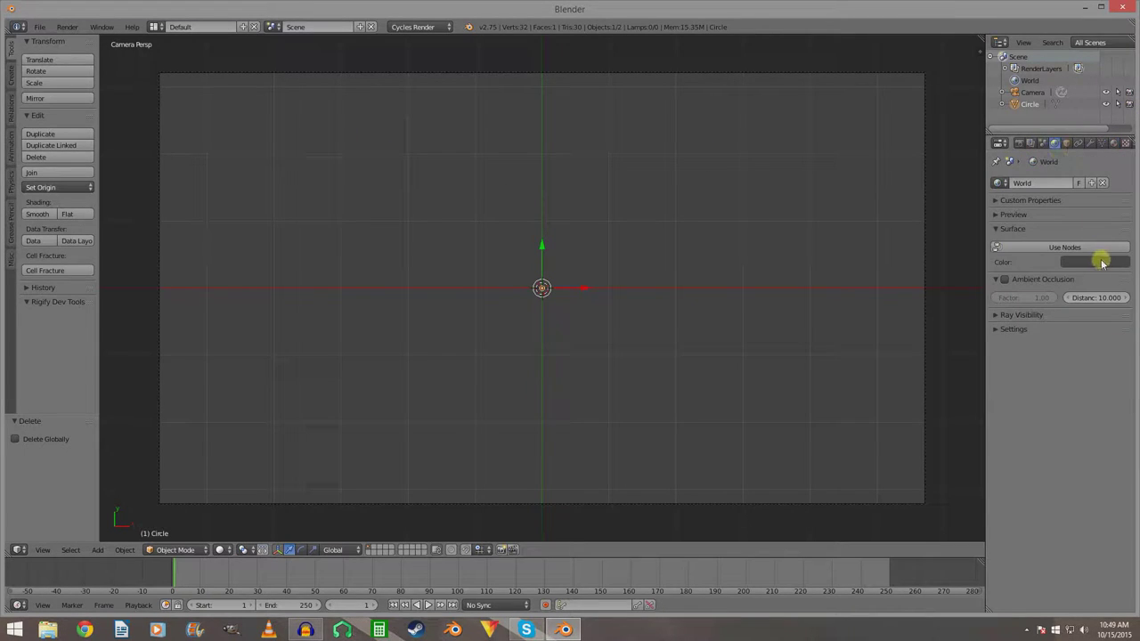
pyautogui.click(1100, 261)
pyautogui.moveTo(1118, 176); pyautogui.dragTo(1123, 210)
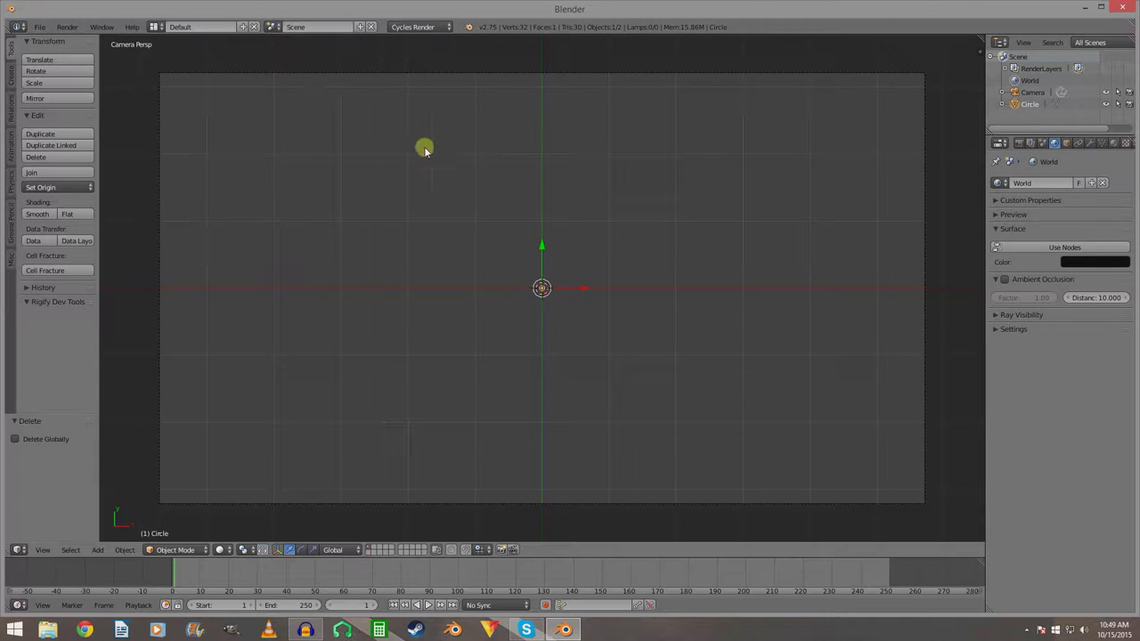
# Render the current frame to check the glowing circle against the black background, and return to the camera view.
pyautogui.press('F12')
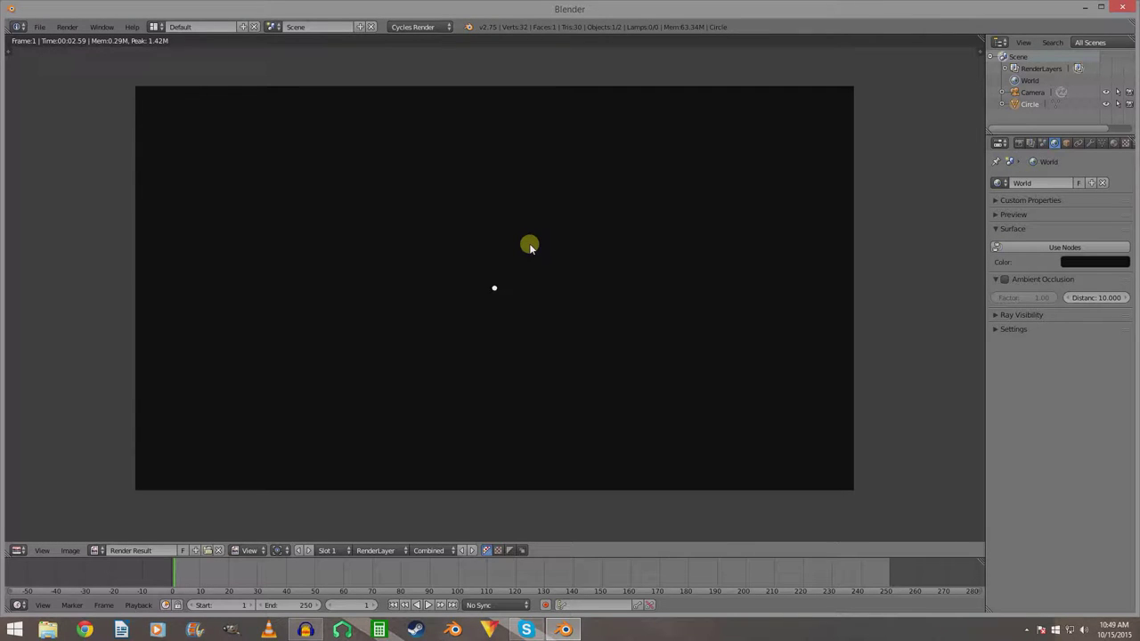
pyautogui.press('Escape')
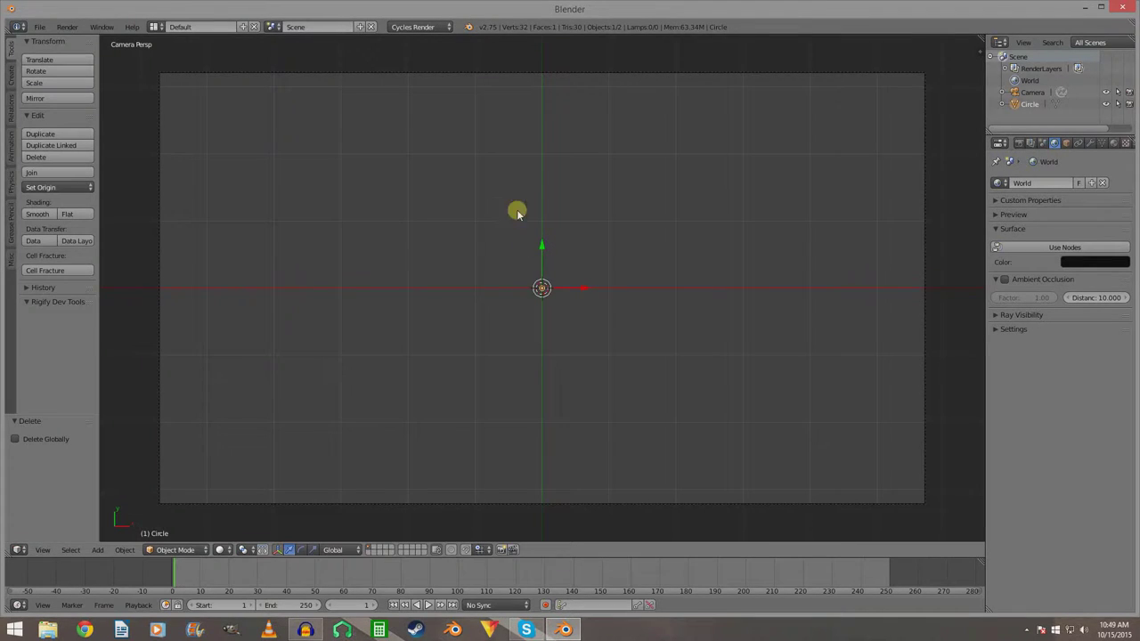
# Create a full copy of the scene and rename the copy "Lens flare streak".
pyautogui.click(361, 28)
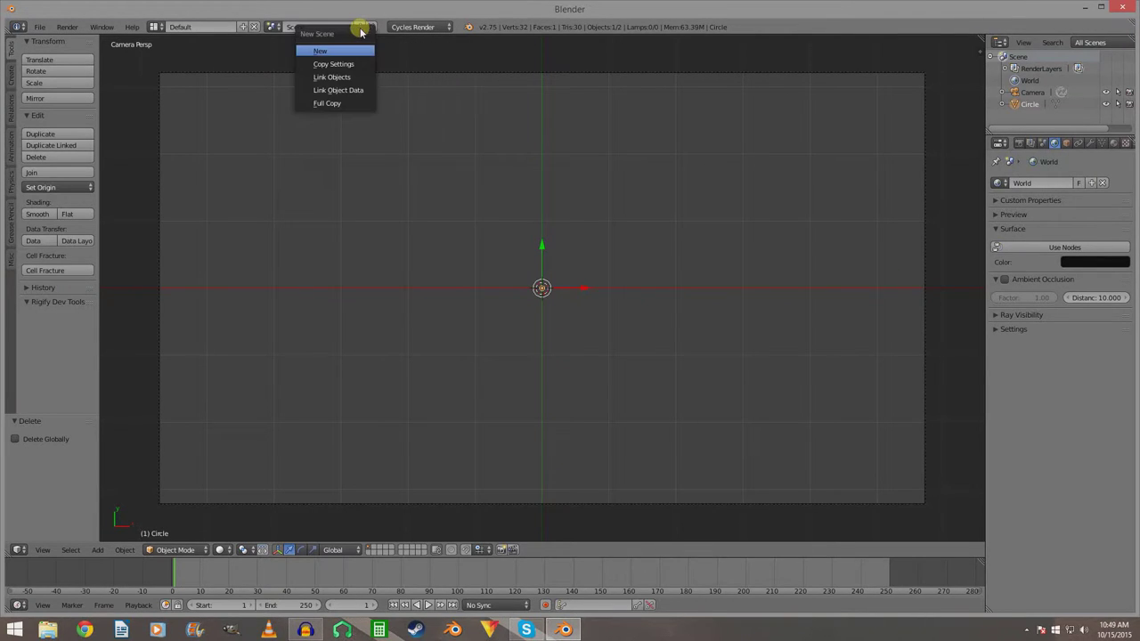
pyautogui.click(356, 104)
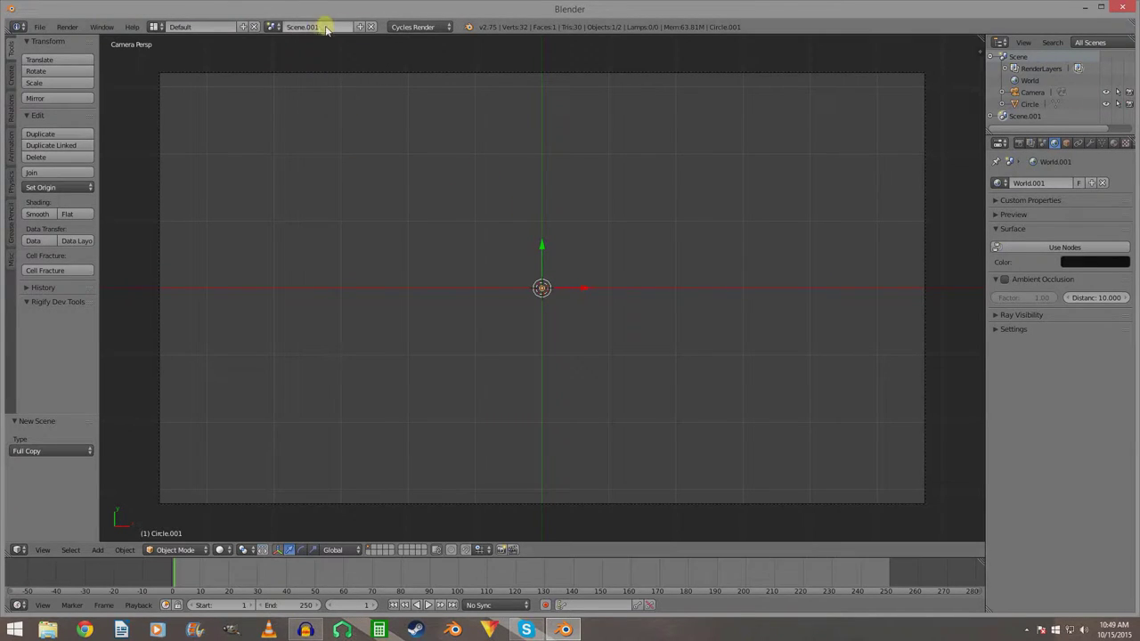
pyautogui.click(321, 27)
pyautogui.hotkey('ctrl', 'a')
pyautogui.write('Lens flare streak')
pyautogui.press('Return')
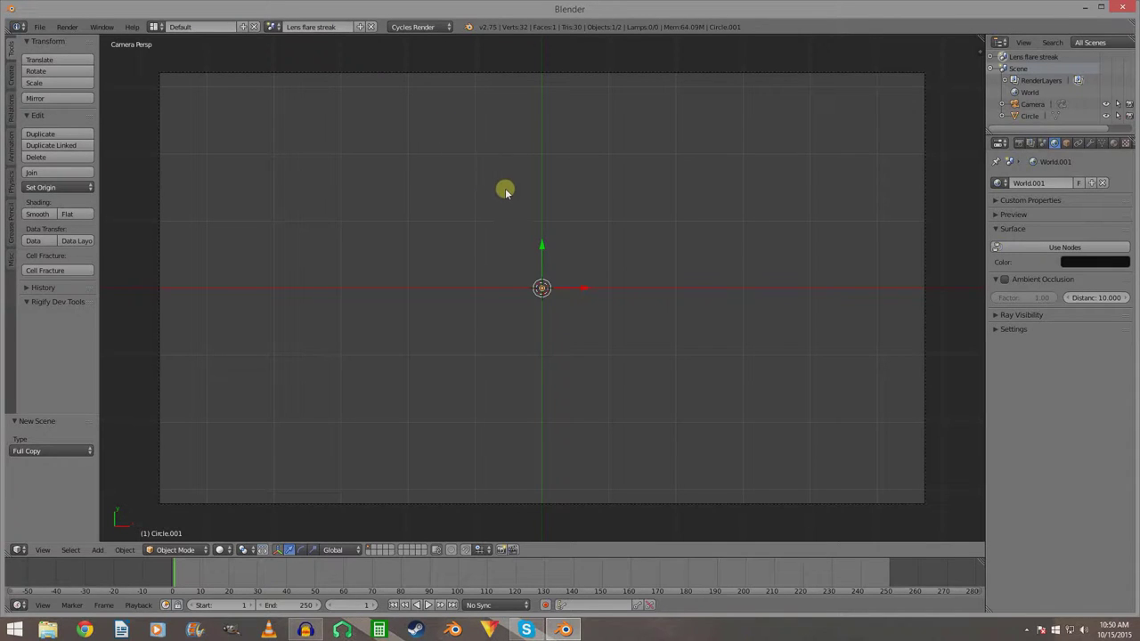
# Switch back to the original scene and rename it "Light".
pyautogui.click(282, 32)
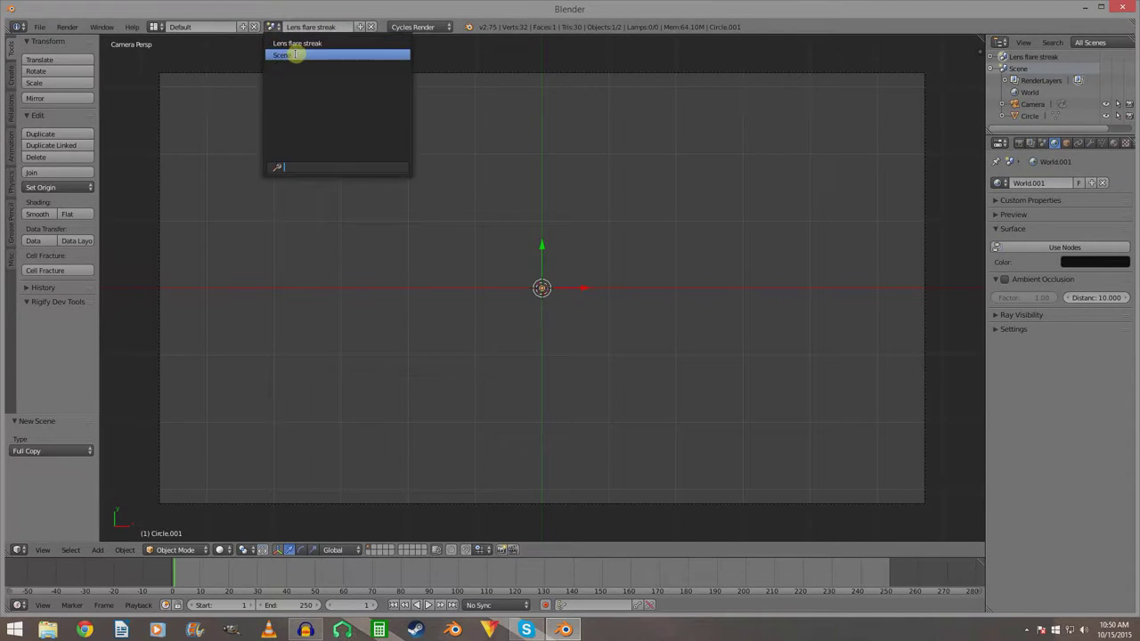
pyautogui.click(295, 51)
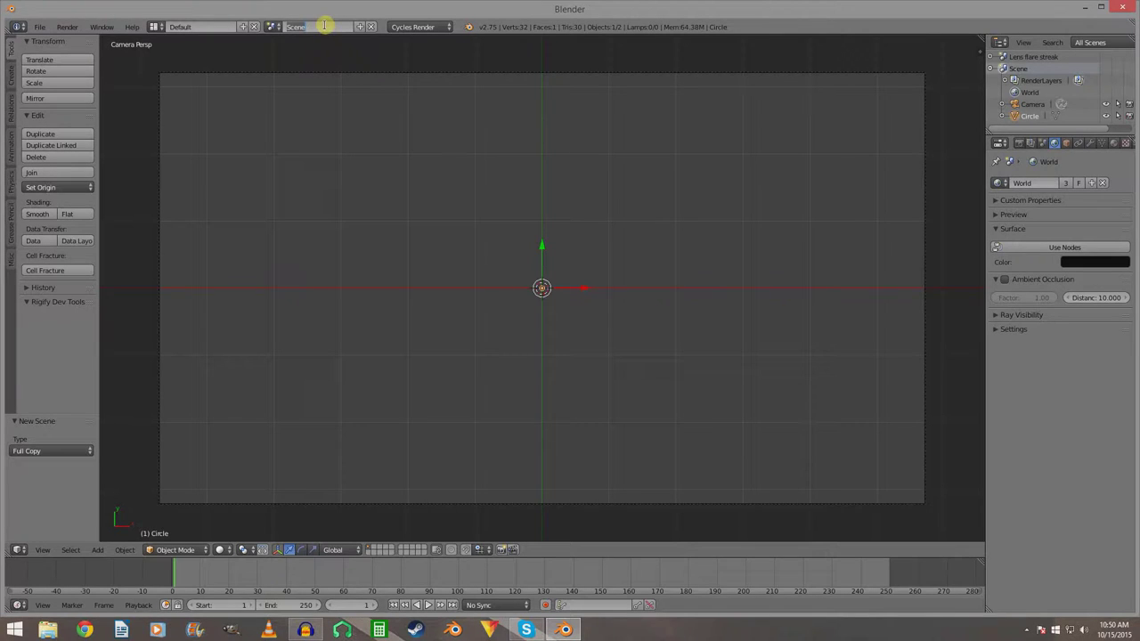
pyautogui.press('Return')
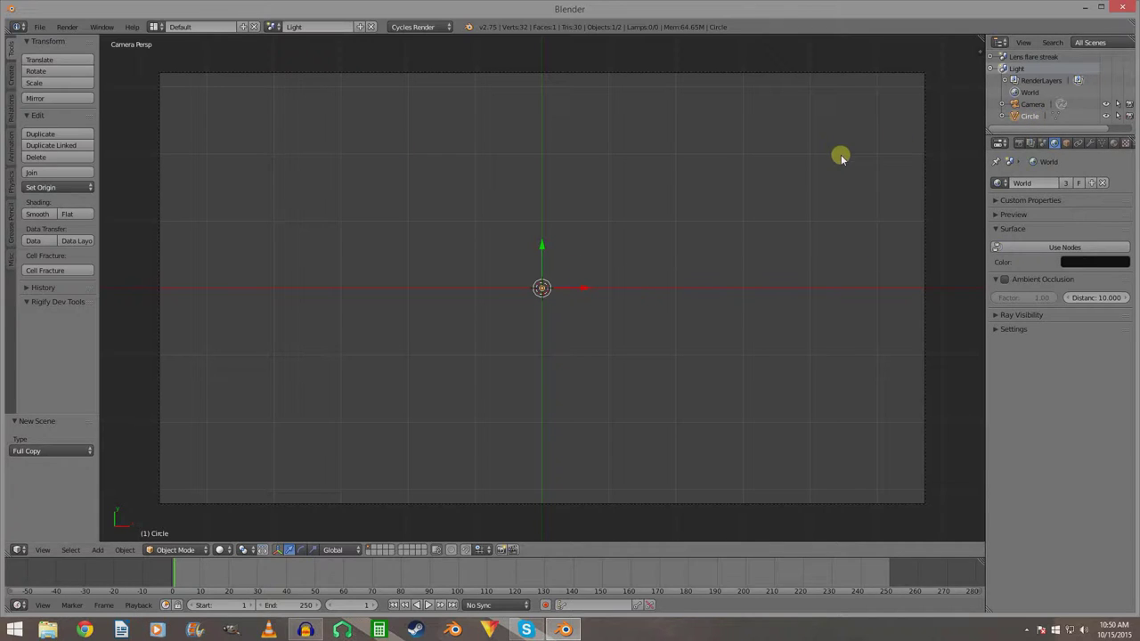
# Rename the circle object in the Light scene as "light".
pyautogui.rightClick(1029, 115)
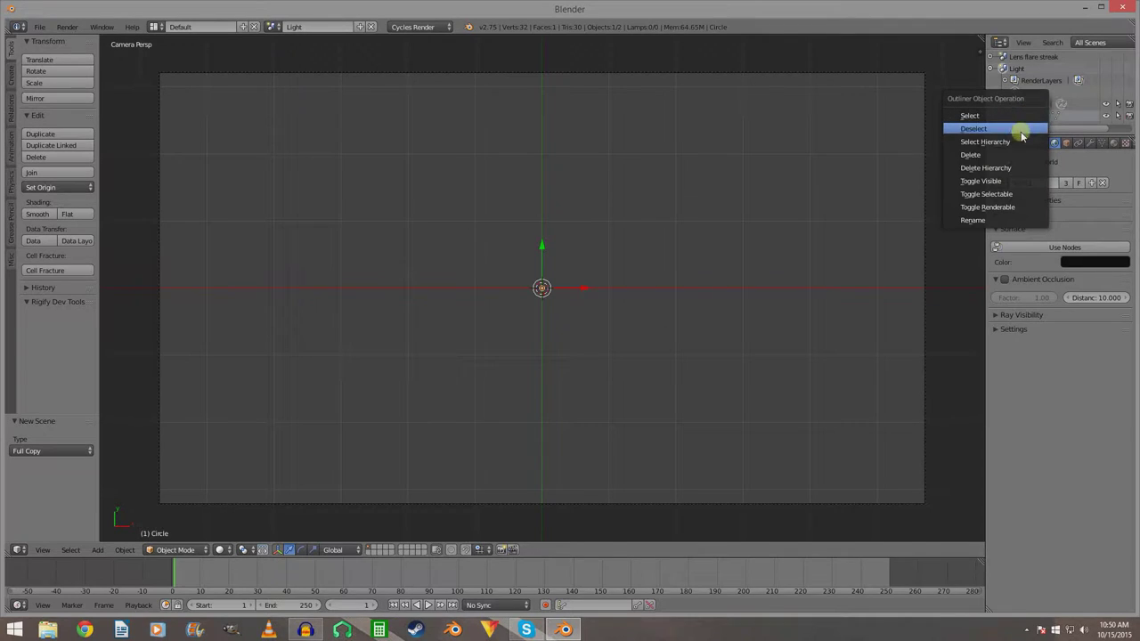
pyautogui.click(980, 220)
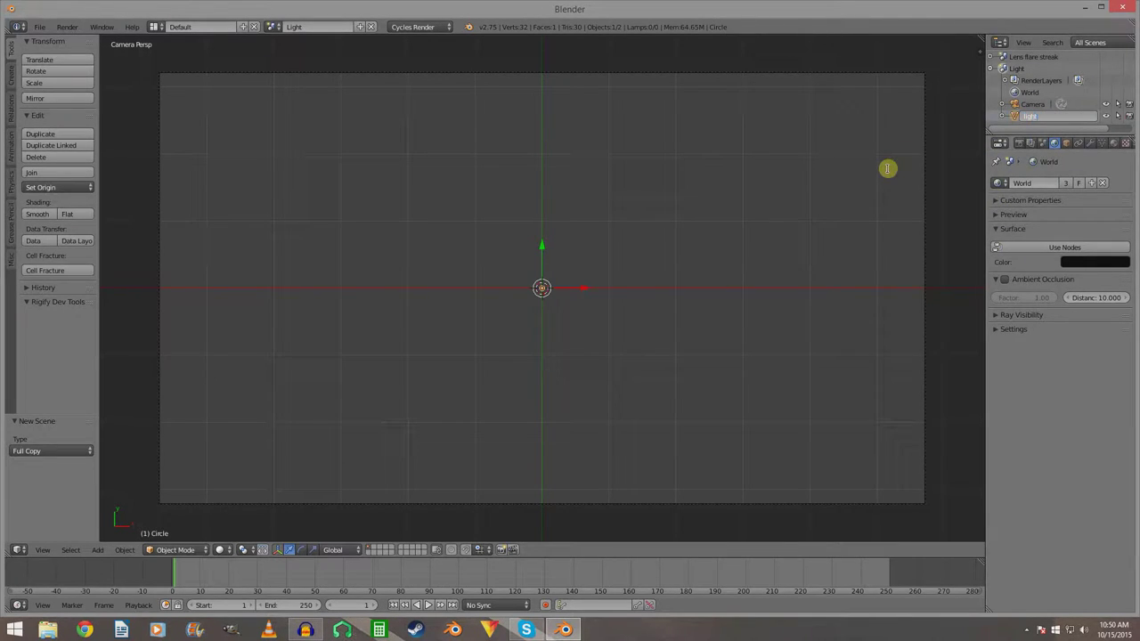
pyautogui.press('Return')
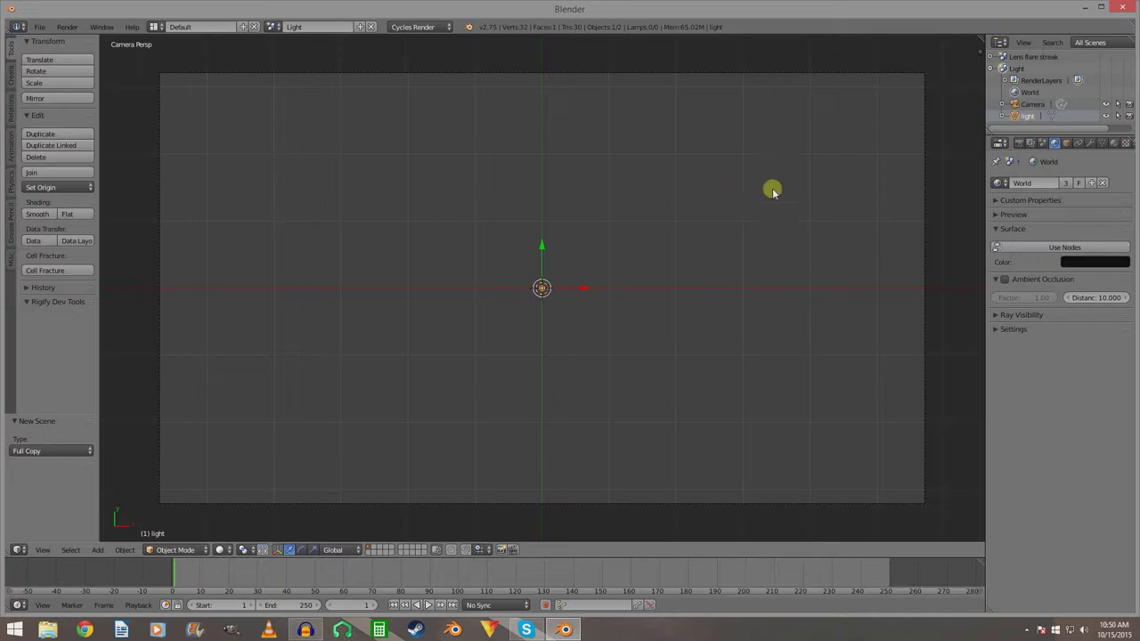
# Switch to the Lens flare streak scene and delete its copy of the circle.
pyautogui.click(272, 26)
pyautogui.click(292, 42)
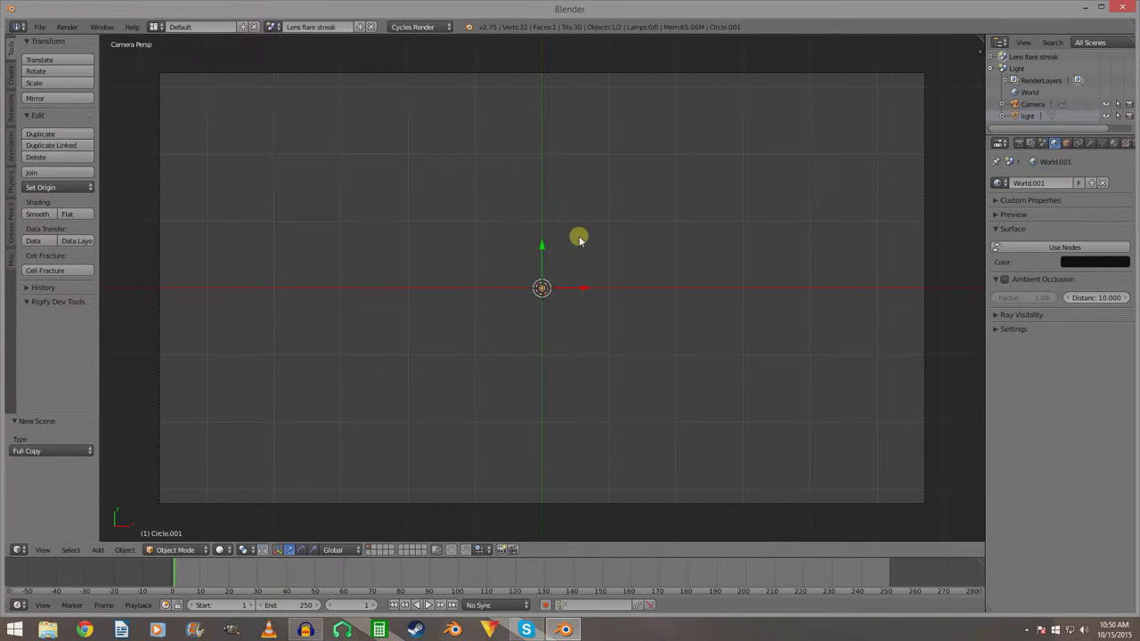
pyautogui.press('x')
pyautogui.click(542, 288)
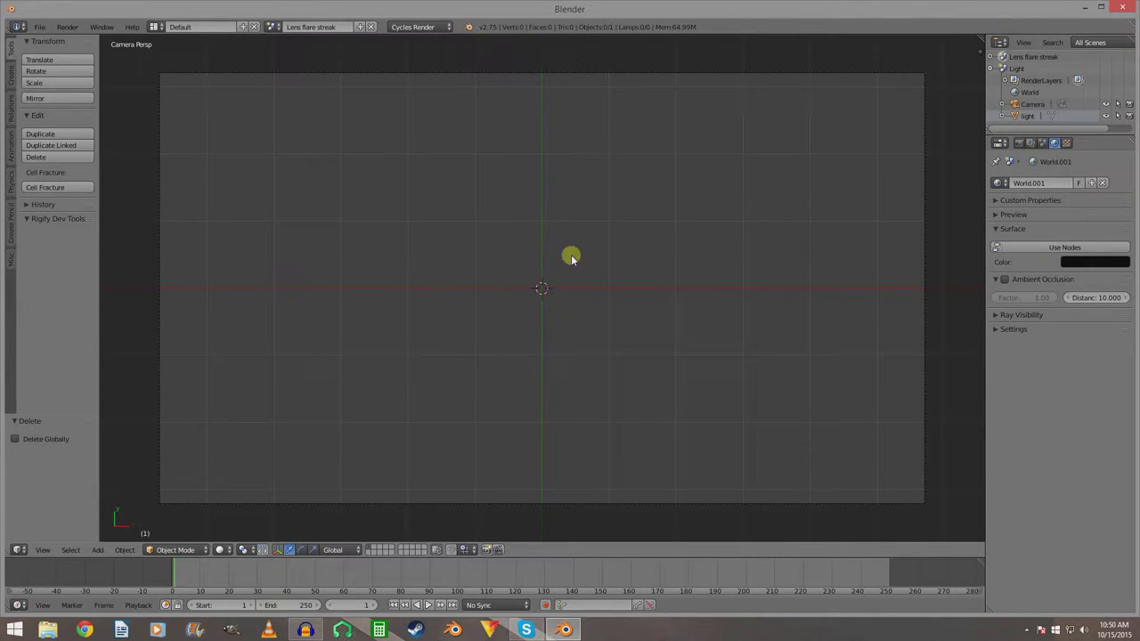
# Add a plane at the origin and shape it into a thin streak, scaled about 0.032 along Y and 0.771 along X.
pyautogui.hotkey('shift', 'a')
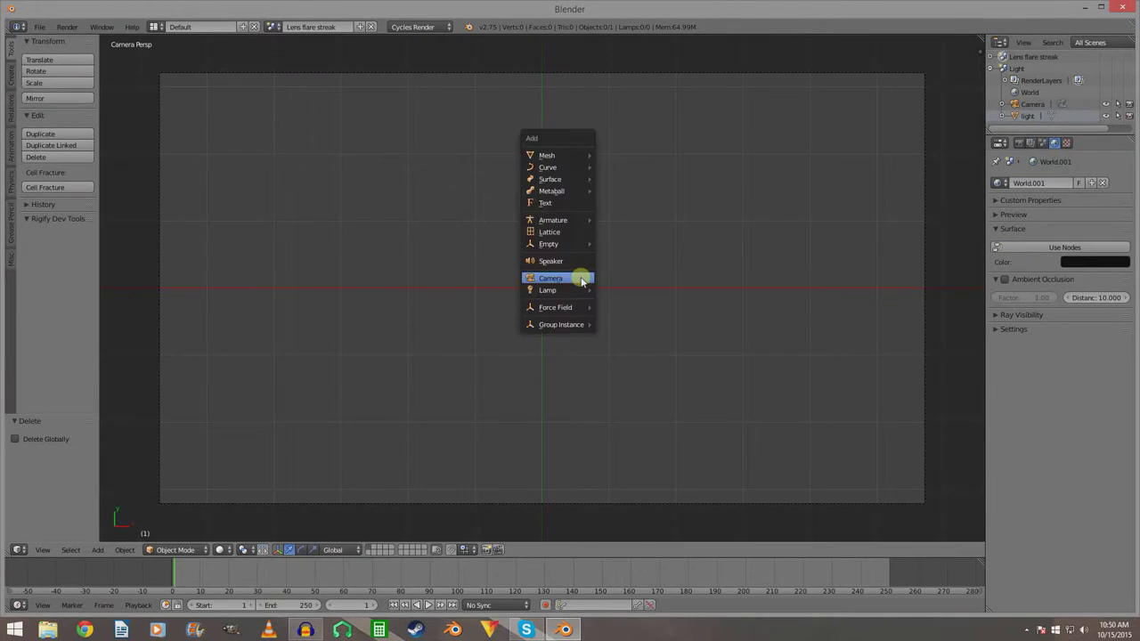
pyautogui.moveTo(559, 155)
pyautogui.click(620, 157)
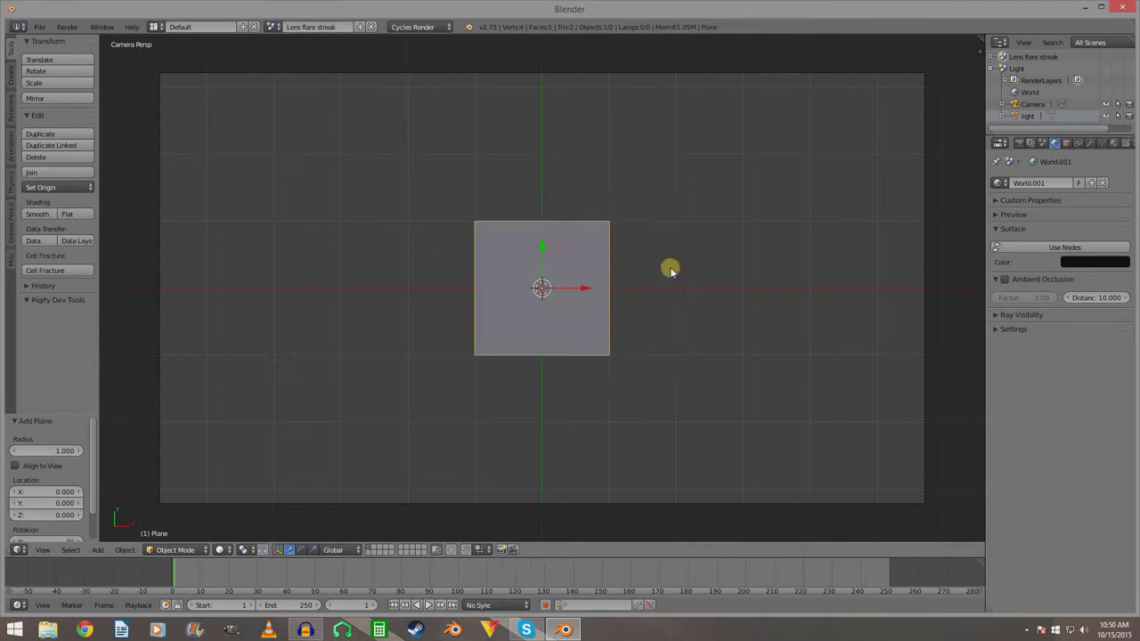
pyautogui.press('s')
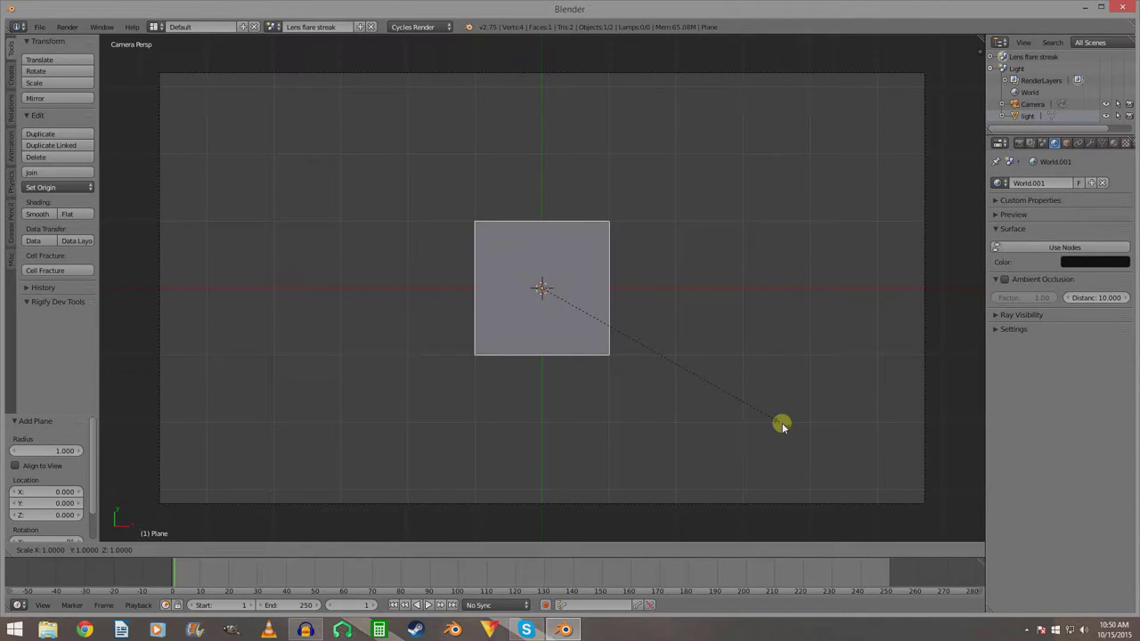
pyautogui.press('y')
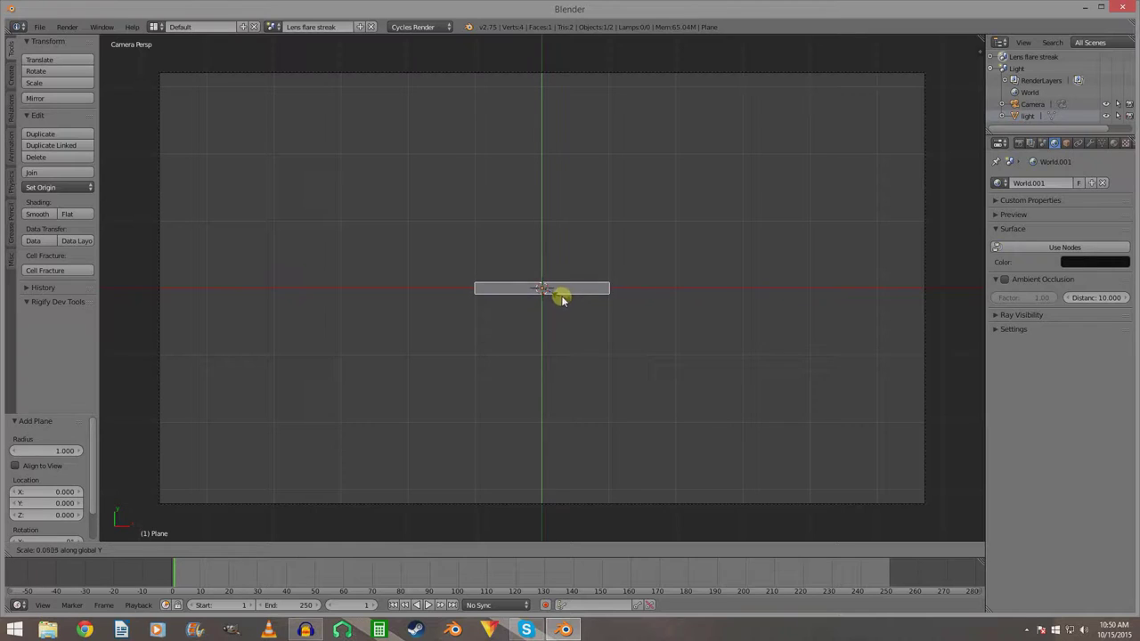
pyautogui.click(546, 292)
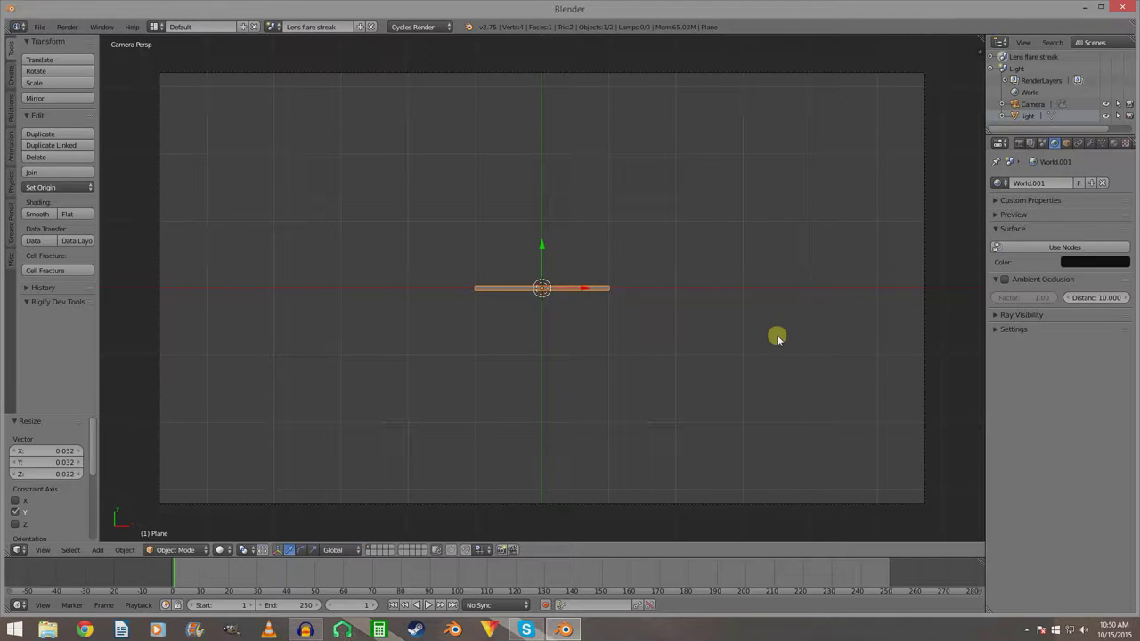
pyautogui.press('s')
pyautogui.press('x')
pyautogui.click(722, 328)
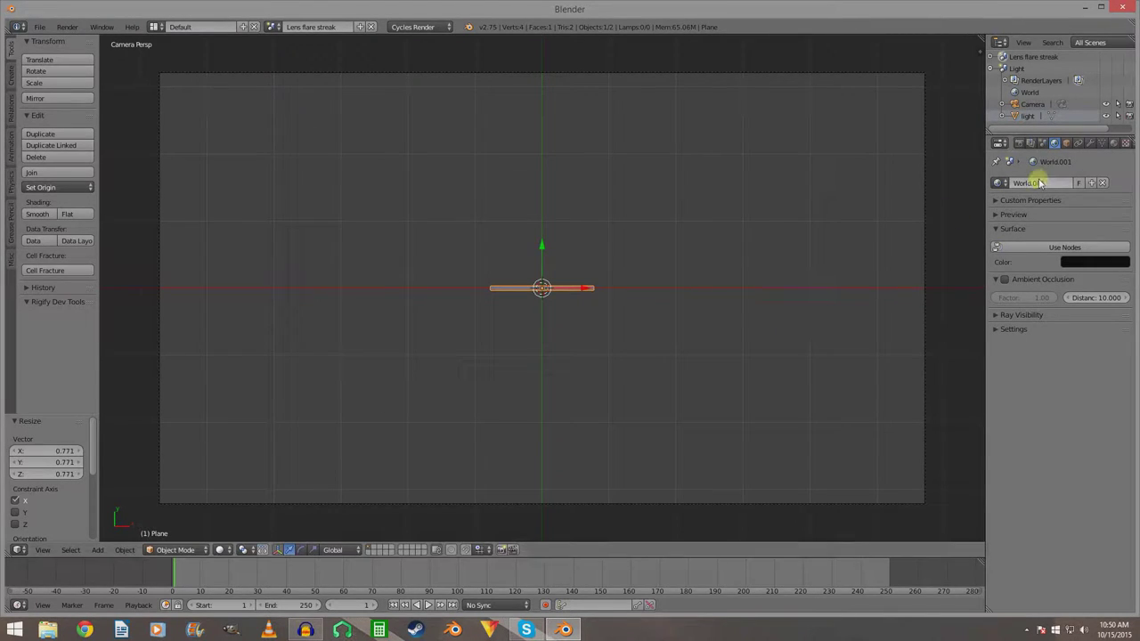
# Give the streak plane a material slot and assign it the existing emission material Material.002.
pyautogui.click(1110, 144)
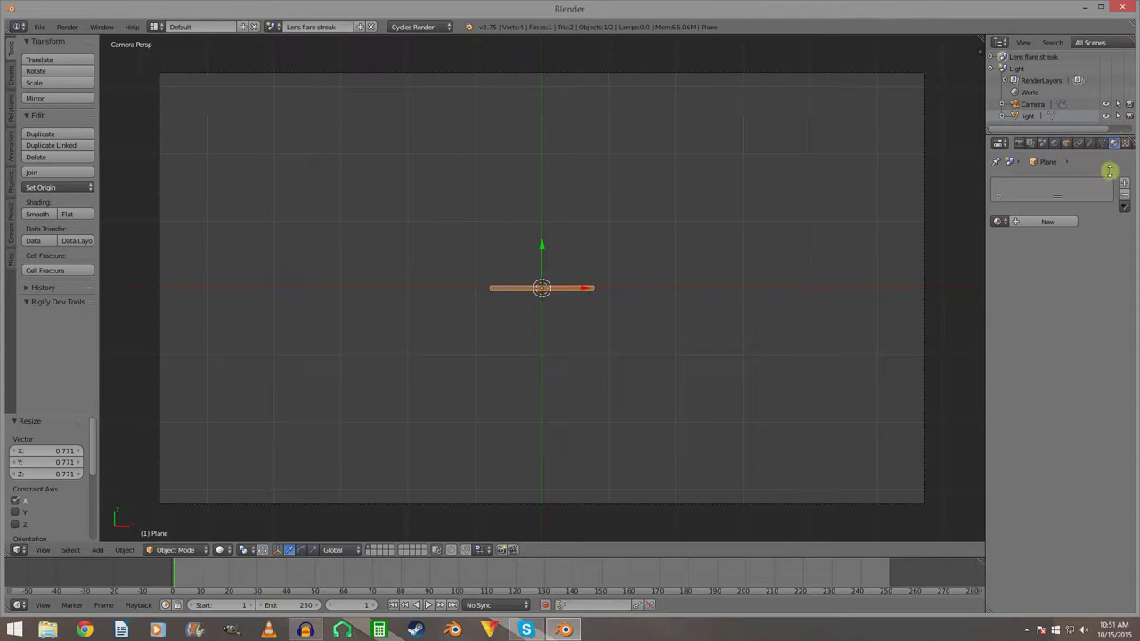
pyautogui.click(1046, 220)
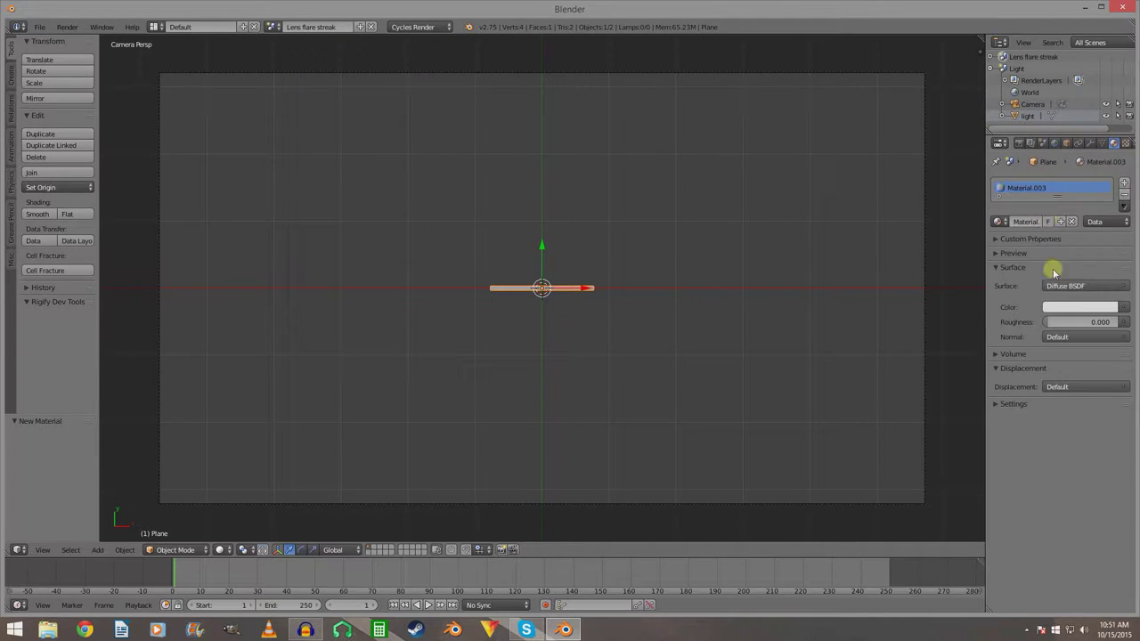
pyautogui.click(999, 221)
pyautogui.click(983, 256)
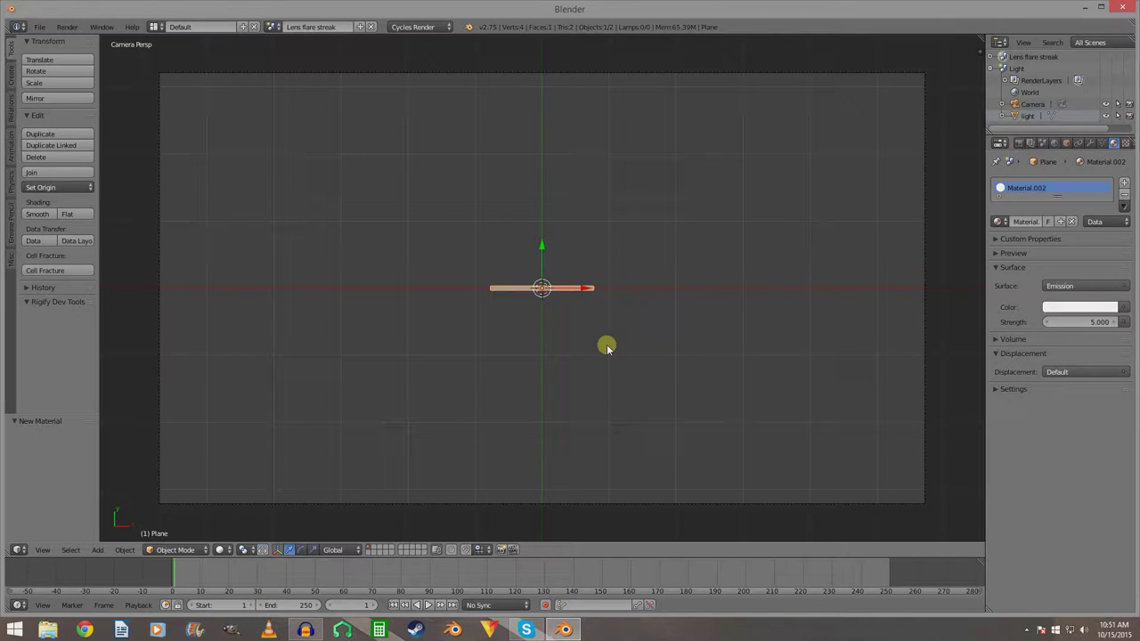
pyautogui.click(998, 221)
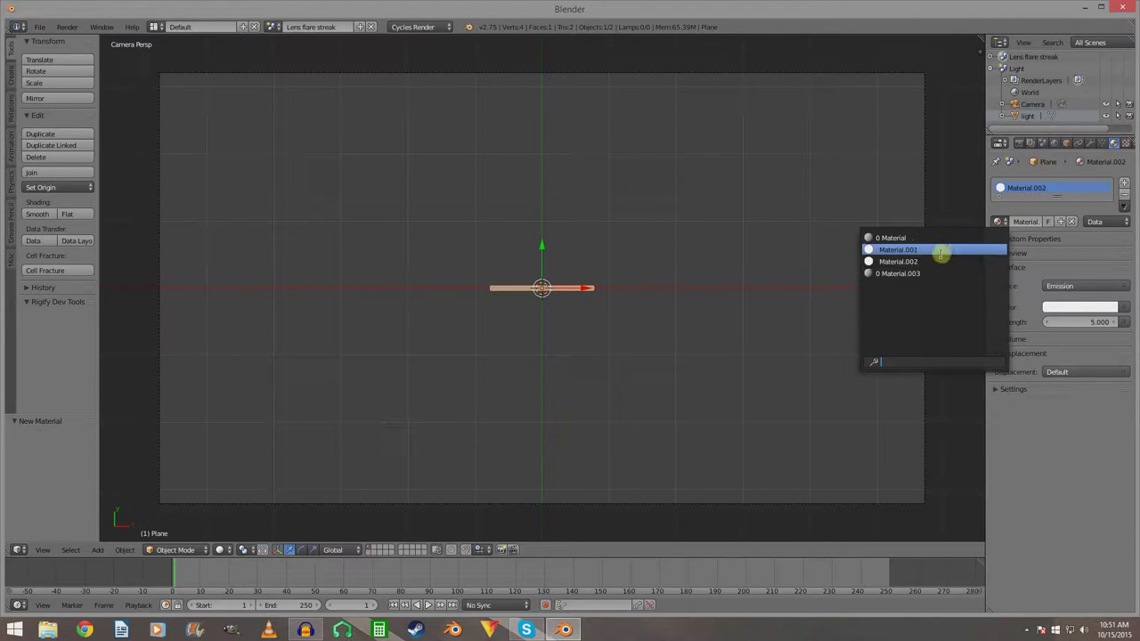
pyautogui.click(565, 287)
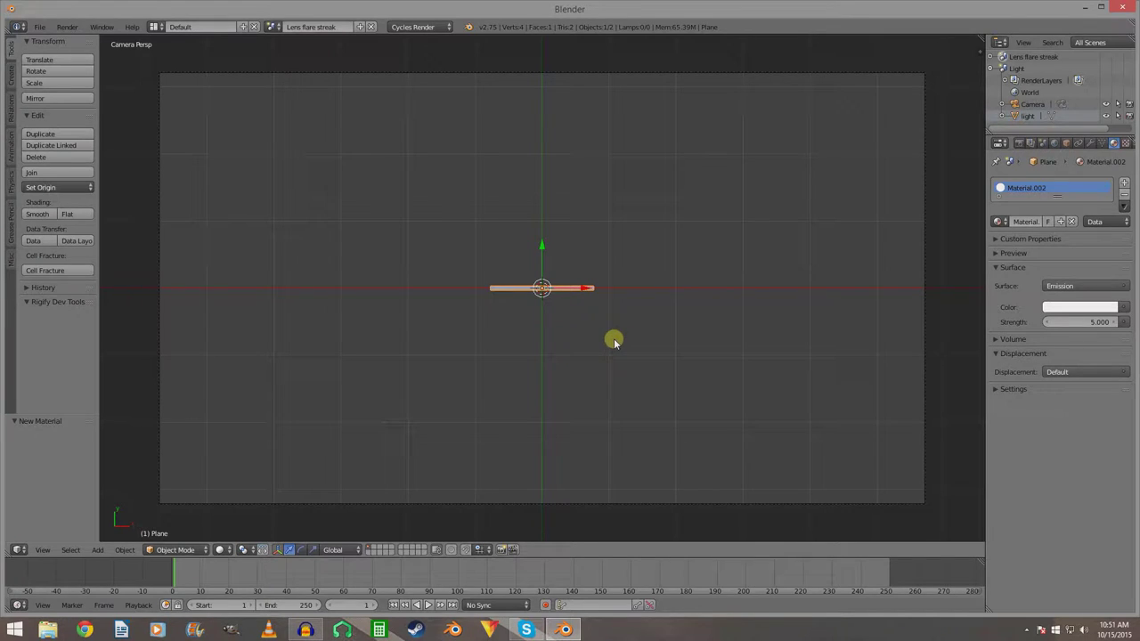
# Duplicate the streak plane five times, spreading the overlapping copies along the X axis with slight vertical offsets.
pyautogui.hotkey('shift', 'd')
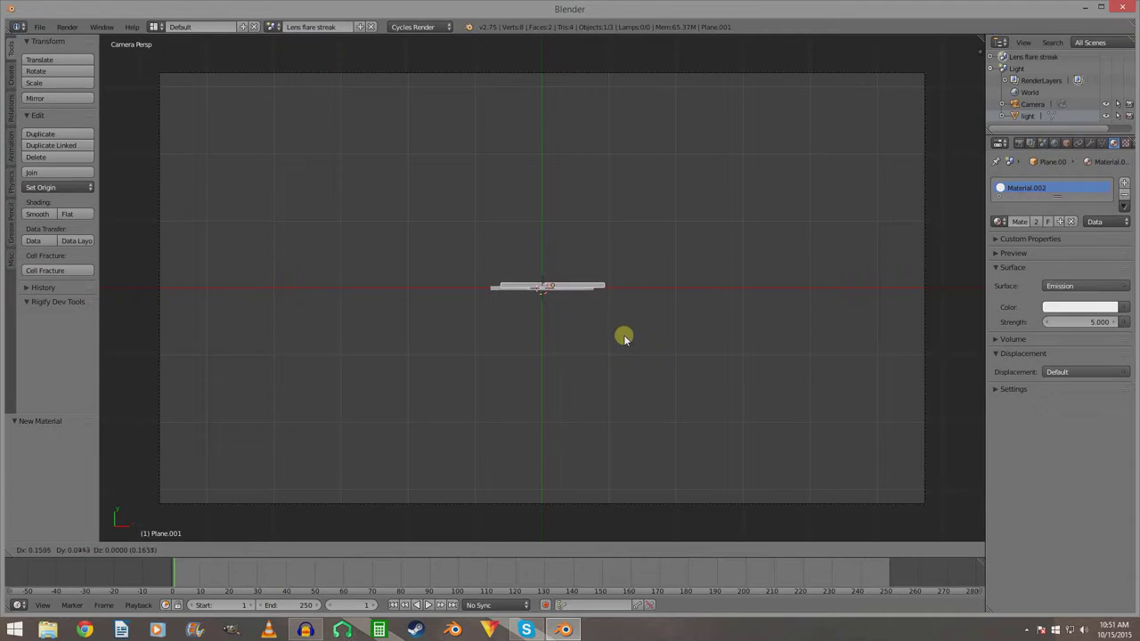
pyautogui.click(625, 336)
pyautogui.hotkey('shift', 'd')
pyautogui.click(653, 346)
pyautogui.hotkey('shift', 'd')
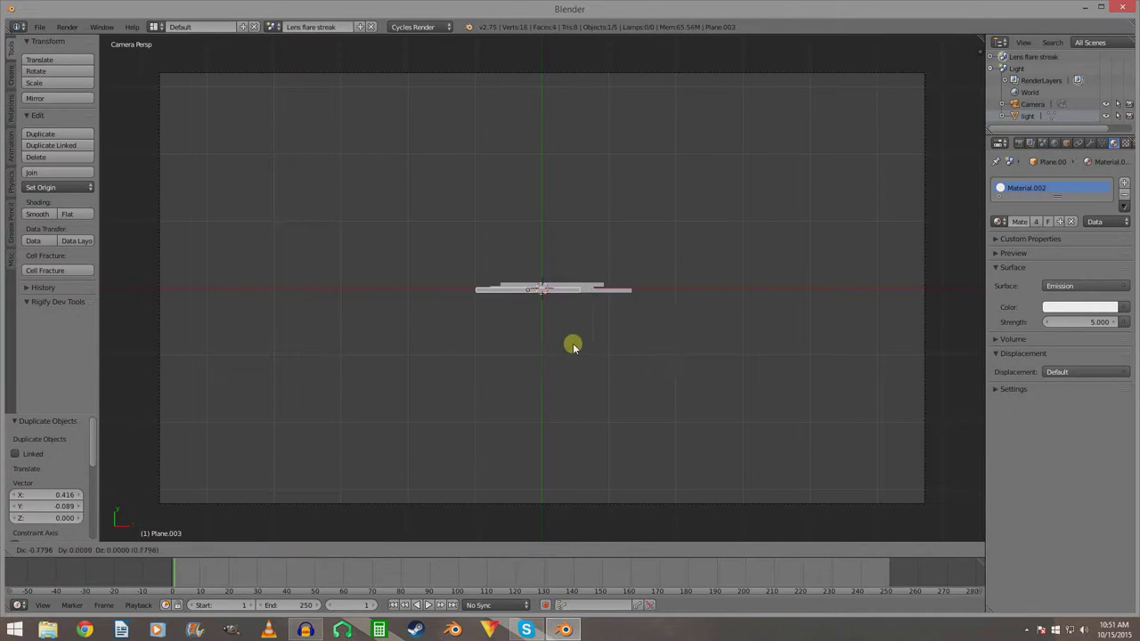
pyautogui.click(535, 347)
pyautogui.hotkey('shift', 'd')
pyautogui.click(512, 335)
pyautogui.hotkey('shift', 'd')
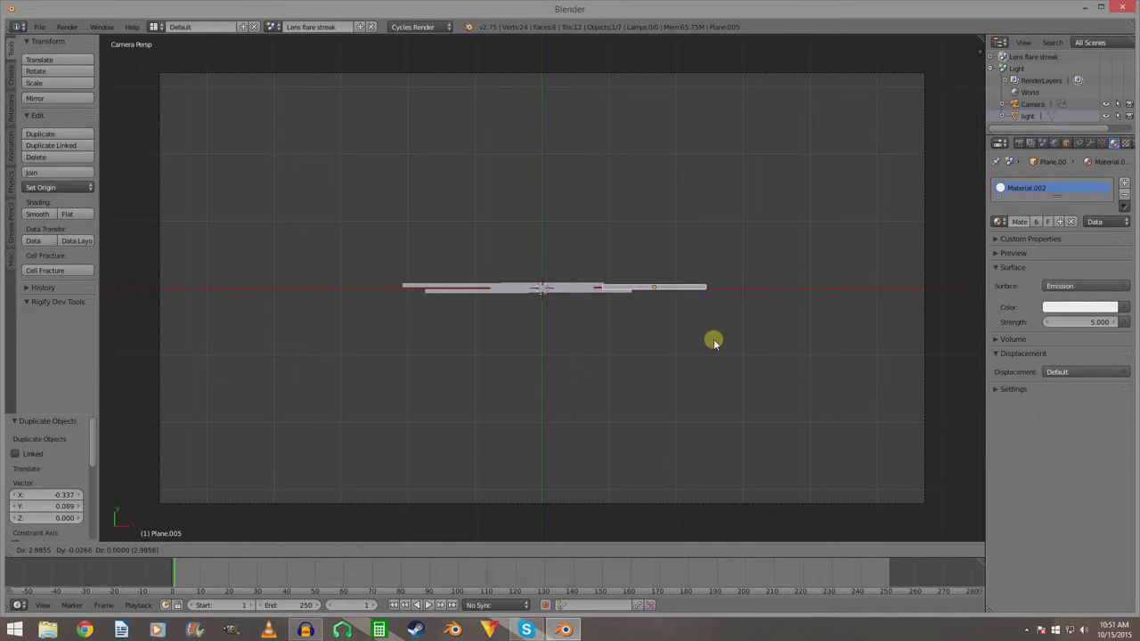
pyautogui.click(713, 342)
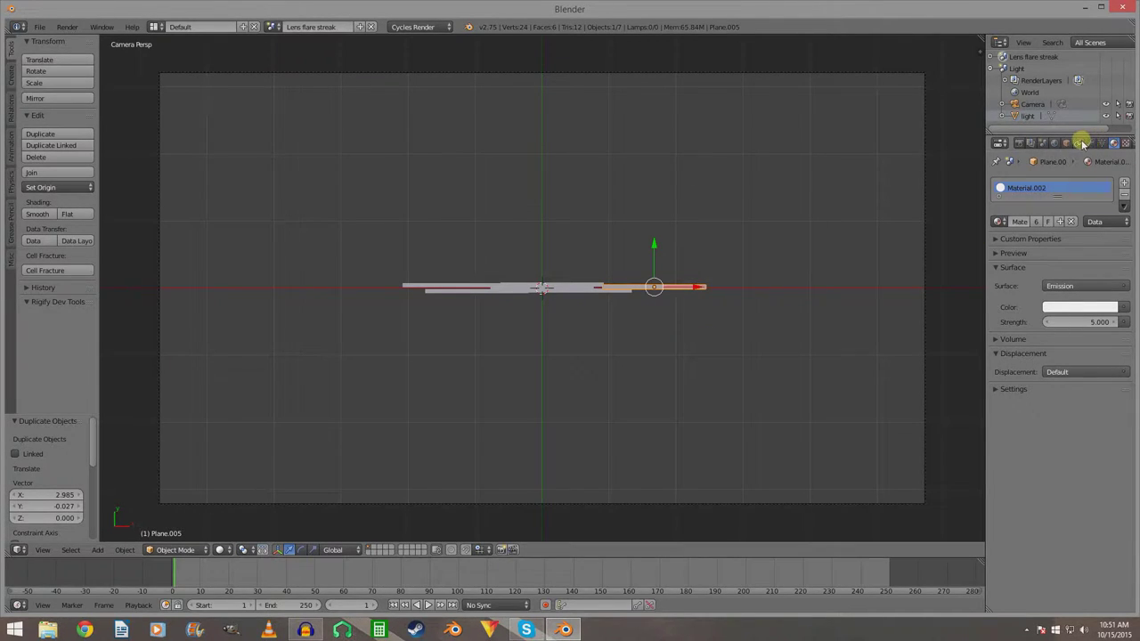
# Try a Copy Location constraint on the last duplicated plane, and delete that duplicate.
pyautogui.click(1080, 143)
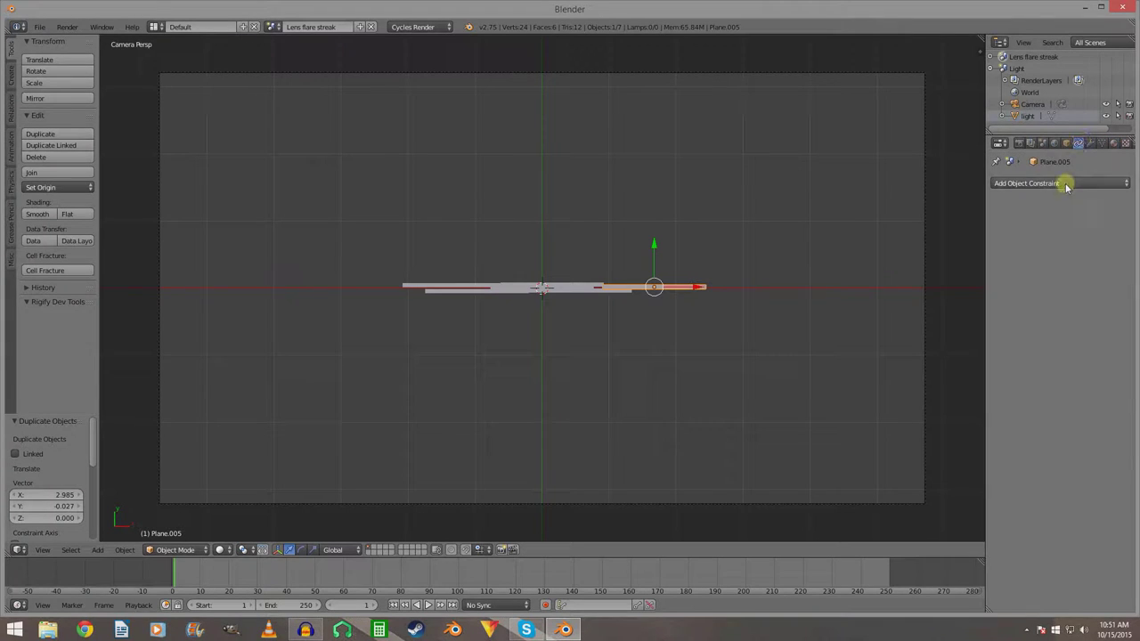
pyautogui.click(1063, 182)
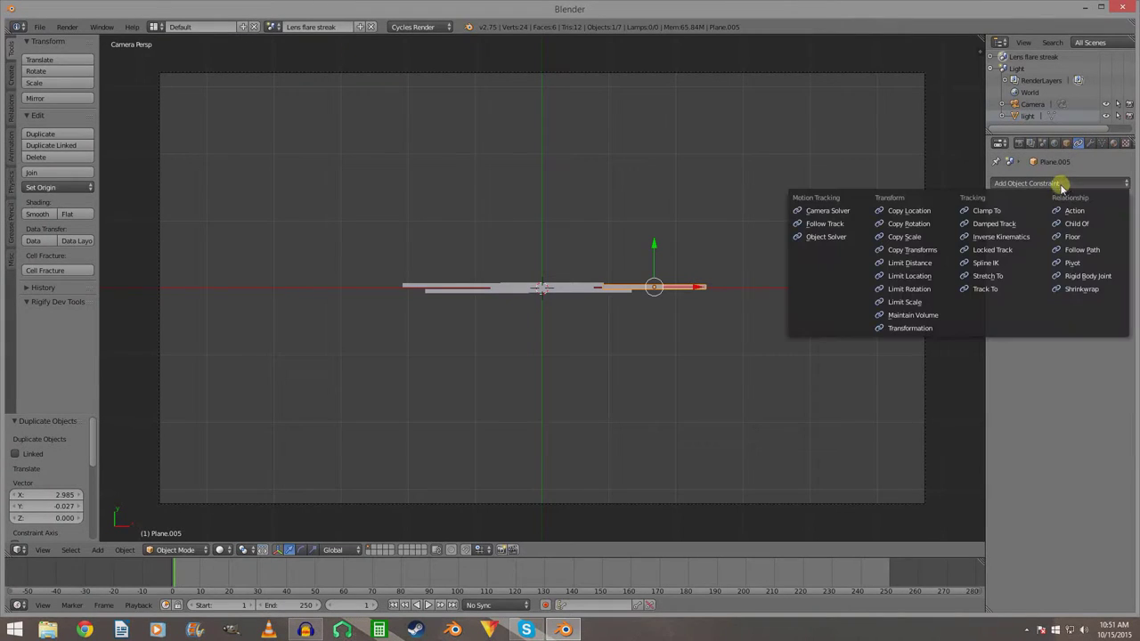
pyautogui.click(934, 211)
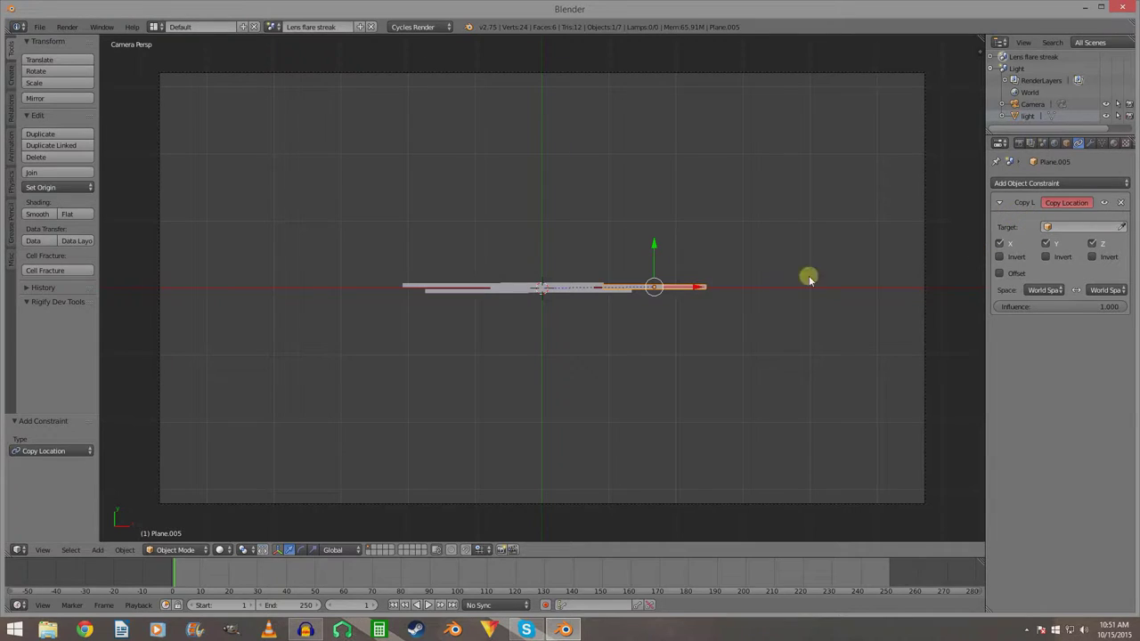
pyautogui.press('x')
pyautogui.click(680, 297)
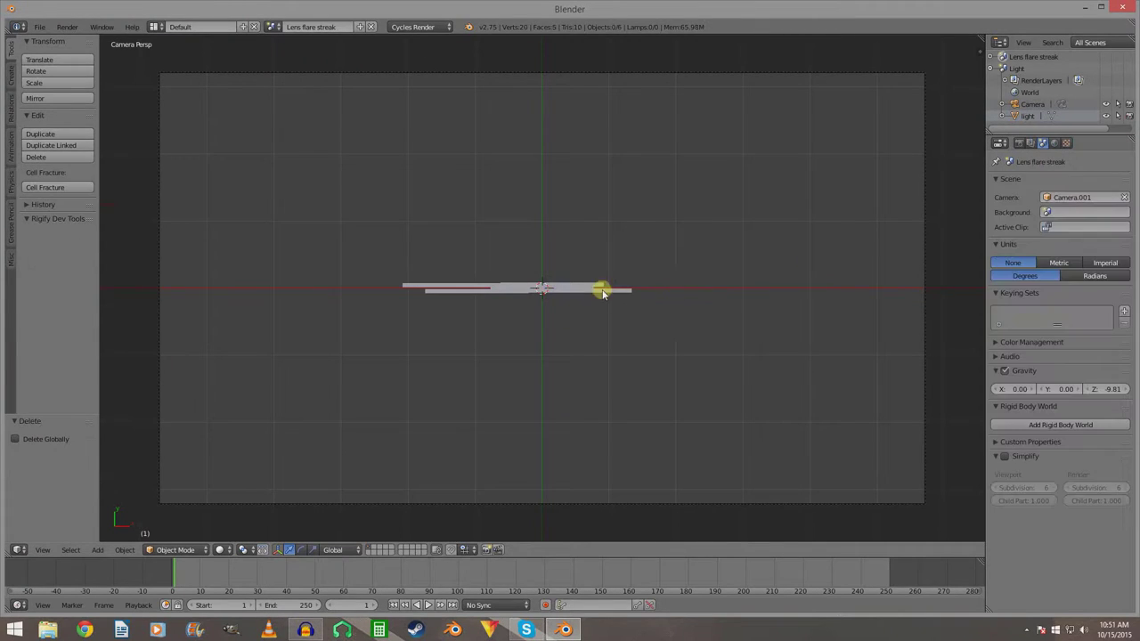
# Delete the four remaining duplicate planes, keeping only the original streak plane at the origin.
pyautogui.click(577, 294)
pyautogui.keyDown('shift'); pyautogui.click(495, 291); pyautogui.keyUp('shift')
pyautogui.keyDown('shift'); pyautogui.click(516, 285); pyautogui.keyUp('shift')
pyautogui.keyDown('shift'); pyautogui.click(529, 285); pyautogui.keyUp('shift')
pyautogui.press('x')
pyautogui.click(533, 274)
# Add two Copy Location constraints to the original streak plane, both targeting the object light.
pyautogui.click(540, 287)
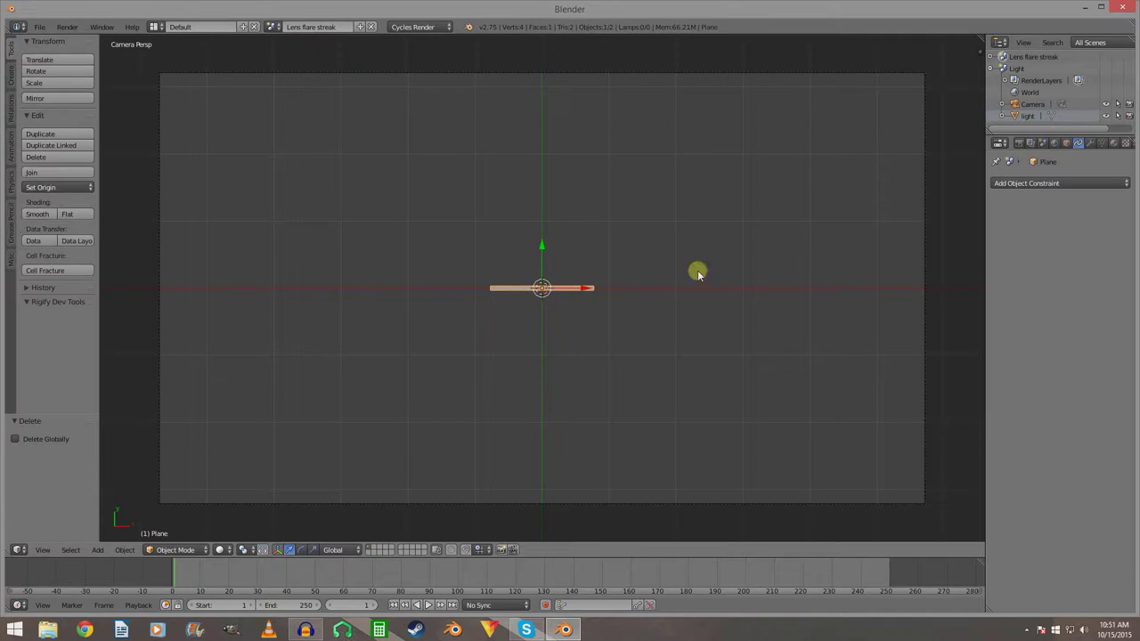
pyautogui.click(1069, 183)
pyautogui.click(946, 211)
pyautogui.click(1083, 184)
pyautogui.click(906, 213)
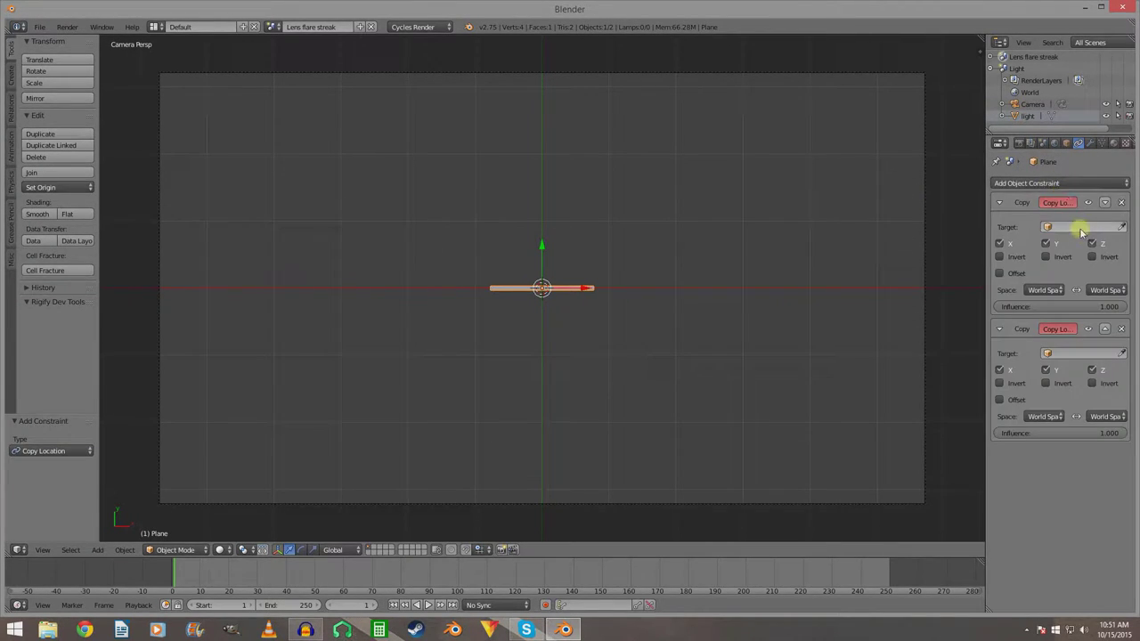
pyautogui.click(1079, 229)
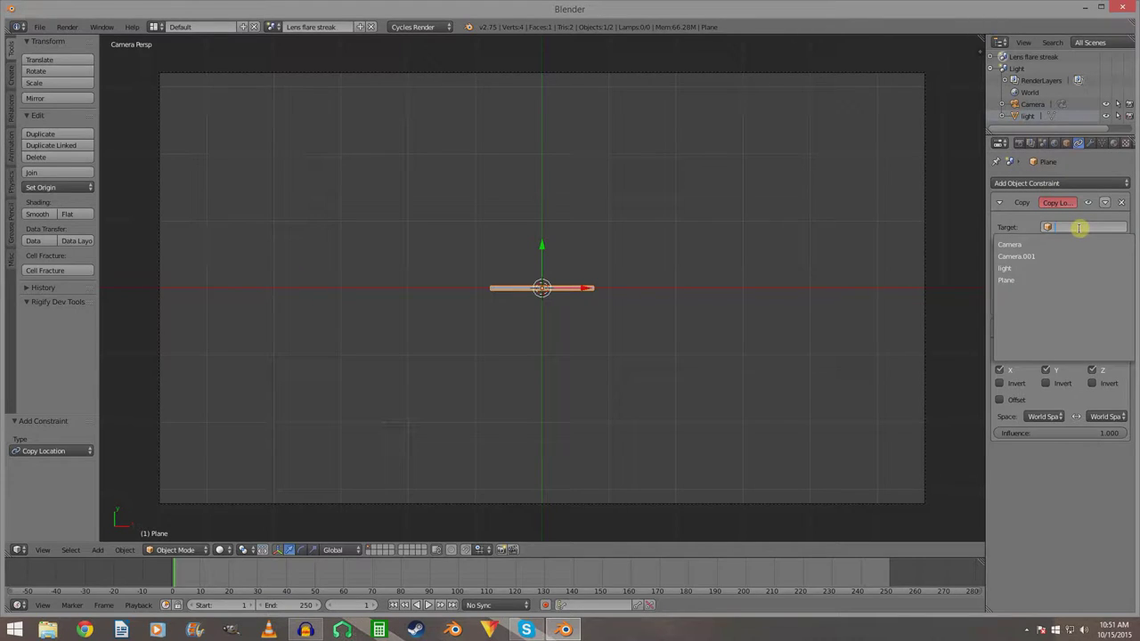
pyautogui.click(1034, 268)
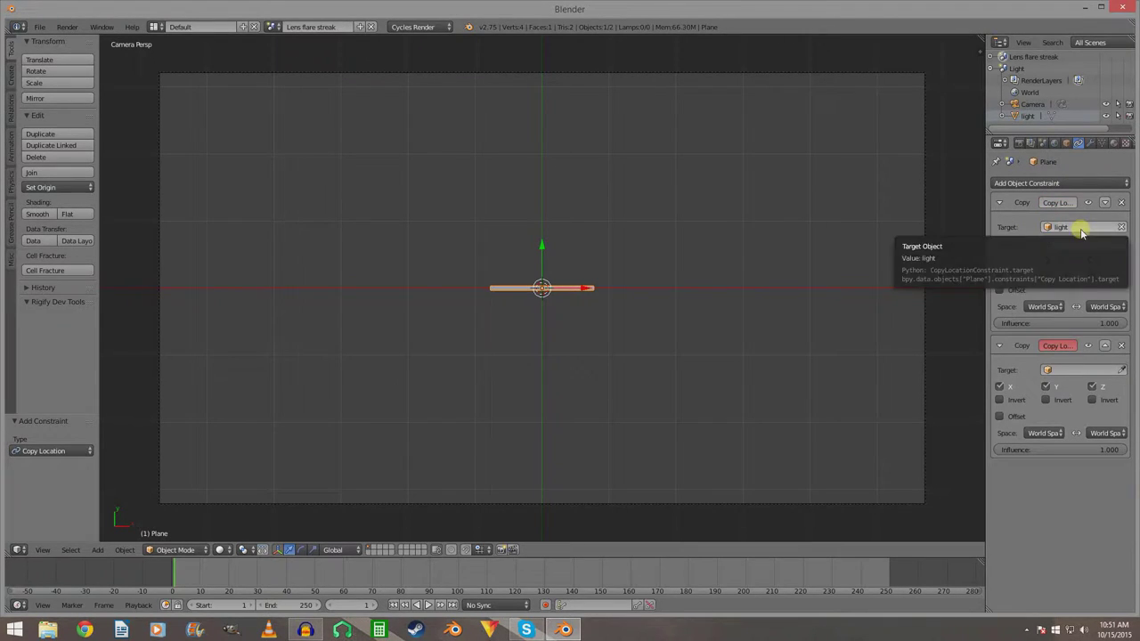
pyautogui.click(1077, 368)
pyautogui.click(1037, 411)
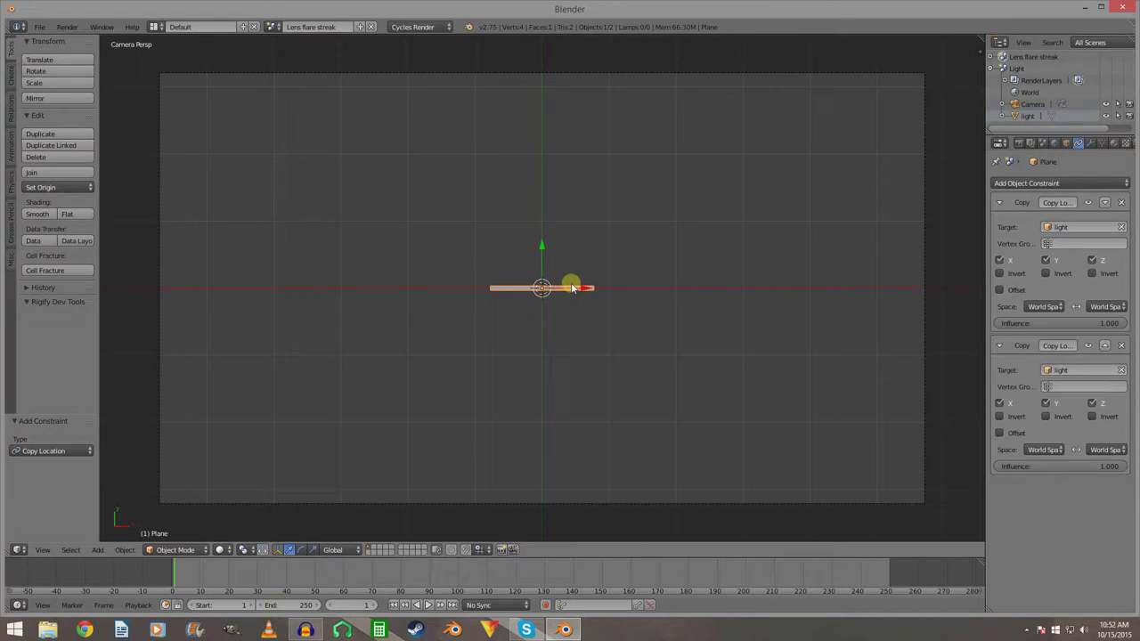
# Restrict the first Copy Location constraint to Y, and the second to X with Invert and Offset enabled.
pyautogui.click(1092, 260)
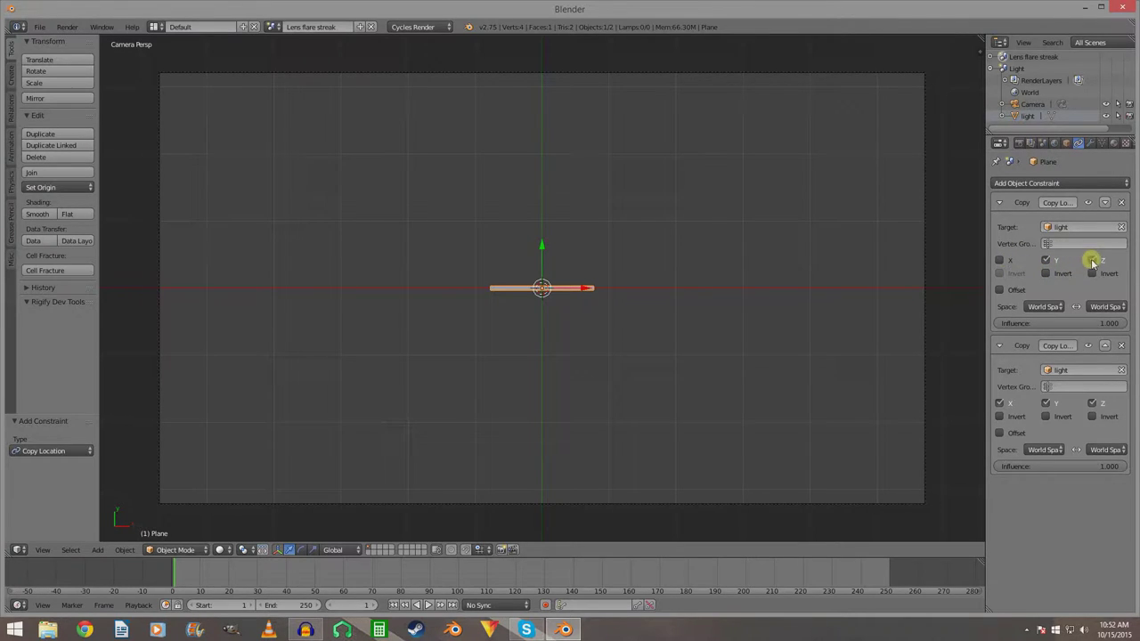
pyautogui.click(1092, 403)
pyautogui.click(1089, 404)
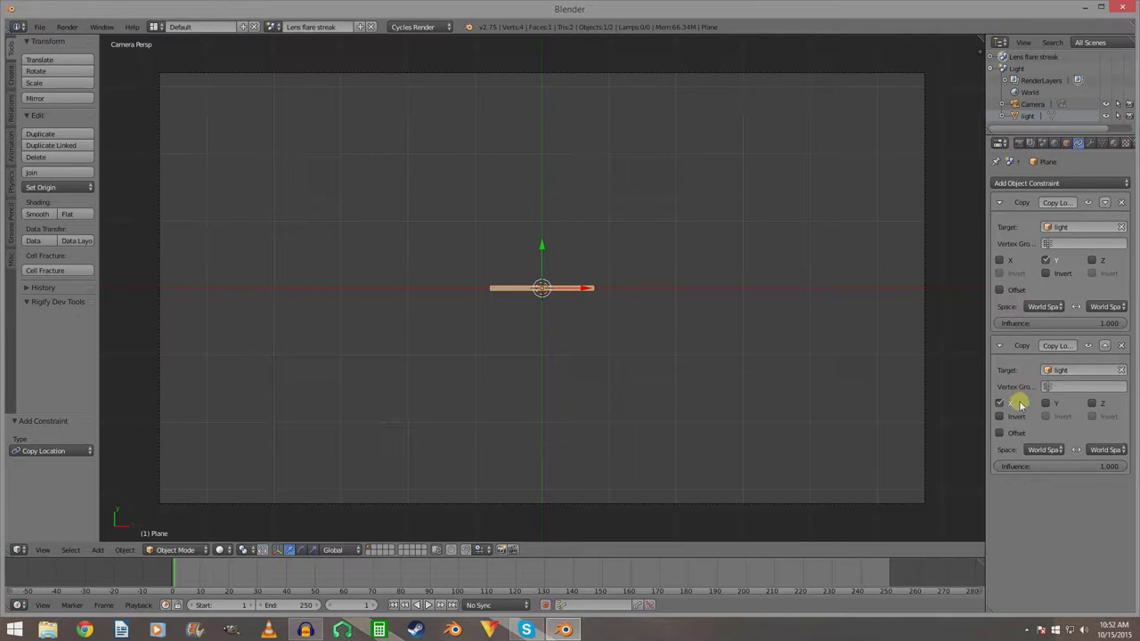
pyautogui.click(1015, 419)
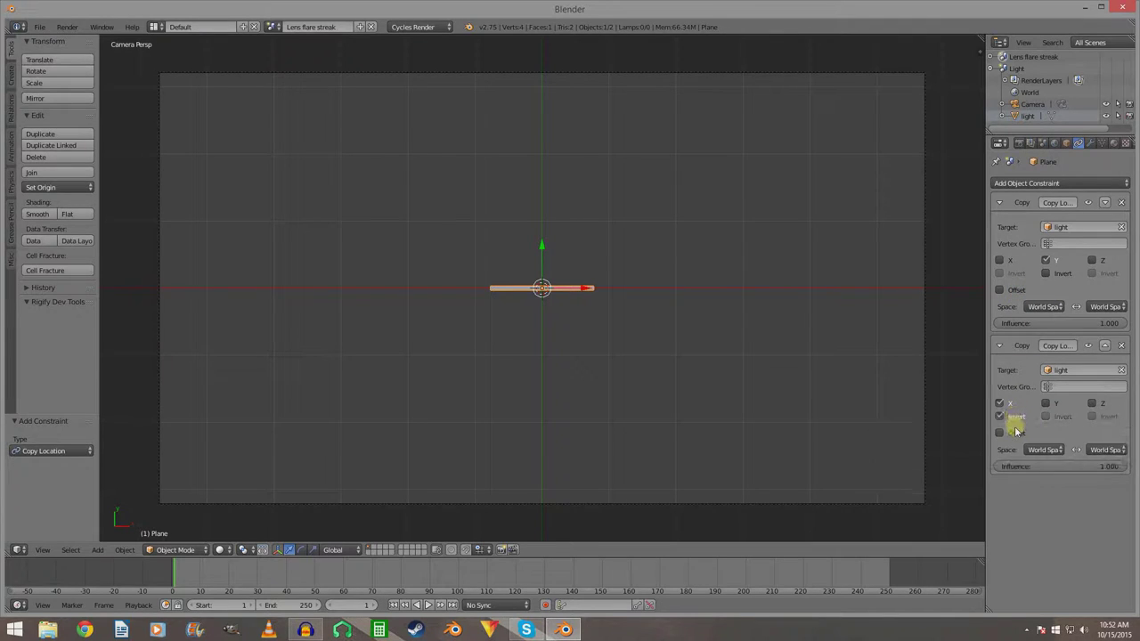
pyautogui.click(1016, 434)
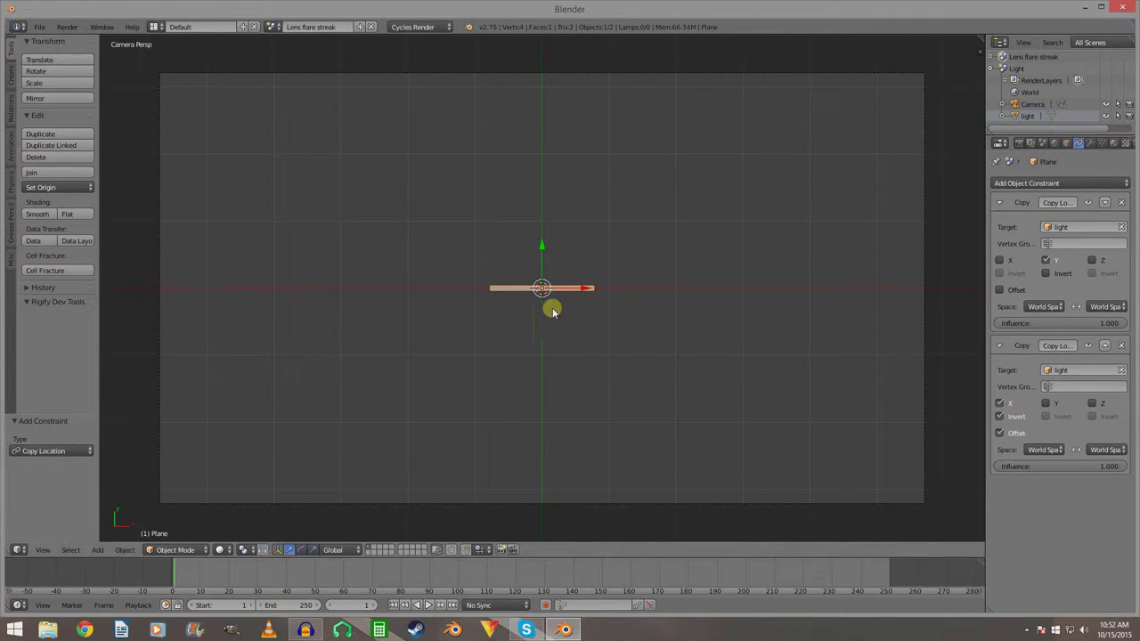
# Move the light about -2.6 in X and 1.17 in Y in the Light scene, and check the plane in the streak scene.
pyautogui.click(274, 26)
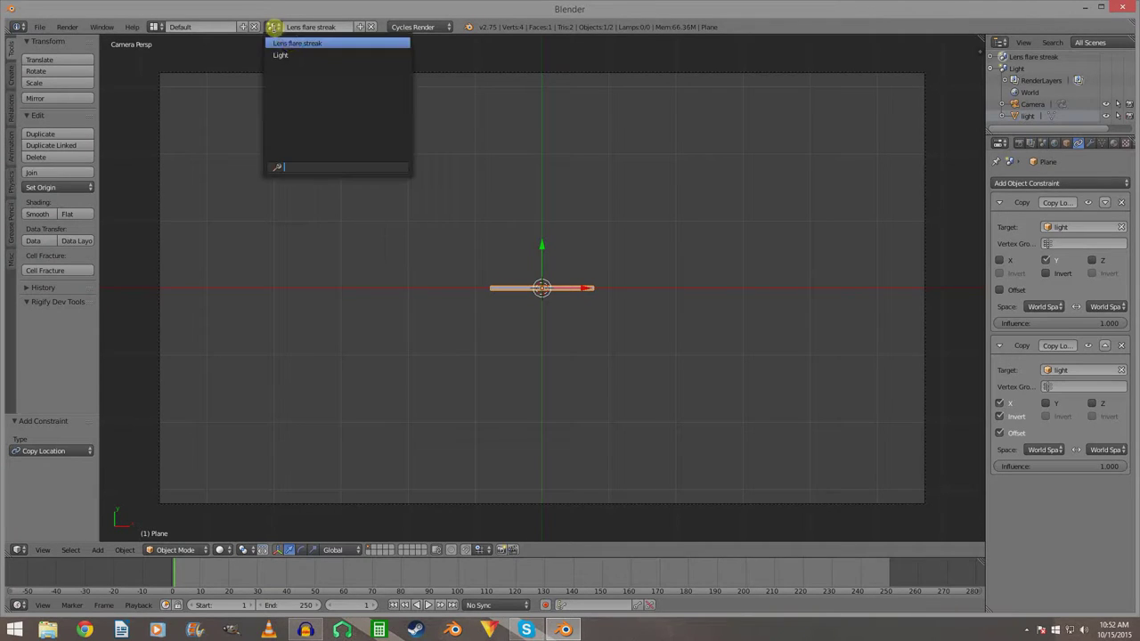
pyautogui.click(291, 54)
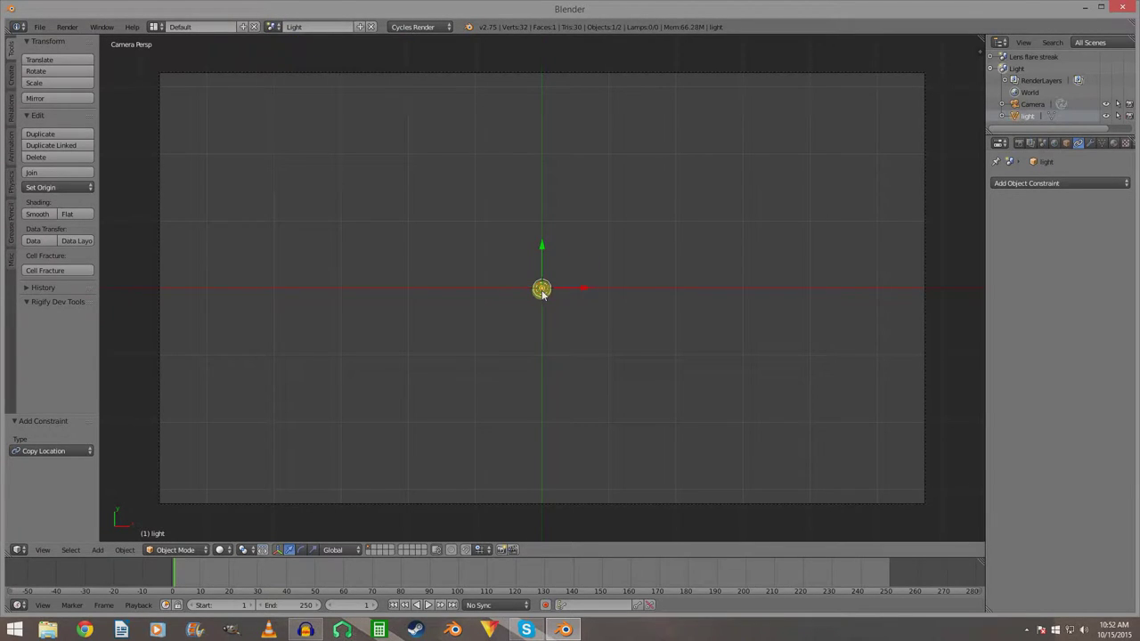
pyautogui.press('g')
pyautogui.click(406, 221)
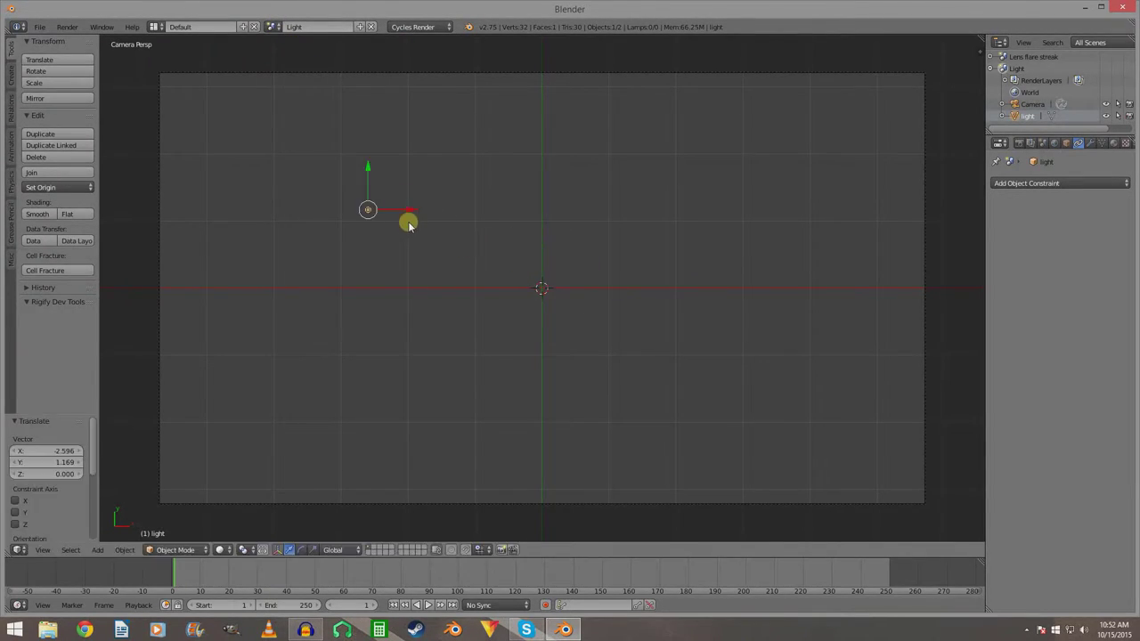
pyautogui.click(273, 26)
pyautogui.click(291, 43)
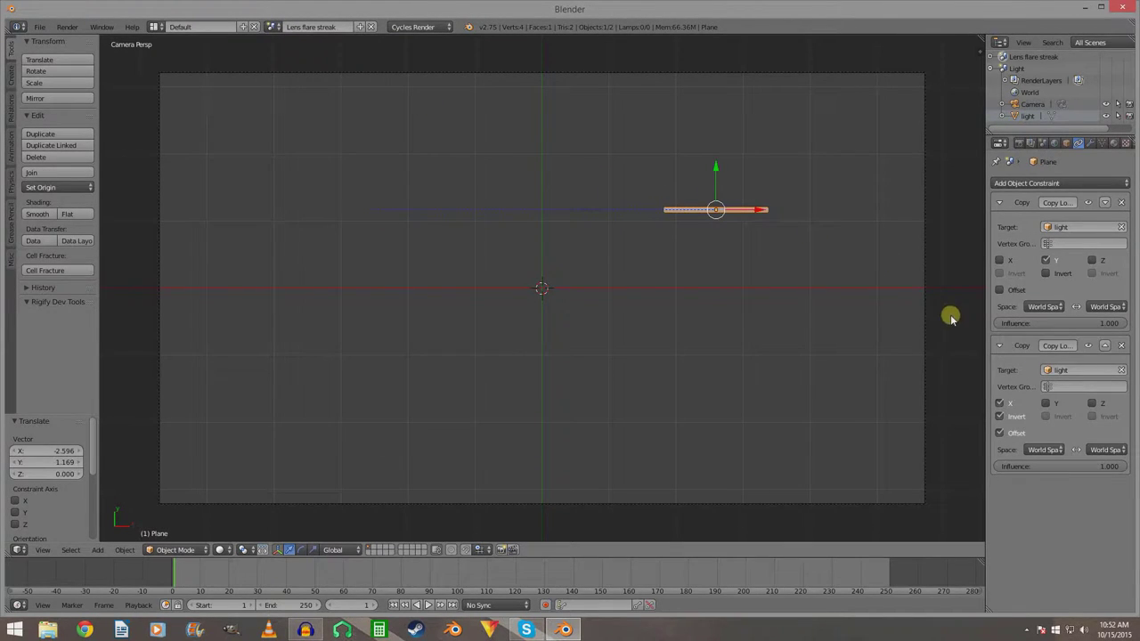
# Undo the light's test move and return to the Lens flare streak scene.
pyautogui.click(1016, 419)
pyautogui.hotkey('ctrl', 'z')
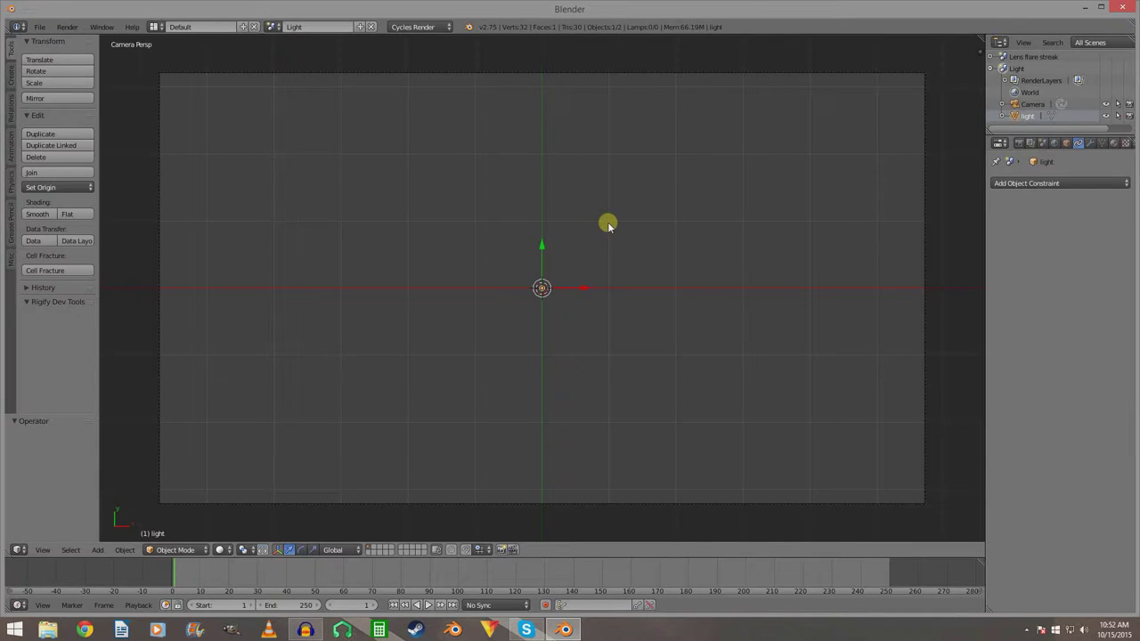
pyautogui.click(274, 26)
pyautogui.click(294, 39)
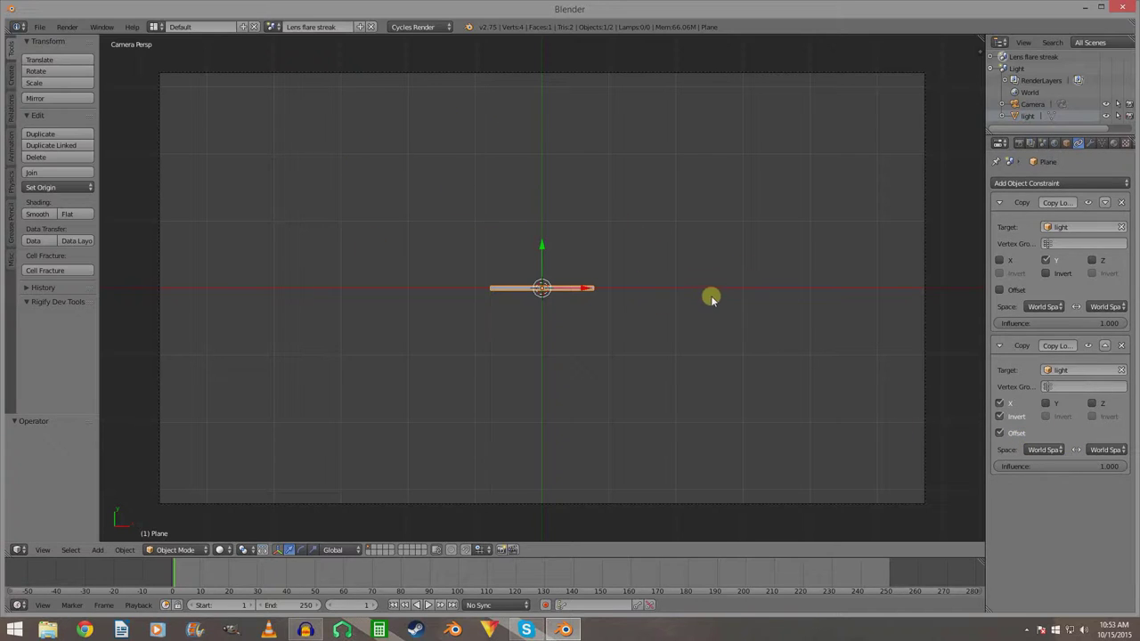
# Duplicate the streak plane, enable Offset on the copy's Y constraint, and place it slightly off the original.
pyautogui.hotkey('shift', 'd')
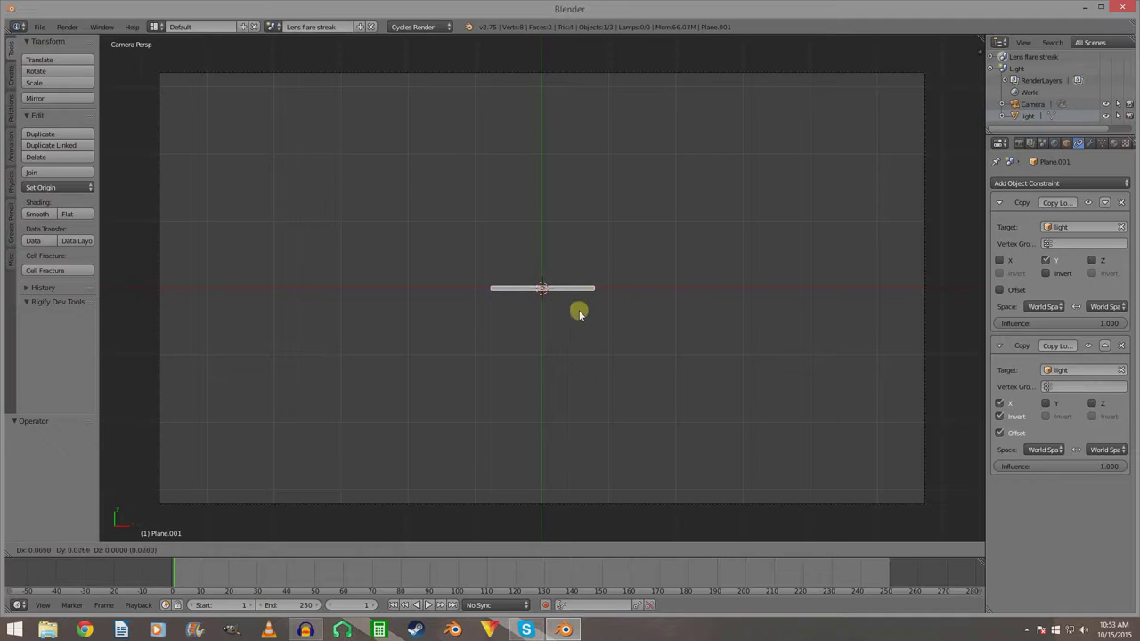
pyautogui.click(597, 306)
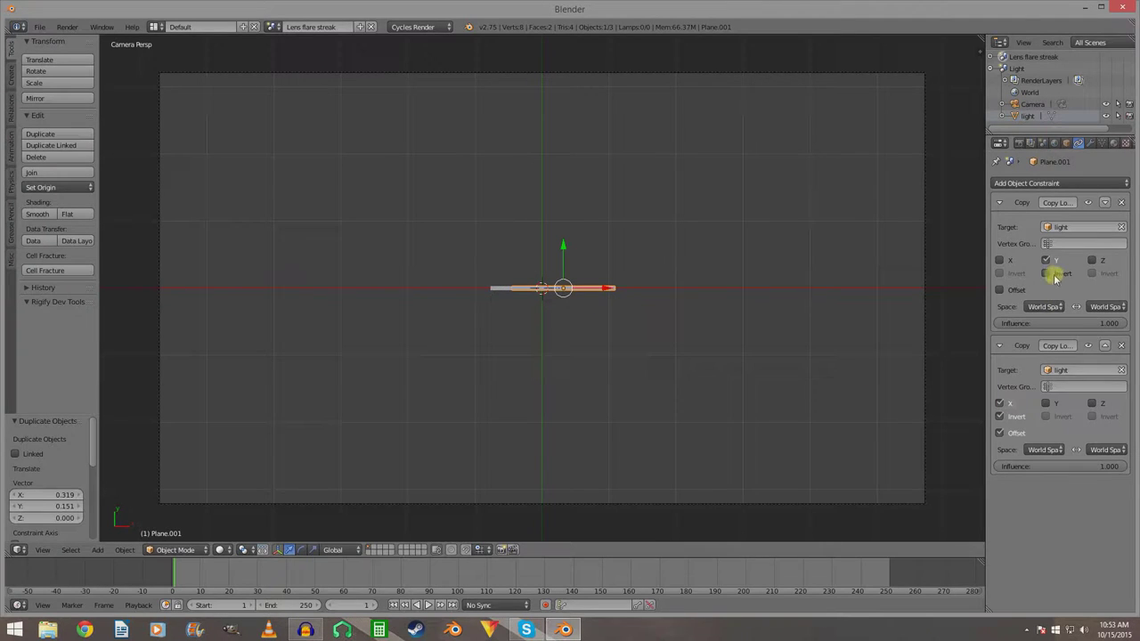
pyautogui.click(1018, 290)
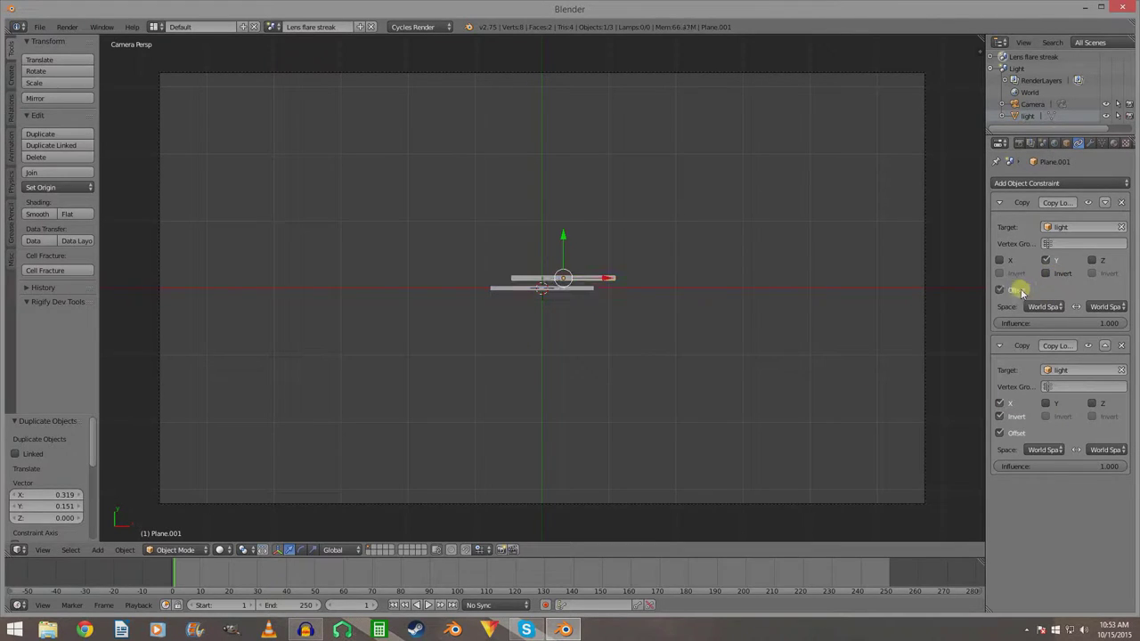
pyautogui.press('g')
pyautogui.click(691, 375)
# Duplicate the offset plane five more times, spreading the overlapping copies along the X axis with slight vertical offsets.
pyautogui.hotkey('shift', 'd')
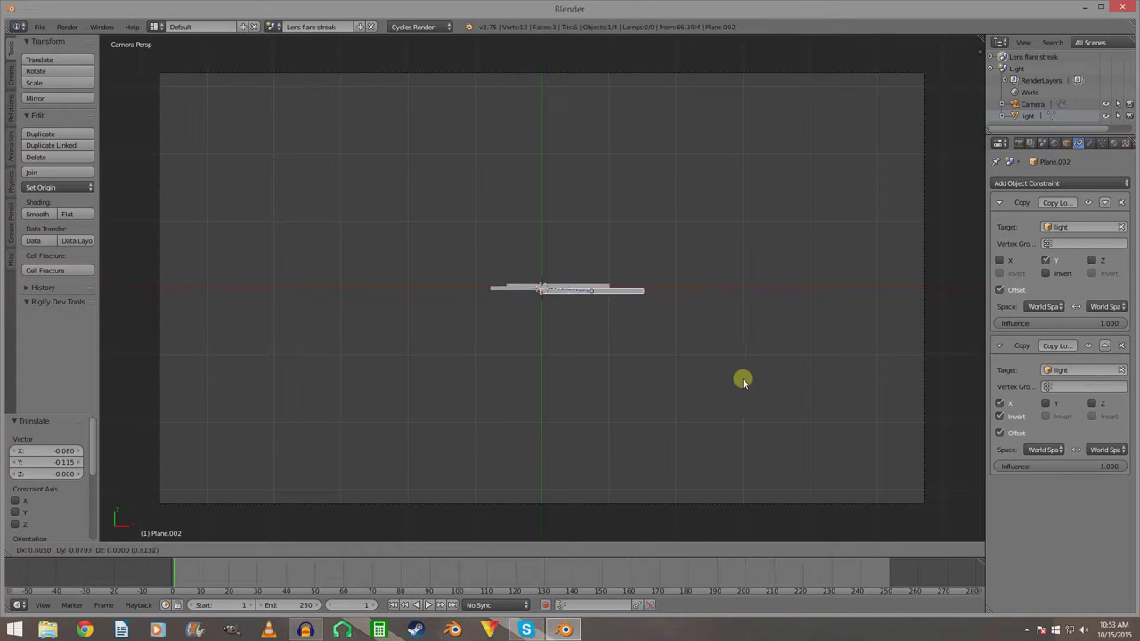
pyautogui.click(748, 377)
pyautogui.hotkey('shift', 'd')
pyautogui.click(569, 373)
pyautogui.hotkey('shift', 'd')
pyautogui.click(575, 380)
pyautogui.hotkey('shift', 'd')
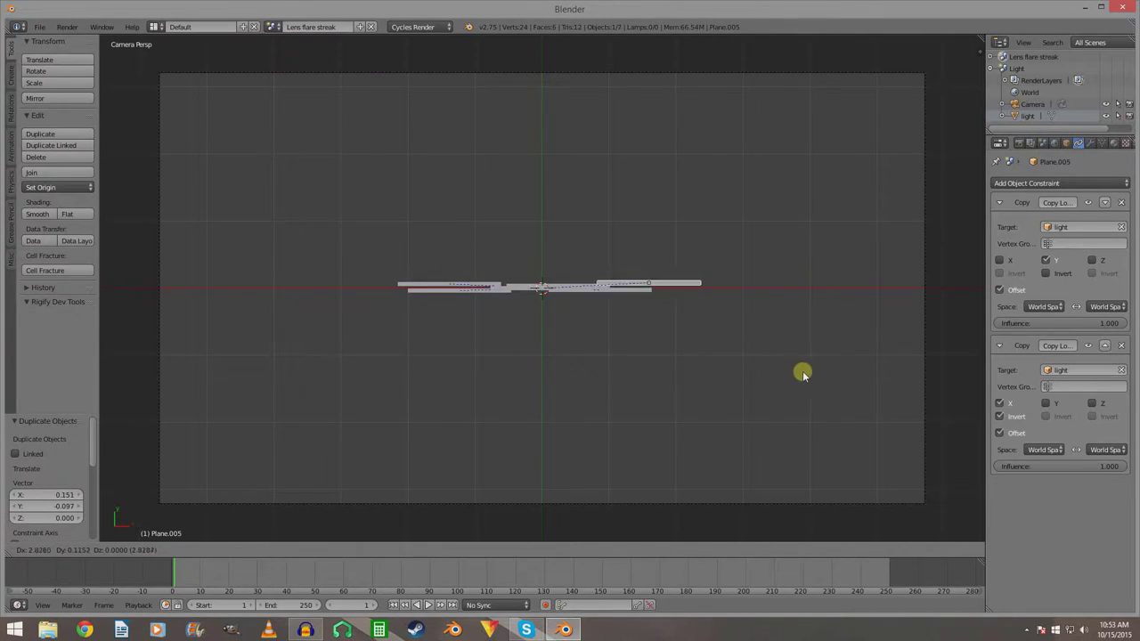
pyautogui.click(804, 374)
pyautogui.hotkey('shift', 'd')
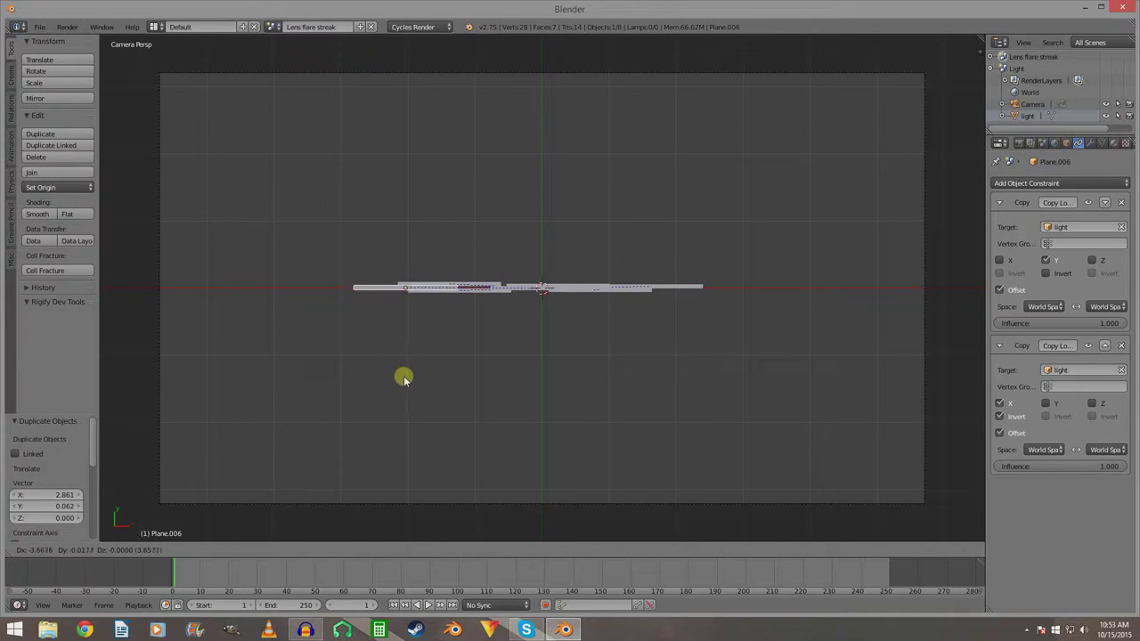
pyautogui.click(439, 378)
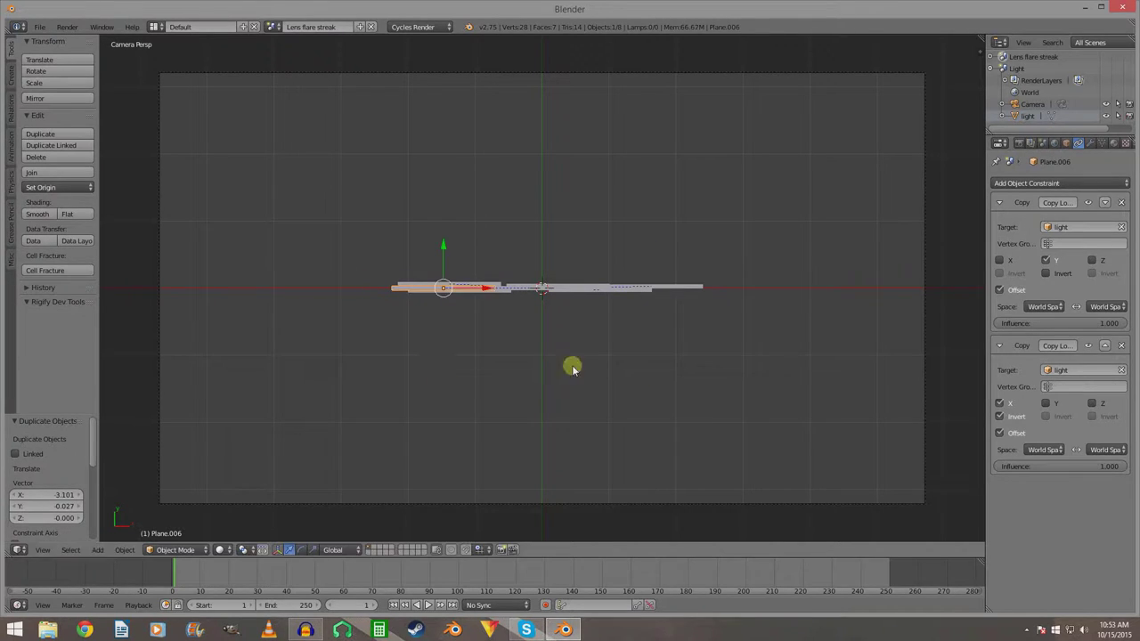
# Lower the X constraint's influence by different amounts on the duplicated planes, including 0.431 on Plane.001 and 0.690 on Plane.004.
pyautogui.moveTo(1111, 466); pyautogui.dragTo(1075, 468)
pyautogui.rightClick(700, 289)
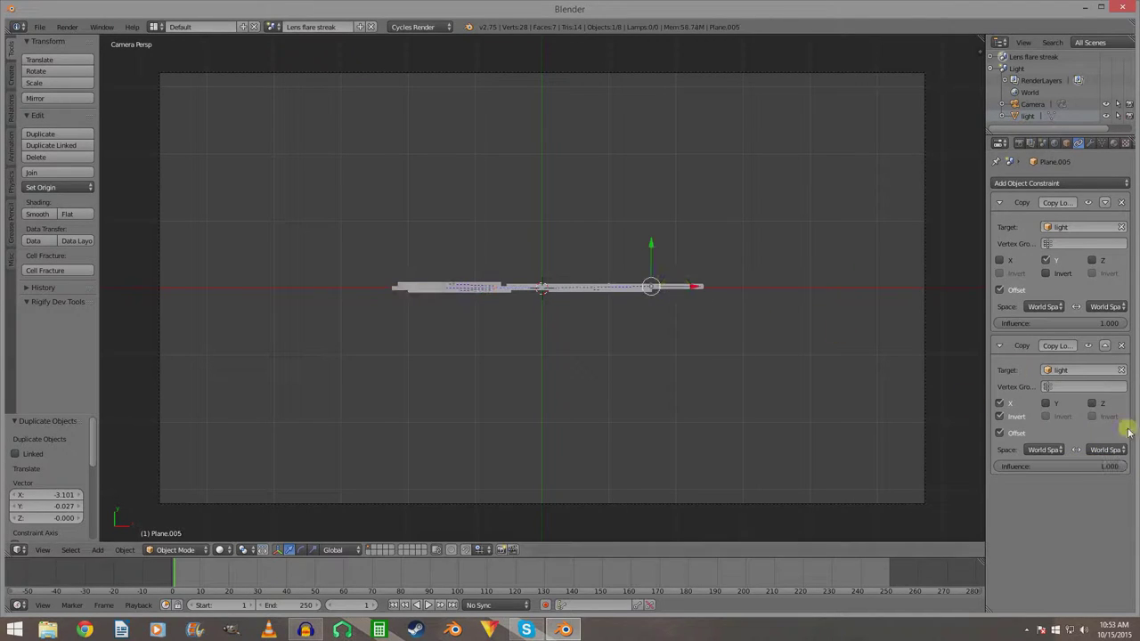
pyautogui.rightClick(600, 290)
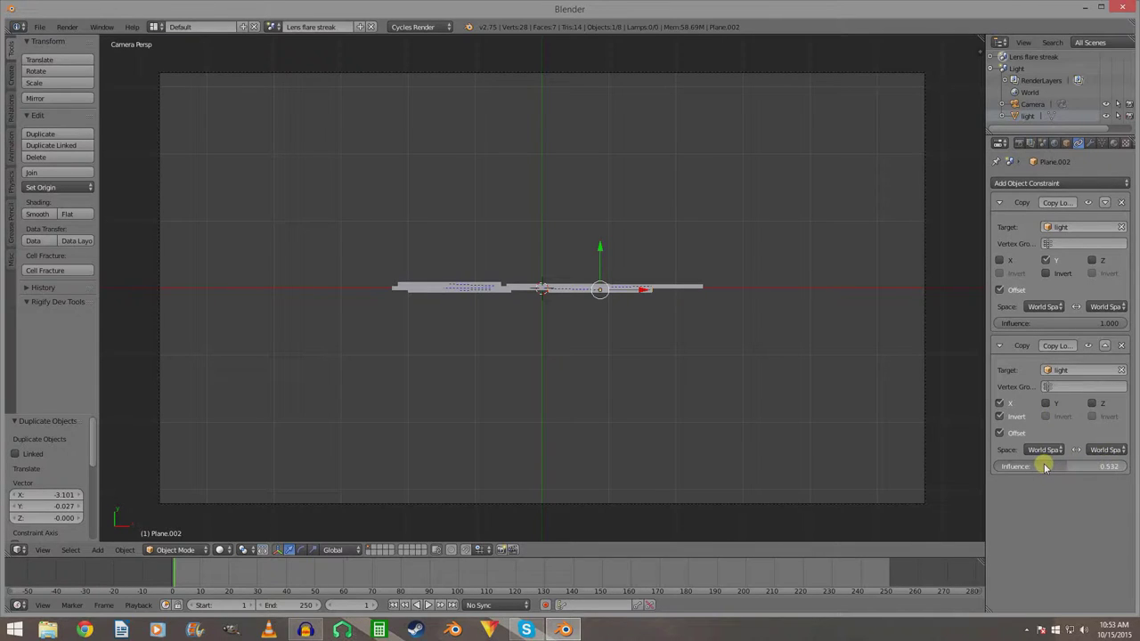
pyautogui.rightClick(543, 286)
pyautogui.moveTo(1045, 465); pyautogui.dragTo(912, 418)
pyautogui.rightClick(510, 297)
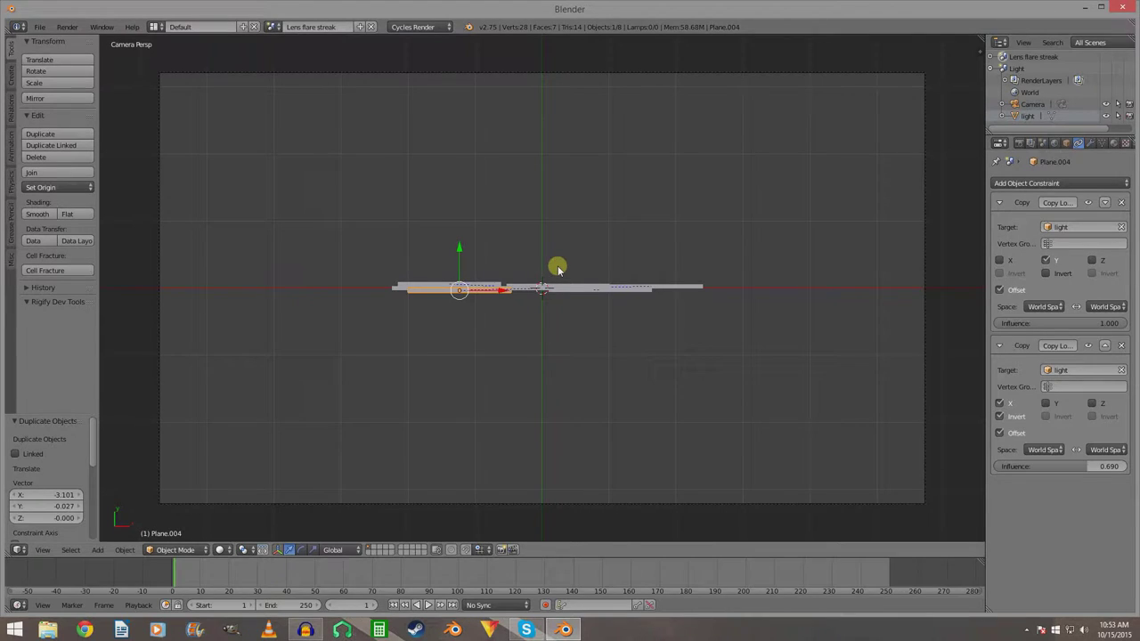
# Link the light object from the Light scene into the Lens flare streak scene, and return to the streak scene.
pyautogui.click(271, 26)
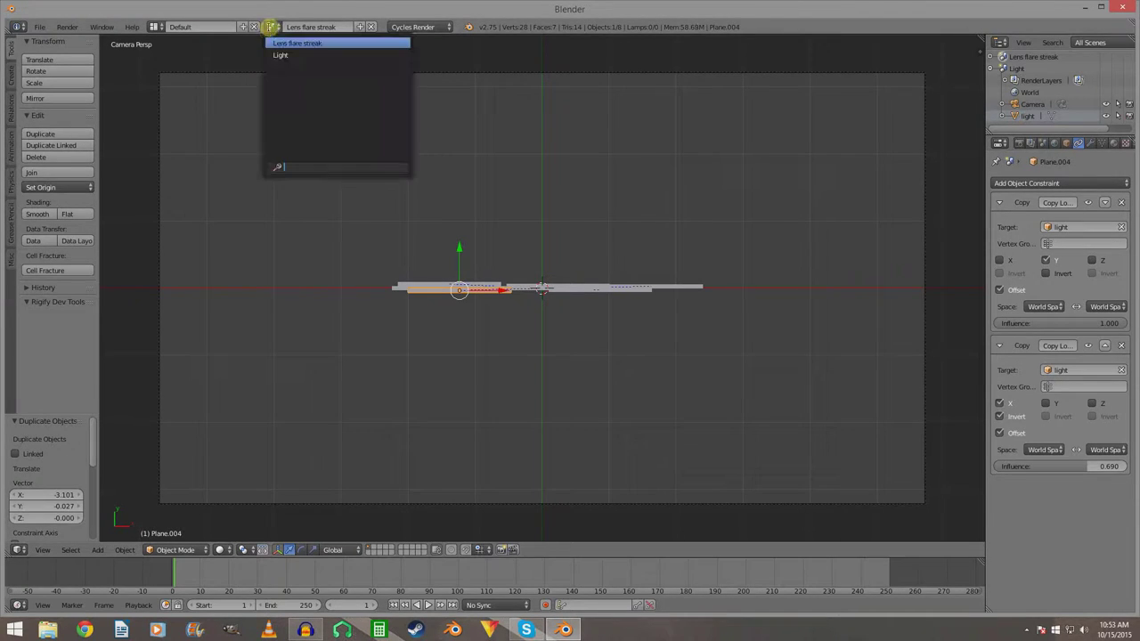
pyautogui.click(283, 51)
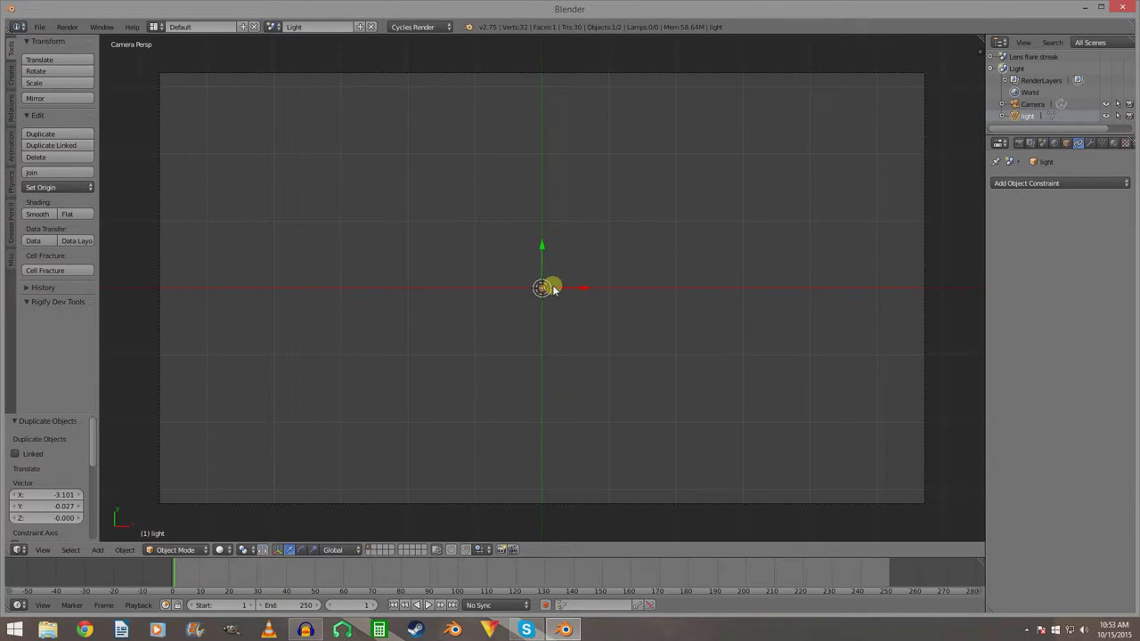
pyautogui.hotkey('ctrl', 'l')
pyautogui.moveTo(553, 289)
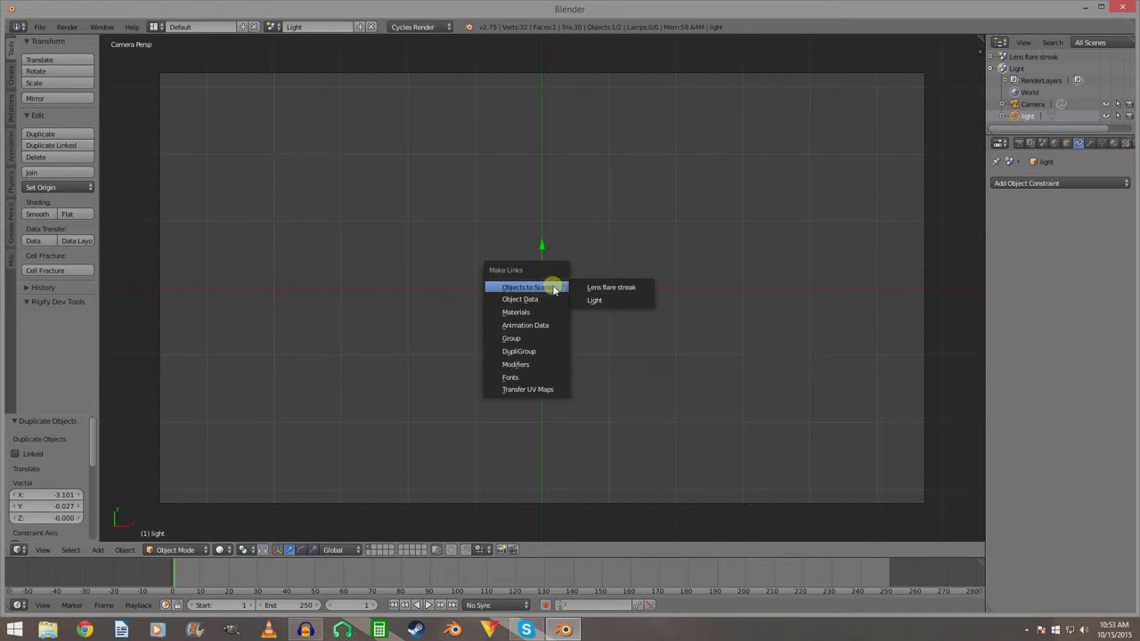
pyautogui.click(601, 289)
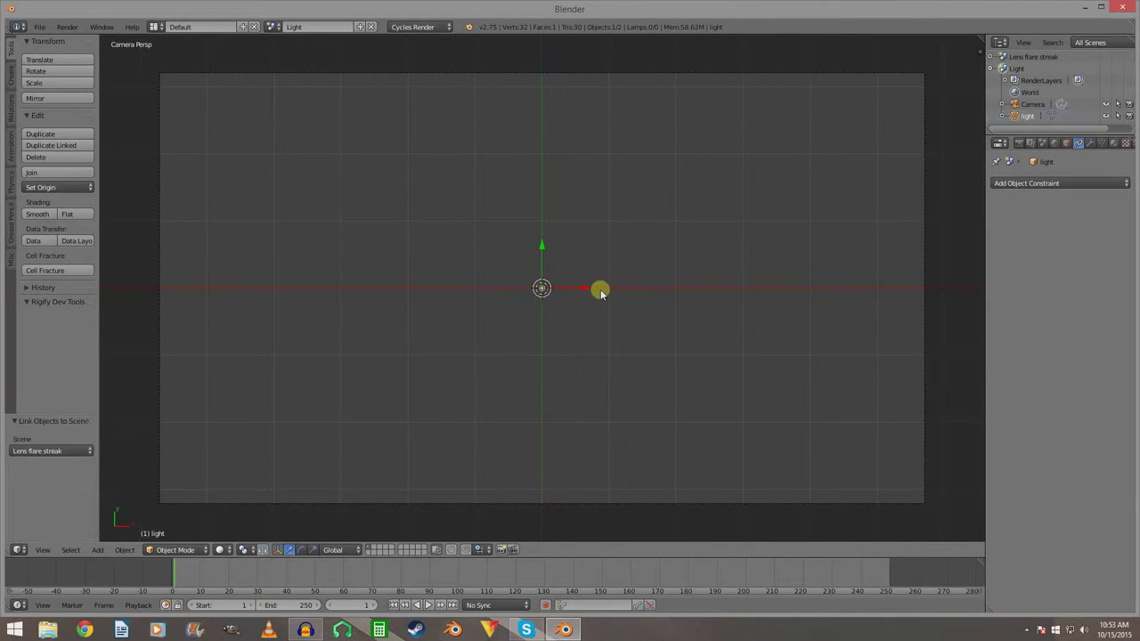
pyautogui.click(272, 27)
pyautogui.click(310, 44)
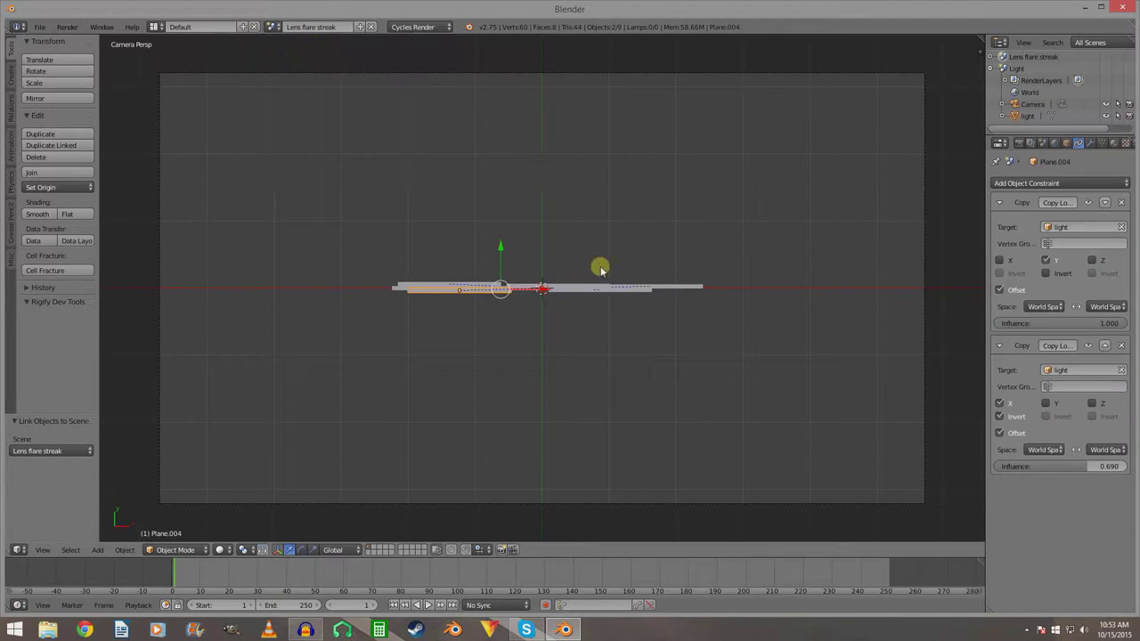
# Move the linked light temporarily to examine how the streak planes follow it, and cancel the move.
pyautogui.rightClick(543, 294)
pyautogui.press('g')
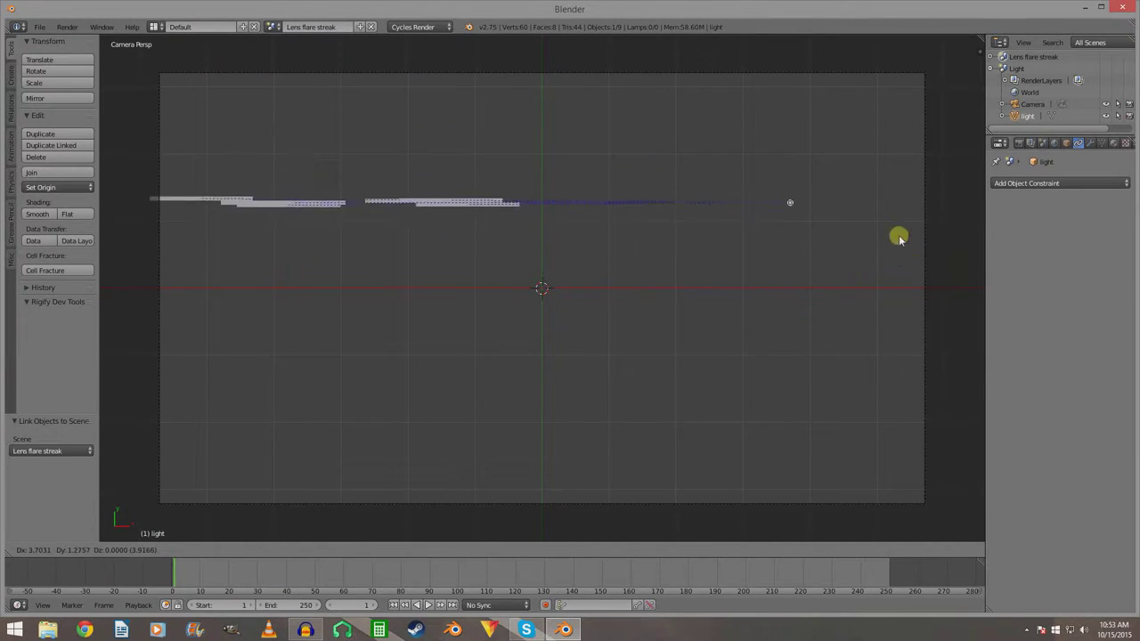
pyautogui.rightClick(471, 234)
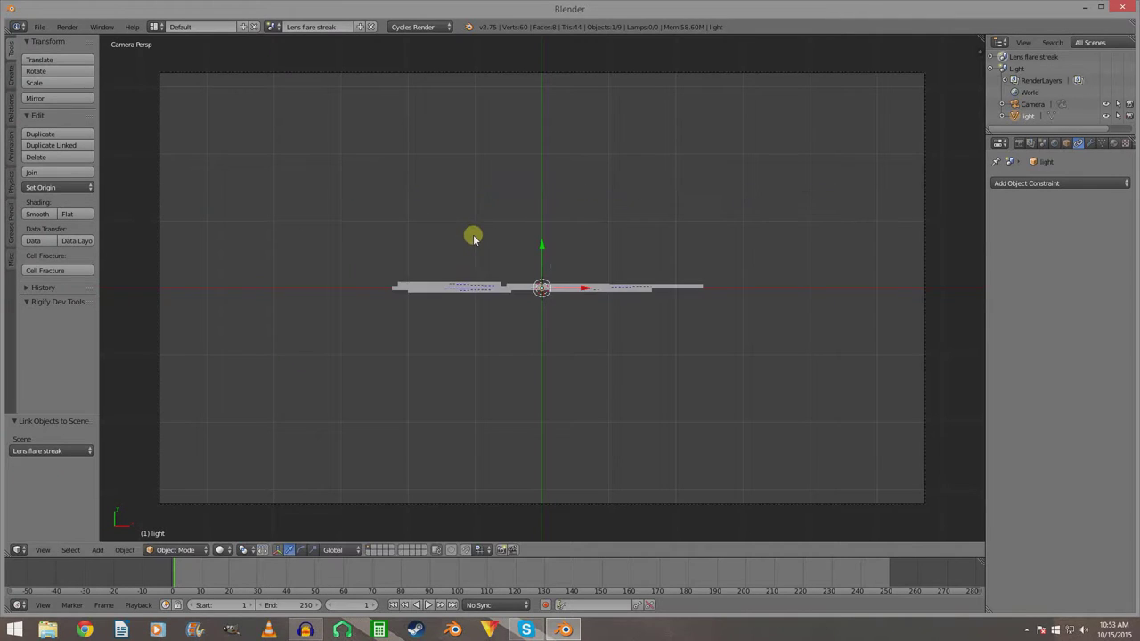
# Lower the X constraint's influence on Plane.004 to 0.227 and check the influences on the other duplicated planes.
pyautogui.rightClick(496, 291)
pyautogui.moveTo(1094, 465); pyautogui.dragTo(1047, 466)
pyautogui.rightClick(491, 285)
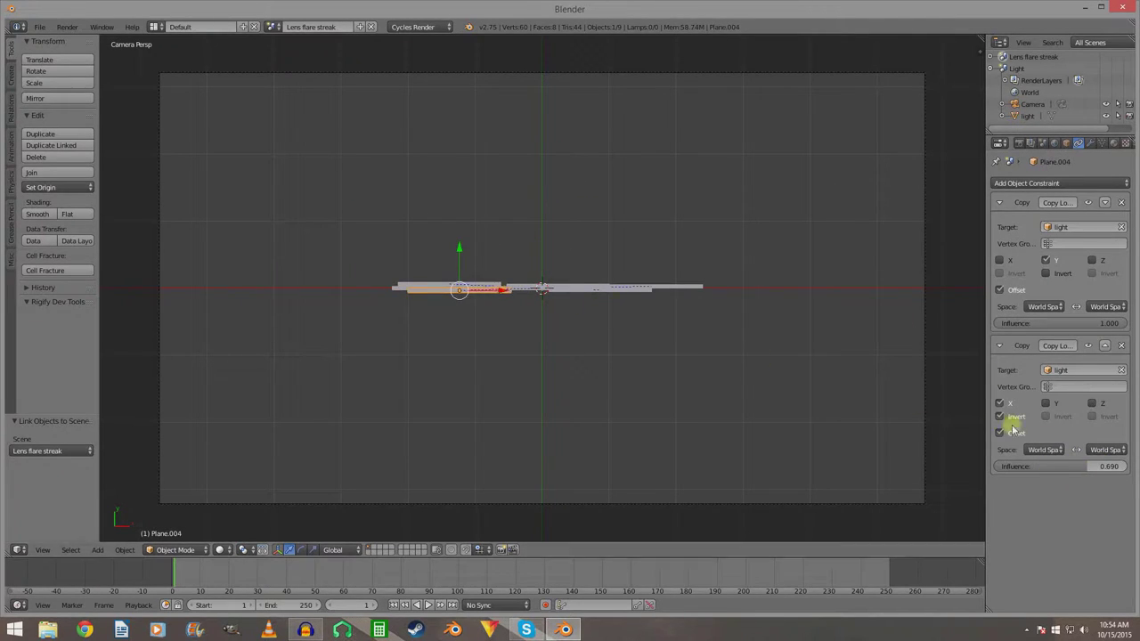
pyautogui.rightClick(526, 282)
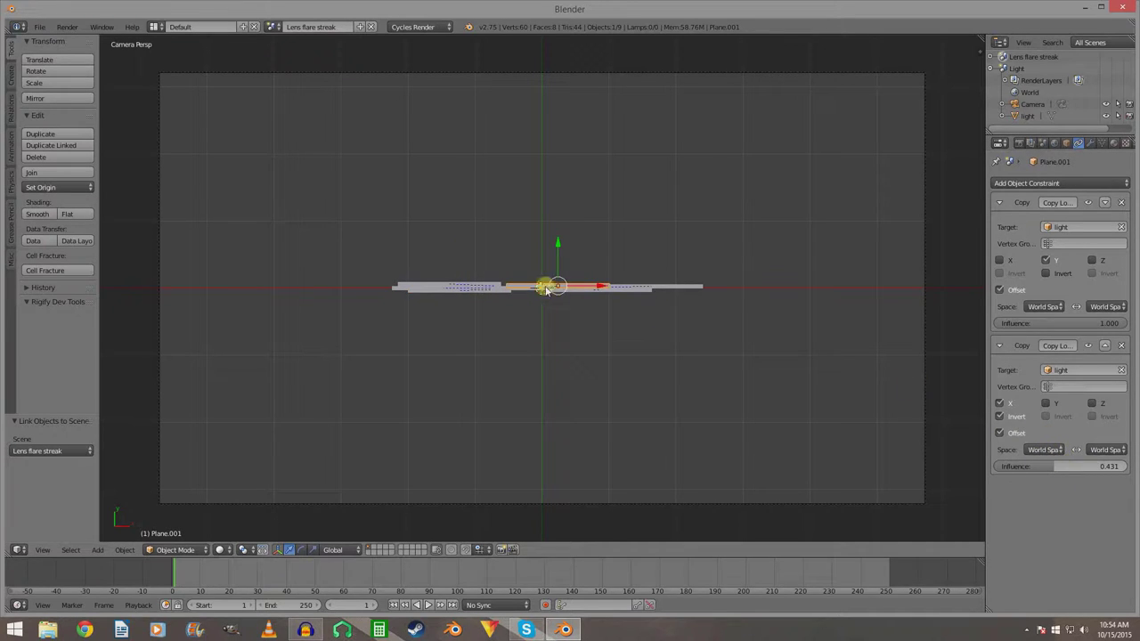
pyautogui.rightClick(495, 282)
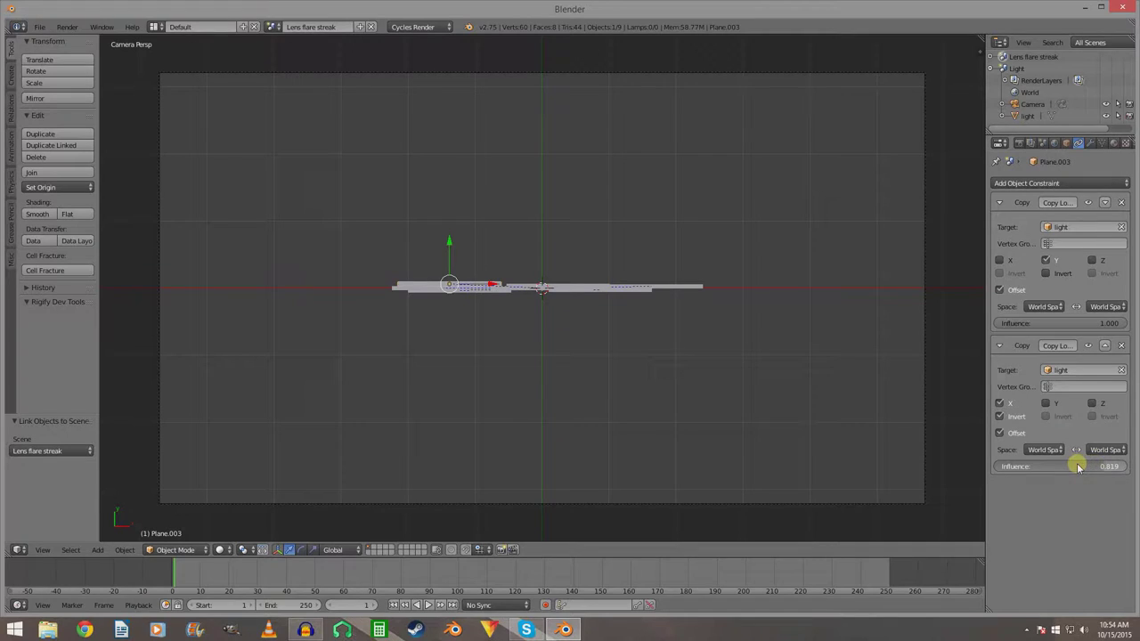
pyautogui.rightClick(595, 292)
pyautogui.rightClick(618, 286)
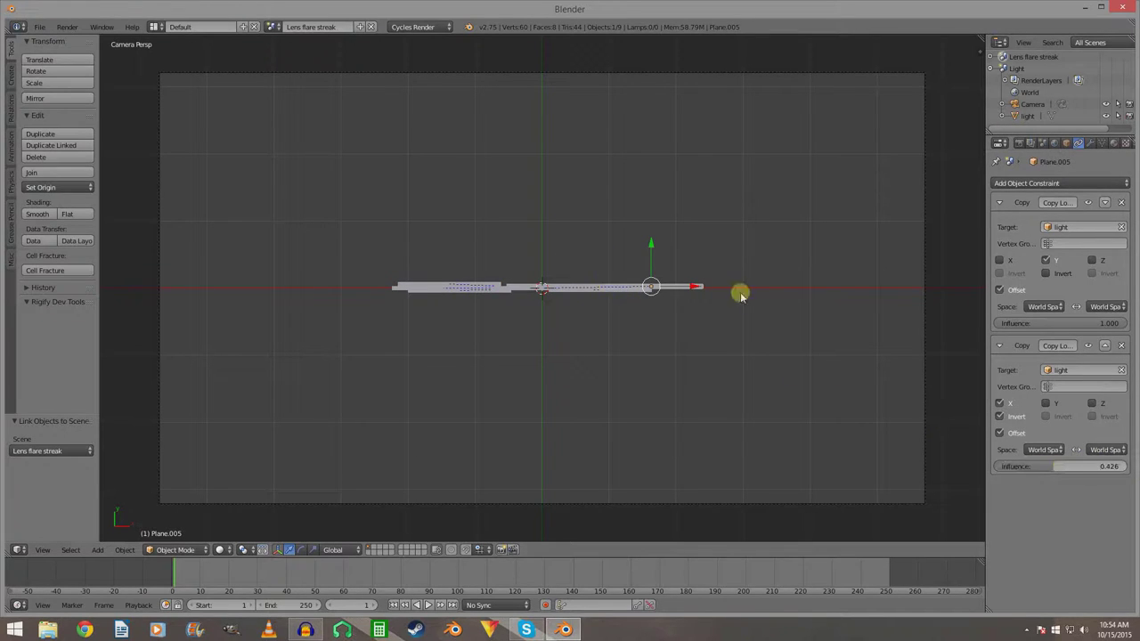
# Move the linked light temporarily to examine the planes' response to the adjusted influence, and cancel the move.
pyautogui.rightClick(539, 286)
pyautogui.press('g')
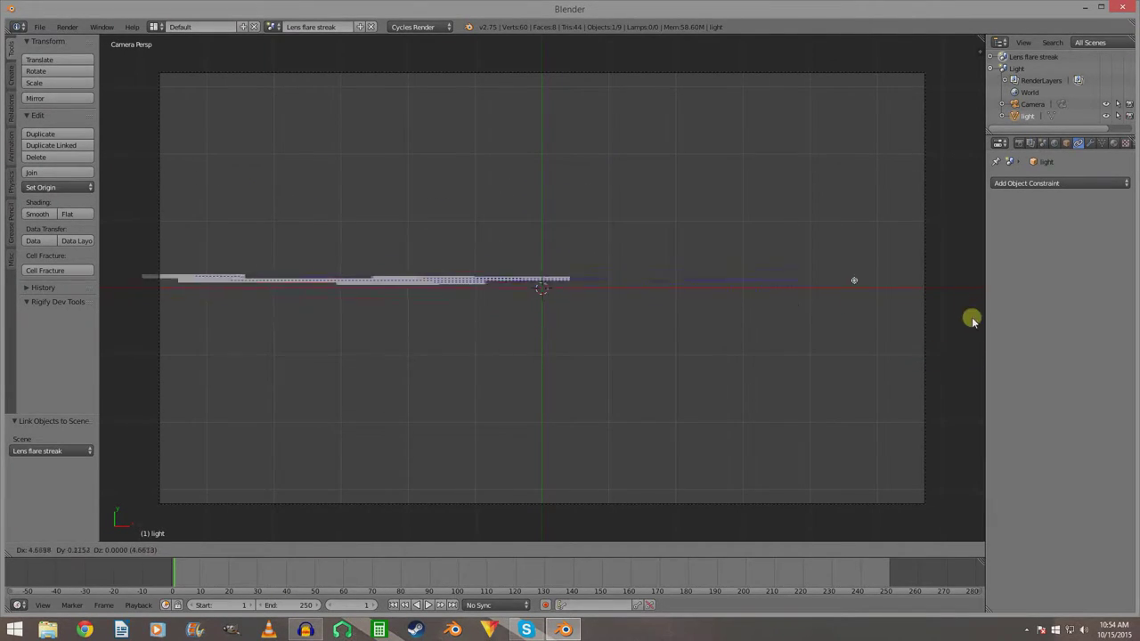
pyautogui.rightClick(372, 230)
# Turn off the X inversion in the second Copy Location constraint of Plane.002, Plane.001 and Plane.006.
pyautogui.rightClick(567, 290)
pyautogui.click(999, 404)
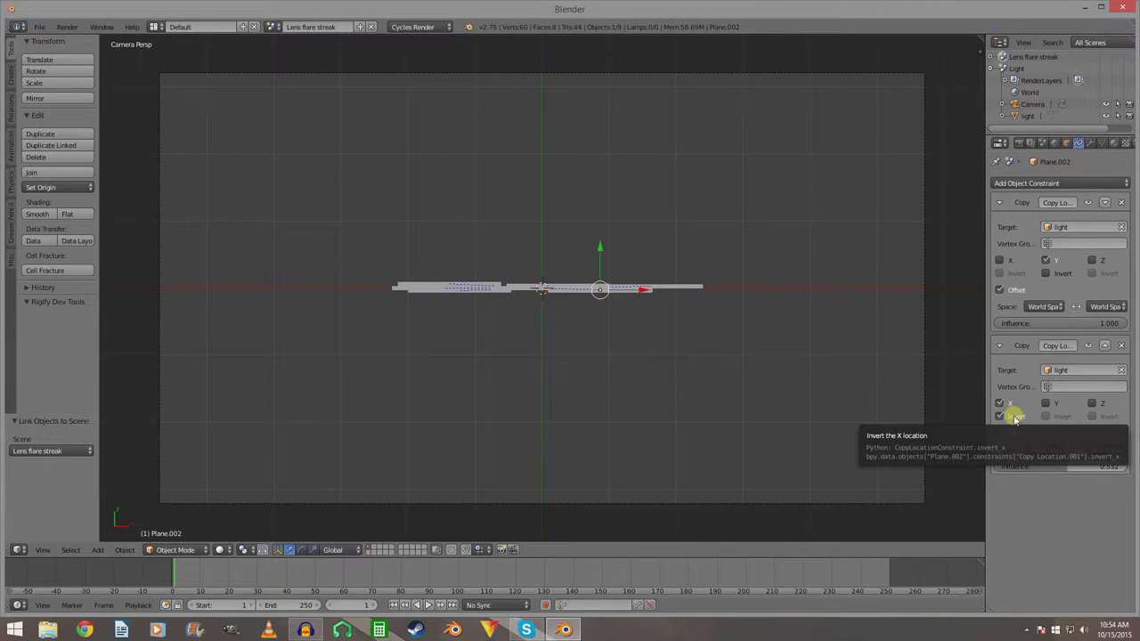
pyautogui.click(1014, 418)
pyautogui.rightClick(531, 289)
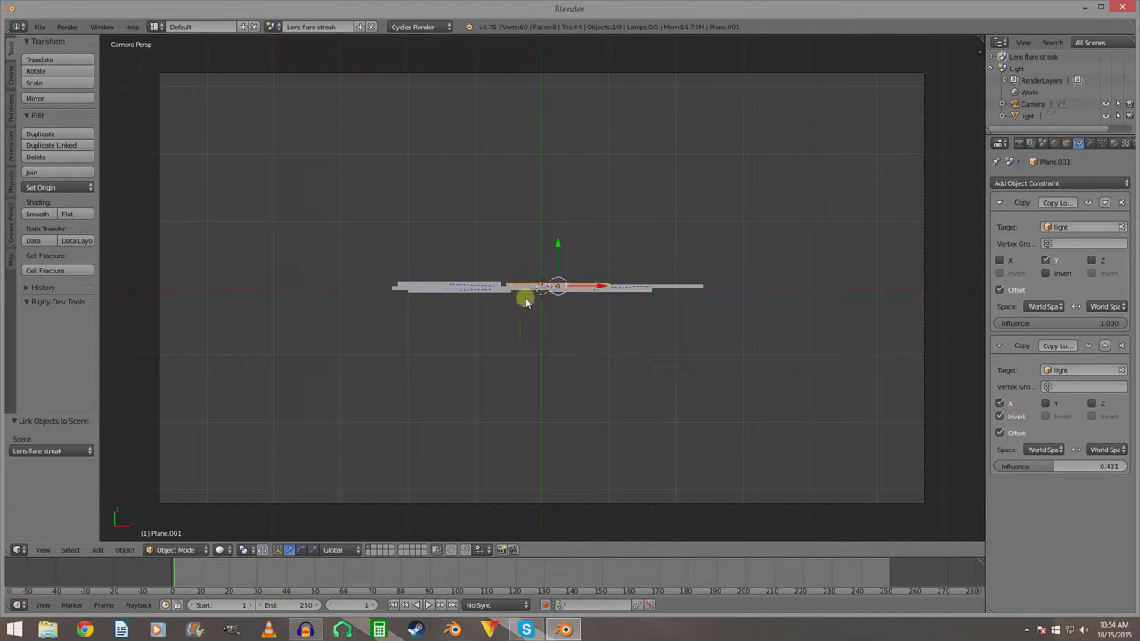
pyautogui.rightClick(488, 287)
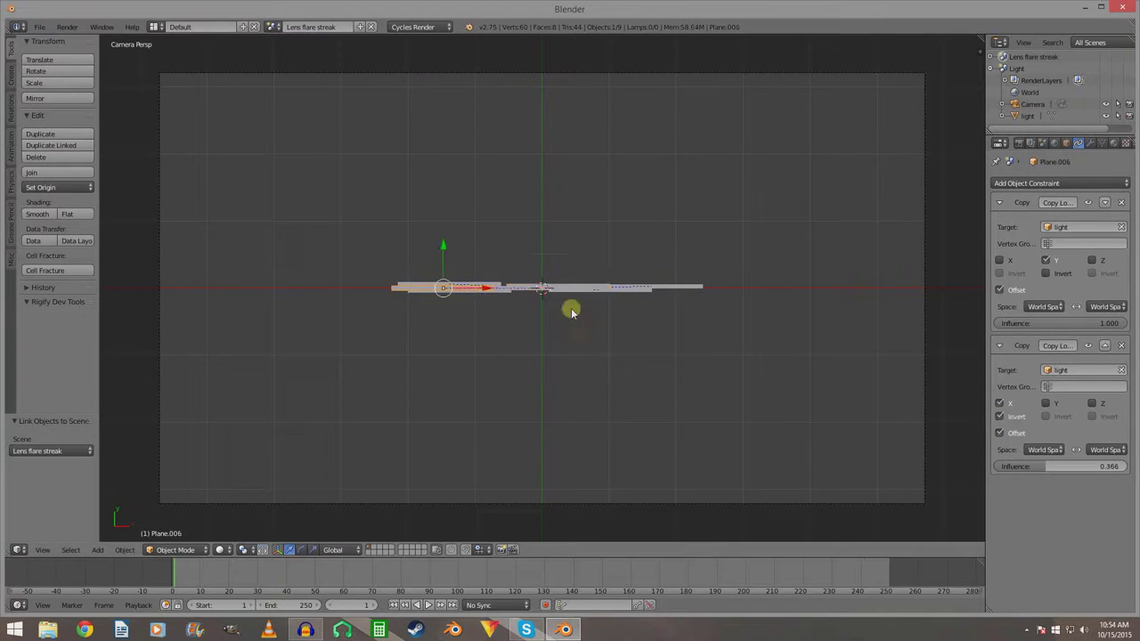
# Move the light temporarily to compare how the inverted and non-inverted planes follow it, and cancel the move.
pyautogui.rightClick(540, 285)
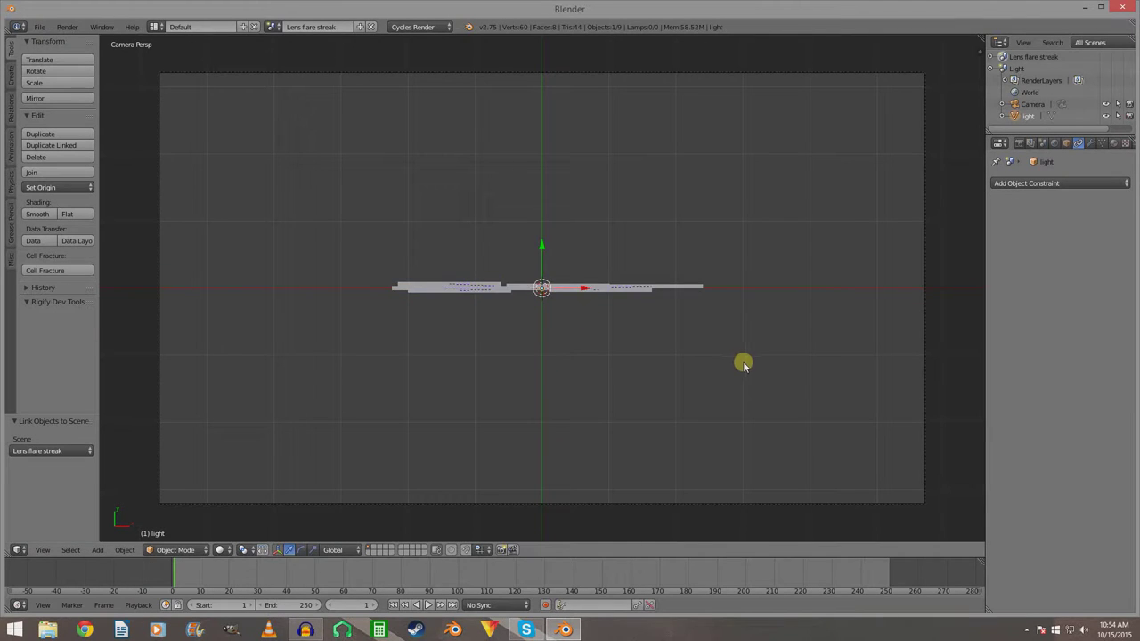
pyautogui.press('g')
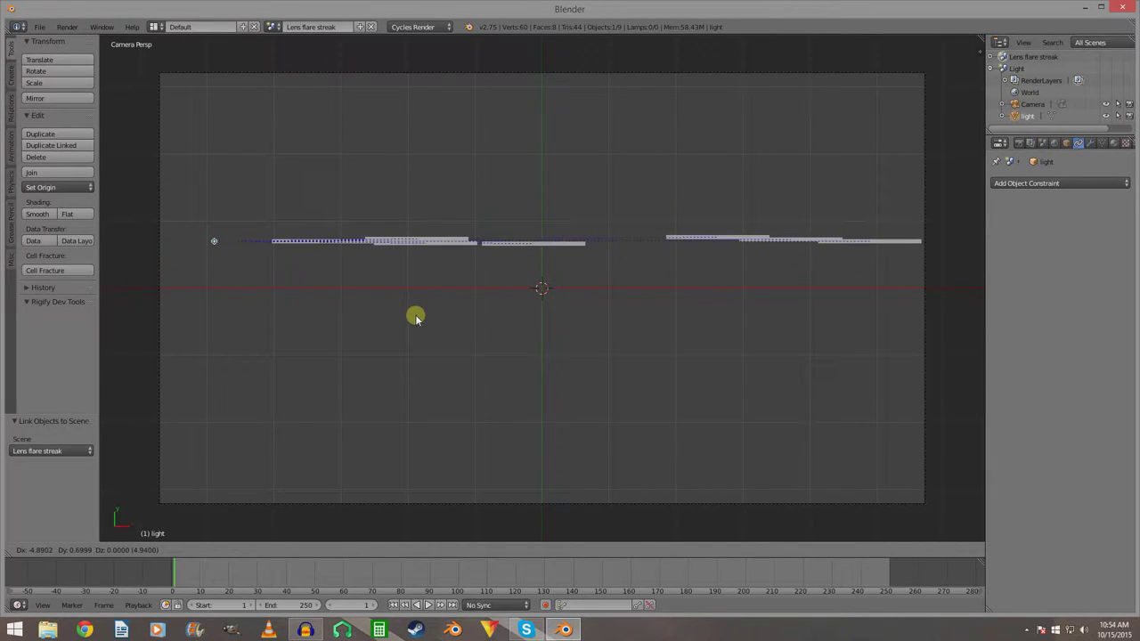
pyautogui.press('Escape')
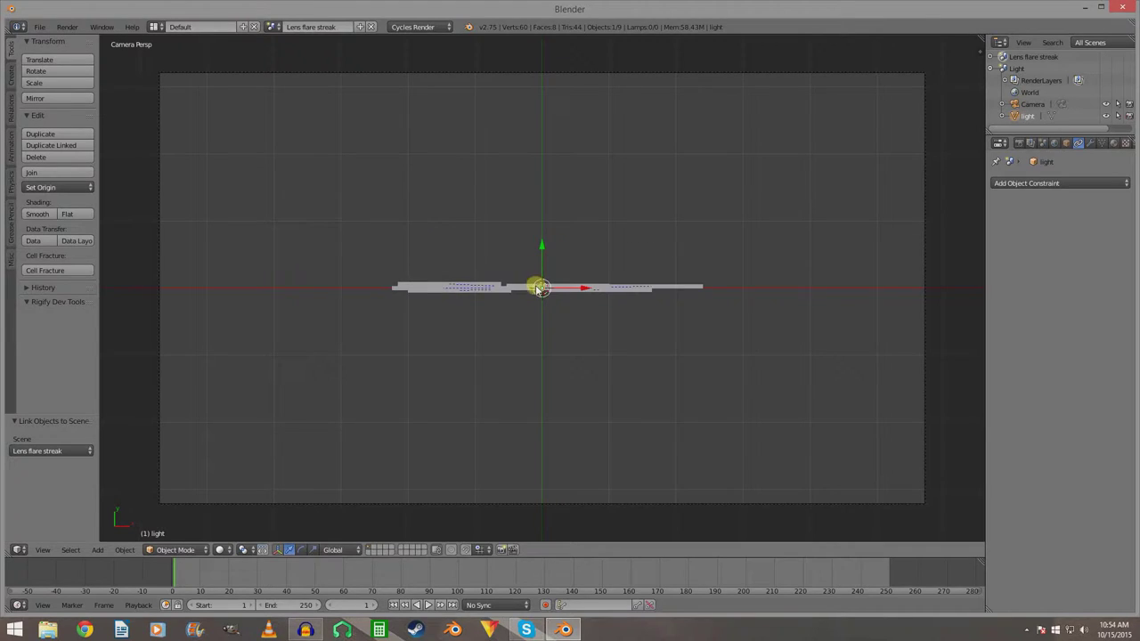
pyautogui.click(543, 288)
pyautogui.click(543, 288)
# Check the original plane's constraints, and test its response with a short light movement that is cancelled.
pyautogui.rightClick(532, 292)
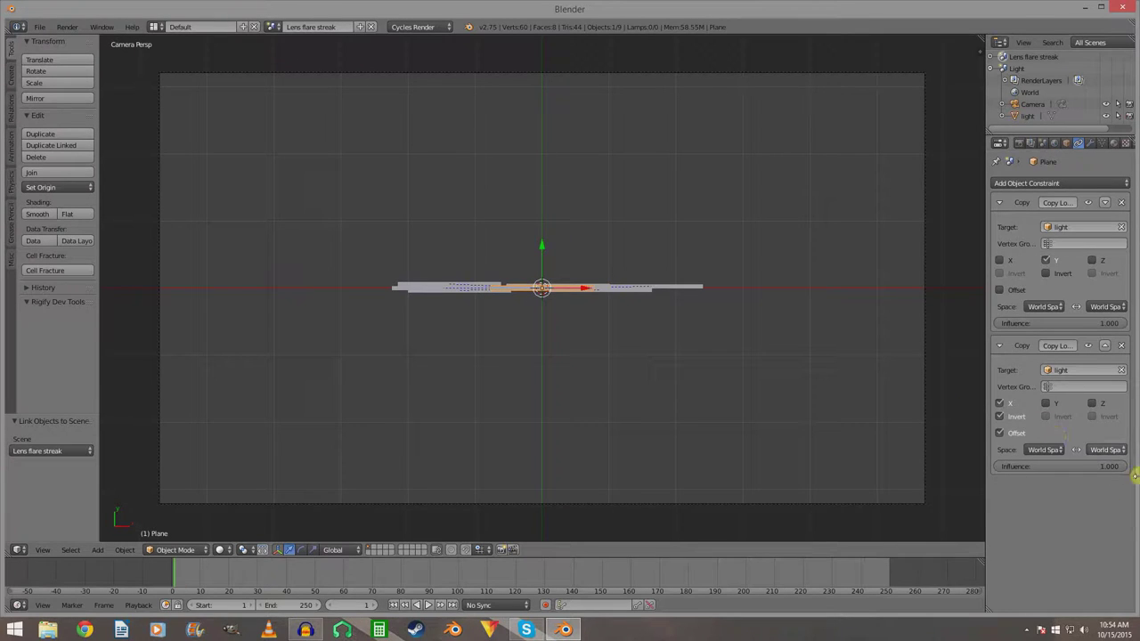
pyautogui.rightClick(573, 289)
pyautogui.rightClick(573, 288)
pyautogui.rightClick(543, 288)
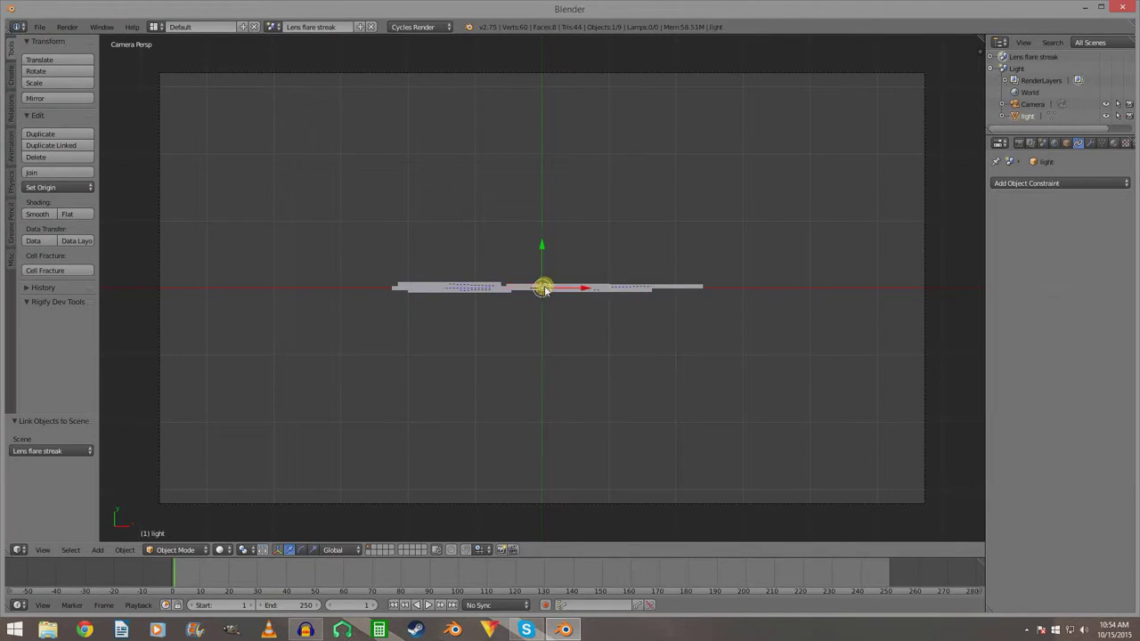
pyautogui.press('g')
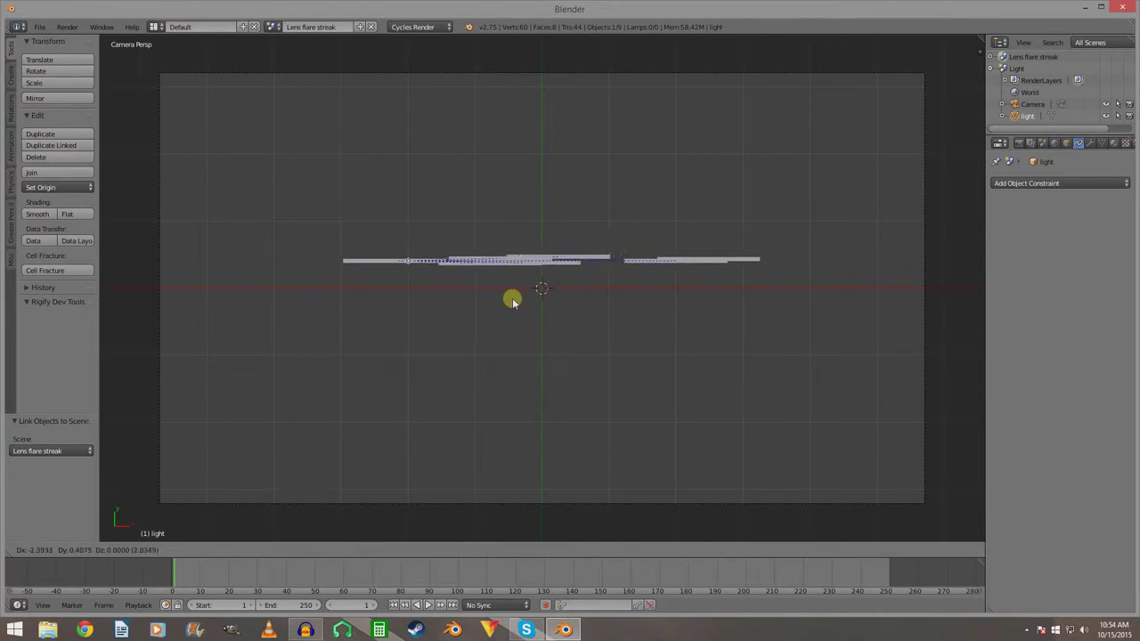
pyautogui.rightClick(555, 303)
# Check Plane.004's constraints, and move the light far across the frame to examine the streak spread before cancelling.
pyautogui.rightClick(409, 291)
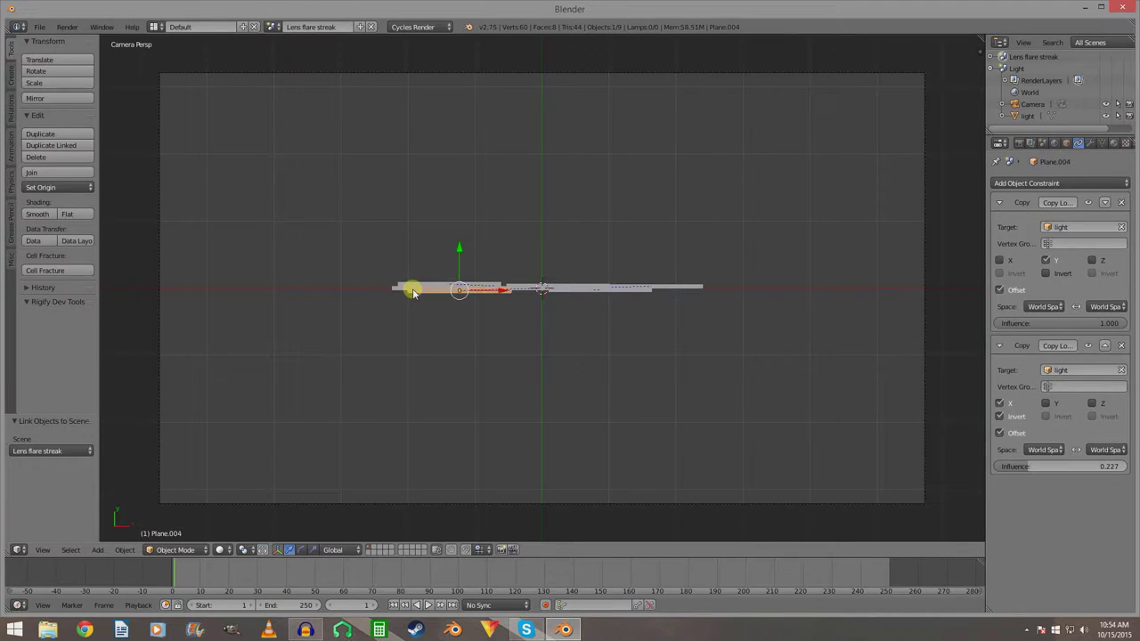
pyautogui.rightClick(550, 297)
pyautogui.rightClick(547, 294)
pyautogui.rightClick(543, 290)
pyautogui.press('g')
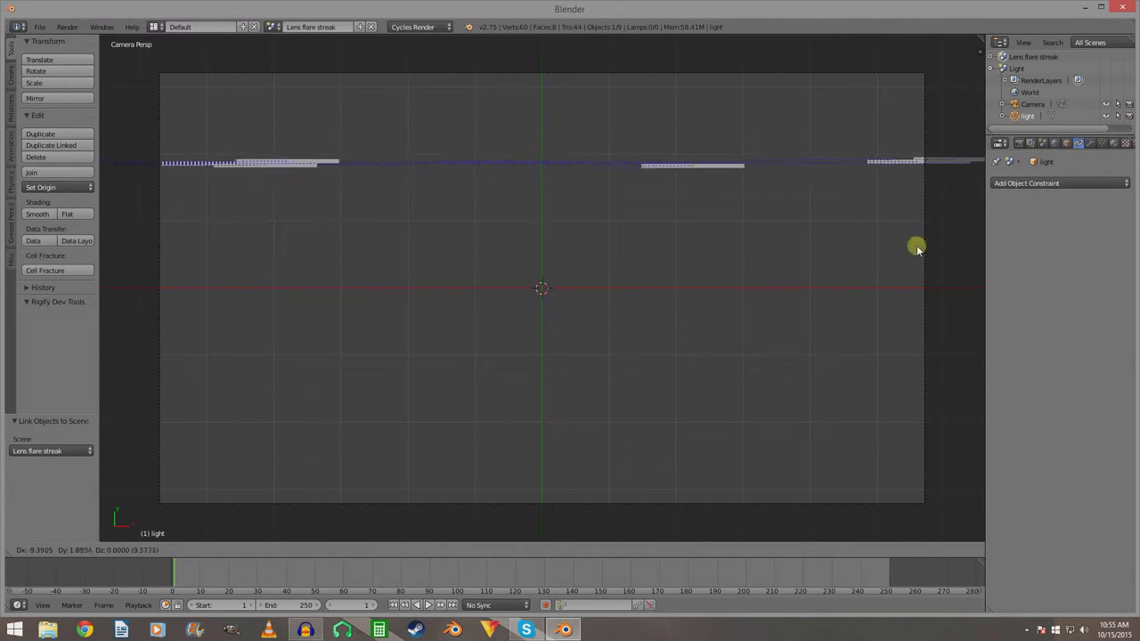
pyautogui.rightClick(892, 258)
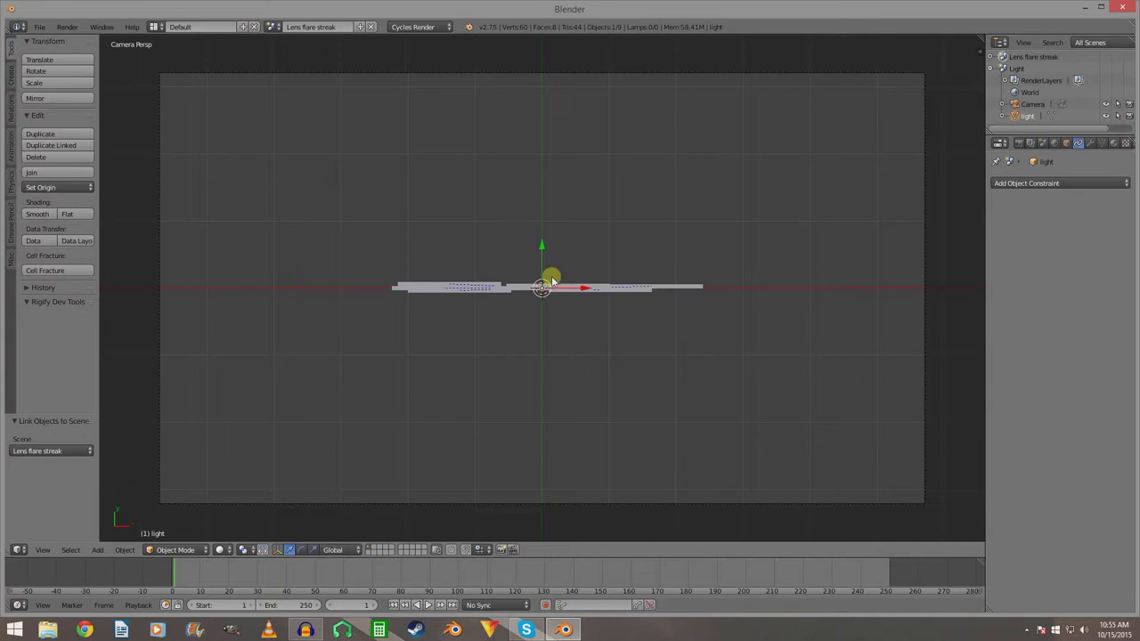
# Delete the linked light from the Lens flare streak scene and check the constraints on the remaining central planes.
pyautogui.press('x')
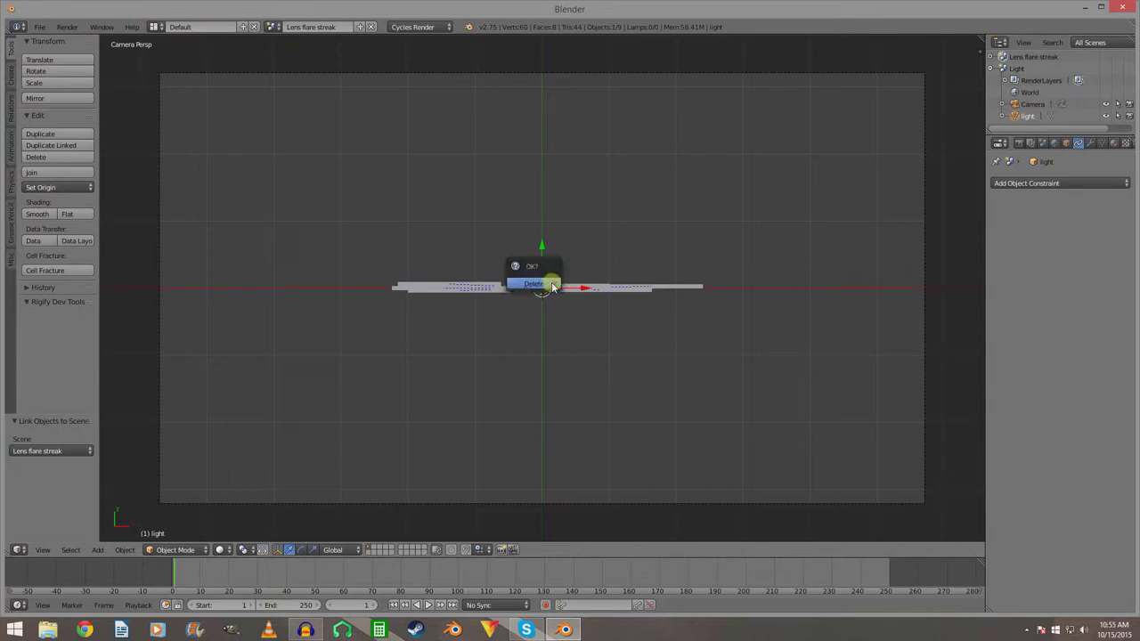
pyautogui.click(550, 286)
pyautogui.rightClick(589, 294)
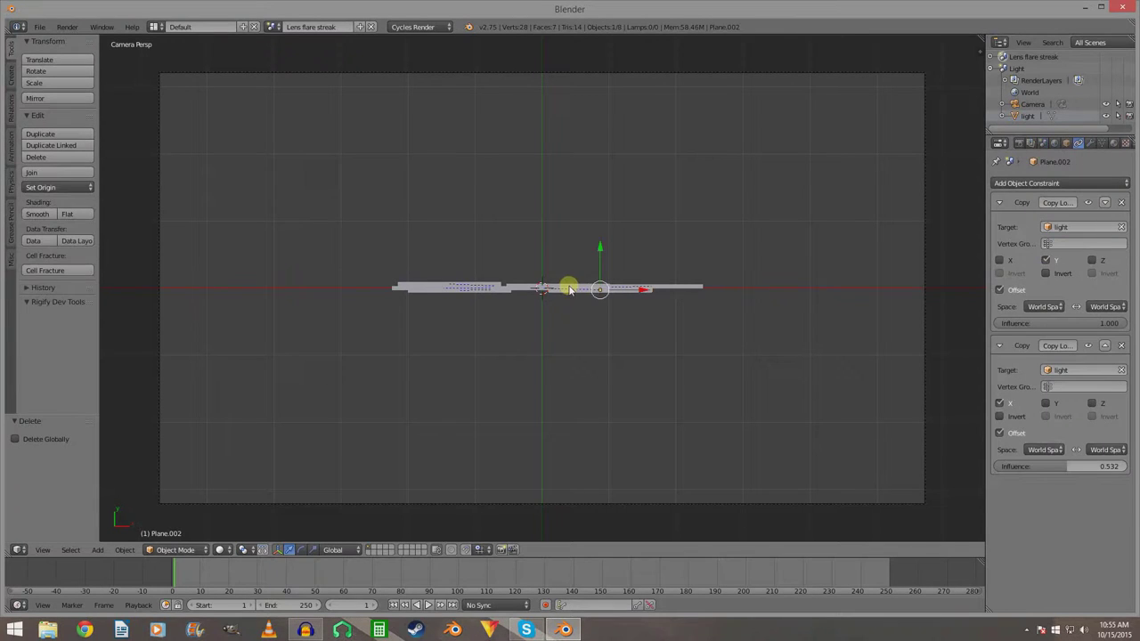
pyautogui.rightClick(552, 288)
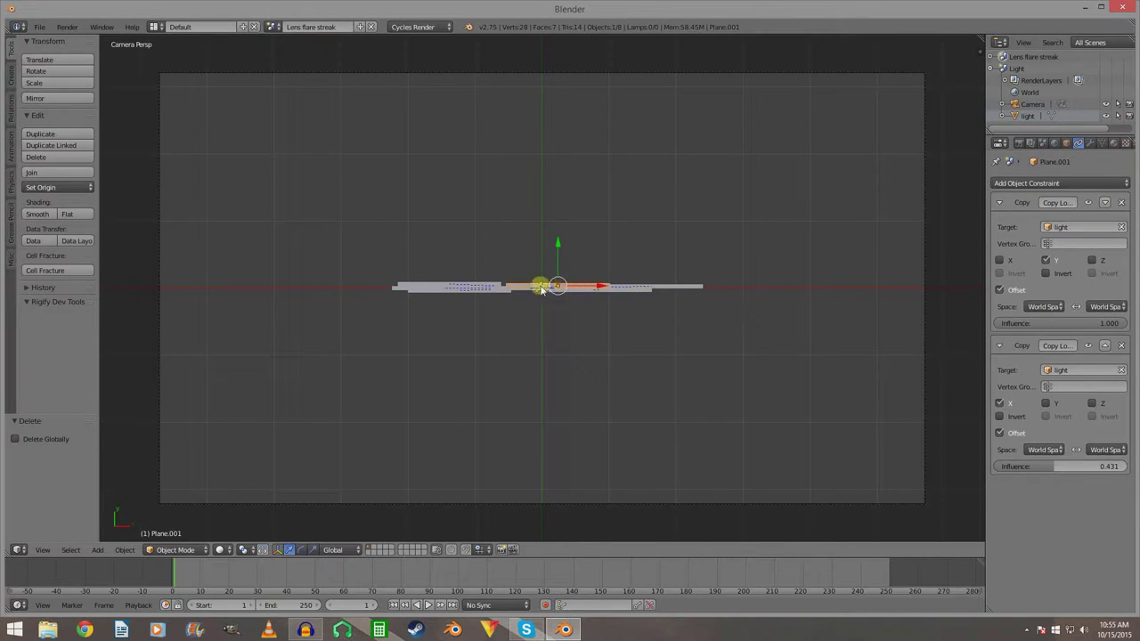
pyautogui.rightClick(534, 290)
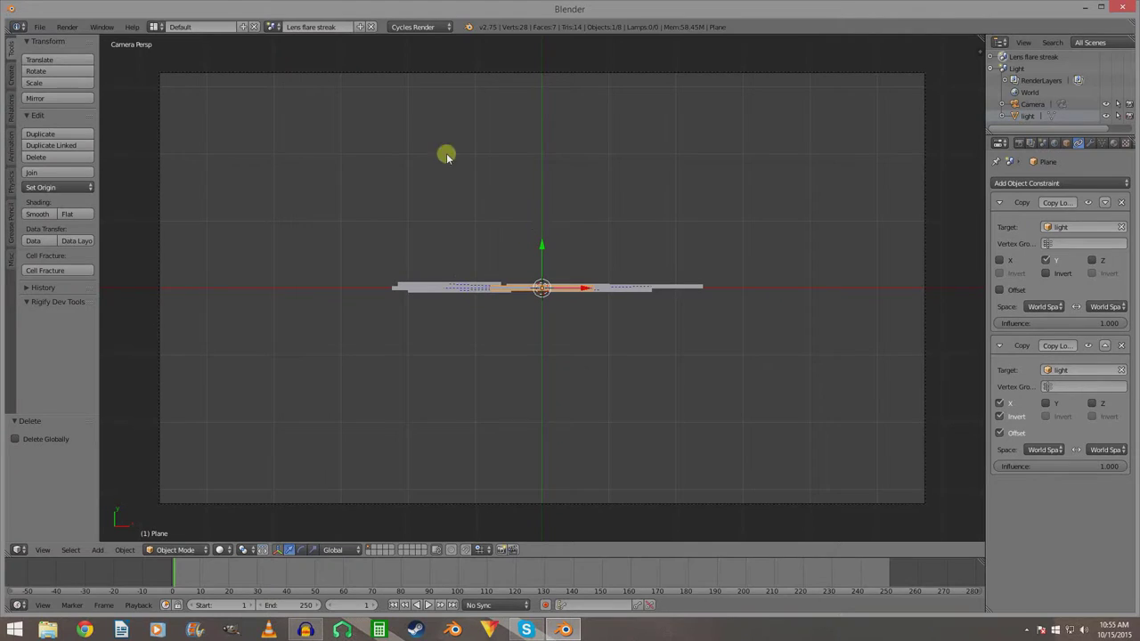
# Switch to the Light scene and move the light by about -3.606 on X and 1.674 on Y.
pyautogui.click(273, 26)
pyautogui.click(293, 51)
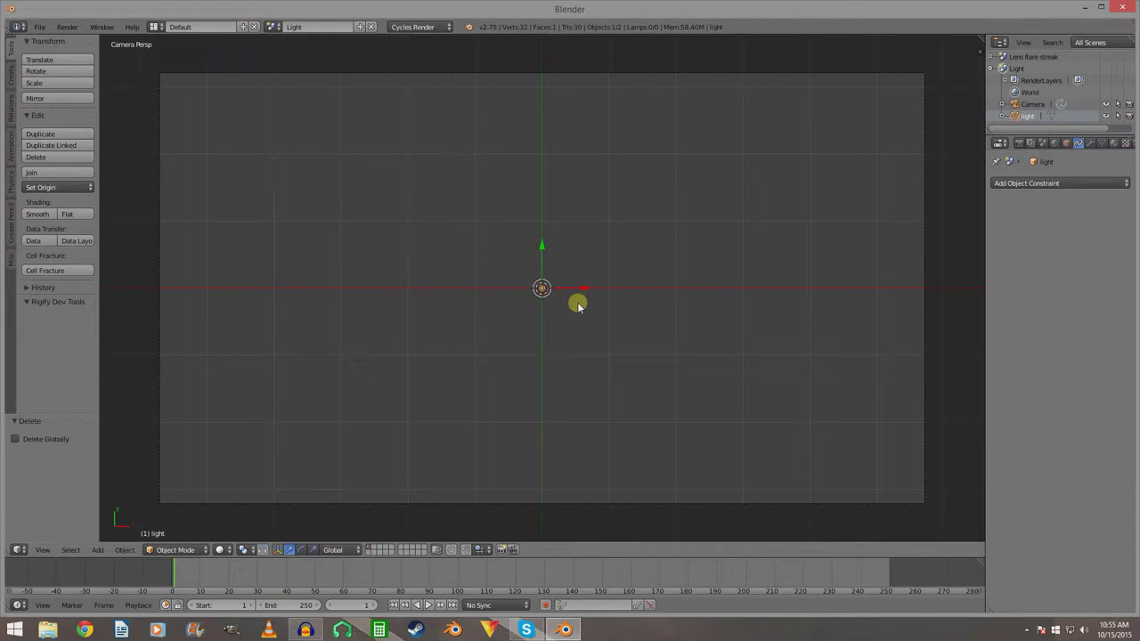
pyautogui.press('g')
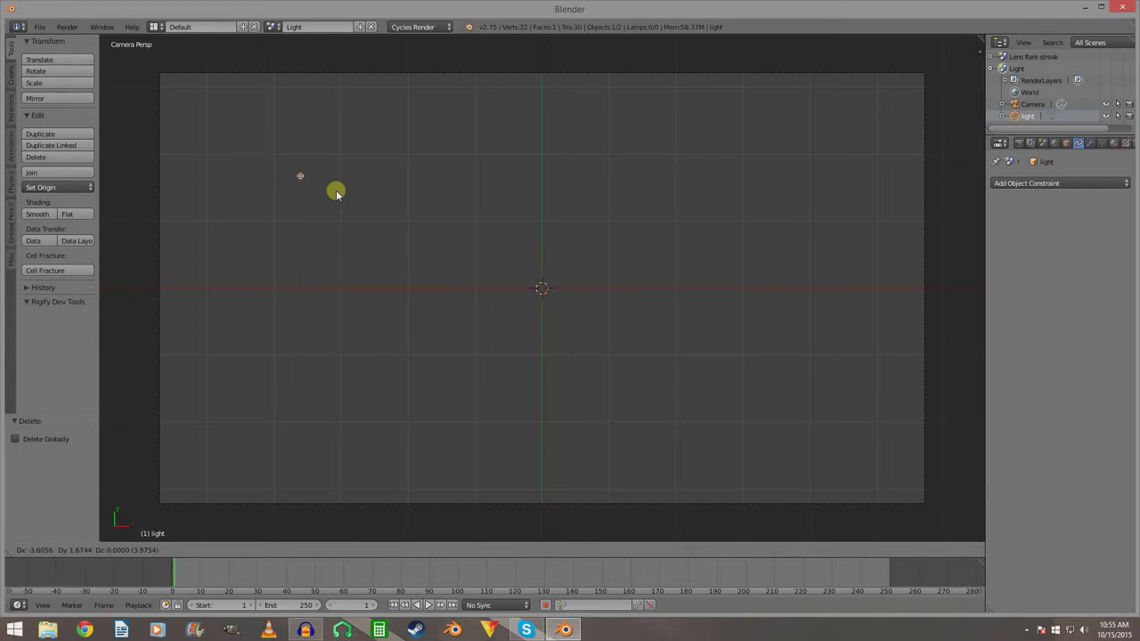
pyautogui.click(336, 193)
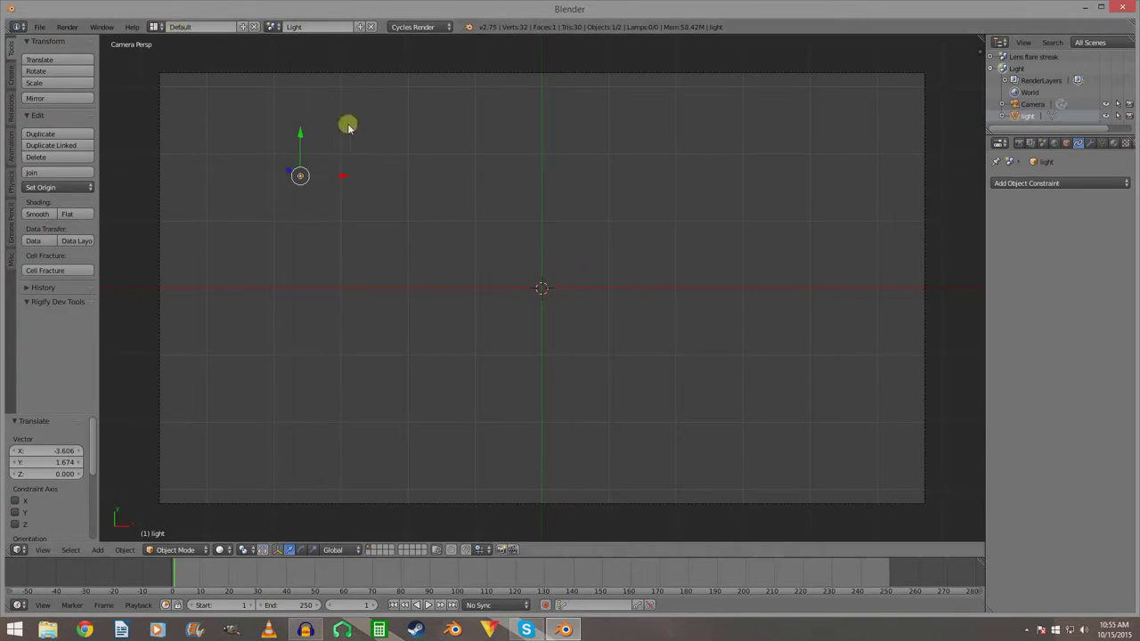
# Switch to the Compositing layout and enable compositing nodes with the backdrop for the Light scene.
pyautogui.click(156, 26)
pyautogui.click(174, 63)
pyautogui.click(204, 372)
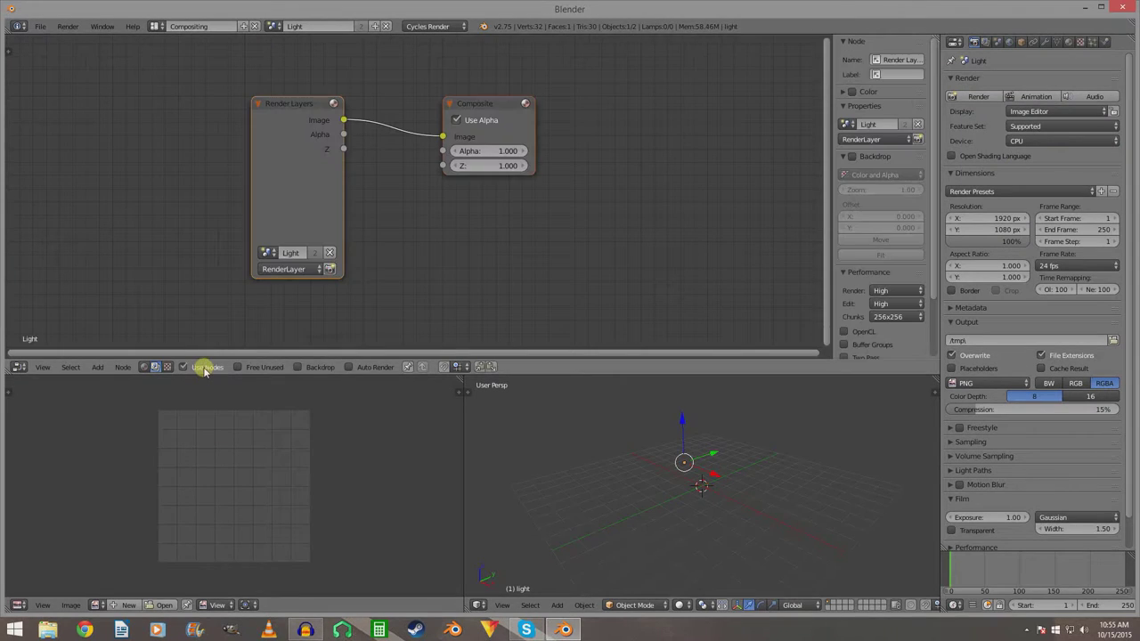
pyautogui.click(299, 368)
# Expand the node editor over the image and 3D views below it, and hide its properties sidebar.
pyautogui.moveTo(461, 377); pyautogui.dragTo(681, 378)
pyautogui.moveTo(8, 366); pyautogui.dragTo(11, 402)
pyautogui.press('n')
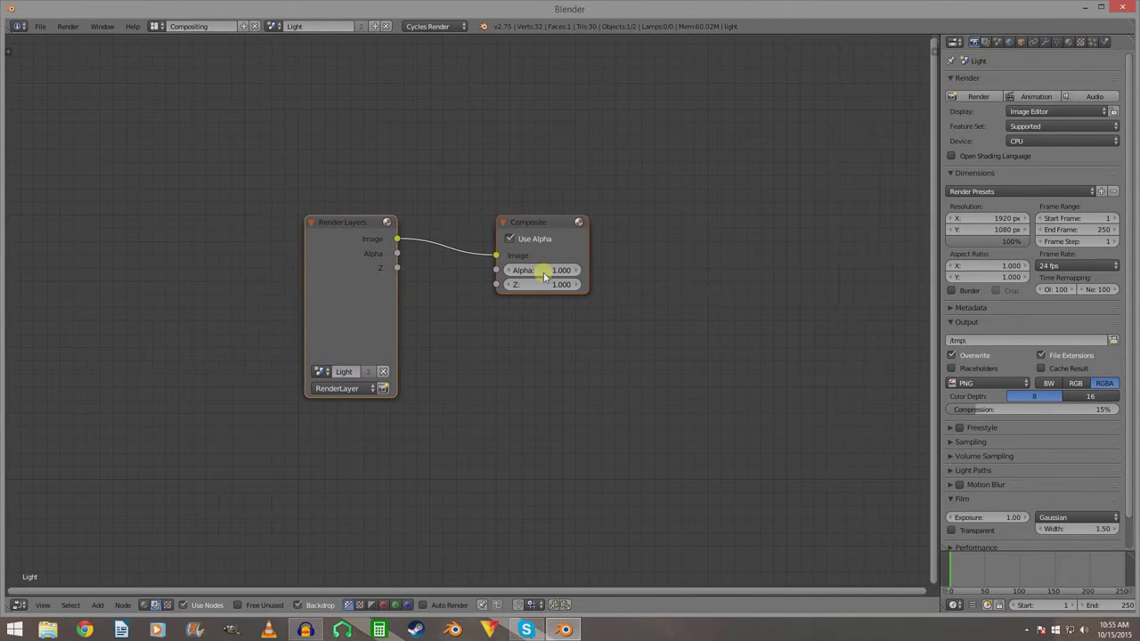
# Spread the Render Layers and Composite nodes to opposite sides of the node editor.
pyautogui.moveTo(351, 236); pyautogui.dragTo(67, 230)
pyautogui.moveTo(580, 223); pyautogui.dragTo(864, 224)
pyautogui.scroll(-1, 623, 325)
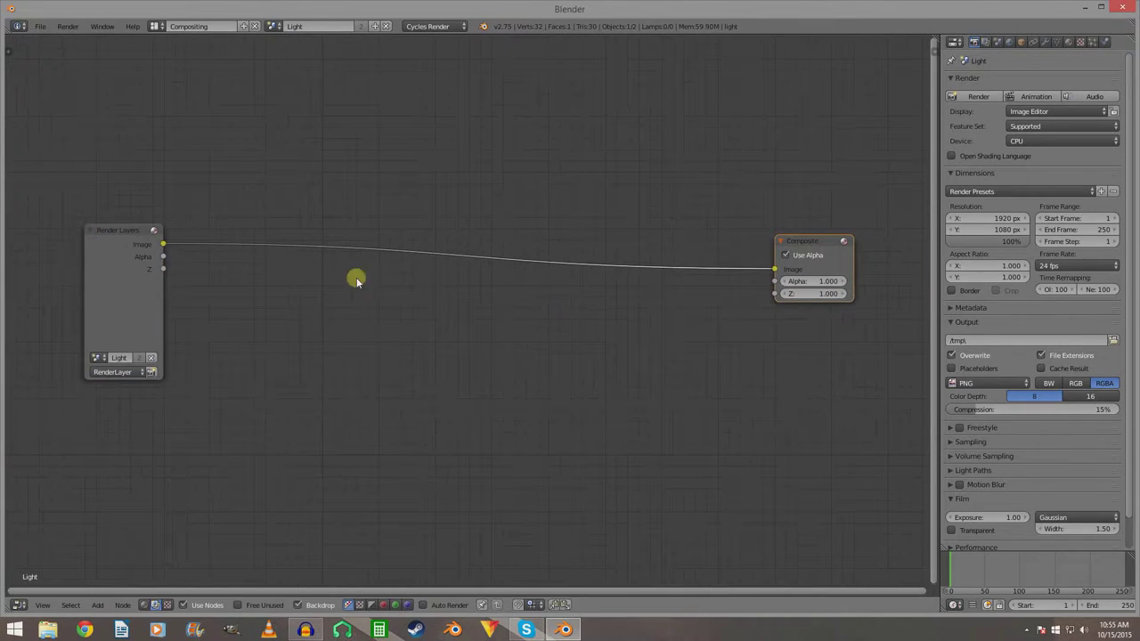
pyautogui.moveTo(139, 236); pyautogui.dragTo(78, 230)
pyautogui.moveTo(798, 245); pyautogui.dragTo(870, 244)
# Duplicate the Render Layers node, place the copy below the original, and set its scene to Lens flare streak.
pyautogui.hotkey('shift', 'a')
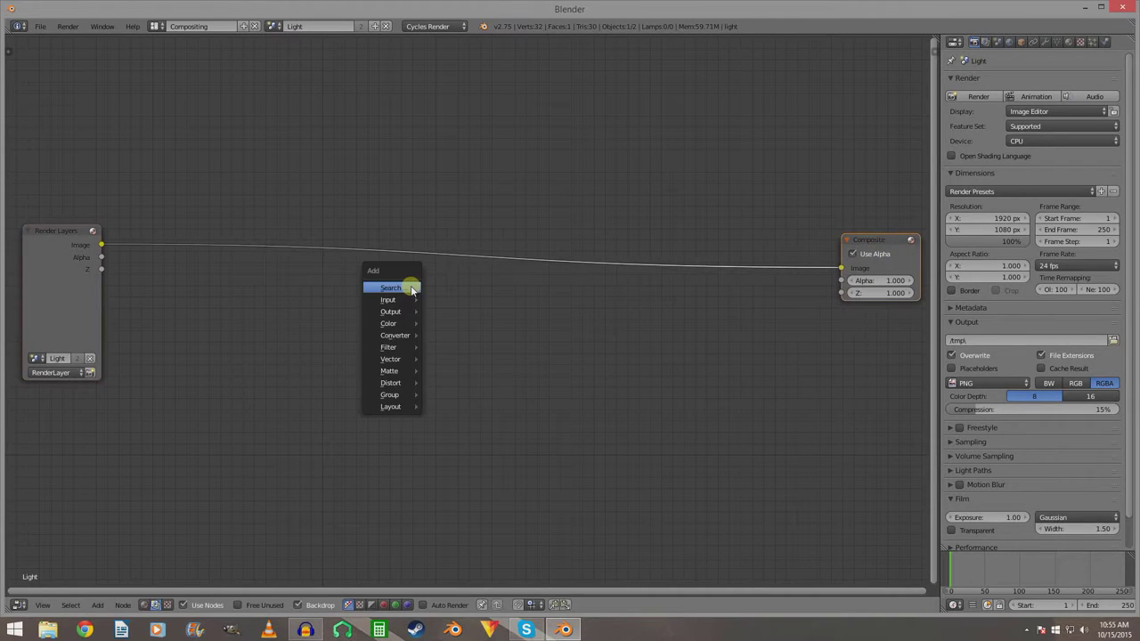
pyautogui.click(49, 235)
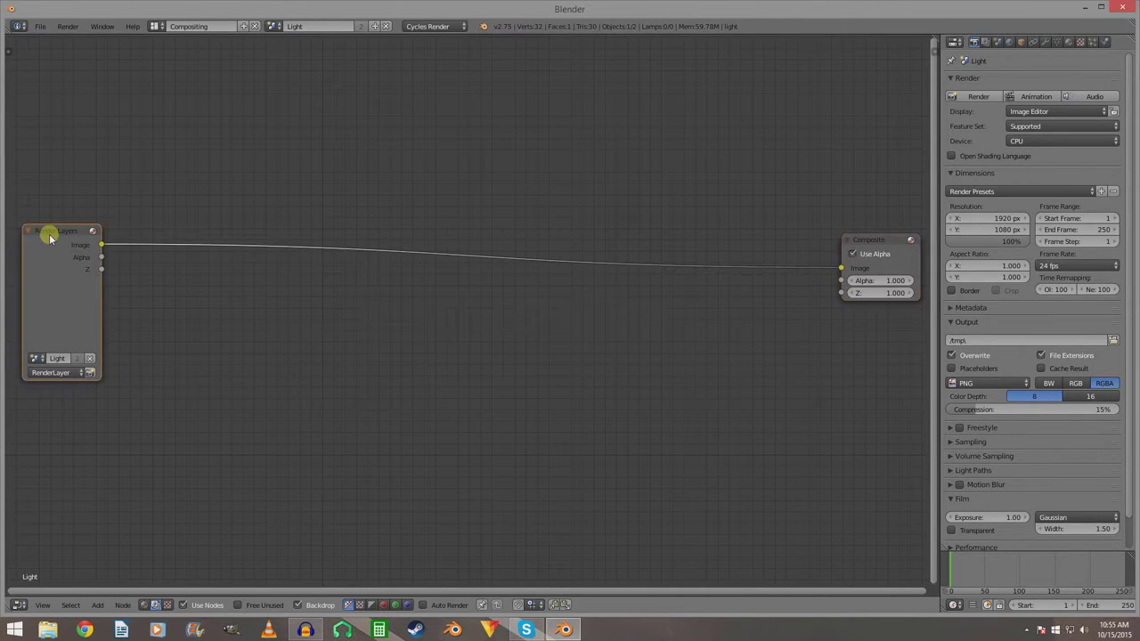
pyautogui.hotkey('shift', 'd')
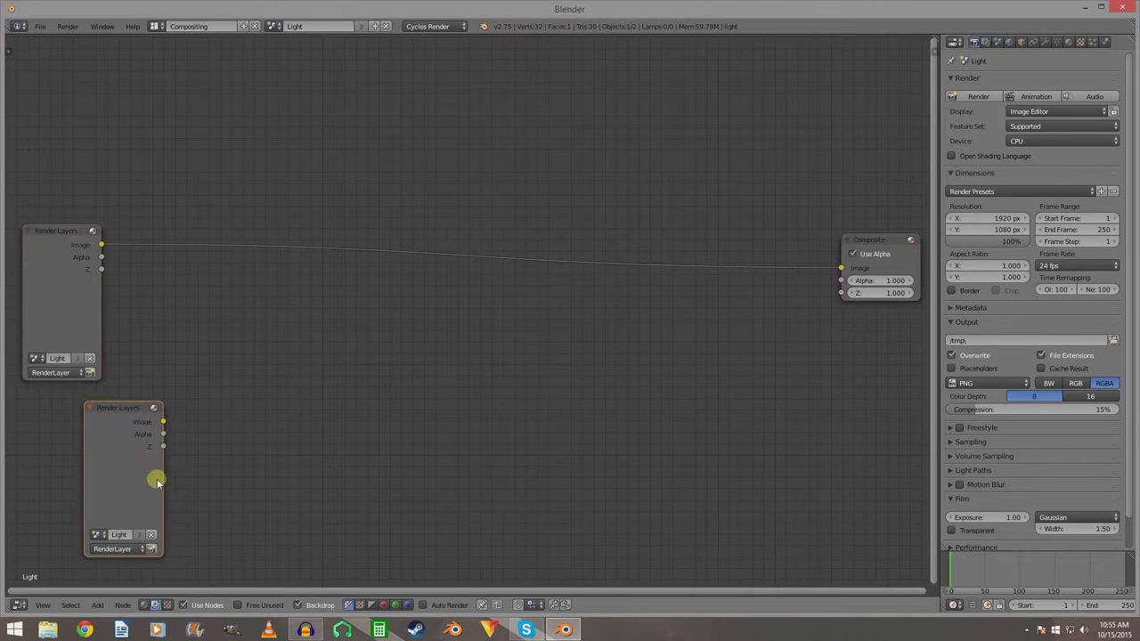
pyautogui.click(139, 448)
pyautogui.click(91, 485)
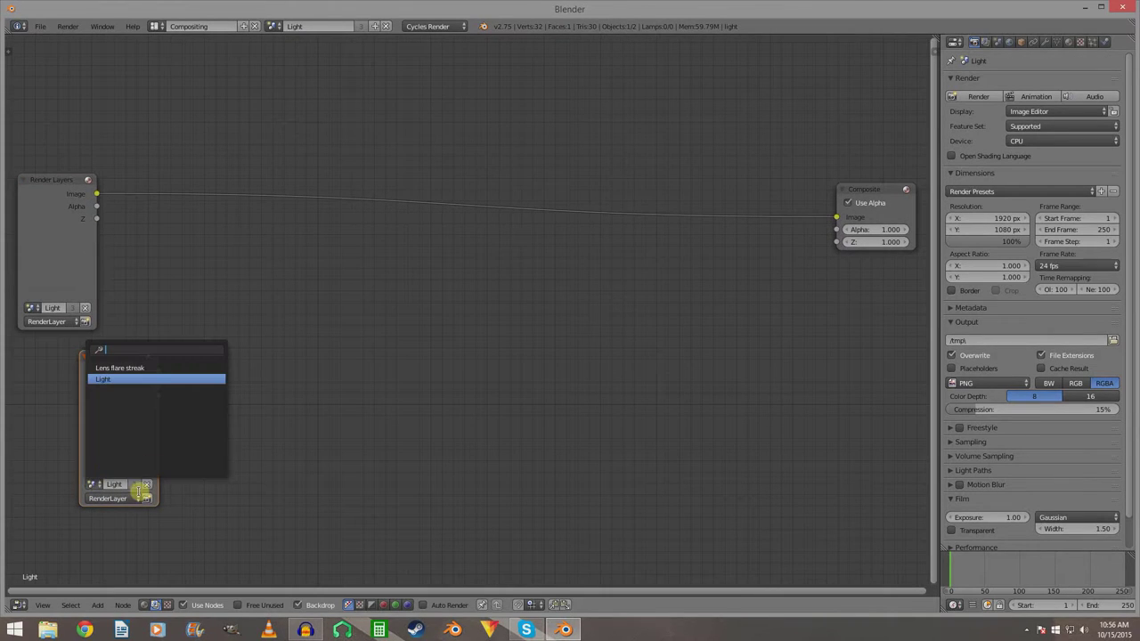
pyautogui.click(131, 366)
pyautogui.moveTo(112, 364); pyautogui.dragTo(69, 365)
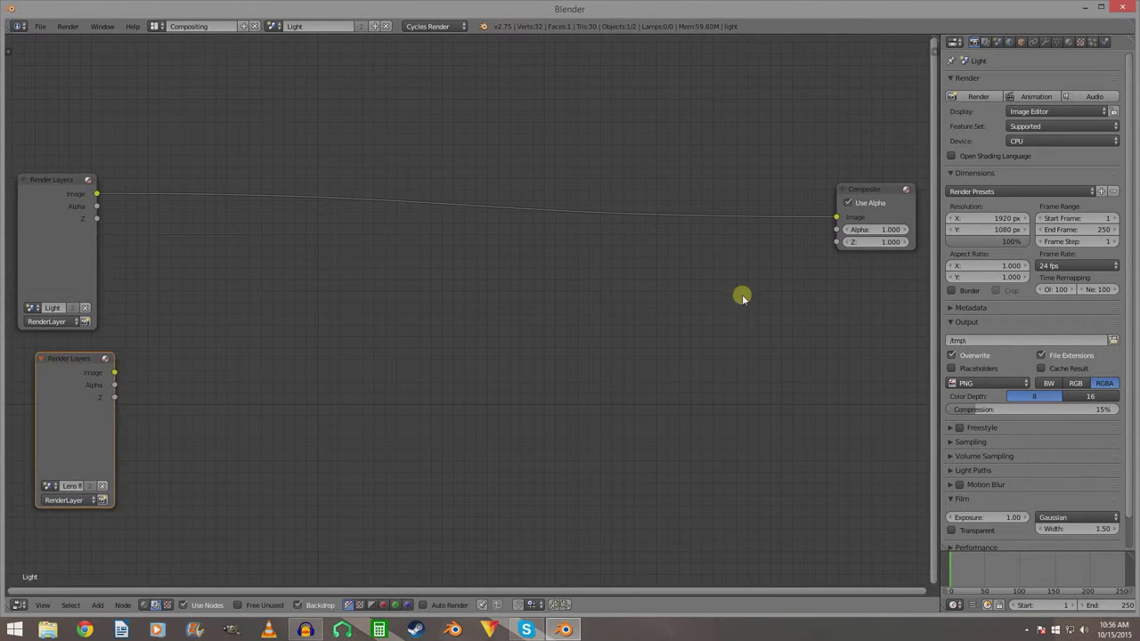
# Add a Viewer node below the Composite node and feed both from the Light render's image through a shared reroute point.
pyautogui.hotkey('shift', 'a')
pyautogui.moveTo(753, 316)
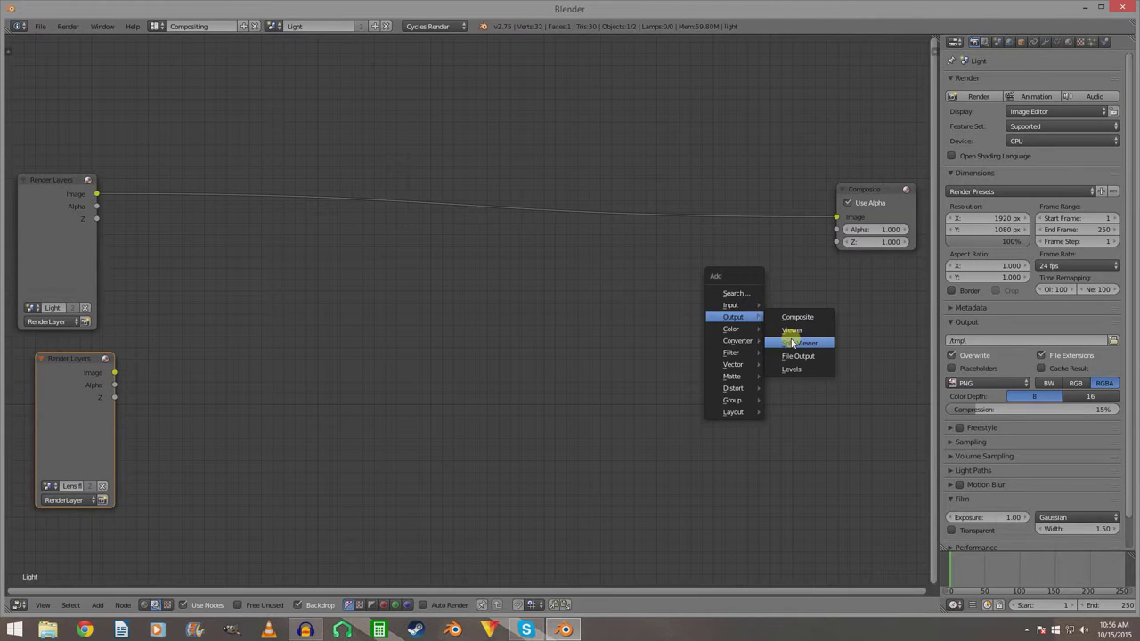
pyautogui.click(792, 331)
pyautogui.click(834, 257)
pyautogui.moveTo(836, 217); pyautogui.dragTo(822, 258)
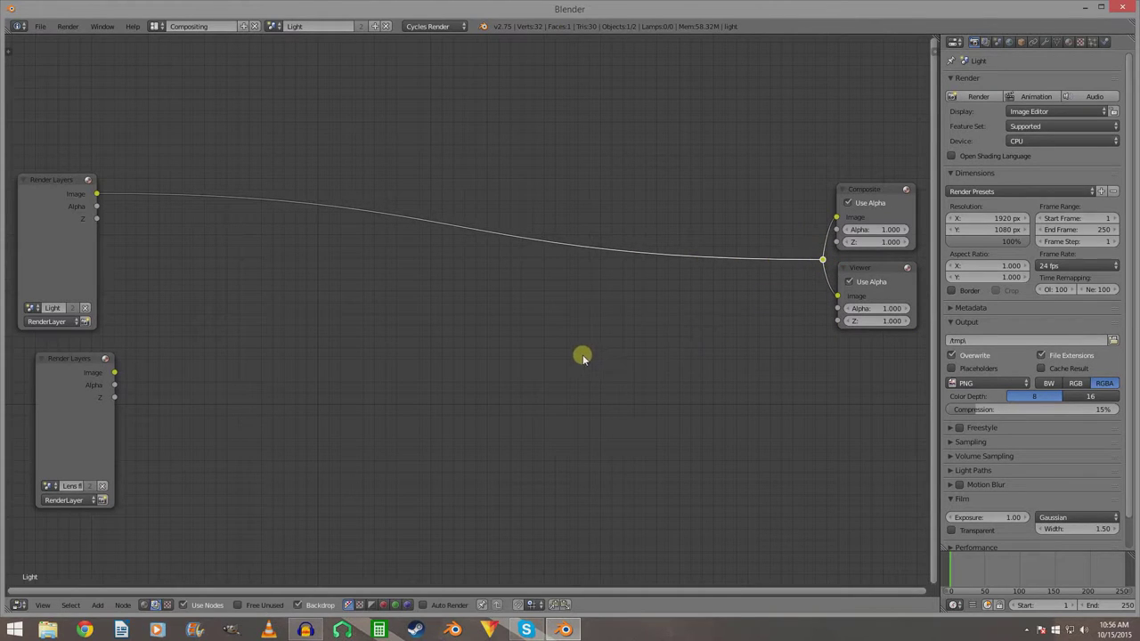
pyautogui.scroll(-2, 580, 356)
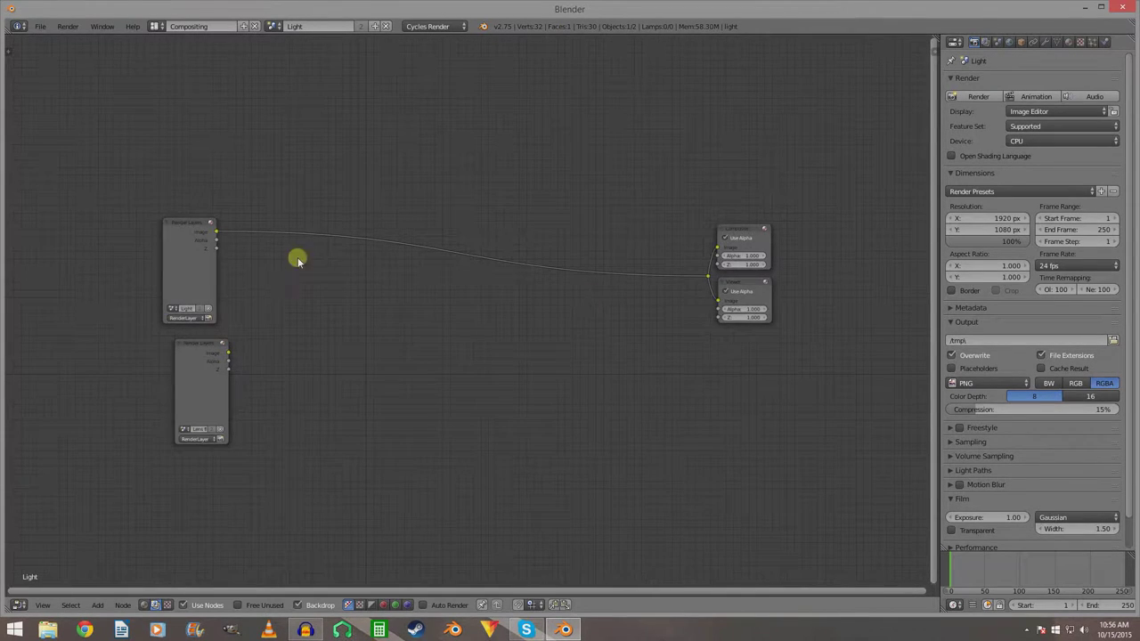
# Move the Composite, Viewer and reroute group and both Render Layers nodes further apart to make room between them.
pyautogui.press('b')
pyautogui.moveTo(700, 191); pyautogui.dragTo(797, 313)
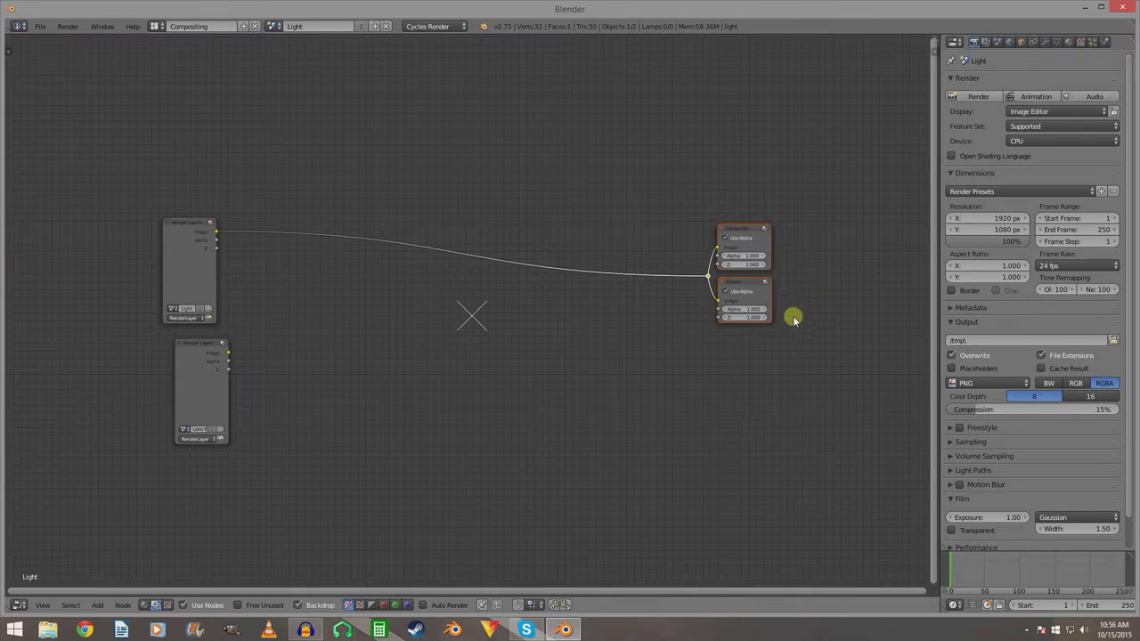
pyautogui.press('g')
pyautogui.click(930, 321)
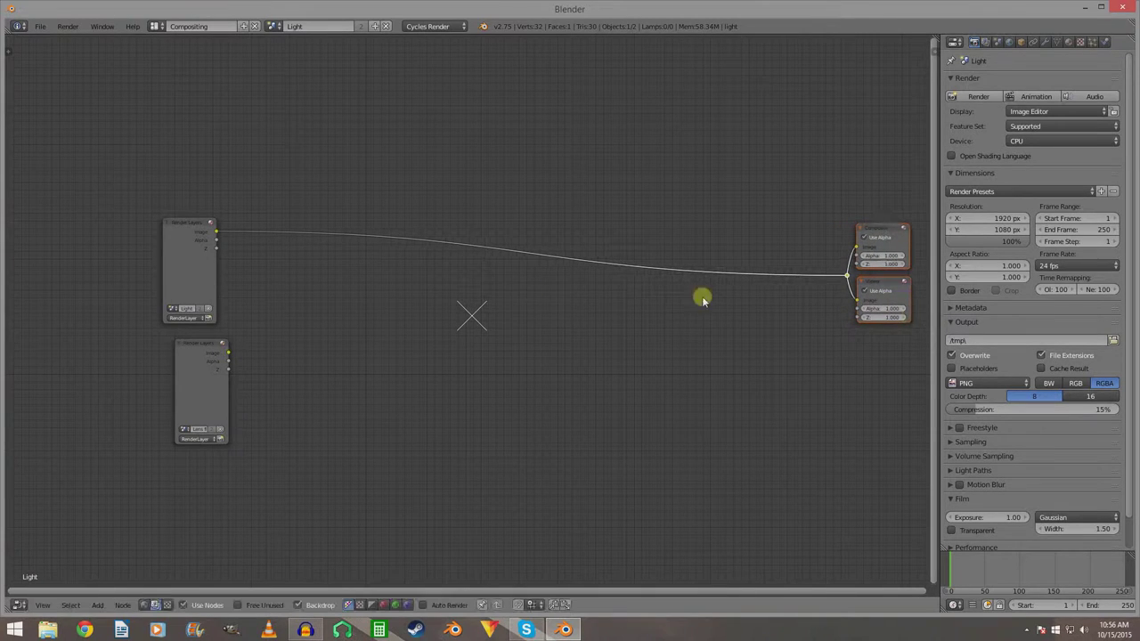
pyautogui.moveTo(174, 235); pyautogui.dragTo(45, 240)
pyautogui.moveTo(212, 346); pyautogui.dragTo(59, 356)
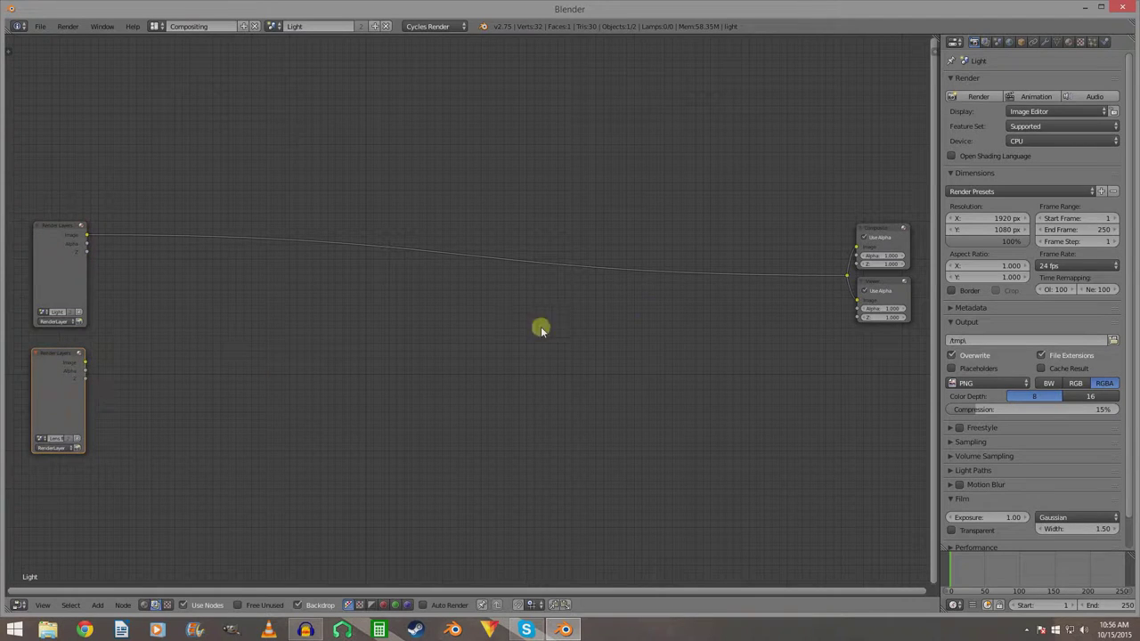
# Insert a Mix node set to Add before the outputs' reroute and feed the streak render's image into its second image input.
pyautogui.hotkey('shift', 'a')
pyautogui.moveTo(646, 324)
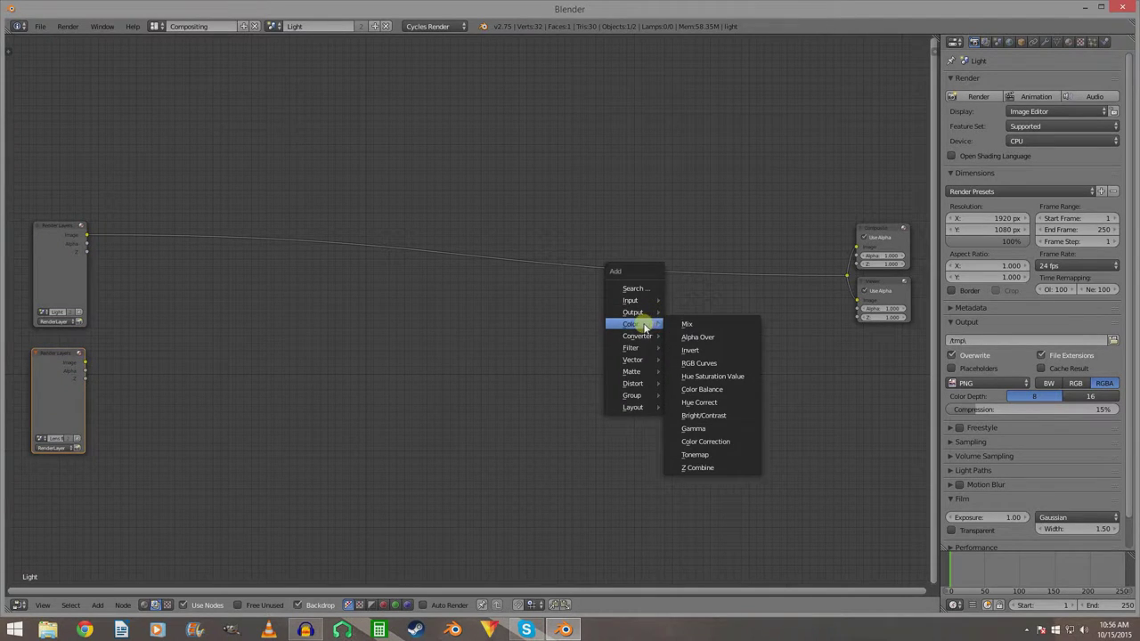
pyautogui.click(703, 325)
pyautogui.click(728, 266)
pyautogui.click(753, 286)
pyautogui.click(753, 280)
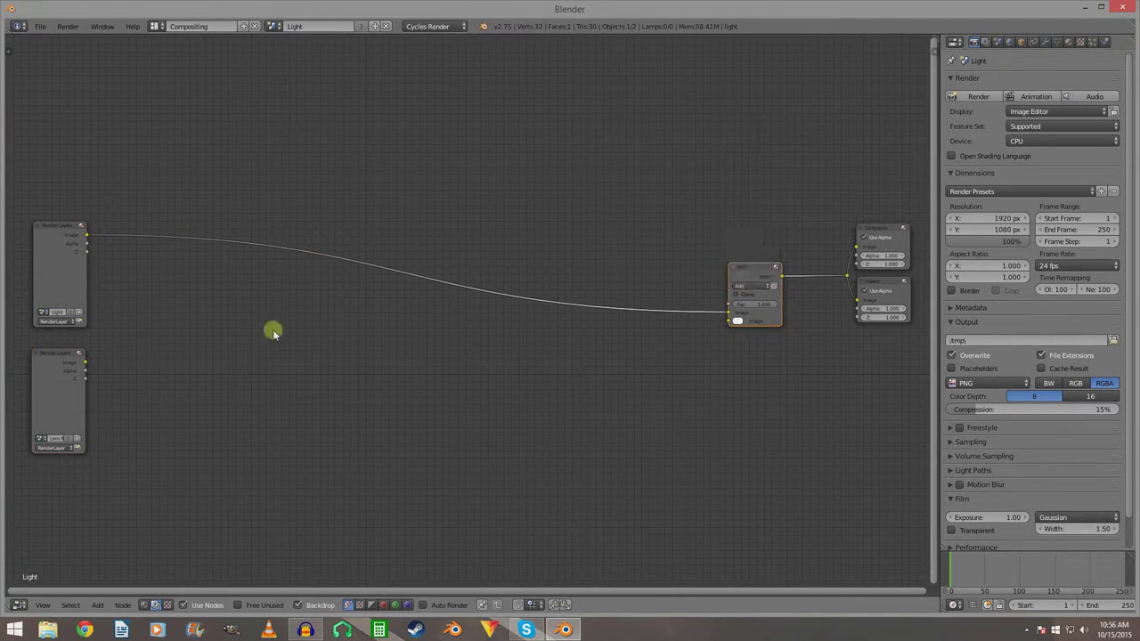
pyautogui.moveTo(87, 361); pyautogui.dragTo(735, 320)
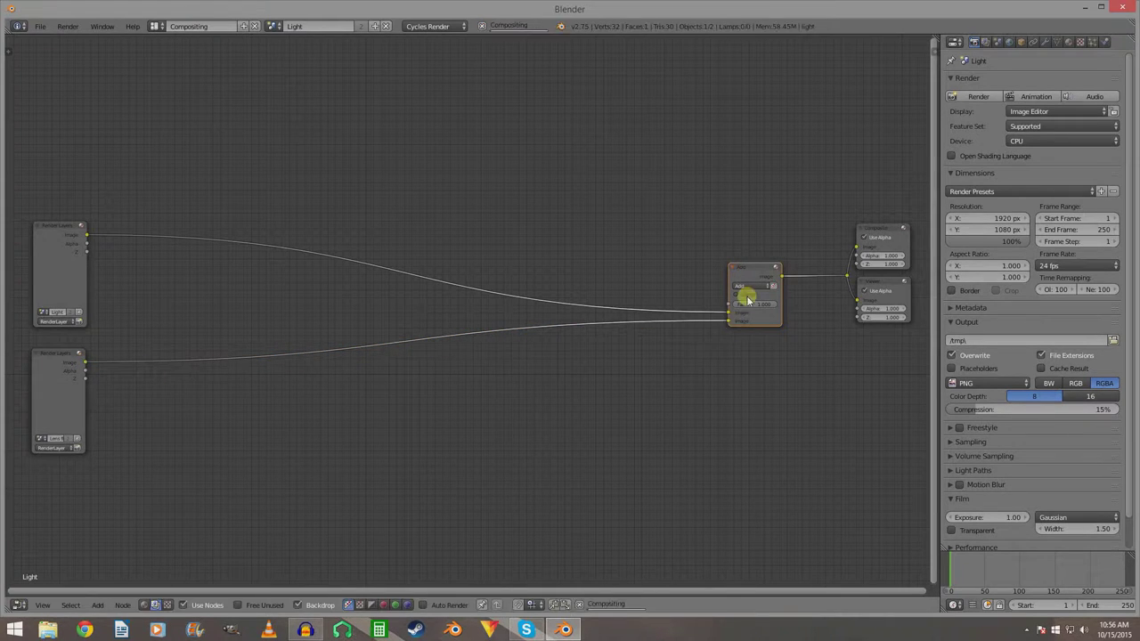
pyautogui.moveTo(768, 277); pyautogui.dragTo(788, 277)
# Render the combined scenes, return to the node editor and shrink the backdrop until the whole frame fits.
pyautogui.press('F12')
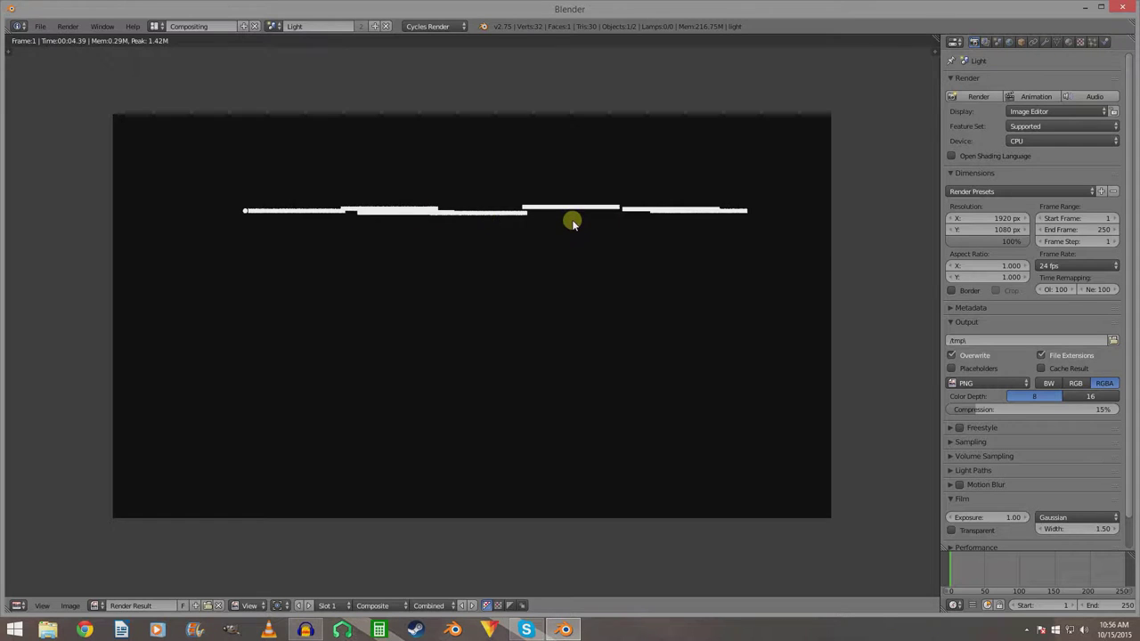
pyautogui.press('Escape')
pyautogui.scroll(-1, 447, 219)
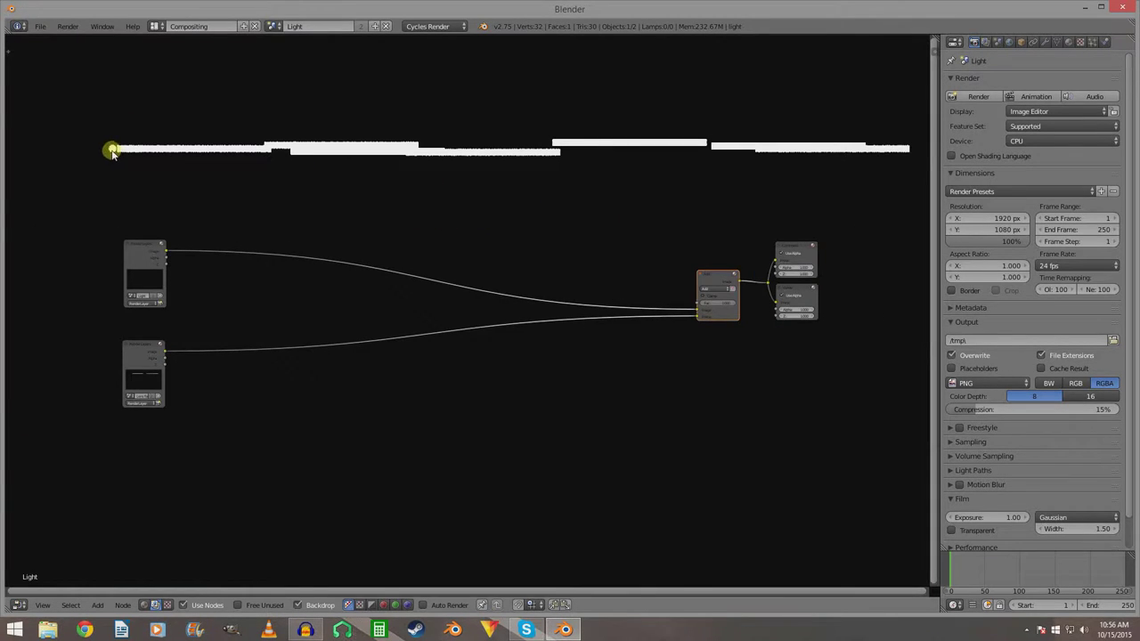
pyautogui.hotkey('alt', 'v')
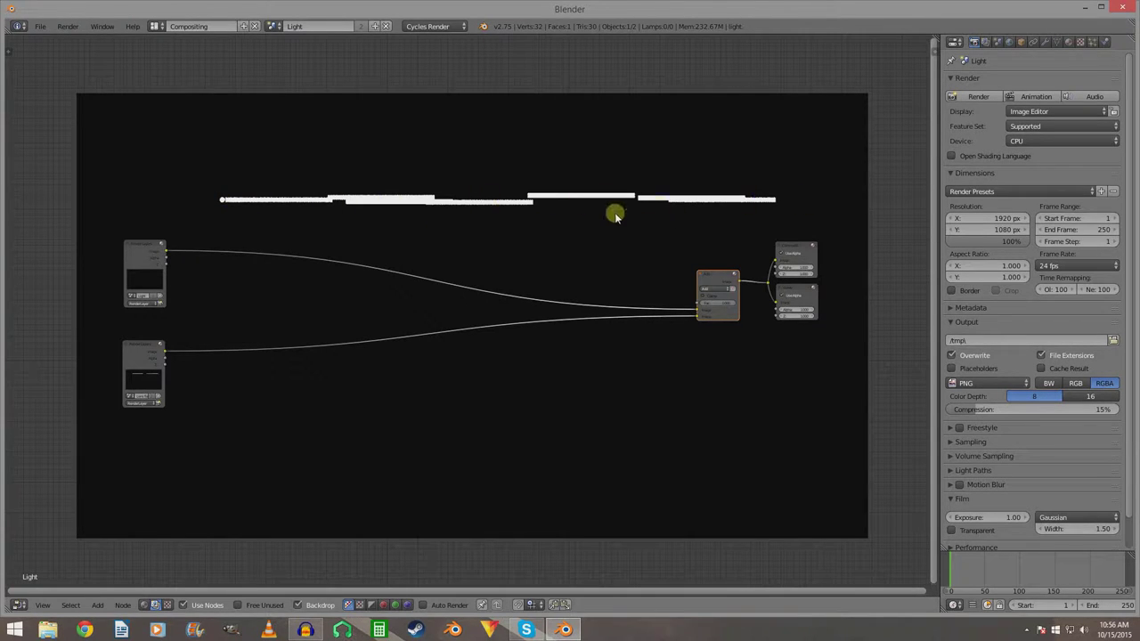
pyautogui.scroll(2, 217, 293)
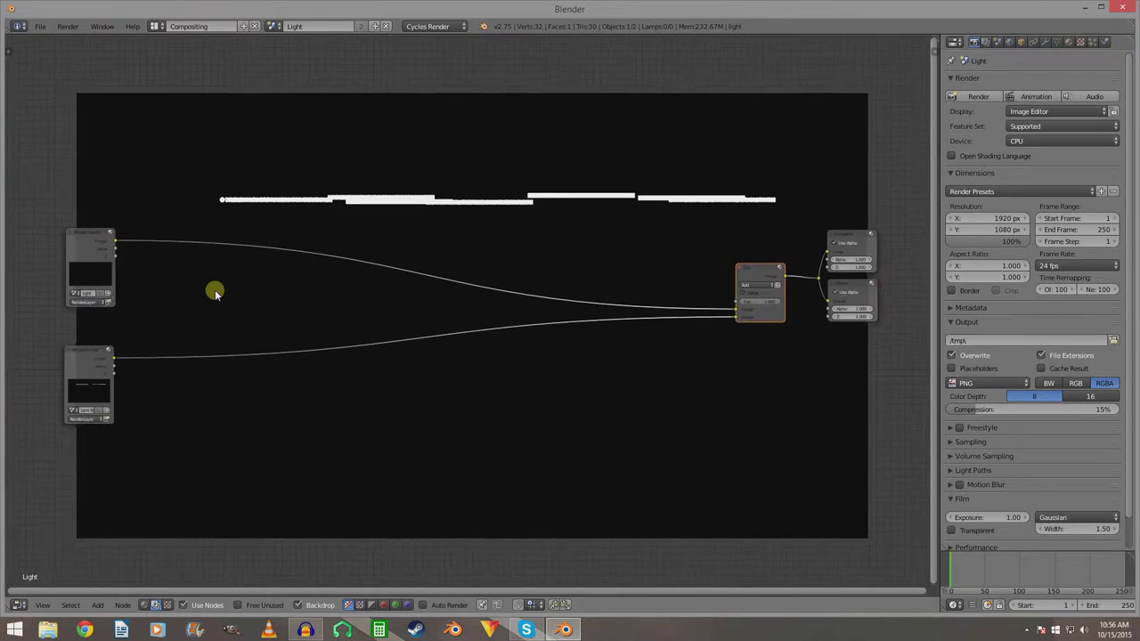
# Insert a Glare node between the Light render and the Add node.
pyautogui.hotkey('shift', 'a')
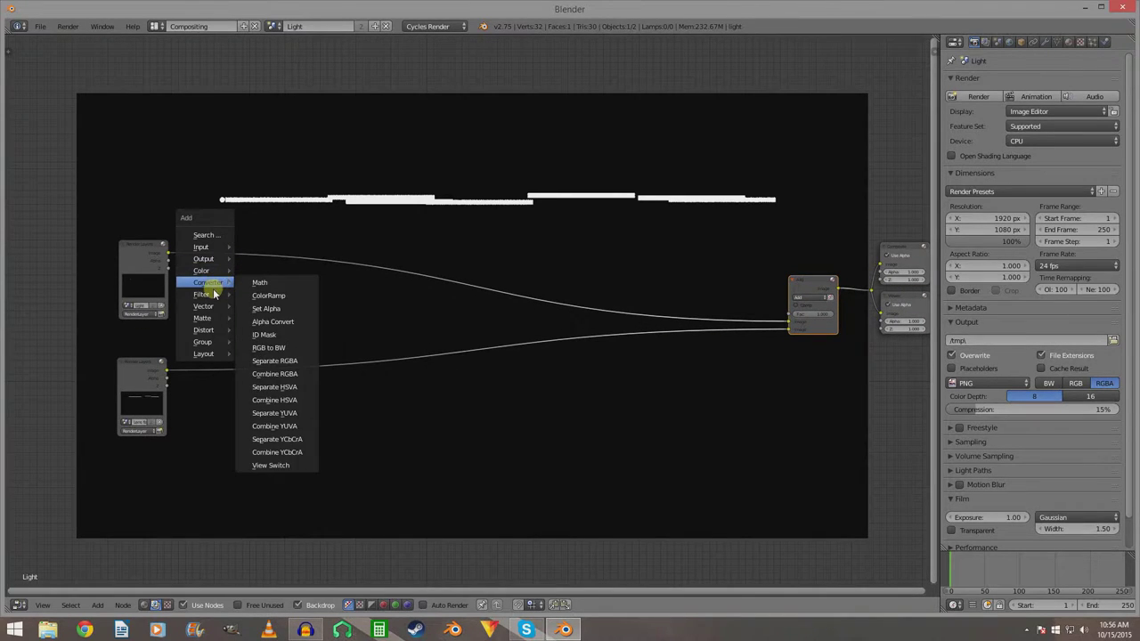
pyautogui.moveTo(209, 297)
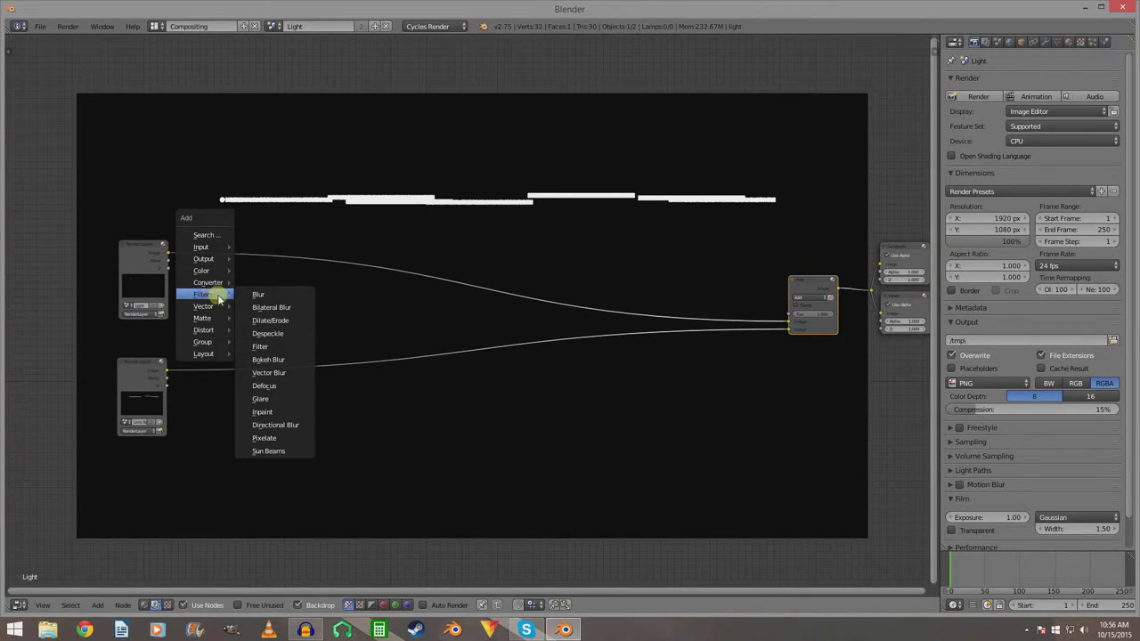
pyautogui.moveTo(283, 404); pyautogui.dragTo(191, 222)
pyautogui.keyDown('ctrl'); pyautogui.moveTo(252, 257); pyautogui.dragTo(304, 286, button='middle'); pyautogui.keyUp('ctrl')
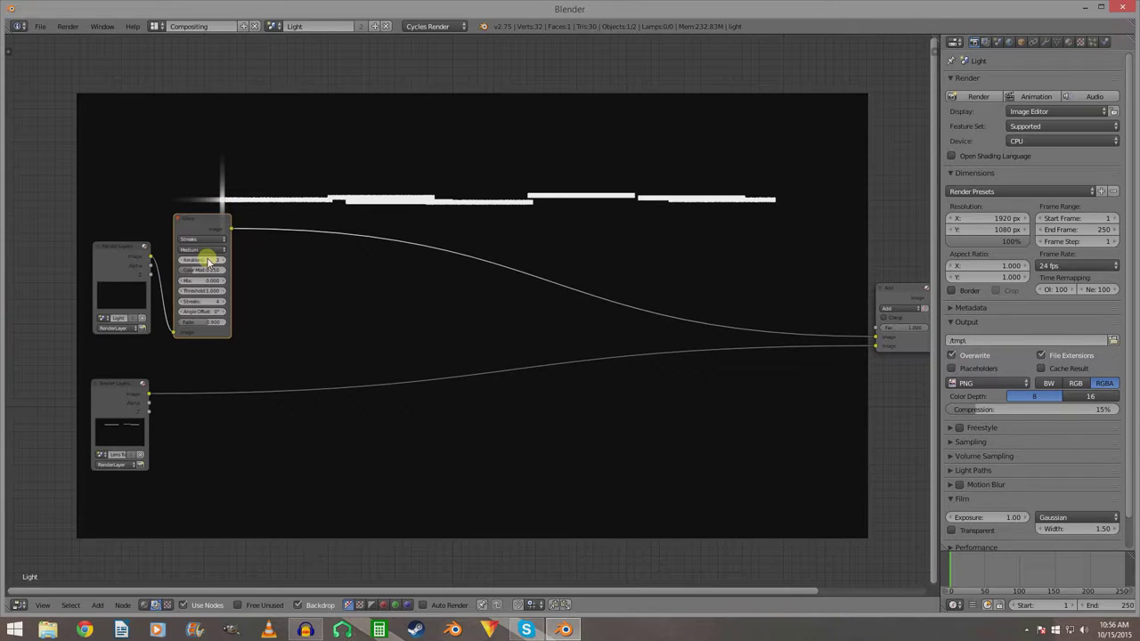
# Set the Glare node to Streaks at High quality with 5 iterations, threshold 0 and 6 streaks.
pyautogui.keyDown('ctrl'); pyautogui.scroll(2, 208, 259); pyautogui.keyUp('ctrl')
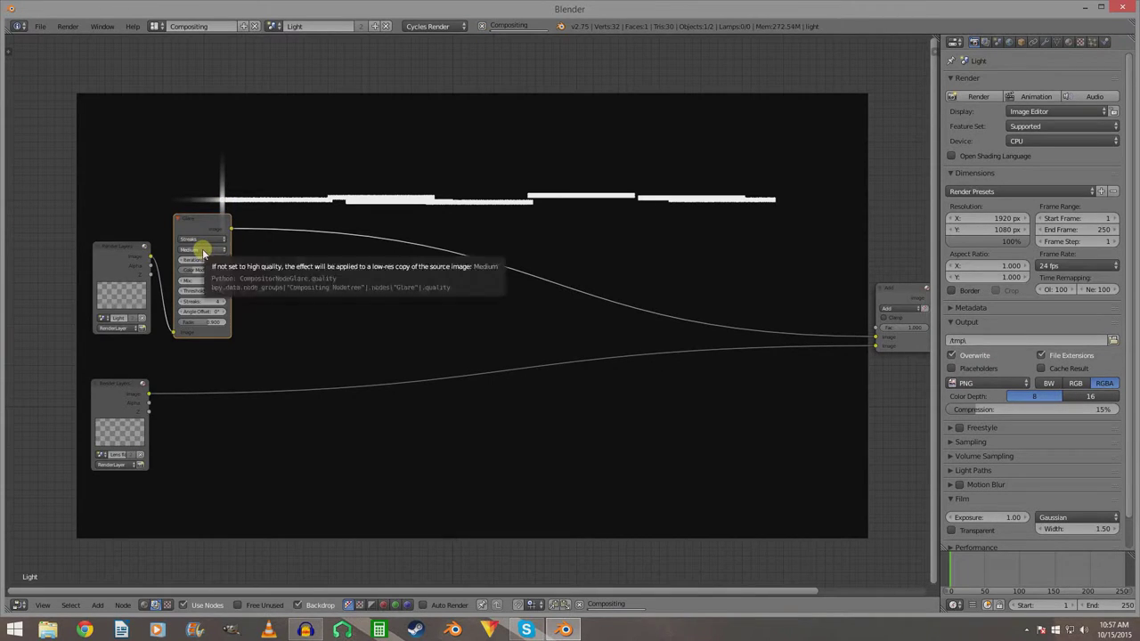
pyautogui.click(204, 250)
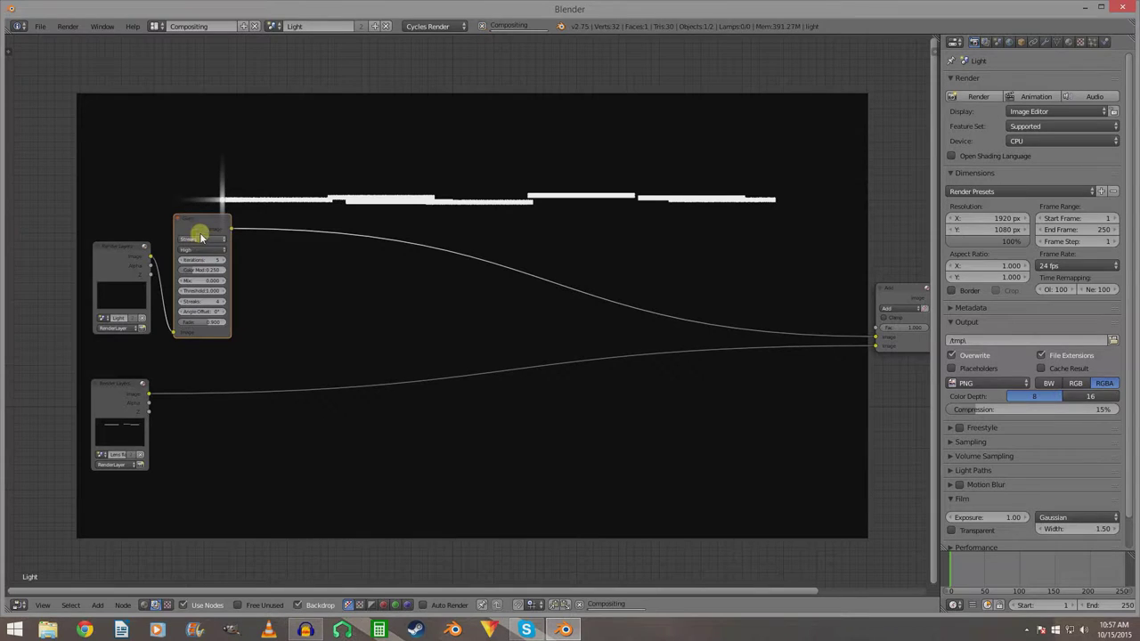
pyautogui.click(199, 240)
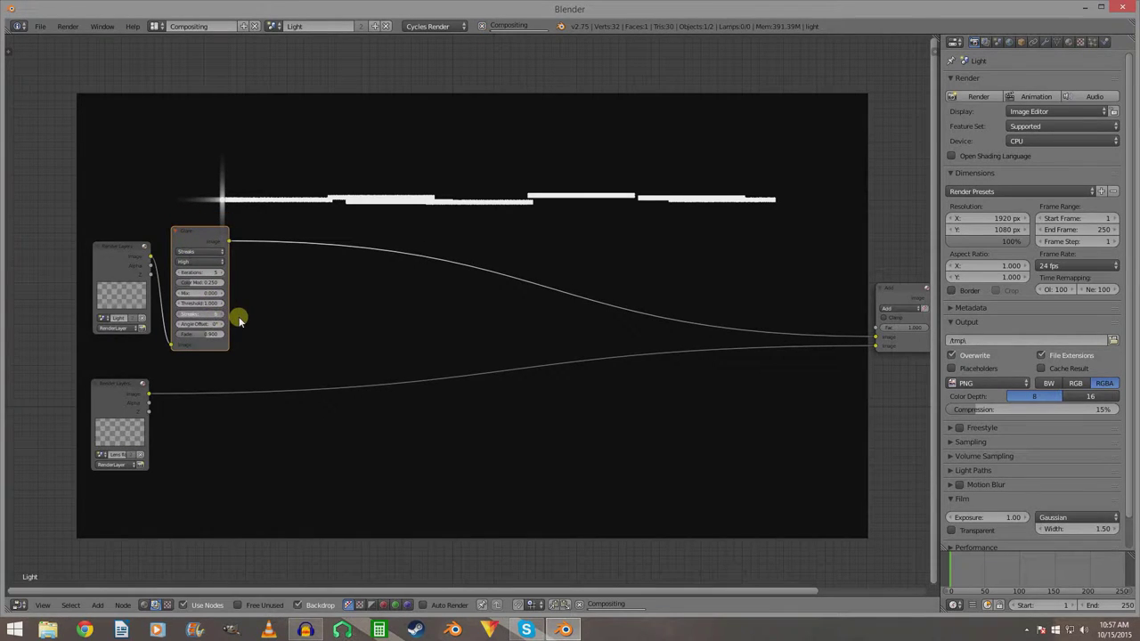
pyautogui.moveTo(198, 303); pyautogui.dragTo(155, 304)
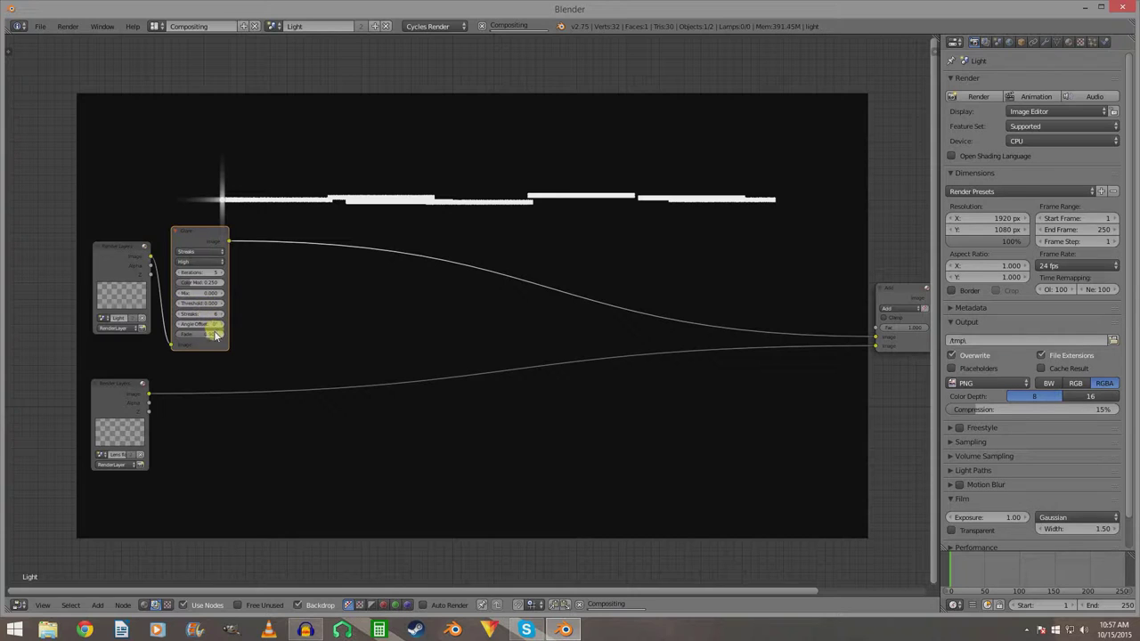
# Duplicate the Glare node twice and chain both copies behind it on the link to the Add node.
pyautogui.hotkey('shift', 'd')
pyautogui.click(282, 244)
pyautogui.hotkey('shift', 'd')
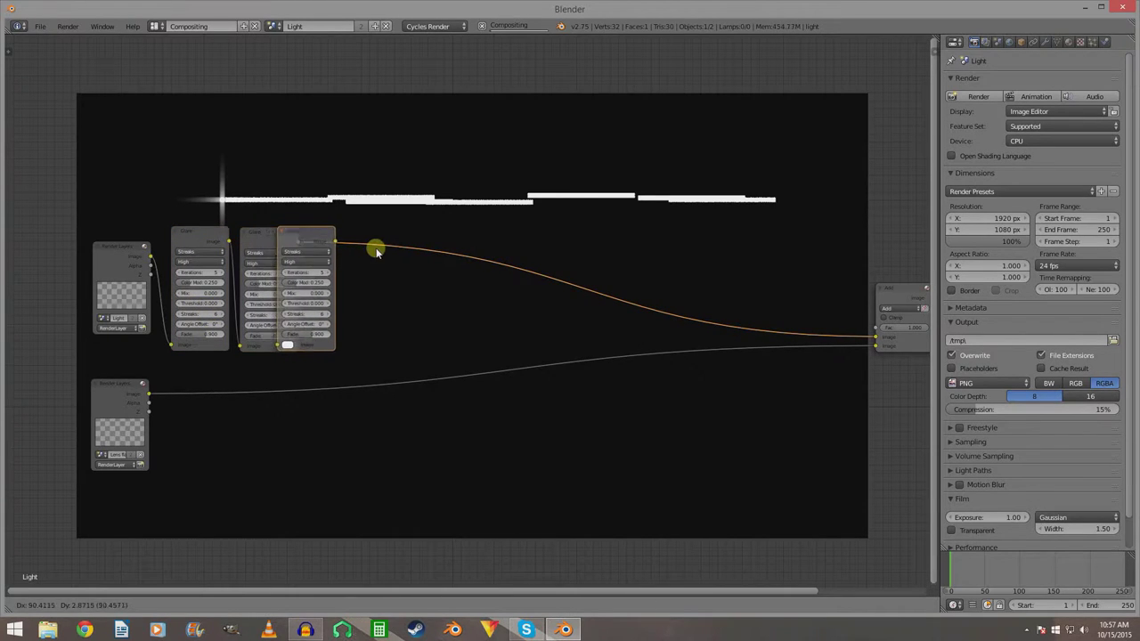
pyautogui.click(428, 254)
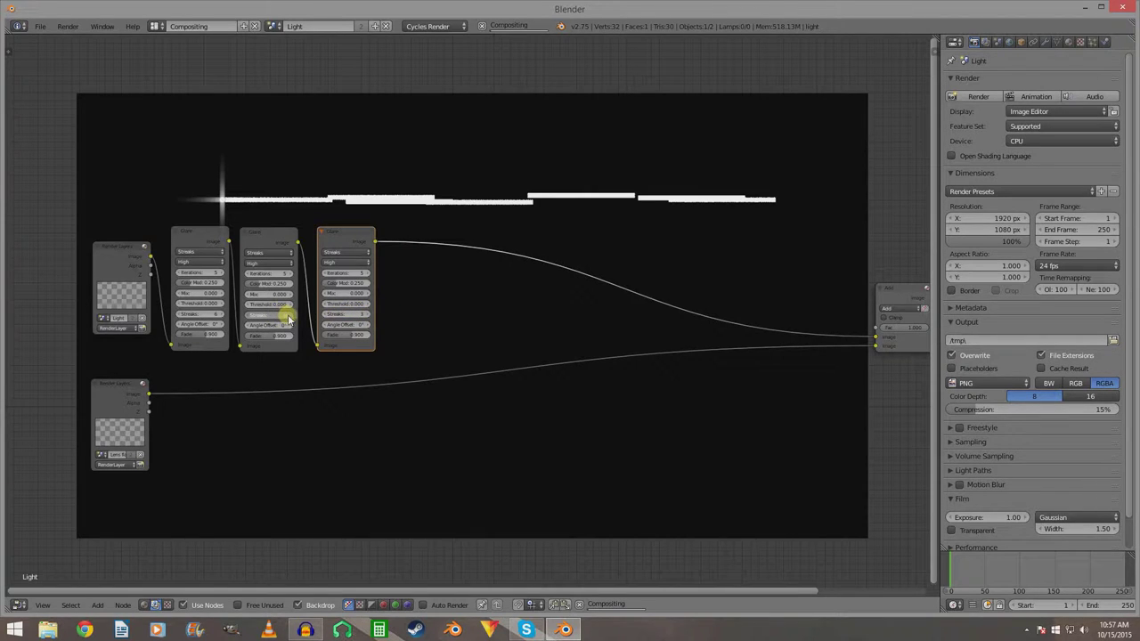
# Give the second Glare 10 streaks at a 48° offset and the third 3 streaks at 12°, and vary the fade of the three Glare nodes.
pyautogui.moveTo(301, 321)
pyautogui.mouseDown()
pyautogui.moveTo(328, 318)
pyautogui.moveTo(272, 323)
pyautogui.mouseUp()
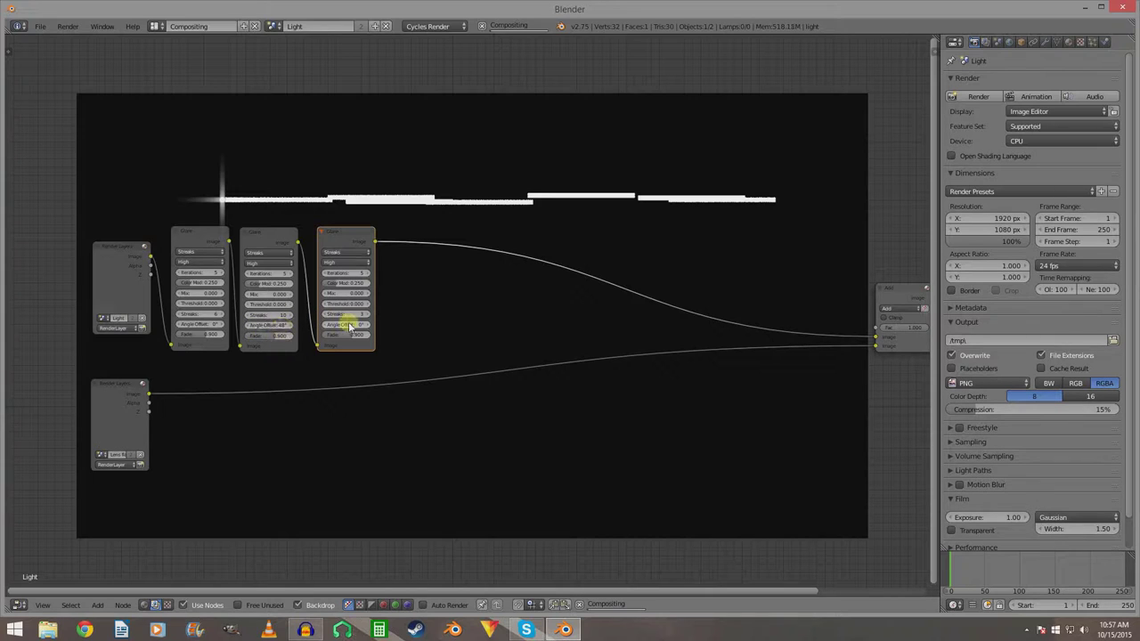
pyautogui.moveTo(358, 327); pyautogui.dragTo(305, 330)
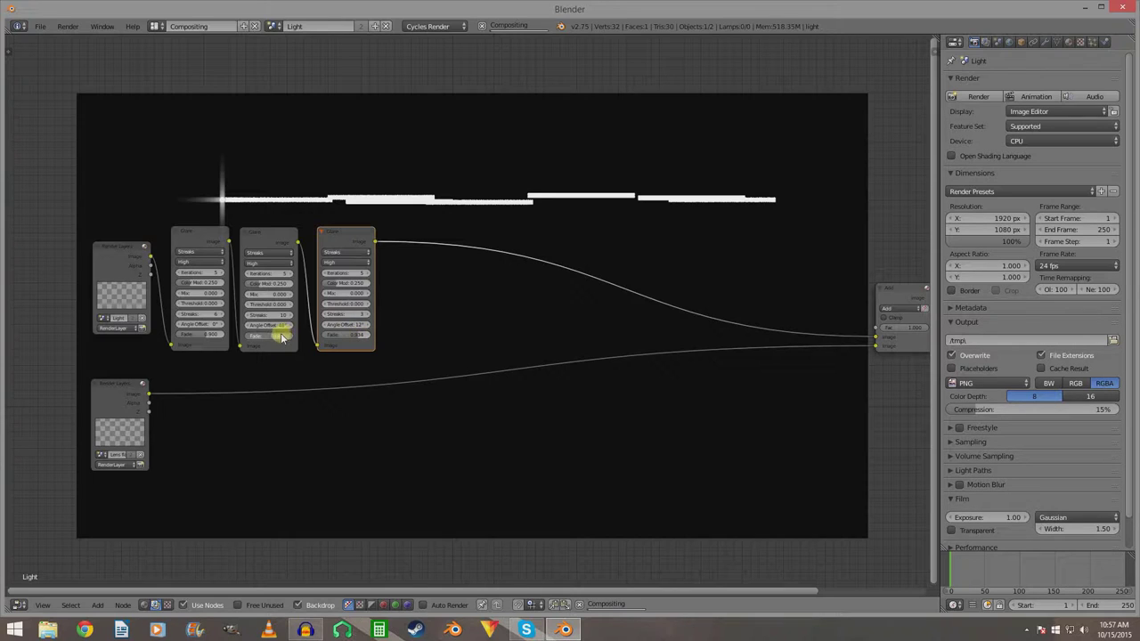
pyautogui.moveTo(208, 330); pyautogui.dragTo(214, 335)
pyautogui.scroll(-2, 356, 352)
pyautogui.moveTo(392, 346)
pyautogui.mouseDown(button='middle')
pyautogui.moveTo(442, 320)
pyautogui.moveTo(328, 341)
pyautogui.moveTo(381, 336)
pyautogui.mouseUp(button='middle')
pyautogui.scroll(1, 328, 341)
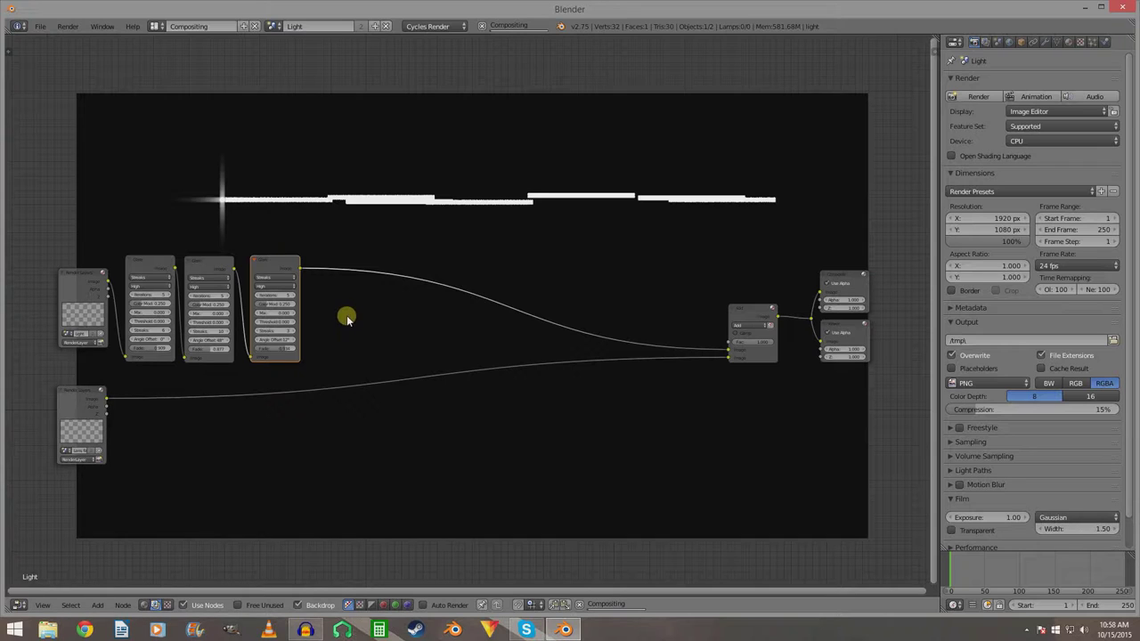
# Lower the quality of all three chained Glare nodes to Low.
pyautogui.click(274, 287)
pyautogui.click(267, 263)
pyautogui.click(223, 286)
pyautogui.click(208, 263)
pyautogui.click(147, 287)
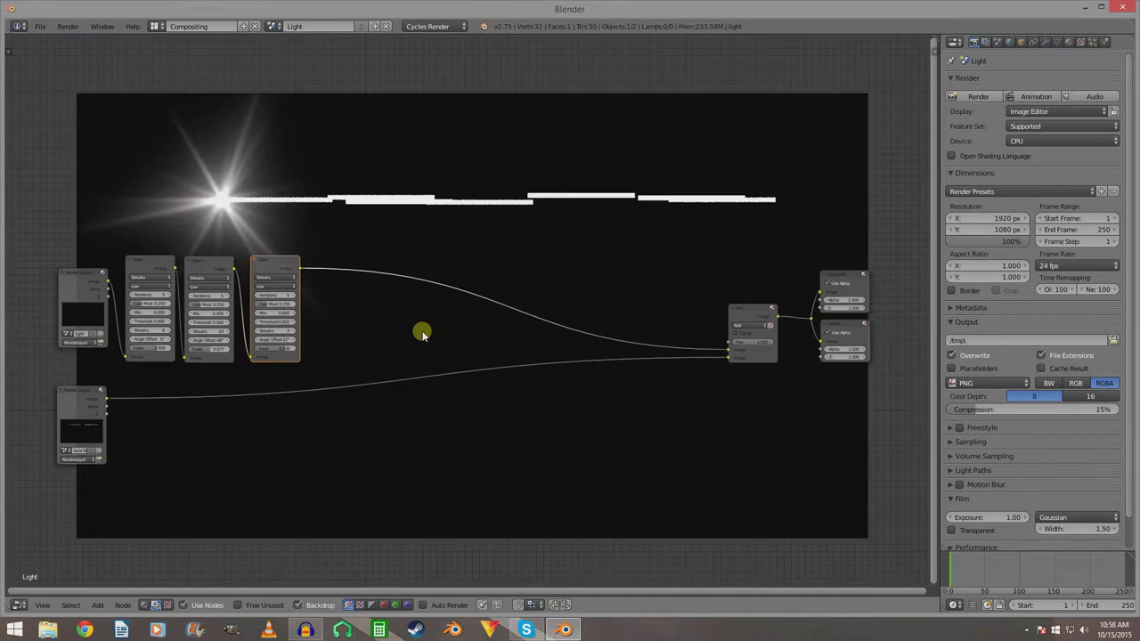
# Set the color modulation of all three Glare nodes on the Light render to 0.
pyautogui.moveTo(406, 341); pyautogui.dragTo(297, 362, button='middle')
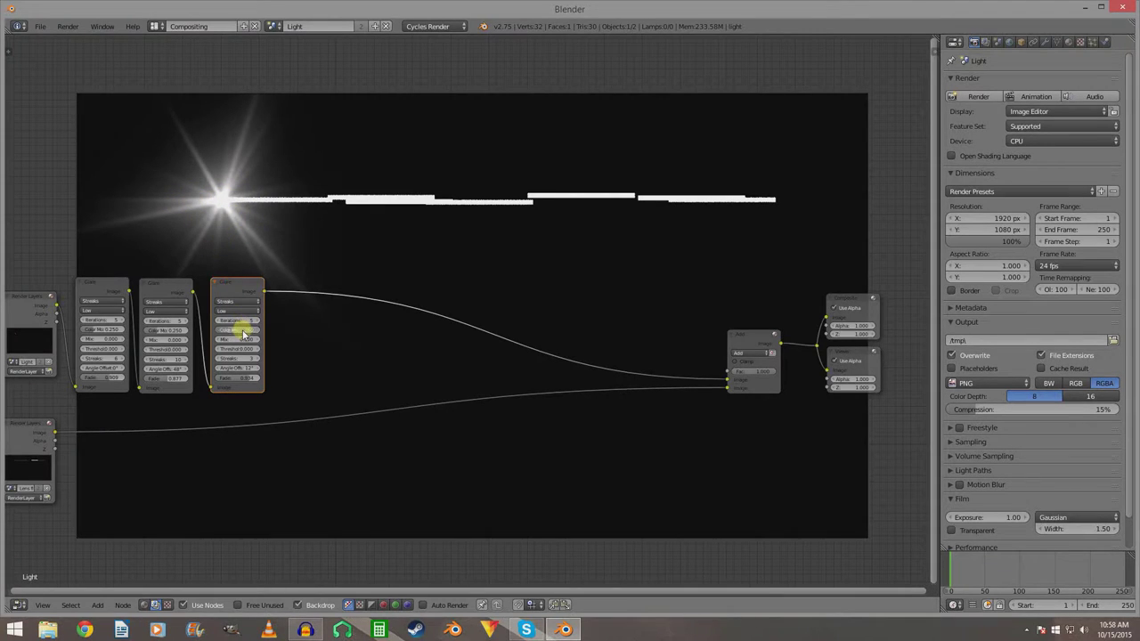
pyautogui.press('BackSpace')
pyautogui.press('BackSpace')
pyautogui.press('BackSpace')
pyautogui.press('BackSpace')
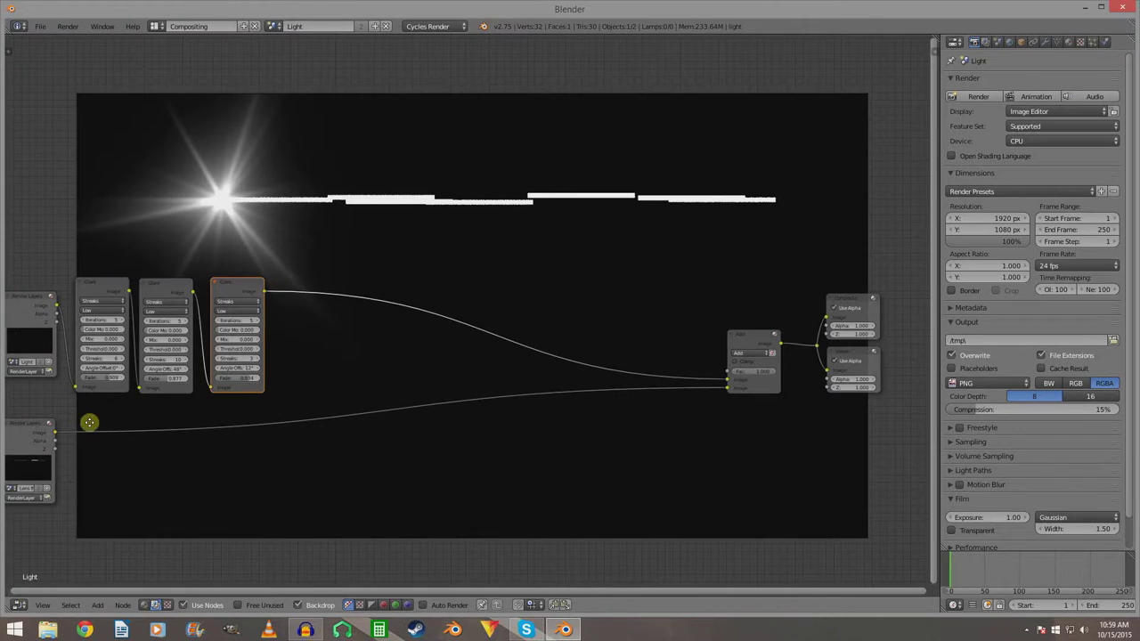
# Insert a new Glare node between the Lens flare streak render and the Add node.
pyautogui.moveTo(89, 425); pyautogui.dragTo(109, 374, button='middle')
pyautogui.click(41, 381)
pyautogui.hotkey('shift', 'a')
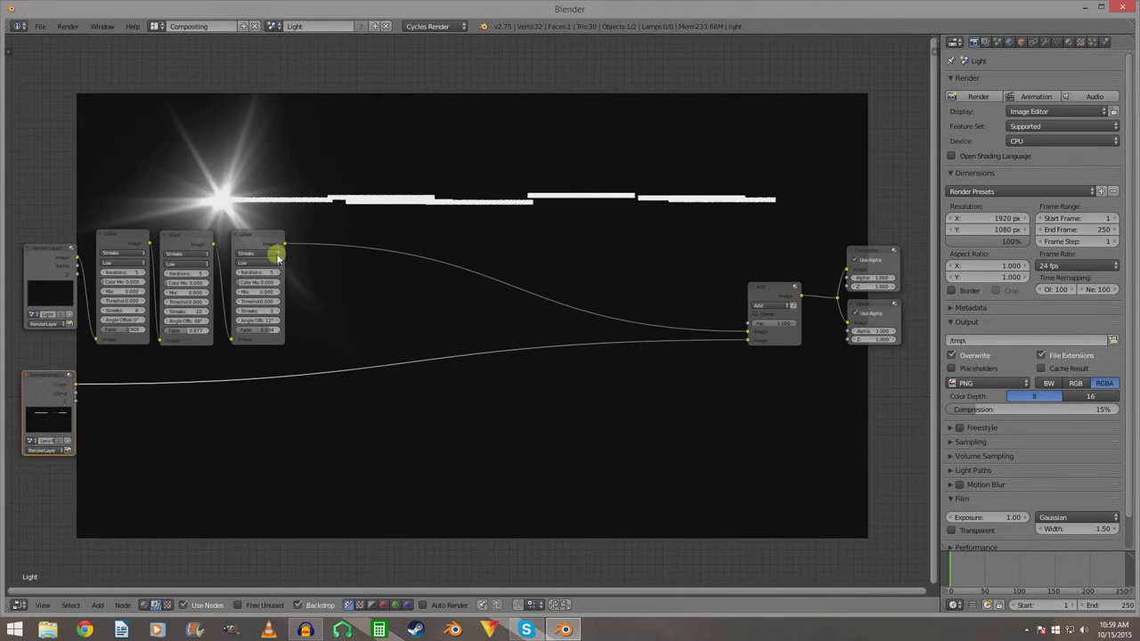
pyautogui.hotkey('shift', 'a')
pyautogui.moveTo(153, 381)
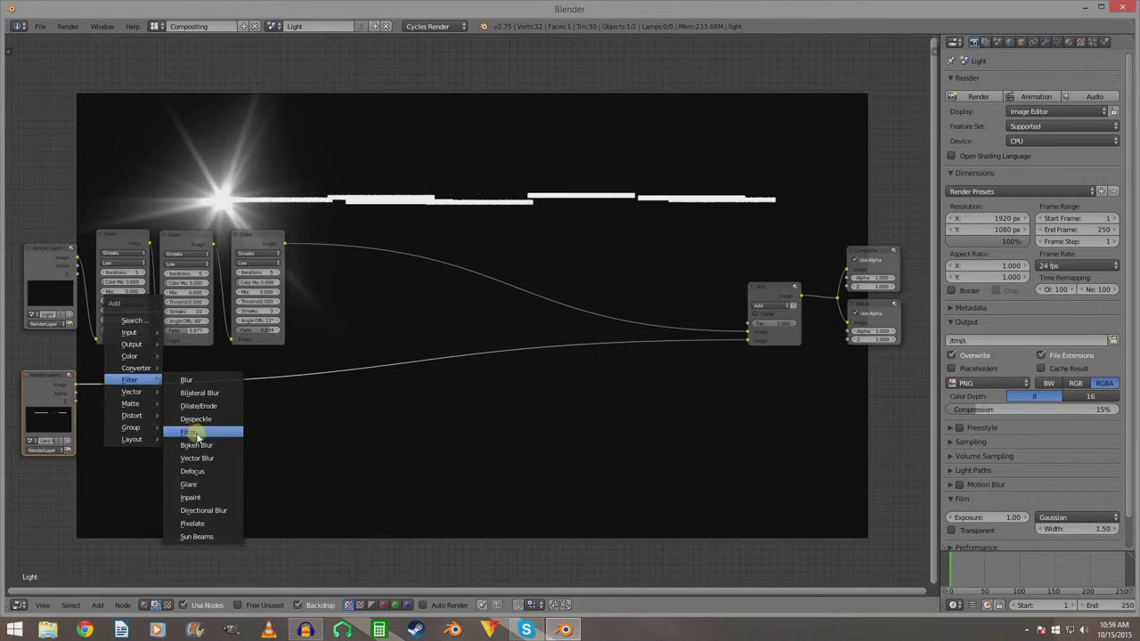
pyautogui.click(196, 483)
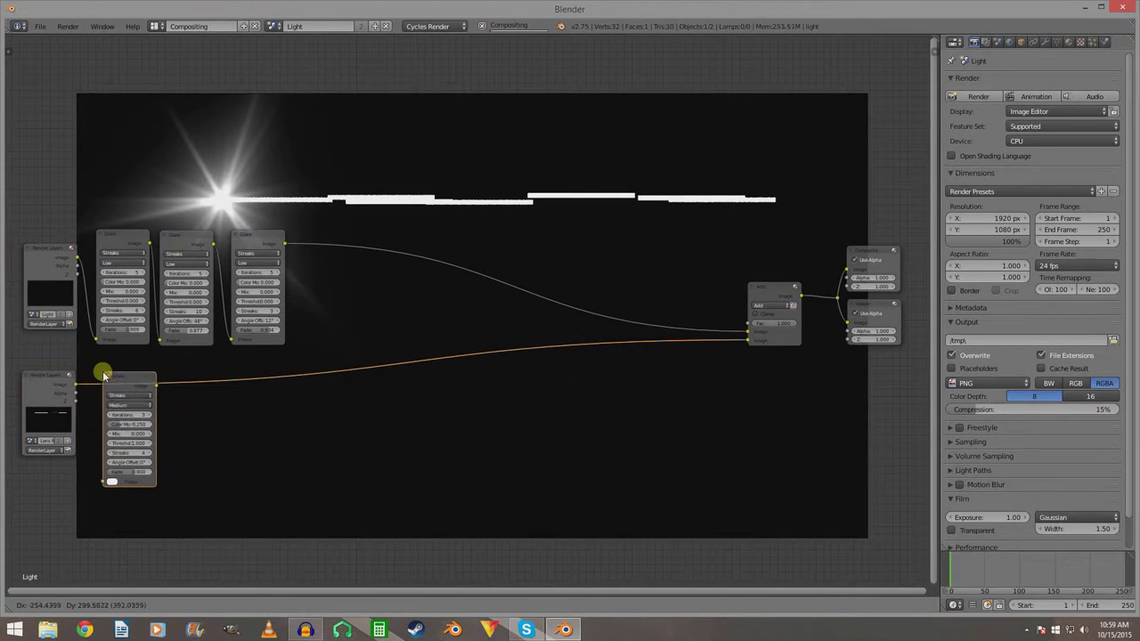
pyautogui.click(105, 375)
pyautogui.moveTo(204, 406); pyautogui.dragTo(221, 377, button='middle')
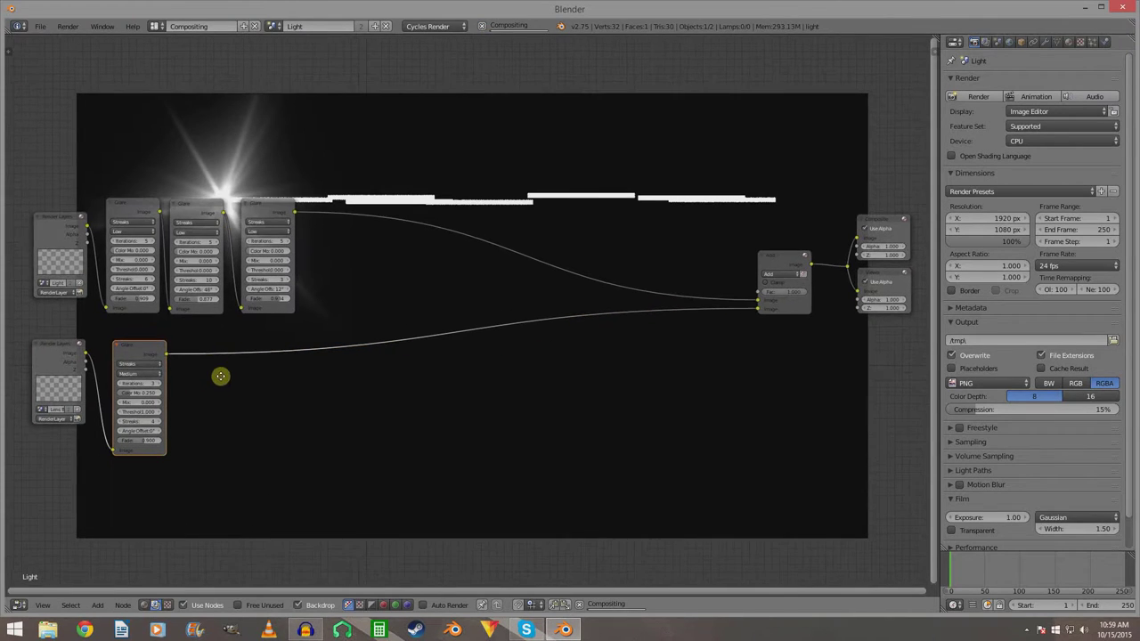
# Set the streak render's Glare node to Streaks at High quality with 5 iterations, threshold 0 and 2 streaks.
pyautogui.click(138, 365)
pyautogui.click(139, 374)
pyautogui.click(140, 374)
pyautogui.click(138, 364)
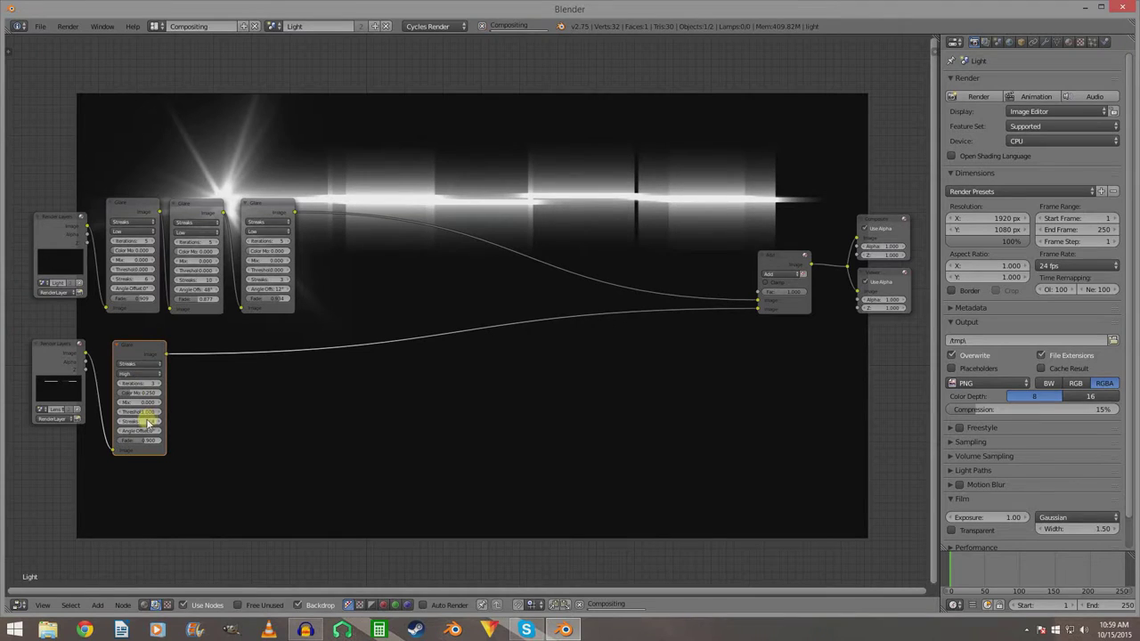
pyautogui.keyDown('ctrl'); pyautogui.scroll(-2, 147, 418); pyautogui.keyUp('ctrl')
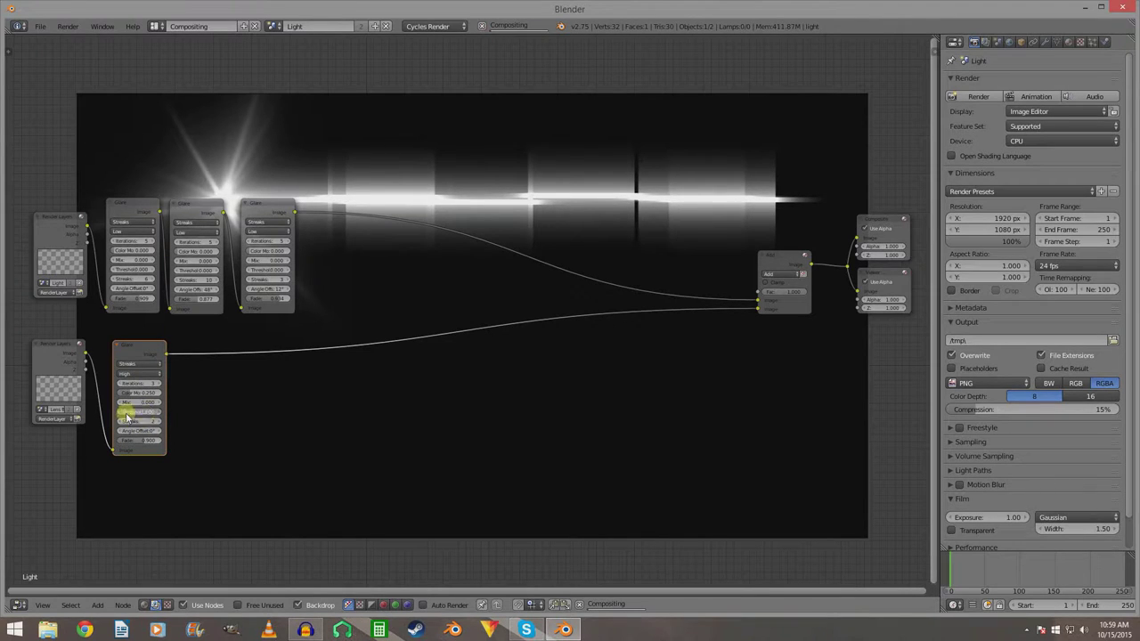
pyautogui.keyDown('ctrl'); pyautogui.scroll(2, 142, 384); pyautogui.keyUp('ctrl')
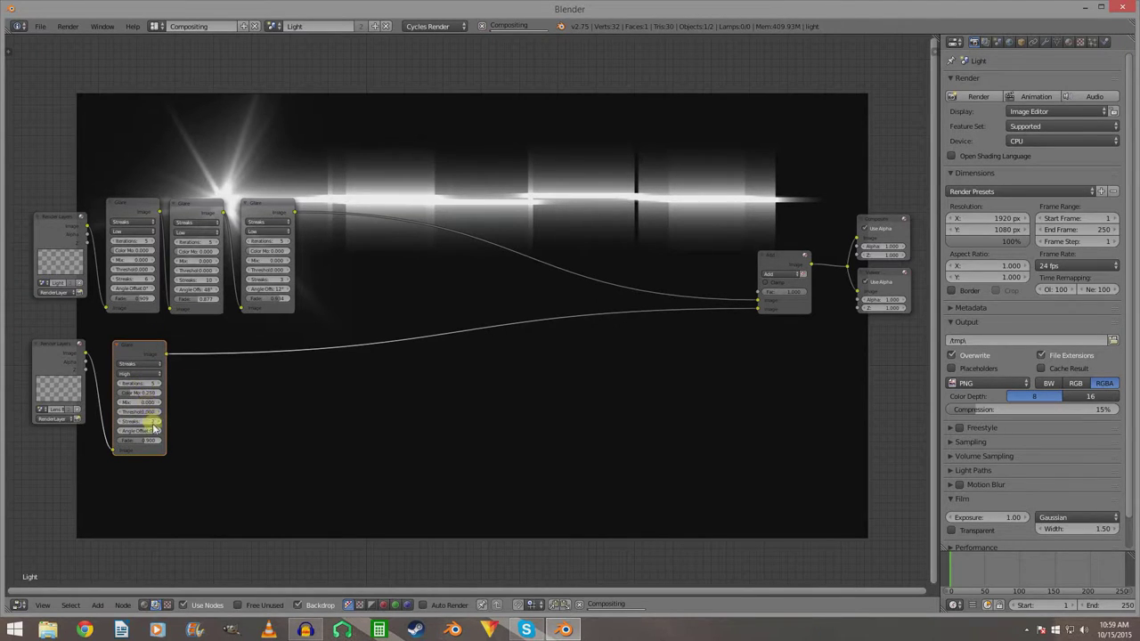
# Insert a Gaussian Blur node after the streak render's Glare node and space the two nodes apart.
pyautogui.moveTo(203, 418); pyautogui.dragTo(198, 410, button='middle')
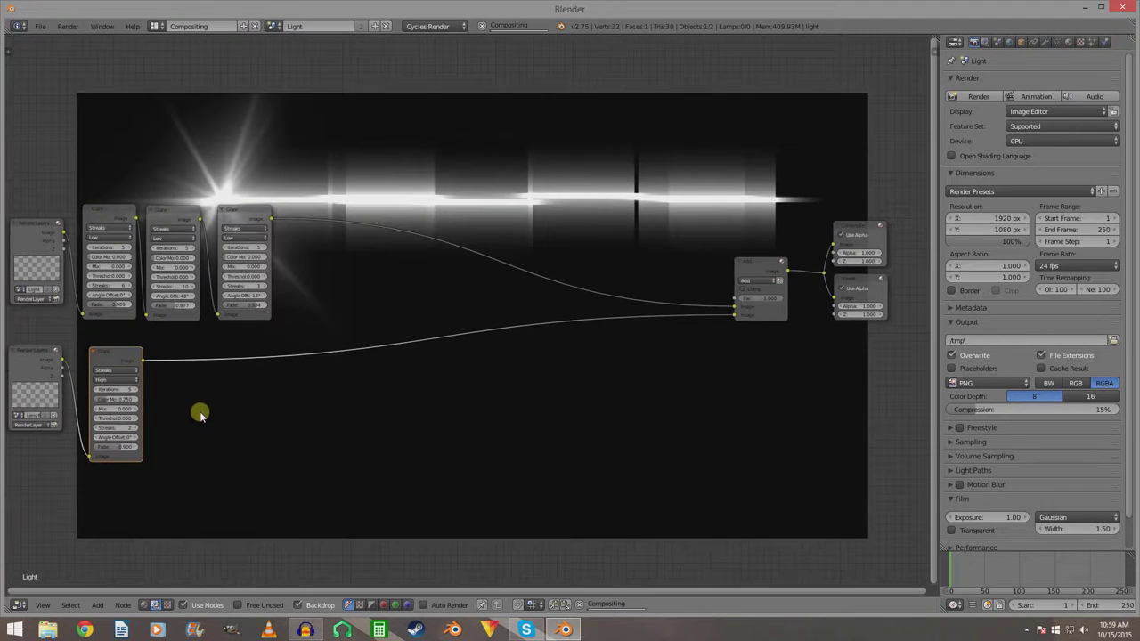
pyautogui.hotkey('shift', 'a')
pyautogui.click(226, 407)
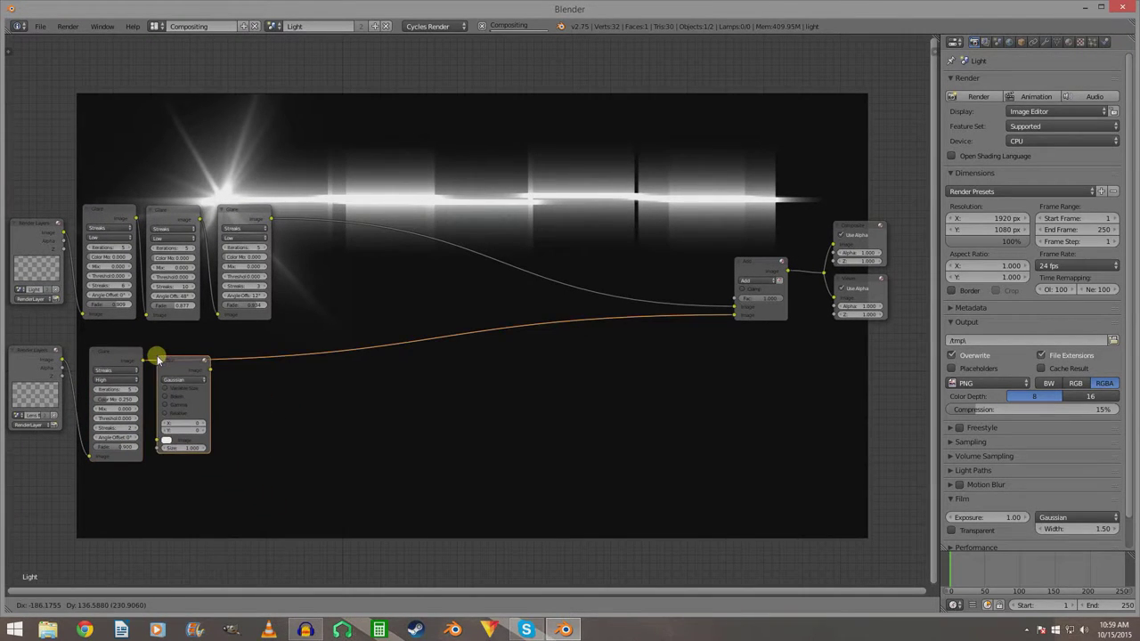
pyautogui.click(153, 356)
pyautogui.moveTo(196, 365); pyautogui.dragTo(227, 360)
pyautogui.moveTo(117, 357); pyautogui.dragTo(136, 360)
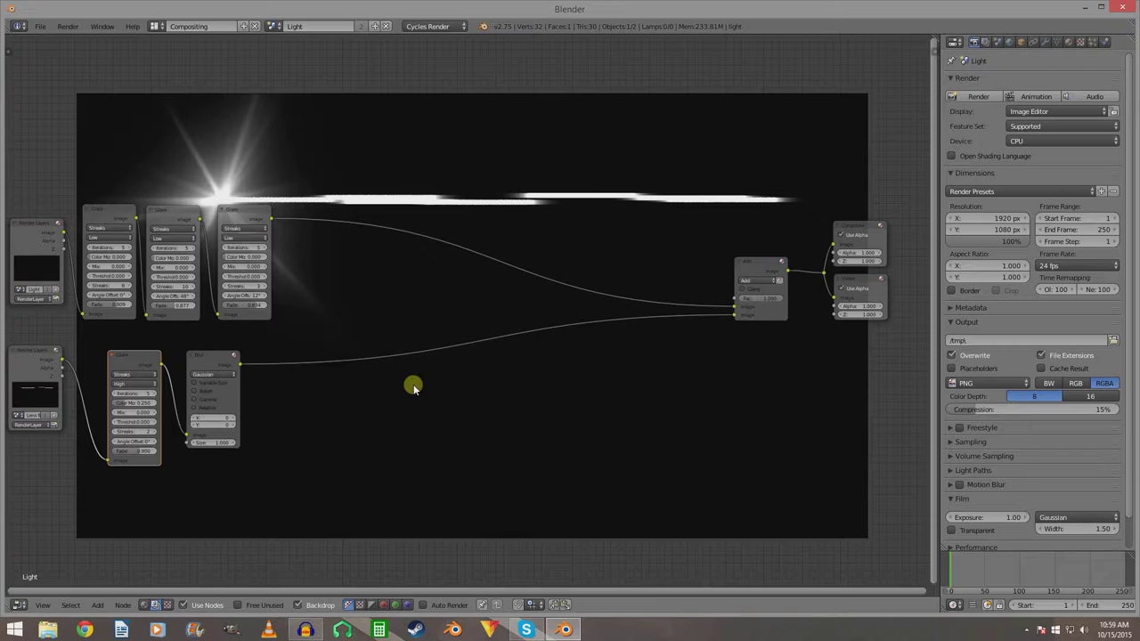
# Set the streak's Blur node to Fast Gaussian with X 100 and Y 3.
pyautogui.click(222, 419)
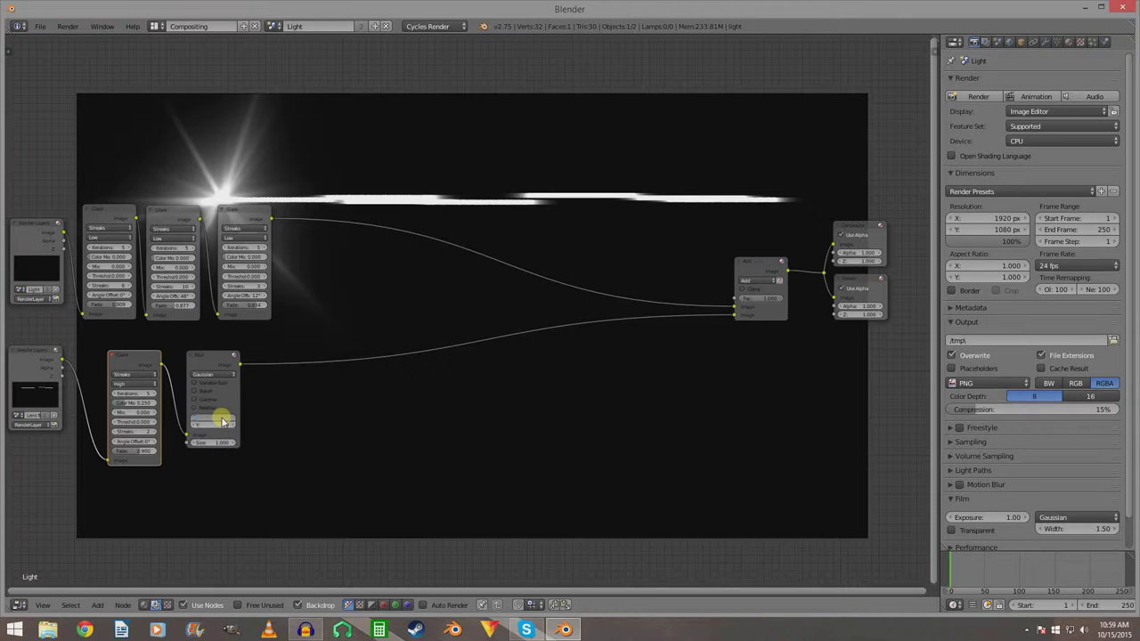
pyautogui.press('Return')
pyautogui.click(206, 375)
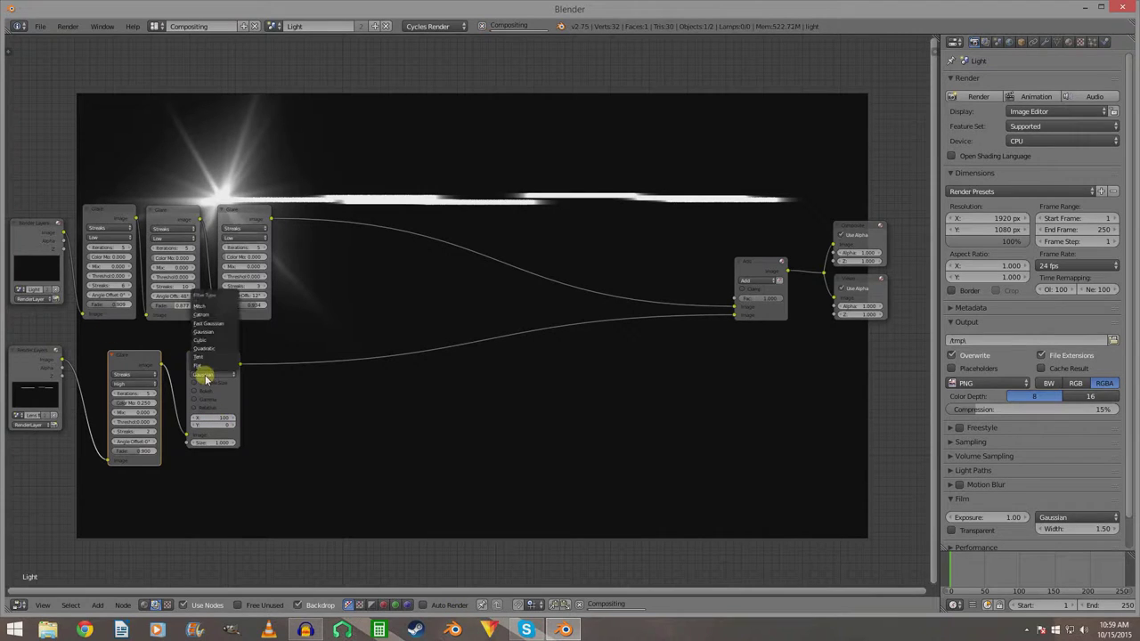
pyautogui.click(207, 323)
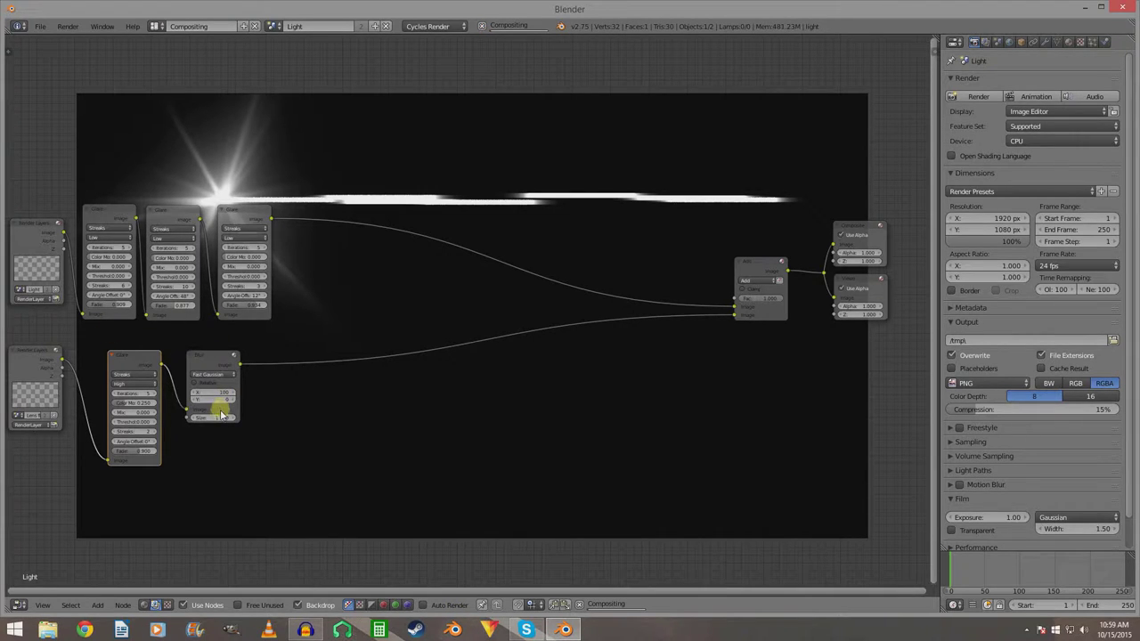
pyautogui.click(217, 400)
pyautogui.write('3')
pyautogui.press('Return')
# Insert a Color Balance node between the streak's Blur node and the Add node.
pyautogui.moveTo(464, 280); pyautogui.dragTo(402, 318, button='middle')
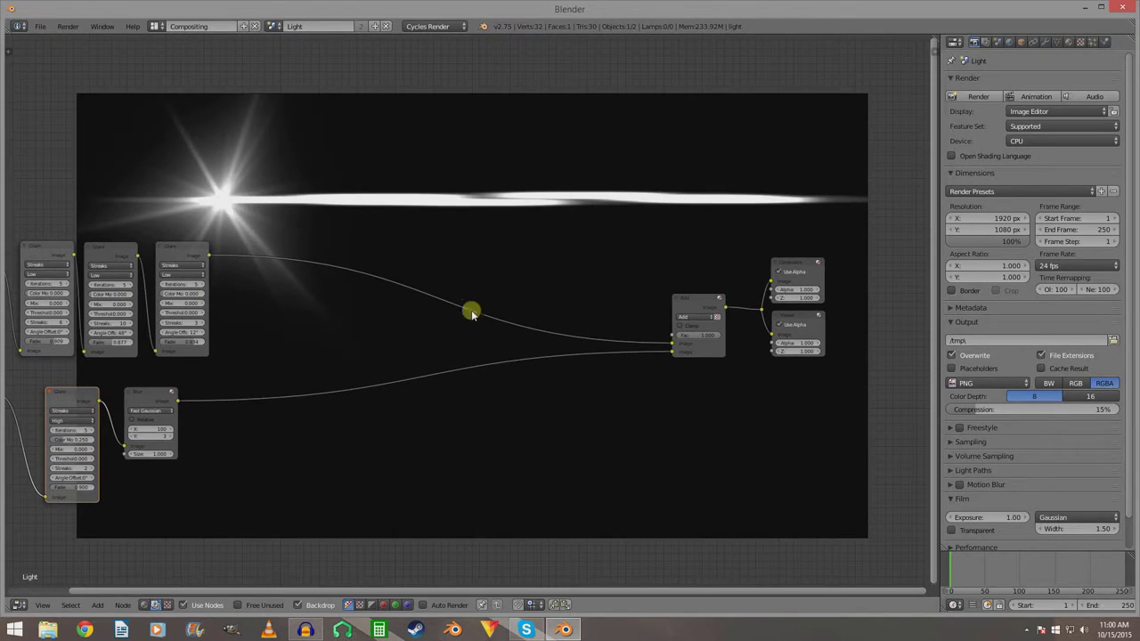
pyautogui.keyDown('ctrl'); pyautogui.moveTo(504, 357); pyautogui.dragTo(452, 345, button='middle'); pyautogui.keyUp('ctrl')
pyautogui.moveTo(391, 350)
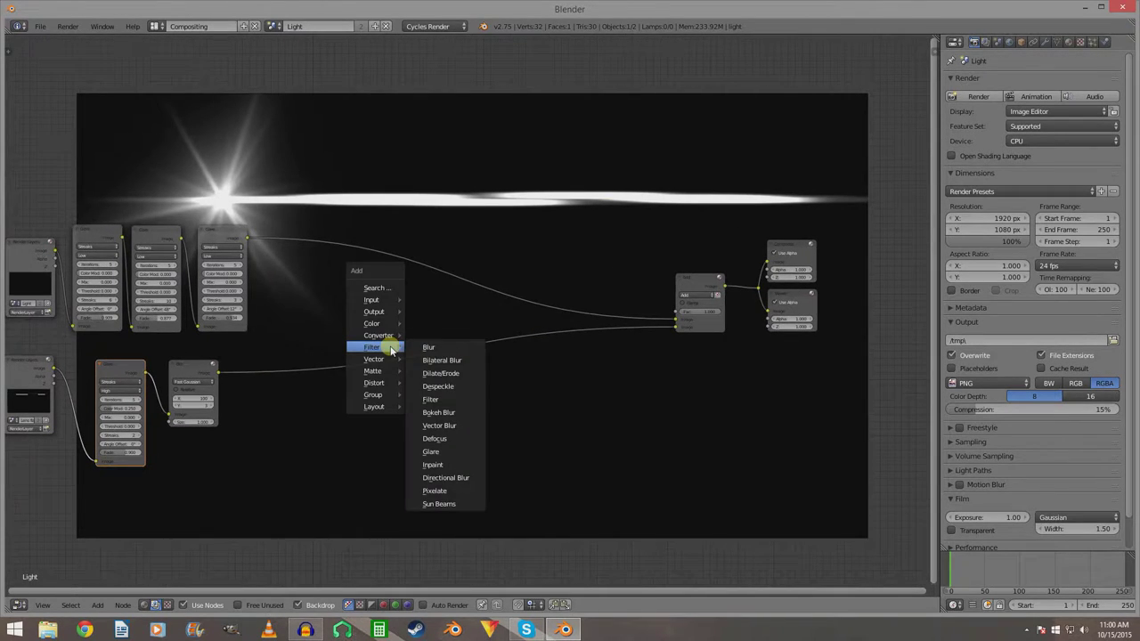
pyautogui.moveTo(374, 323)
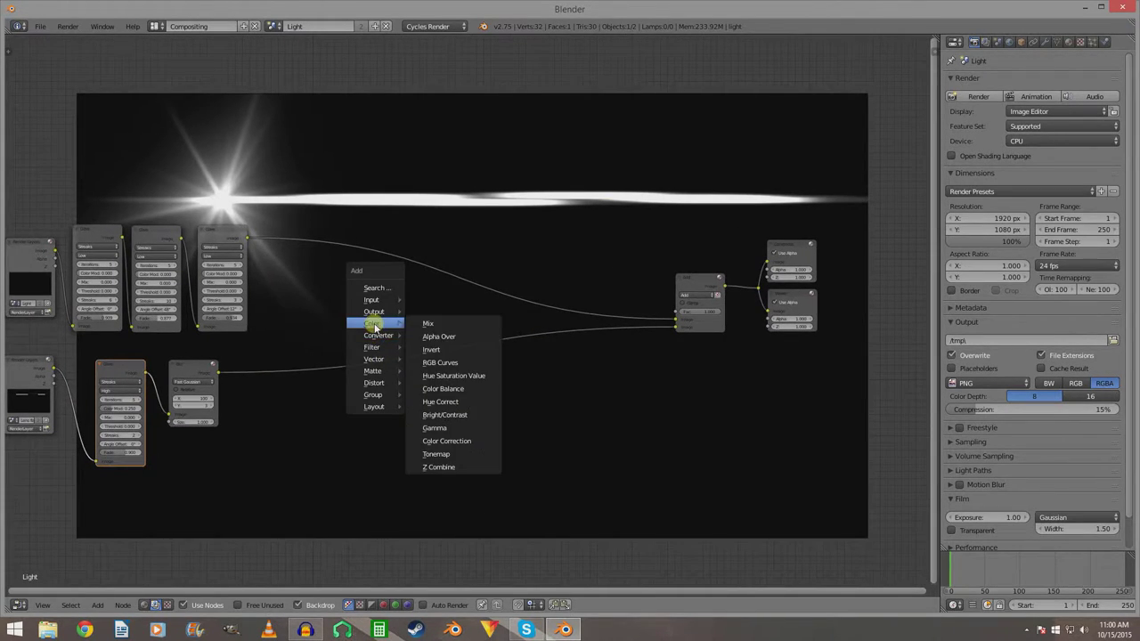
pyautogui.click(471, 388)
pyautogui.click(250, 361)
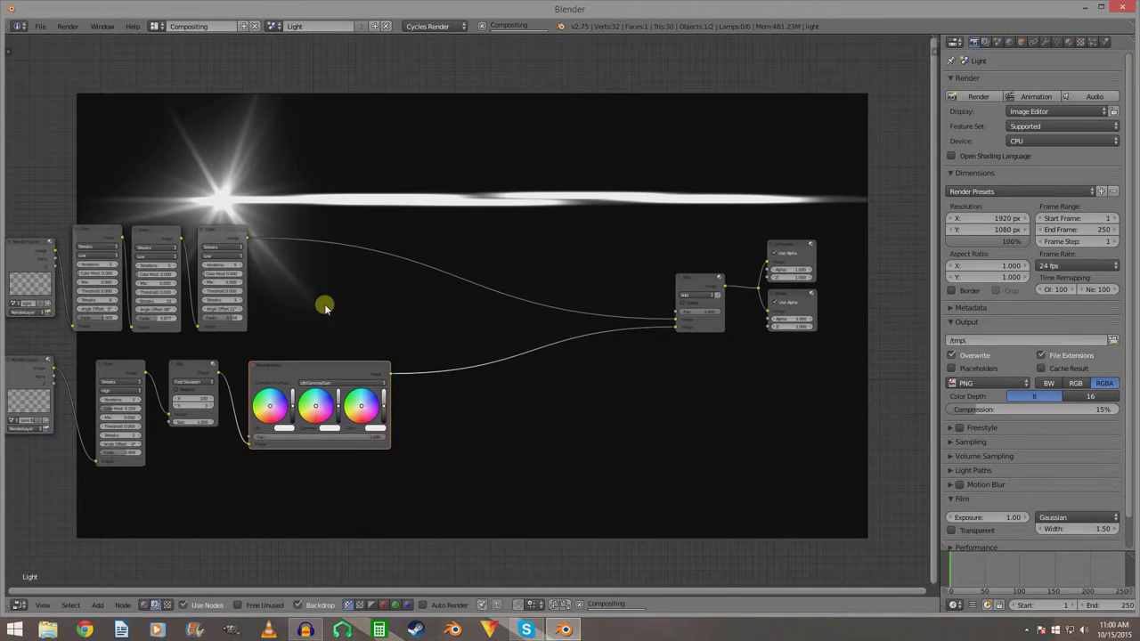
# Insert a duplicate Color Balance node after the Light render's last Glare node and line up the streak's Color Balance beneath it.
pyautogui.hotkey('shift', 'd')
pyautogui.click(315, 224)
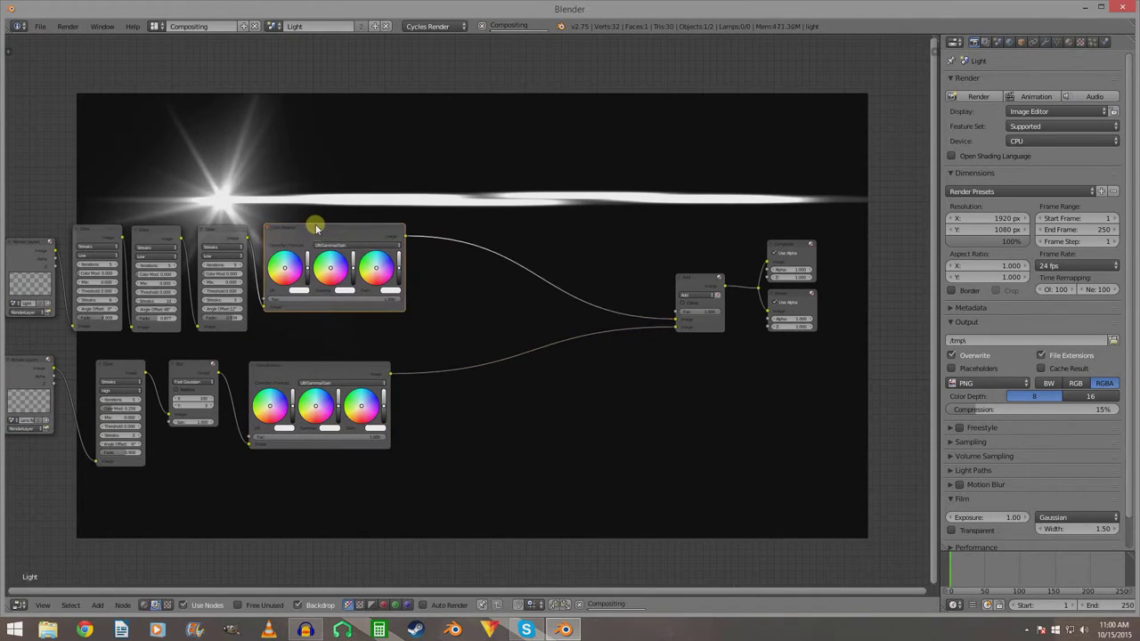
pyautogui.moveTo(358, 330); pyautogui.dragTo(375, 274, button='middle')
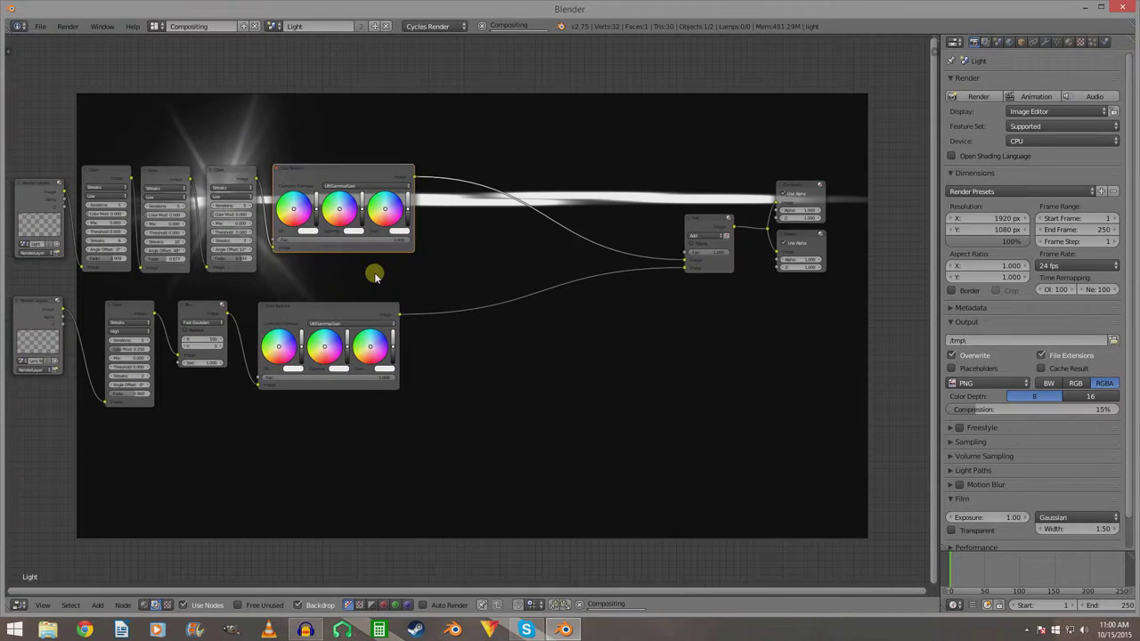
pyautogui.moveTo(332, 306); pyautogui.dragTo(345, 297)
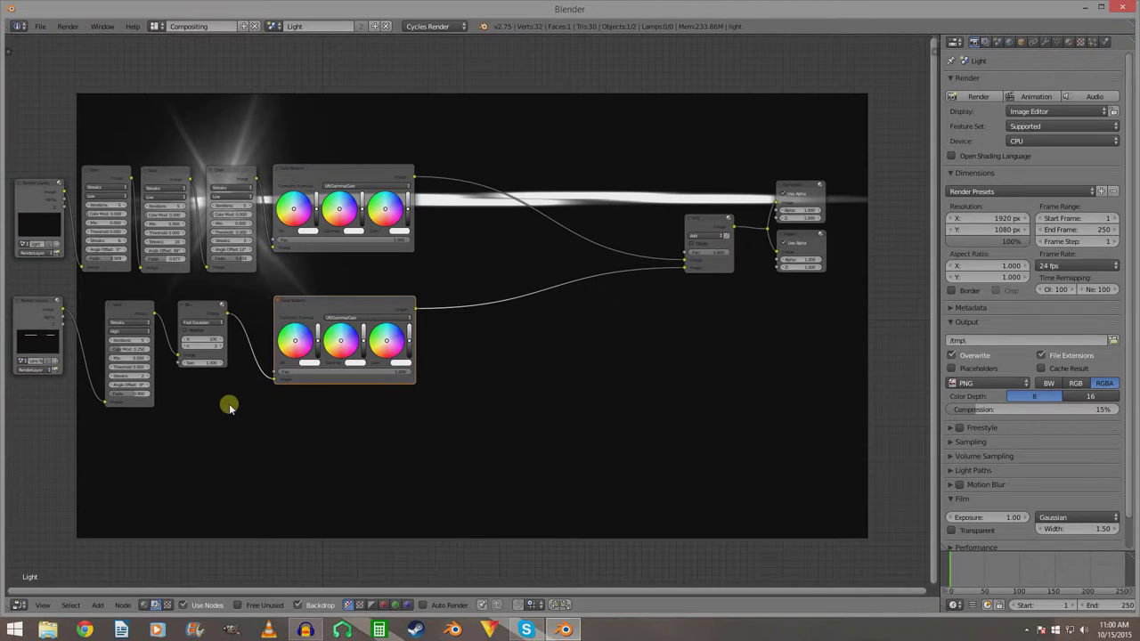
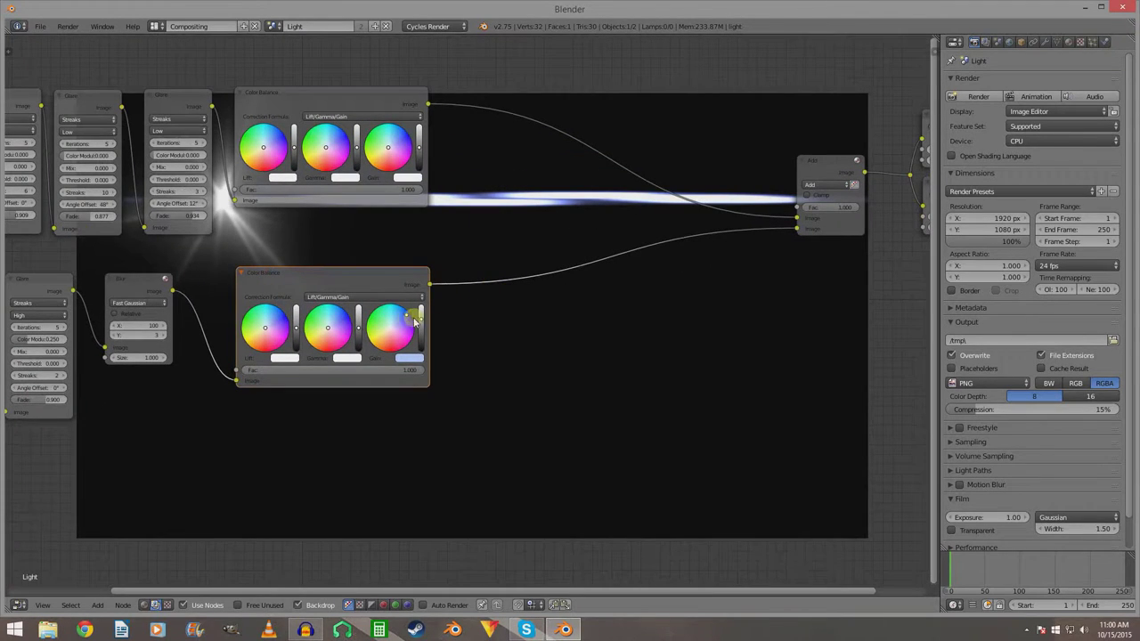
# Tint the gamma and lift of the streak's Color Balance node blue.
pyautogui.moveTo(336, 329); pyautogui.dragTo(338, 326)
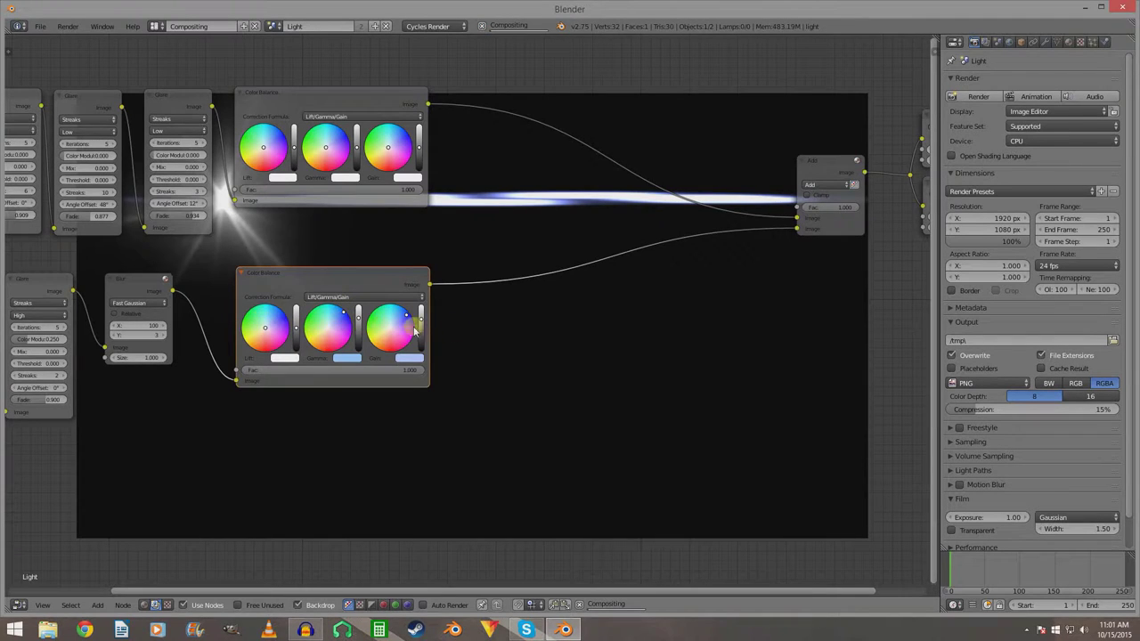
pyautogui.moveTo(517, 319); pyautogui.dragTo(506, 305, button='middle')
pyautogui.scroll(-1, 511, 354)
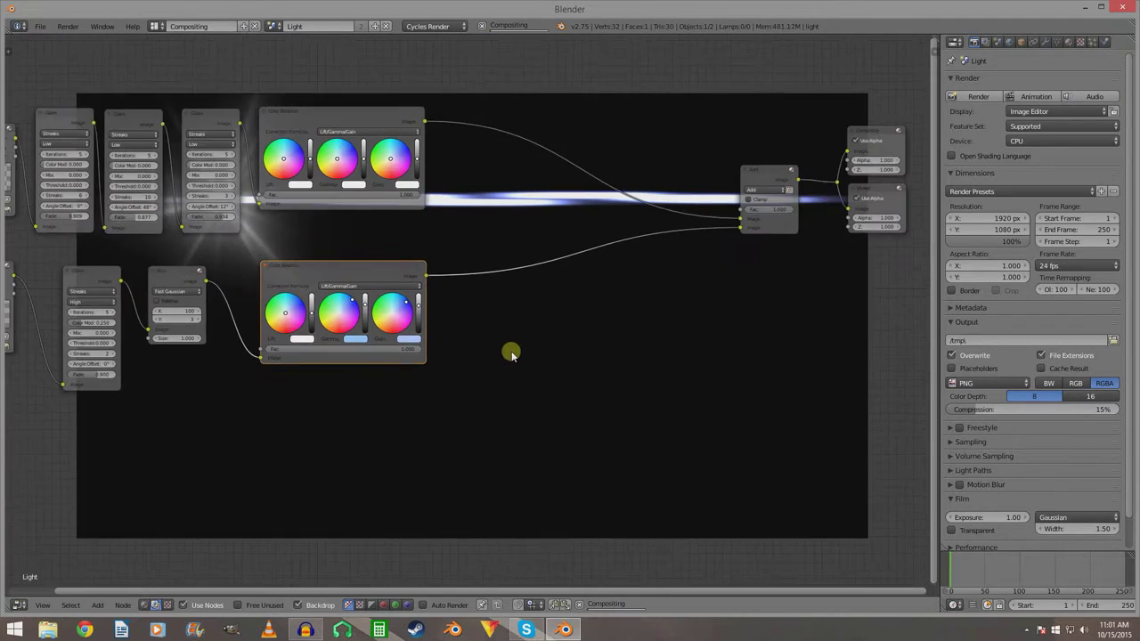
pyautogui.moveTo(511, 353); pyautogui.dragTo(484, 264, button='middle')
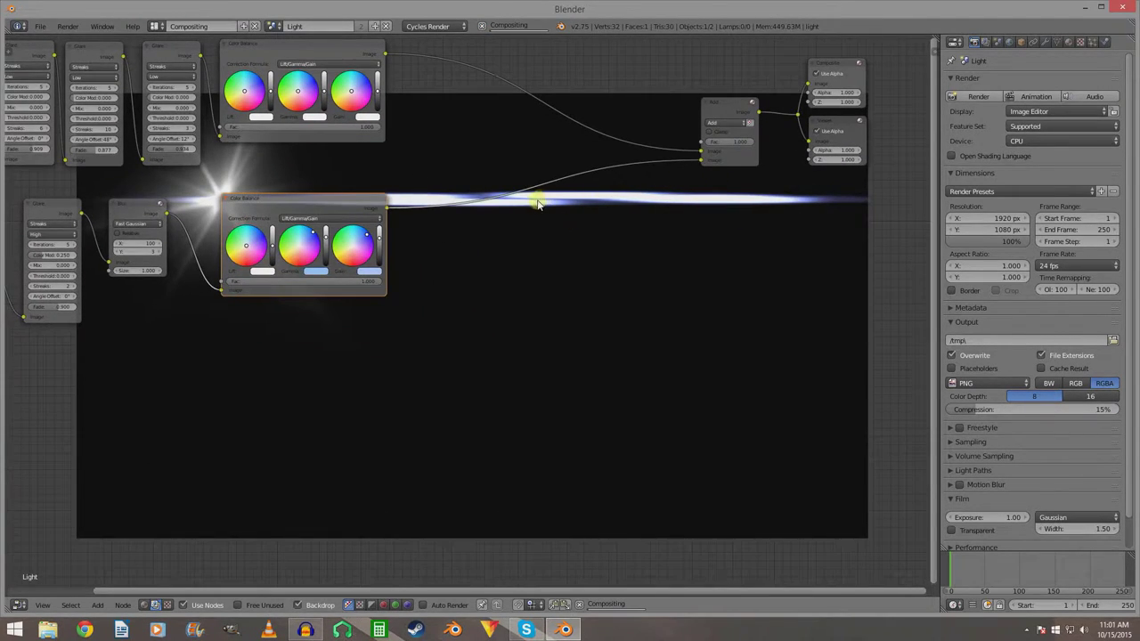
pyautogui.scroll(-1, 529, 219)
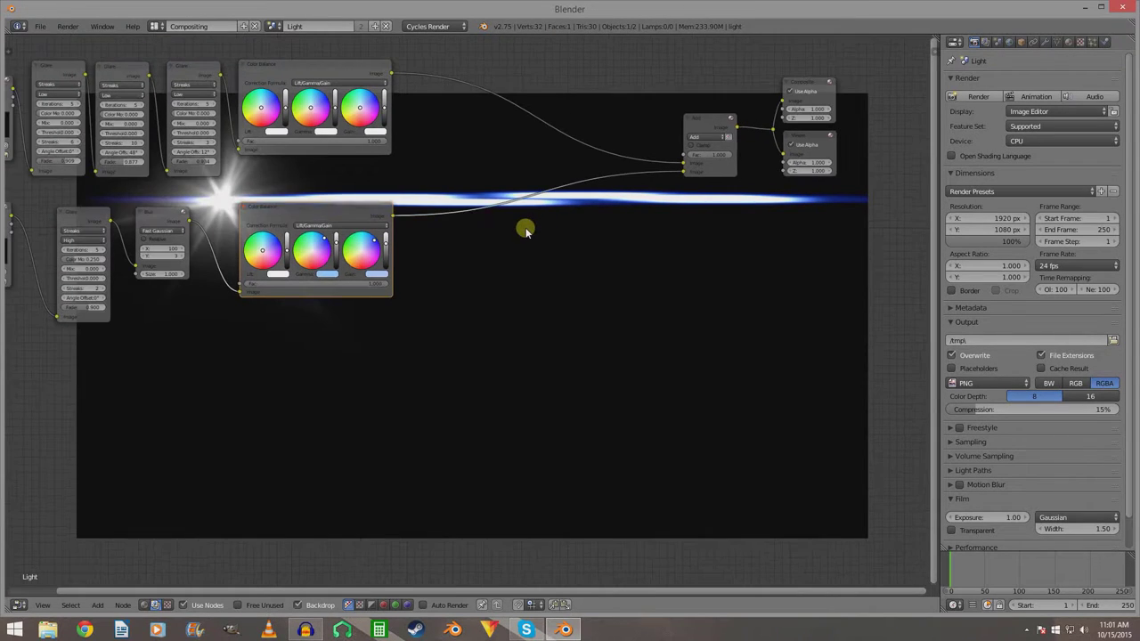
pyautogui.moveTo(525, 229)
pyautogui.mouseDown(button='middle')
pyautogui.moveTo(531, 247)
pyautogui.moveTo(521, 209)
pyautogui.mouseUp(button='middle')
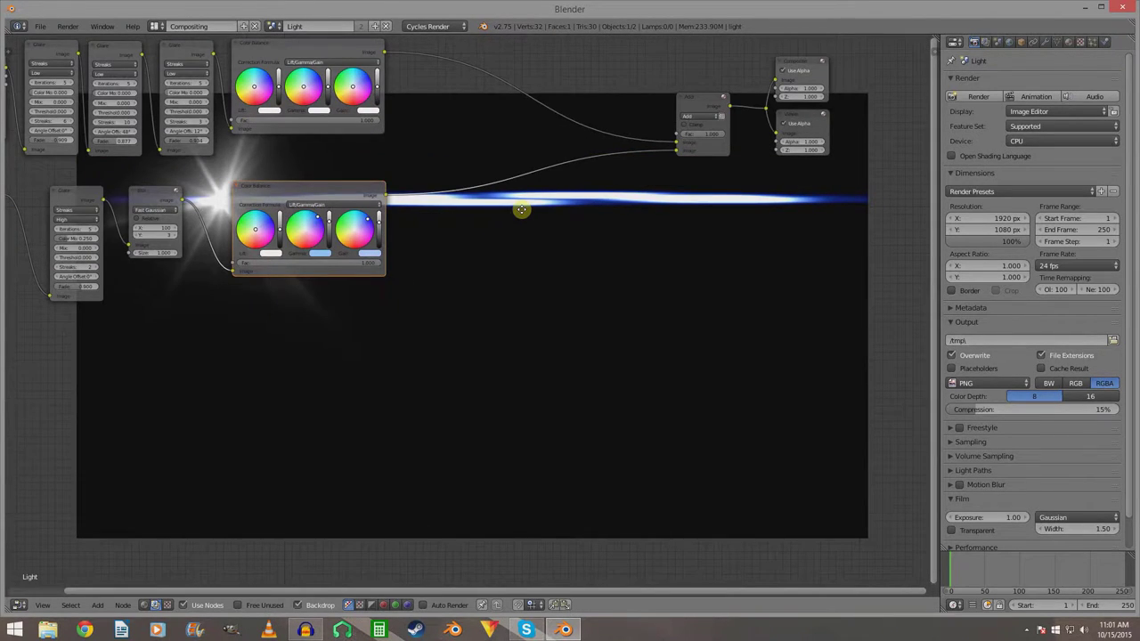
pyautogui.scroll(1, 521, 209)
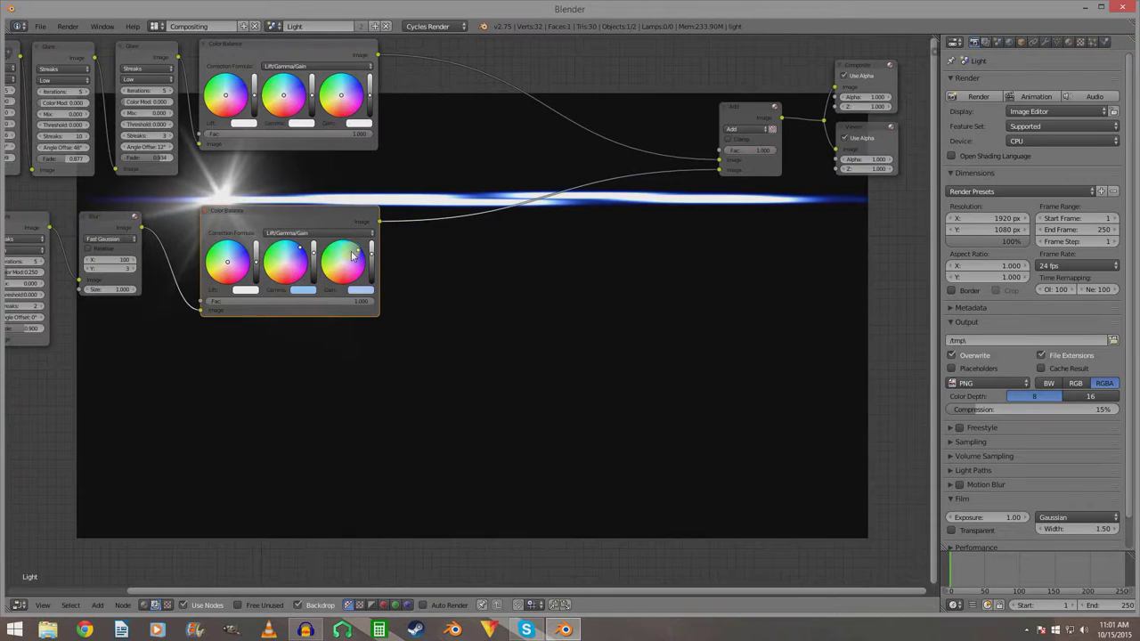
pyautogui.moveTo(251, 264); pyautogui.dragTo(241, 257)
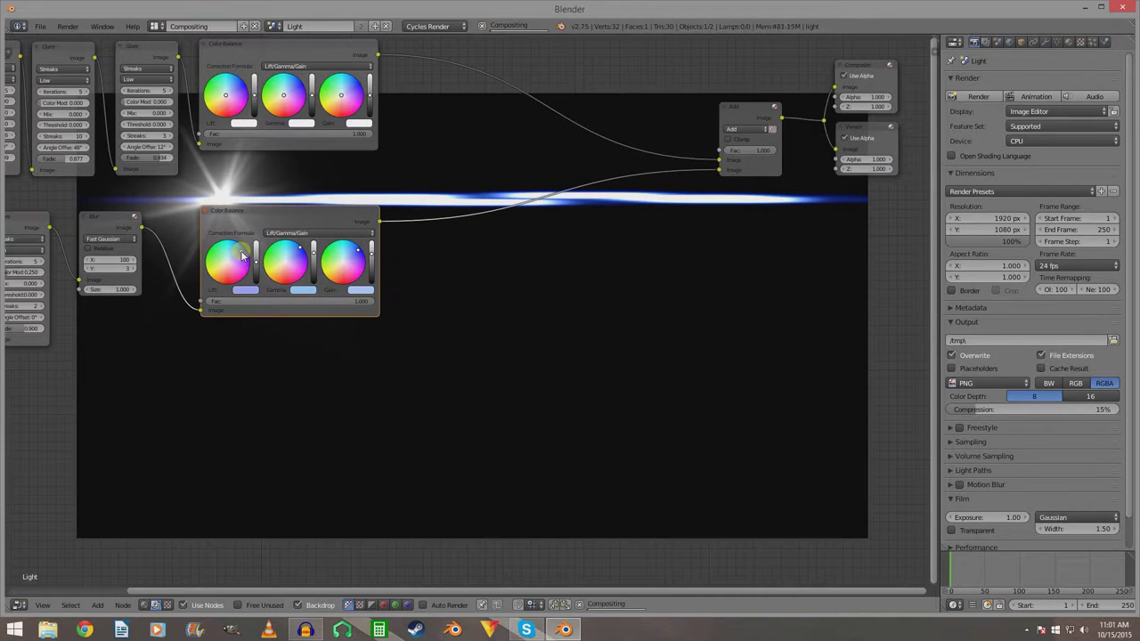
# Soften the lift and gamma tints of the streak's Color Balance node to a paler blue.
pyautogui.scroll(-2, 530, 304)
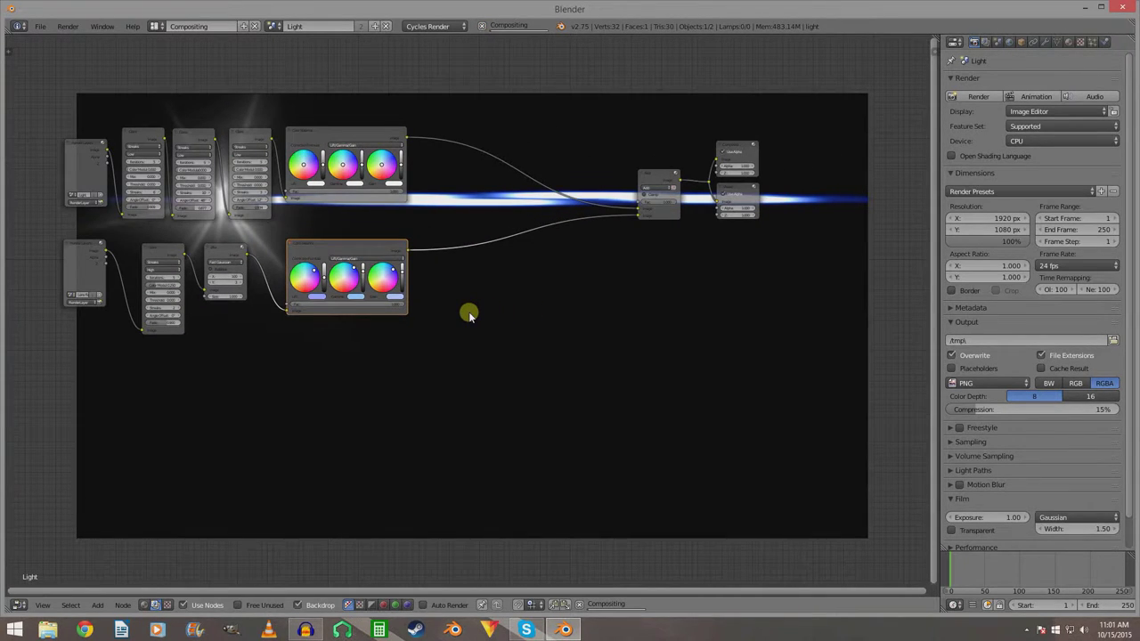
pyautogui.moveTo(470, 312); pyautogui.dragTo(491, 395, button='middle')
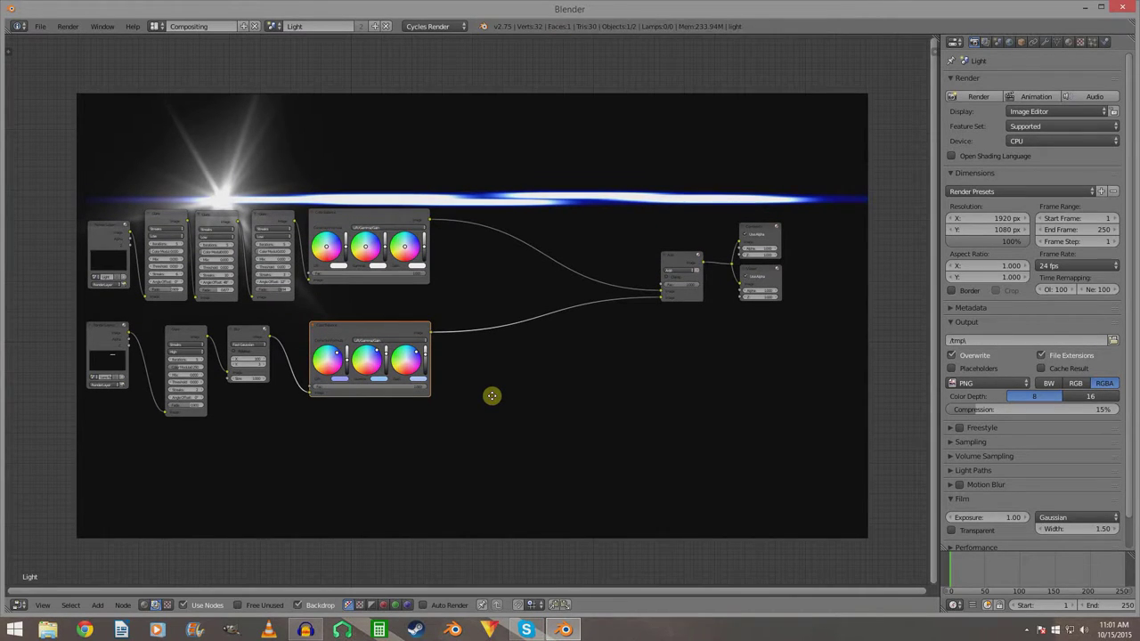
pyautogui.scroll(1, 492, 387)
pyautogui.moveTo(492, 387); pyautogui.dragTo(479, 310, button='middle')
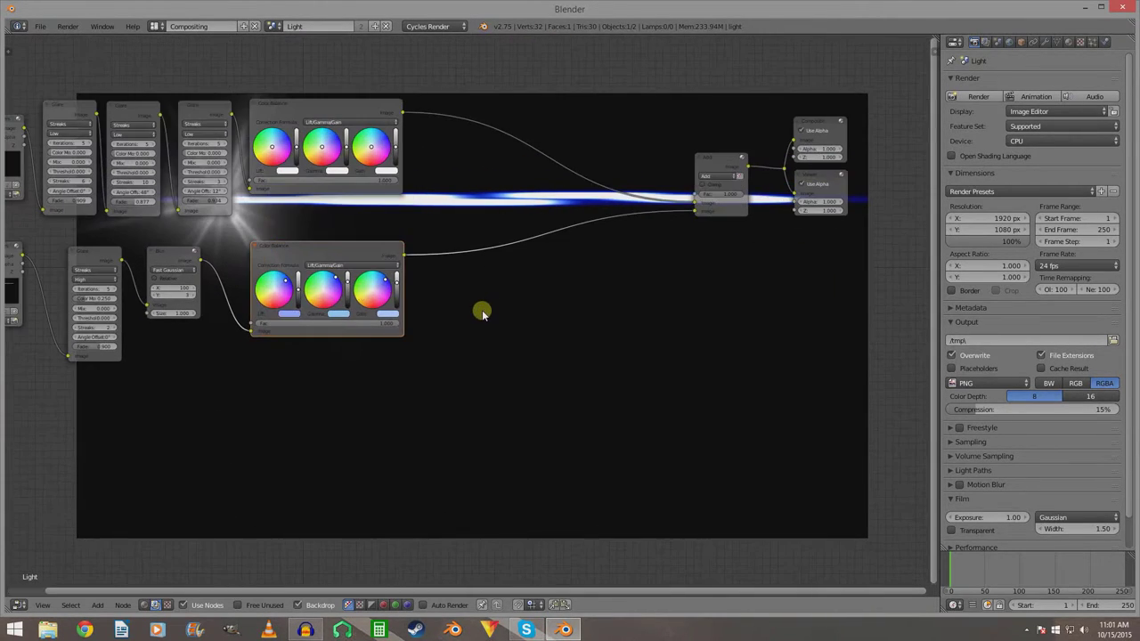
pyautogui.click(281, 285)
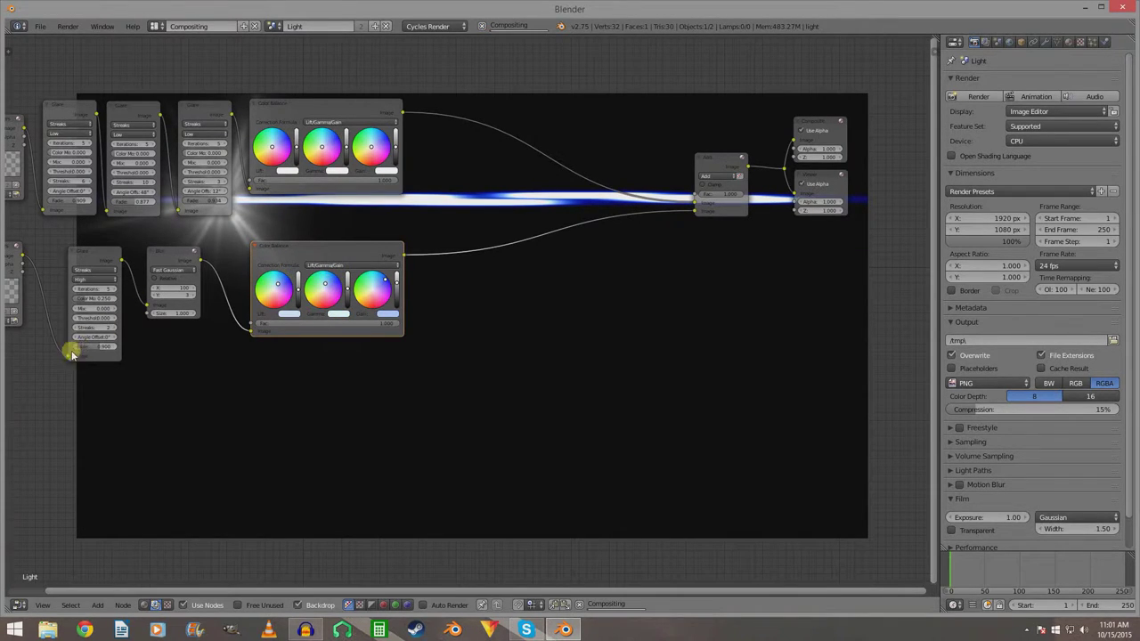
# Move the streak's Color Balance node ahead of its Glare node, directly after the streak's Render Layers node, keeping the chain connected.
pyautogui.moveTo(200, 259); pyautogui.dragTo(235, 331)
pyautogui.moveTo(71, 259)
pyautogui.mouseDown()
pyautogui.moveTo(84, 259)
pyautogui.moveTo(69, 256)
pyautogui.mouseUp()
pyautogui.keyDown('shift'); pyautogui.click(183, 258); pyautogui.keyUp('shift')
pyautogui.moveTo(170, 252)
pyautogui.mouseDown()
pyautogui.moveTo(255, 217)
pyautogui.moveTo(336, 252)
pyautogui.moveTo(382, 247)
pyautogui.moveTo(224, 247)
pyautogui.moveTo(152, 261)
pyautogui.moveTo(165, 269)
pyautogui.mouseUp()
pyautogui.moveTo(164, 269); pyautogui.dragTo(214, 267, button='middle')
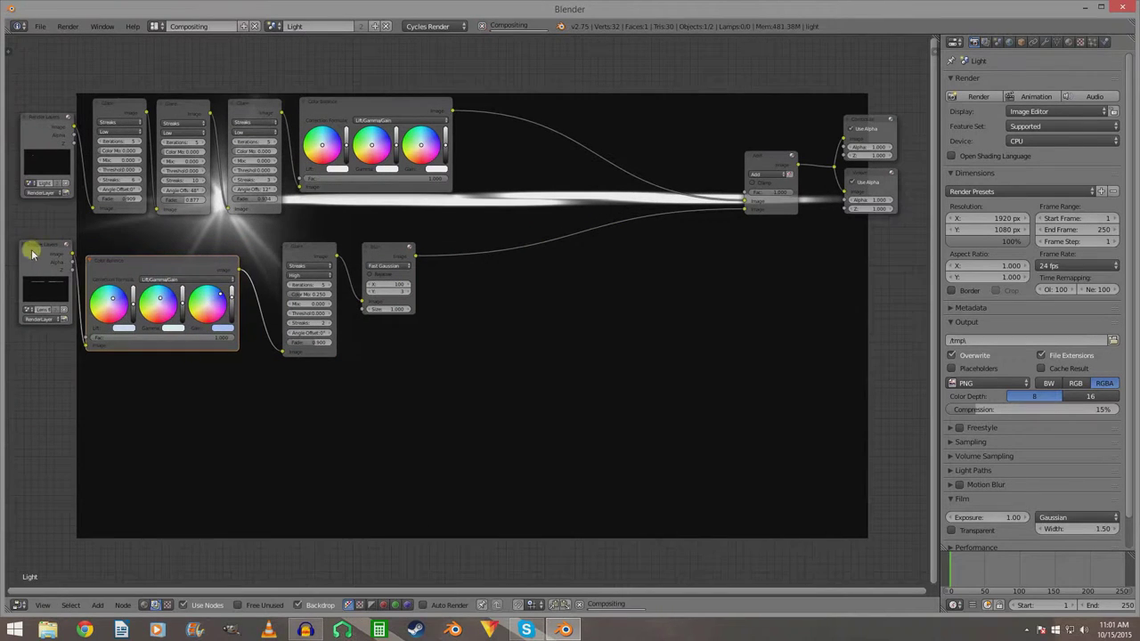
pyautogui.moveTo(173, 262); pyautogui.dragTo(203, 260)
# Deepen the blue gamma and gain tints of the streak's Color Balance node.
pyautogui.moveTo(523, 360); pyautogui.dragTo(420, 313, button='middle')
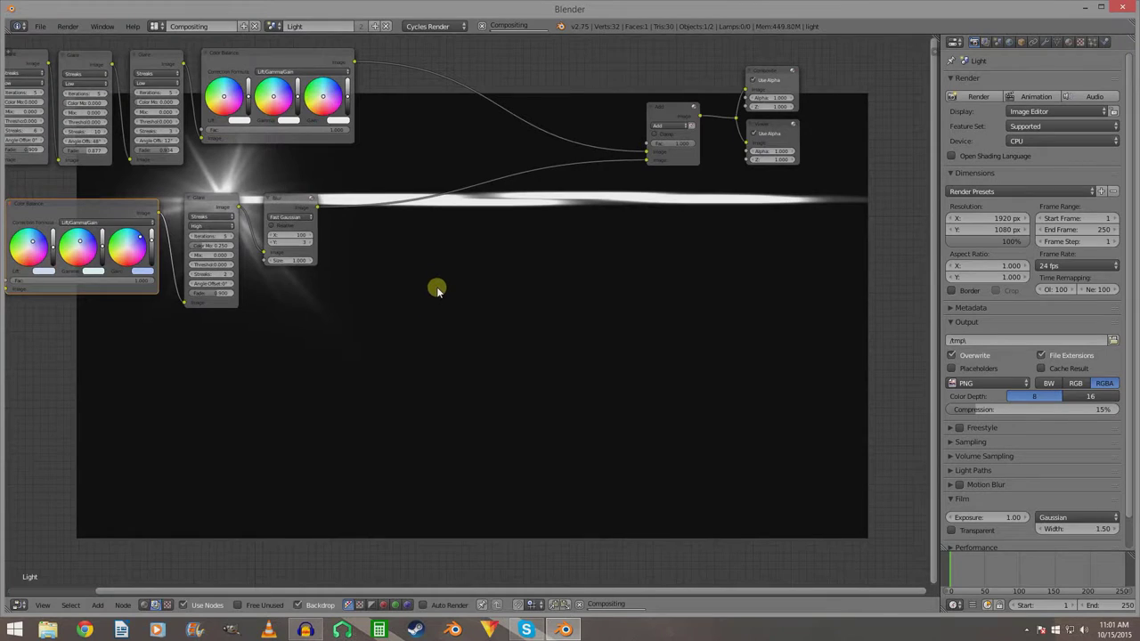
pyautogui.scroll(2, 463, 252)
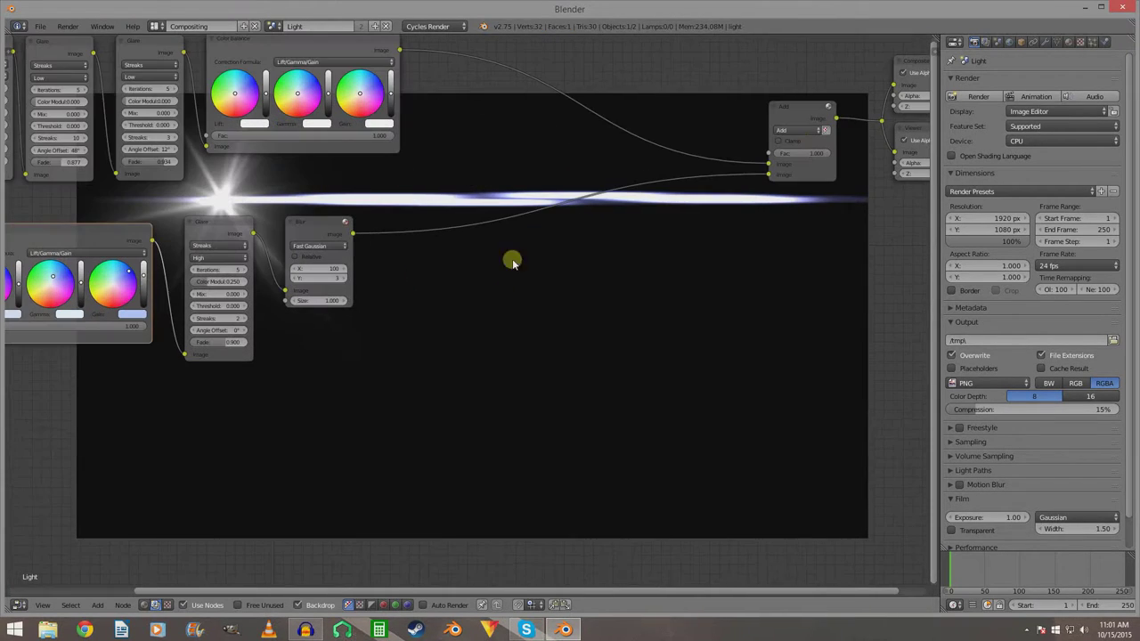
pyautogui.click(129, 276)
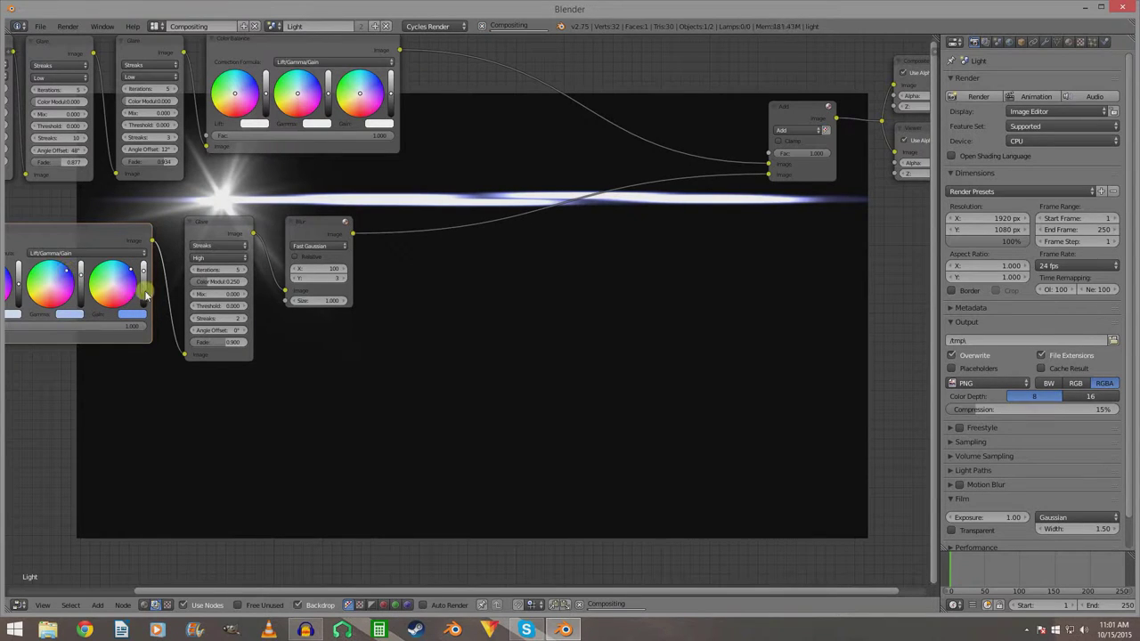
pyautogui.press('Home')
pyautogui.moveTo(540, 329); pyautogui.dragTo(567, 430, button='middle')
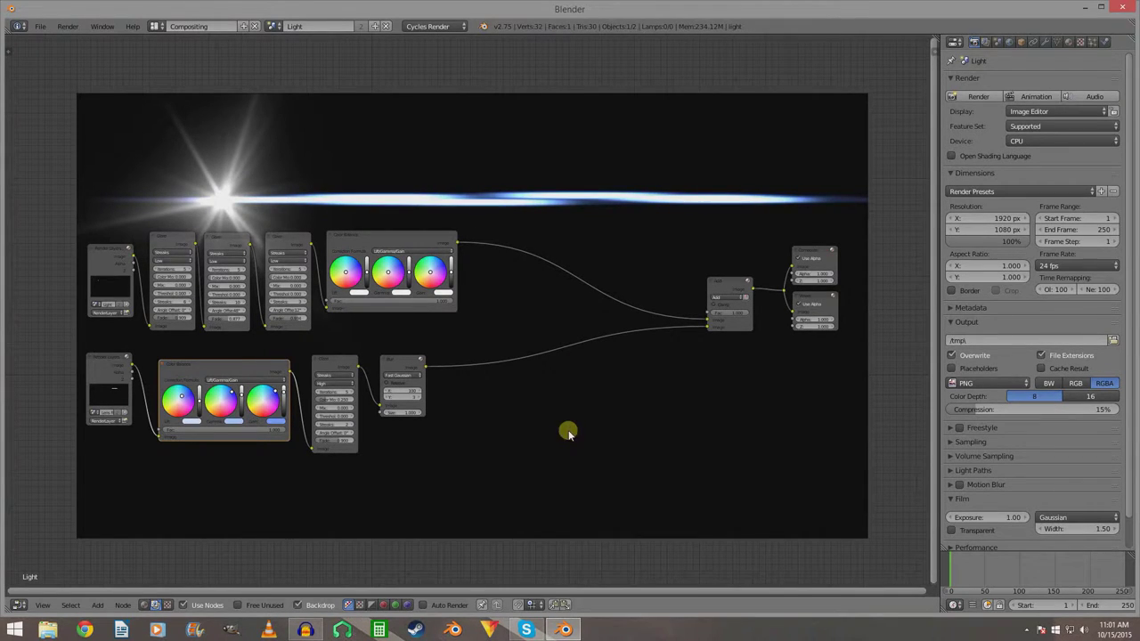
pyautogui.scroll(1, 543, 321)
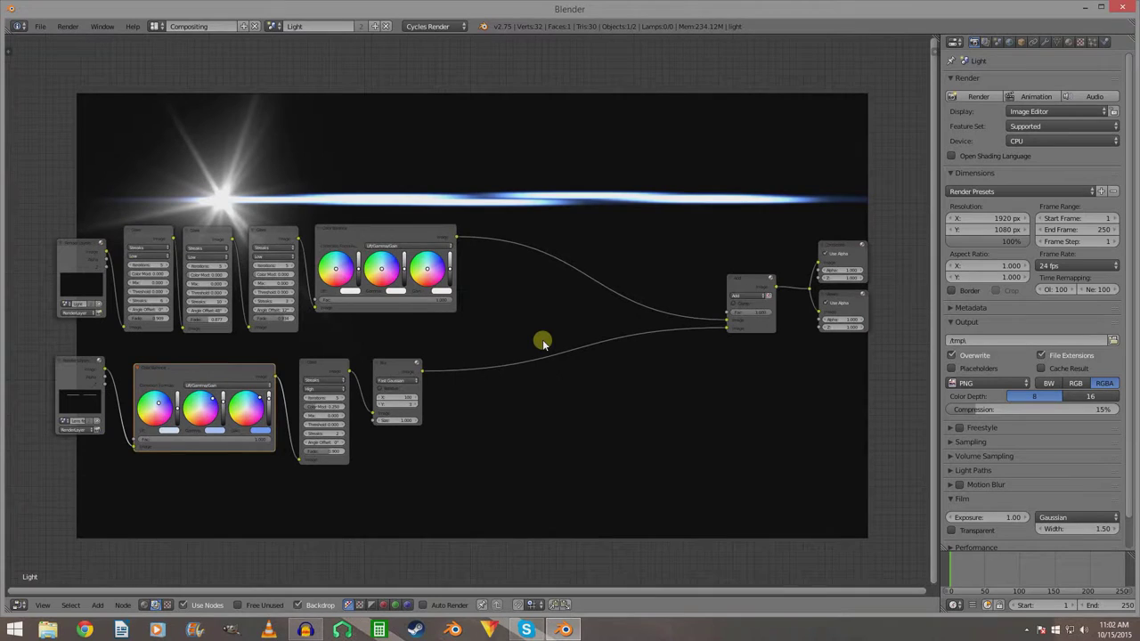
pyautogui.moveTo(463, 376); pyautogui.dragTo(529, 347, button='middle')
pyautogui.moveTo(624, 374); pyautogui.dragTo(526, 279, button='middle')
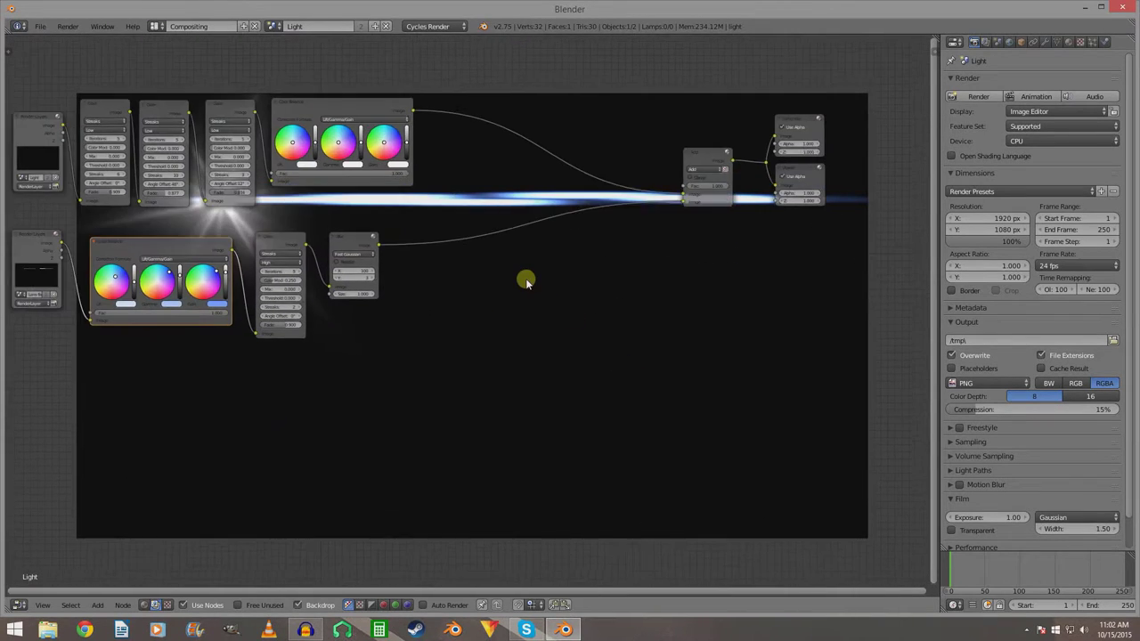
pyautogui.scroll(-1, 526, 280)
pyautogui.press('Home')
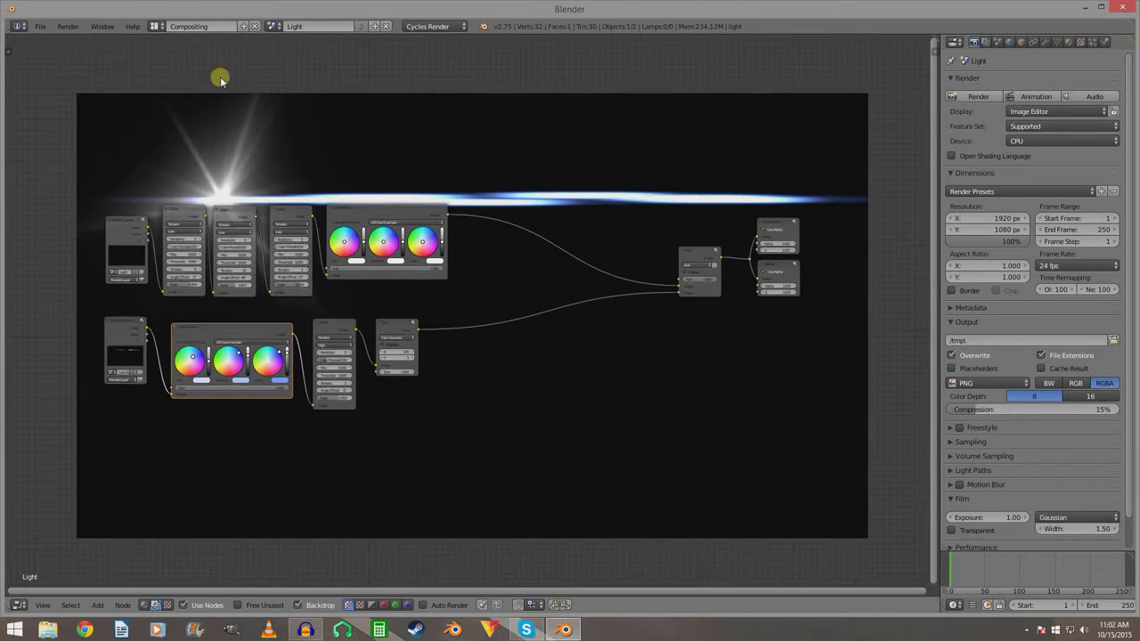
# Switch to the Default screen layout and open the Lens flare streak scene.
pyautogui.click(158, 26)
pyautogui.click(177, 78)
pyautogui.click(272, 26)
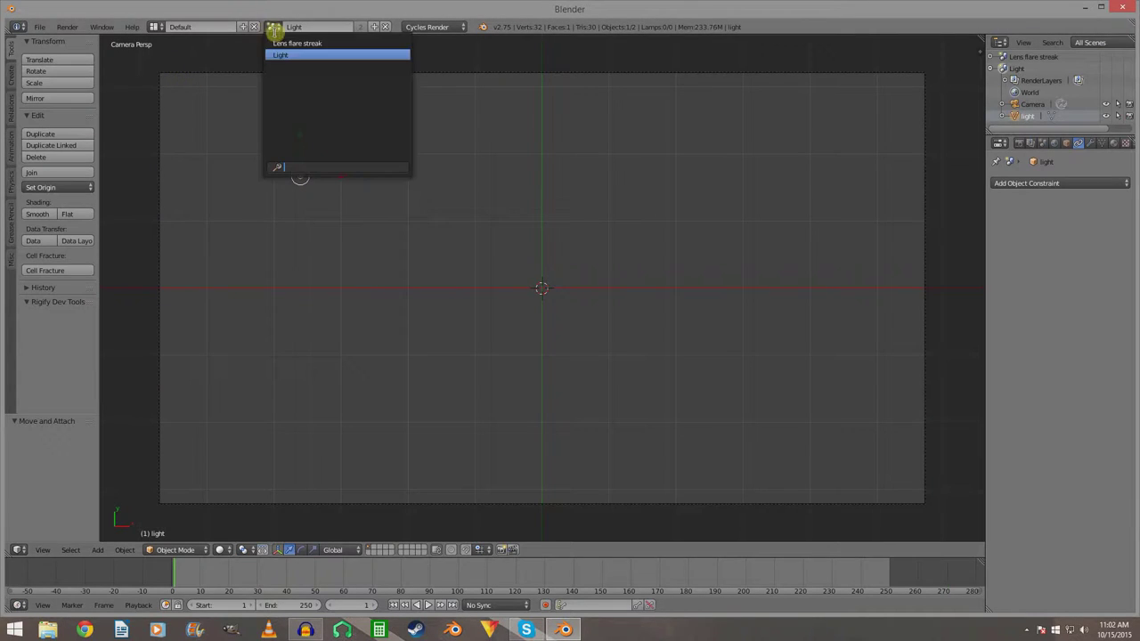
pyautogui.click(289, 42)
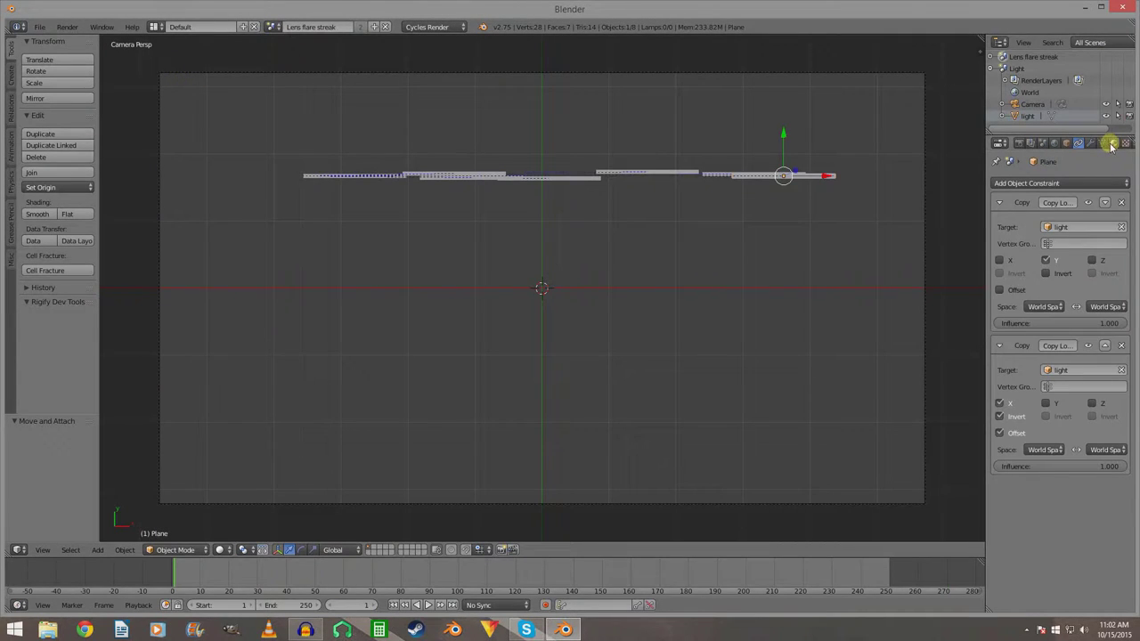
# Set the emission color of the streak plane's material to light blue, R 0.202, G 0.541, B 1.000.
pyautogui.click(1113, 142)
pyautogui.click(1087, 307)
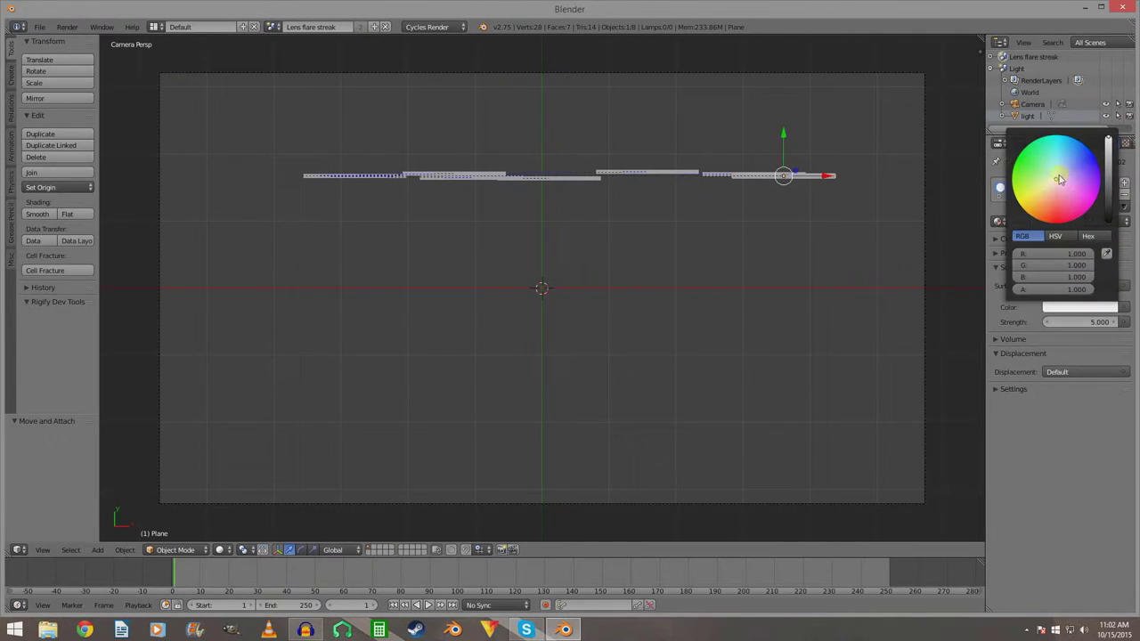
pyautogui.moveTo(1074, 183); pyautogui.dragTo(1068, 158)
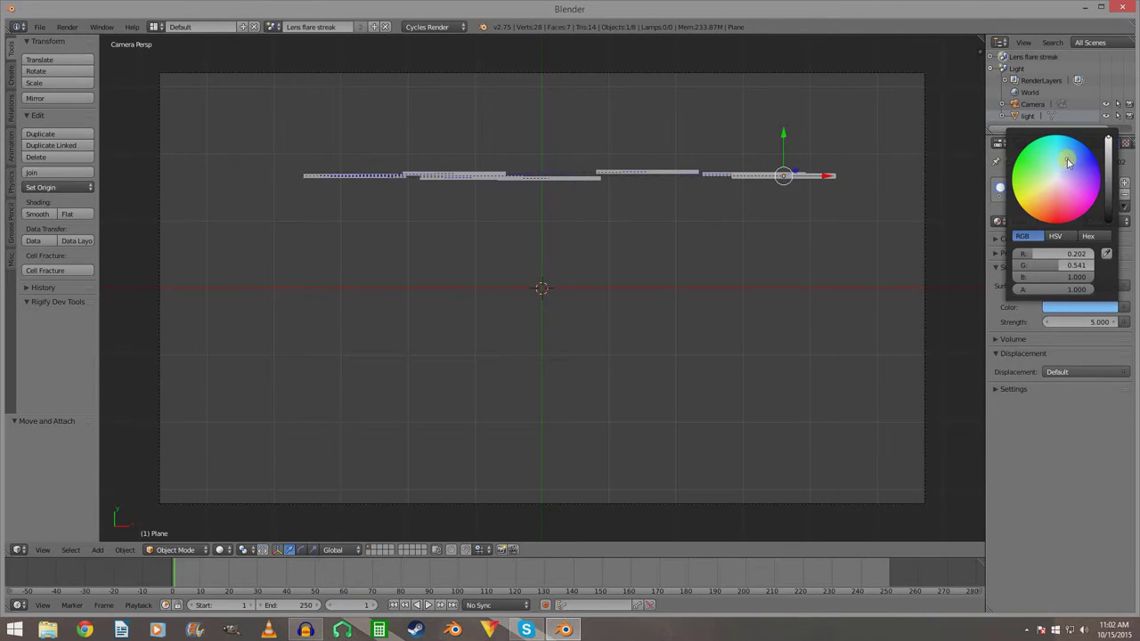
# Switch to the Light scene in the Compositing screen layout, render it, and return to the node setup.
pyautogui.click(271, 27)
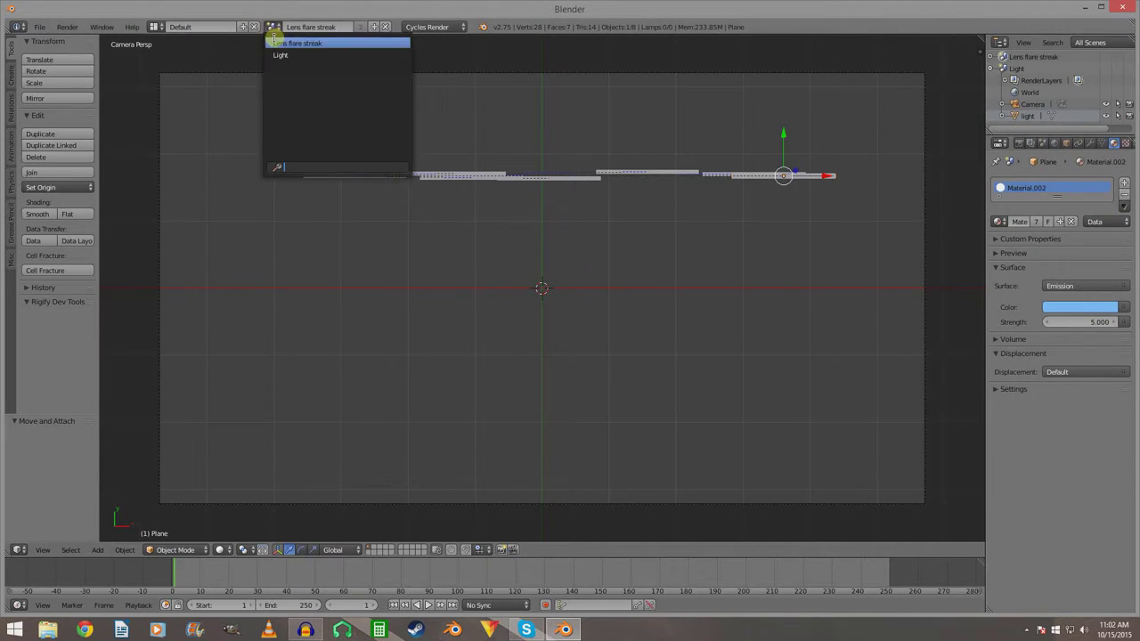
pyautogui.click(282, 54)
pyautogui.click(154, 27)
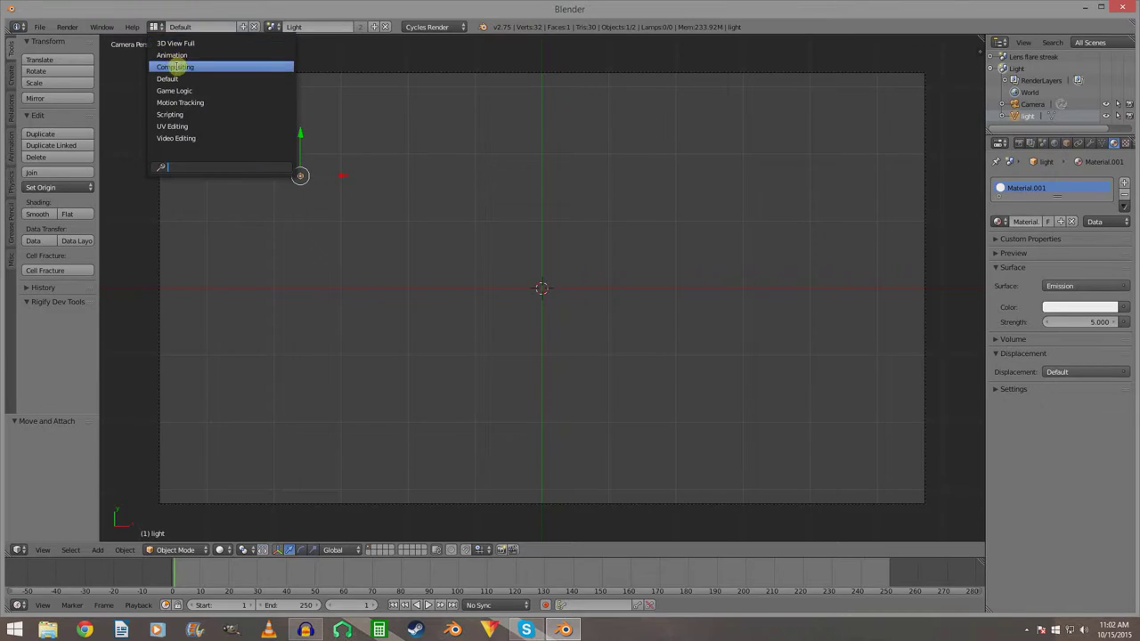
pyautogui.click(178, 67)
pyautogui.press('F12')
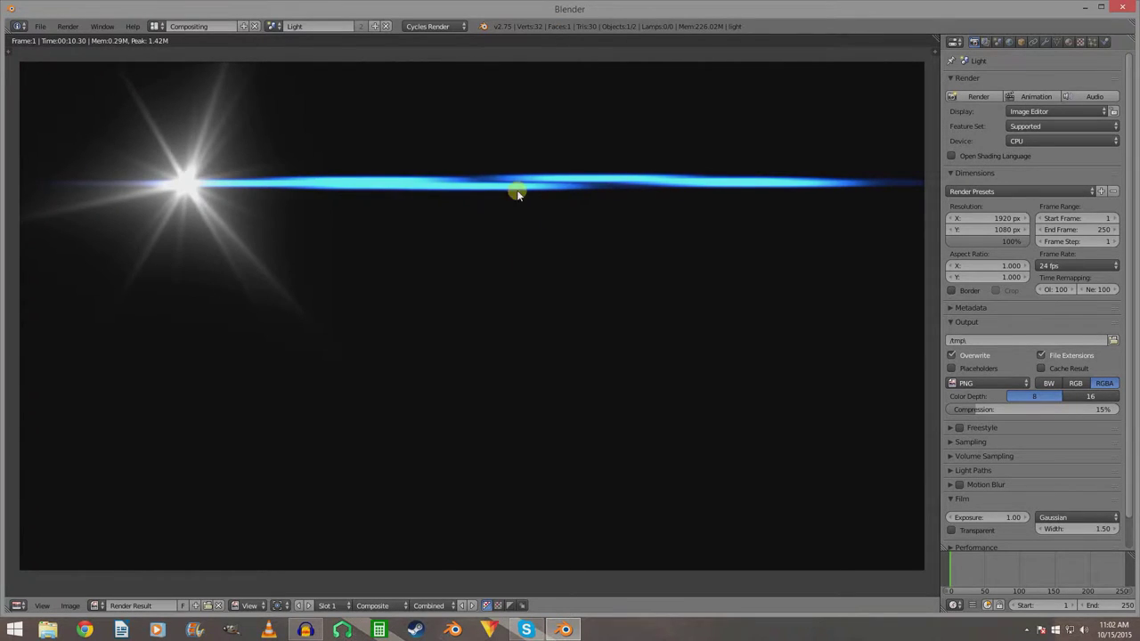
pyautogui.press('Escape')
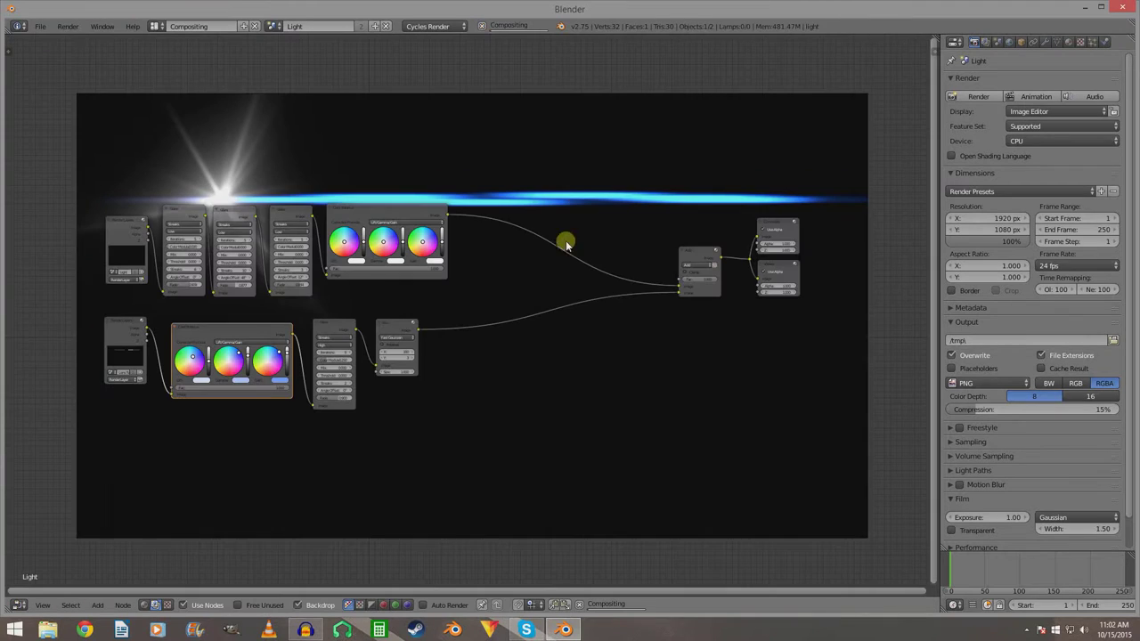
# Tint the light's Color Balance node slightly, with a blue gain and a pale yellow gamma.
pyautogui.scroll(3, 514, 286)
pyautogui.moveTo(513, 288); pyautogui.dragTo(541, 258, button='middle')
pyautogui.scroll(1, 538, 260)
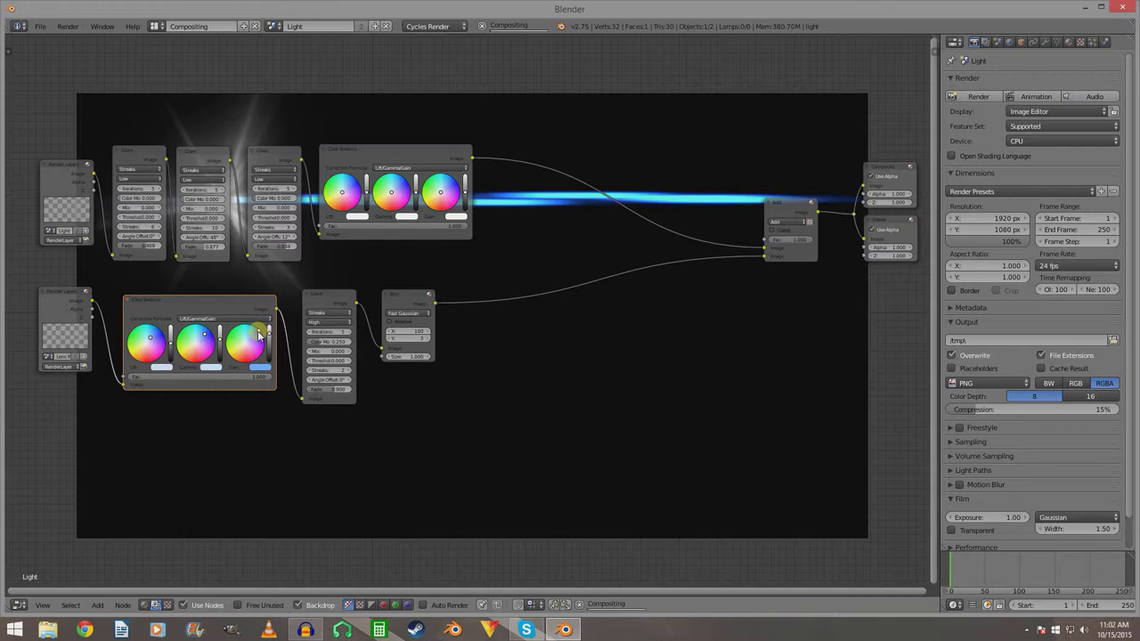
pyautogui.scroll(-1, 662, 353)
pyautogui.moveTo(662, 354); pyautogui.dragTo(649, 441, button='middle')
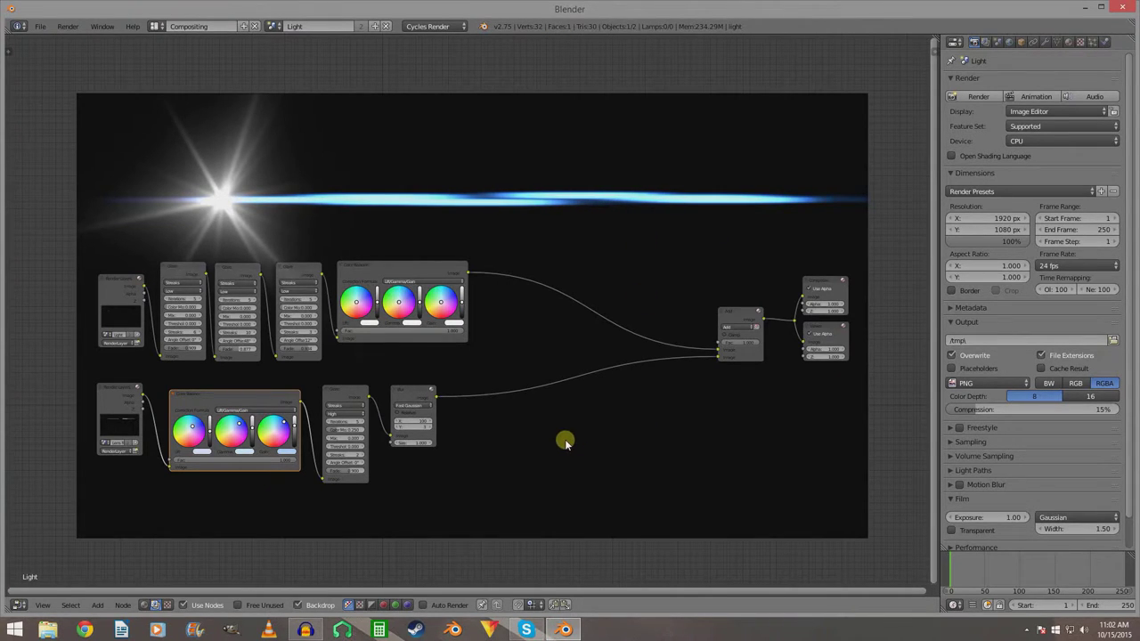
pyautogui.scroll(1, 564, 437)
pyautogui.moveTo(565, 437); pyautogui.dragTo(585, 409, button='middle')
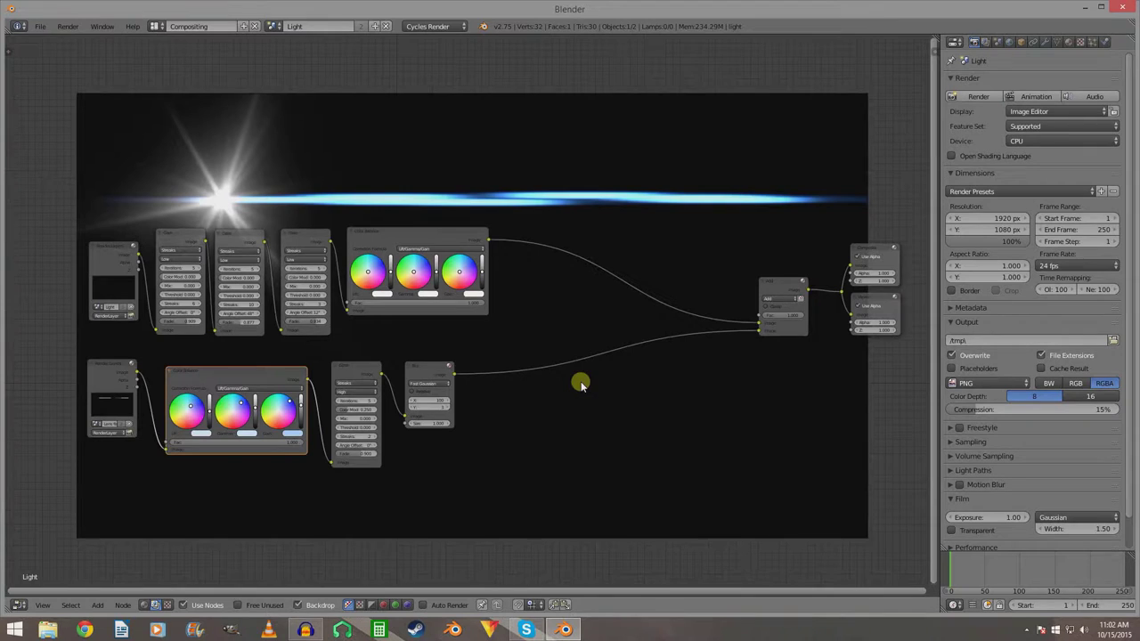
pyautogui.scroll(1, 517, 320)
pyautogui.moveTo(517, 320); pyautogui.dragTo(555, 377, button='middle')
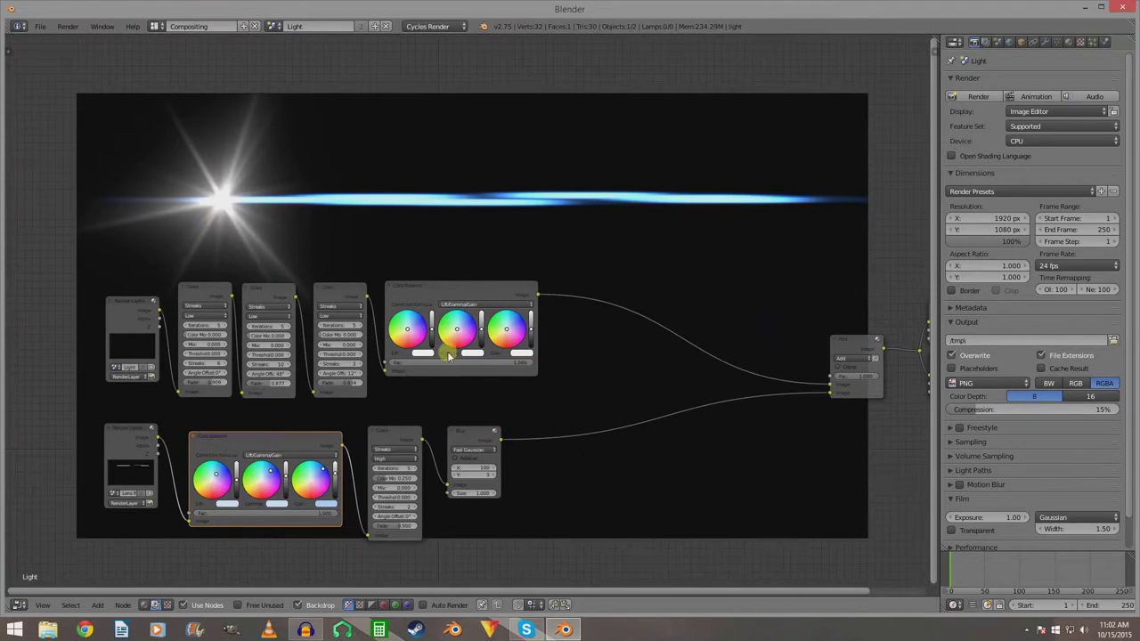
pyautogui.scroll(1, 565, 382)
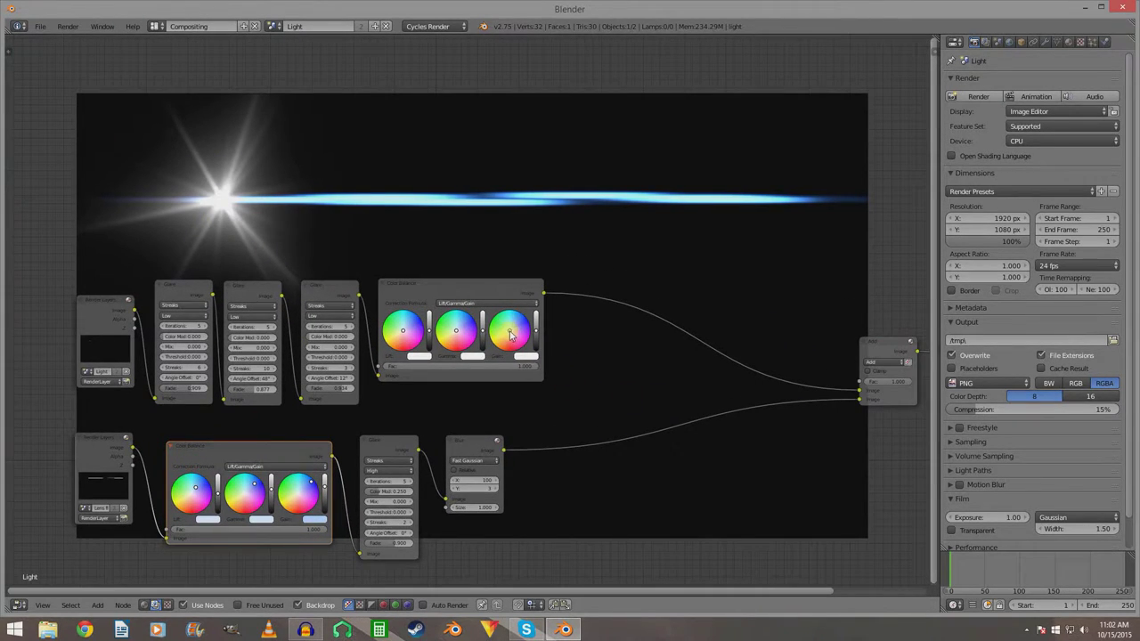
pyautogui.moveTo(510, 334); pyautogui.dragTo(516, 327)
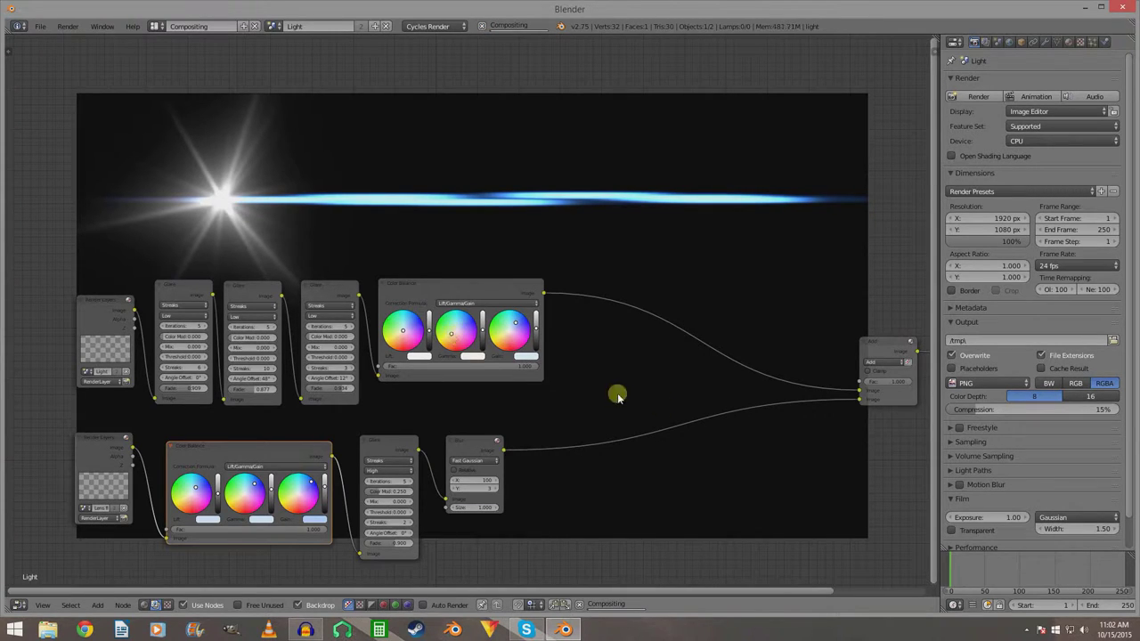
# Add a Glare node above the light's glare chain and feed it from the Light scene's Render Layers image output.
pyautogui.scroll(-2, 662, 405)
pyautogui.moveTo(636, 399); pyautogui.dragTo(612, 411, button='middle')
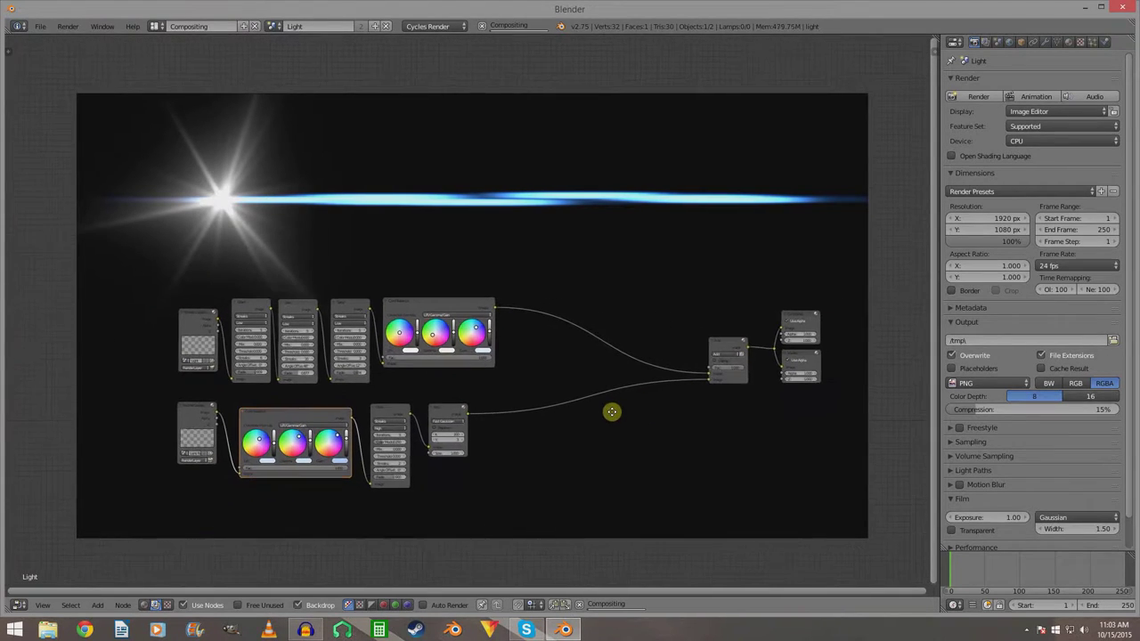
pyautogui.scroll(1, 611, 411)
pyautogui.scroll(2, 606, 374)
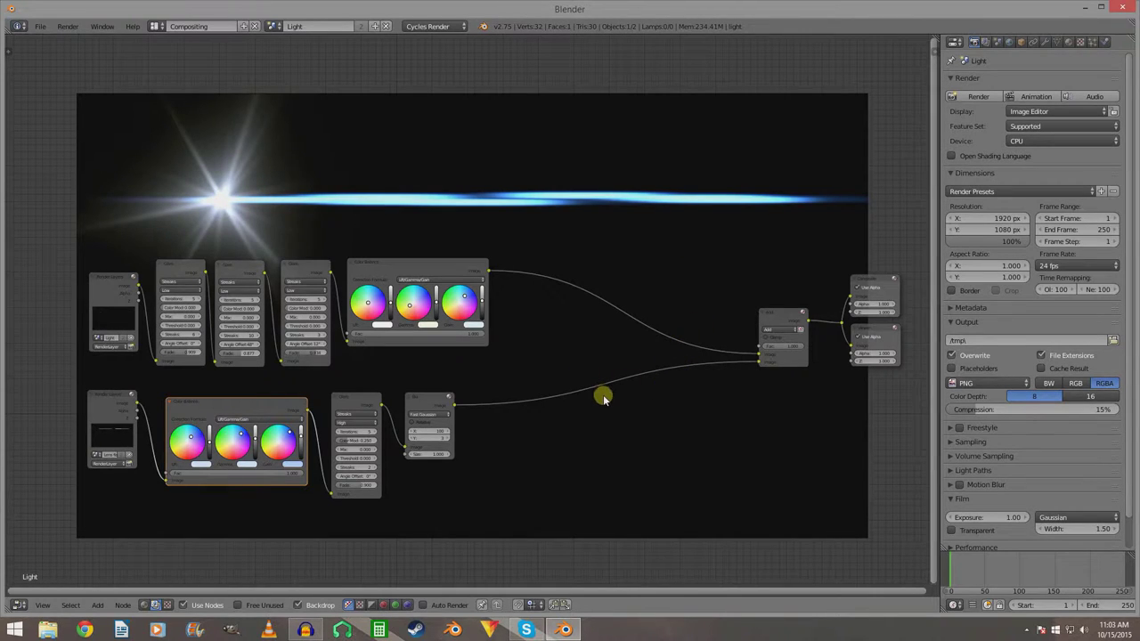
pyautogui.press('Home')
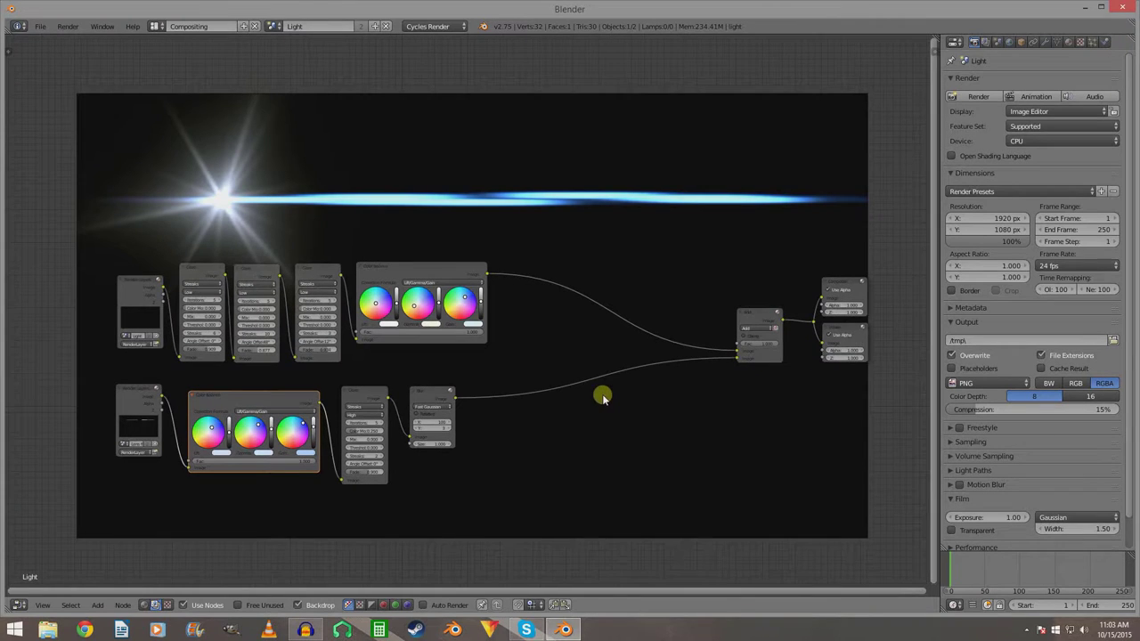
pyautogui.hotkey('shift', 'a')
pyautogui.moveTo(527, 340)
pyautogui.moveTo(509, 362)
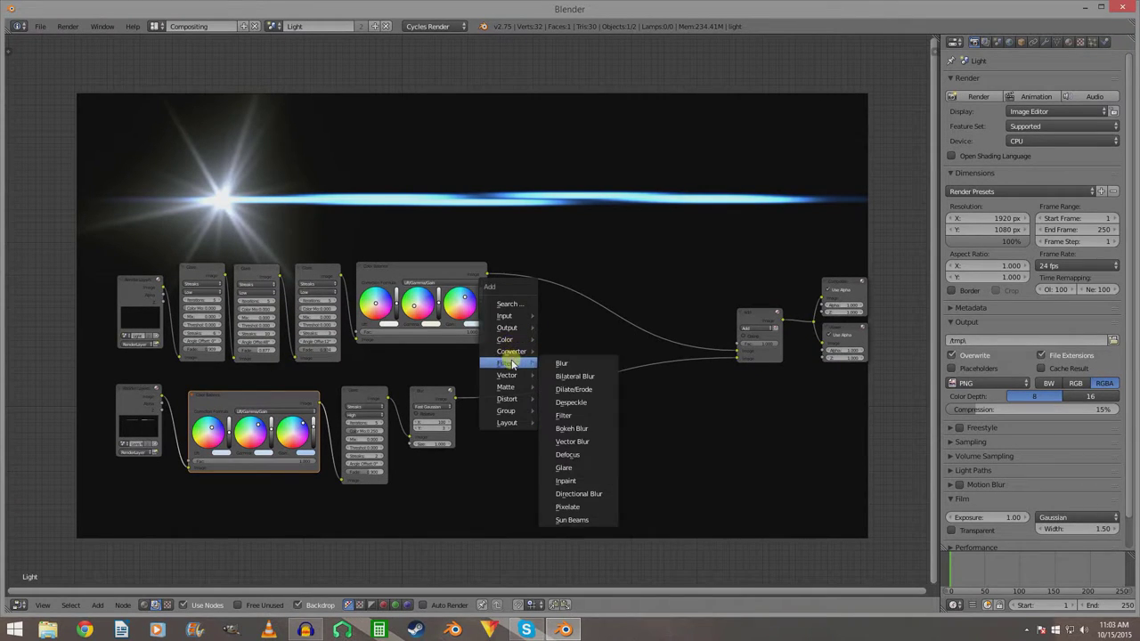
pyautogui.click(579, 468)
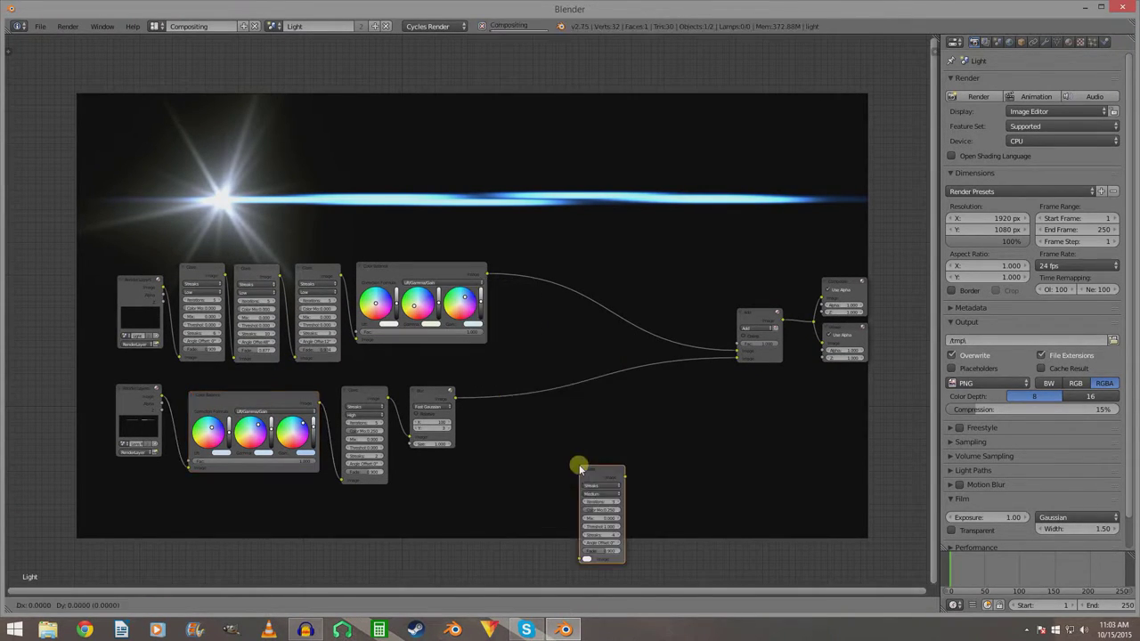
pyautogui.click(586, 434)
pyautogui.moveTo(597, 441); pyautogui.dragTo(214, 147)
pyautogui.moveTo(161, 287); pyautogui.dragTo(209, 234)
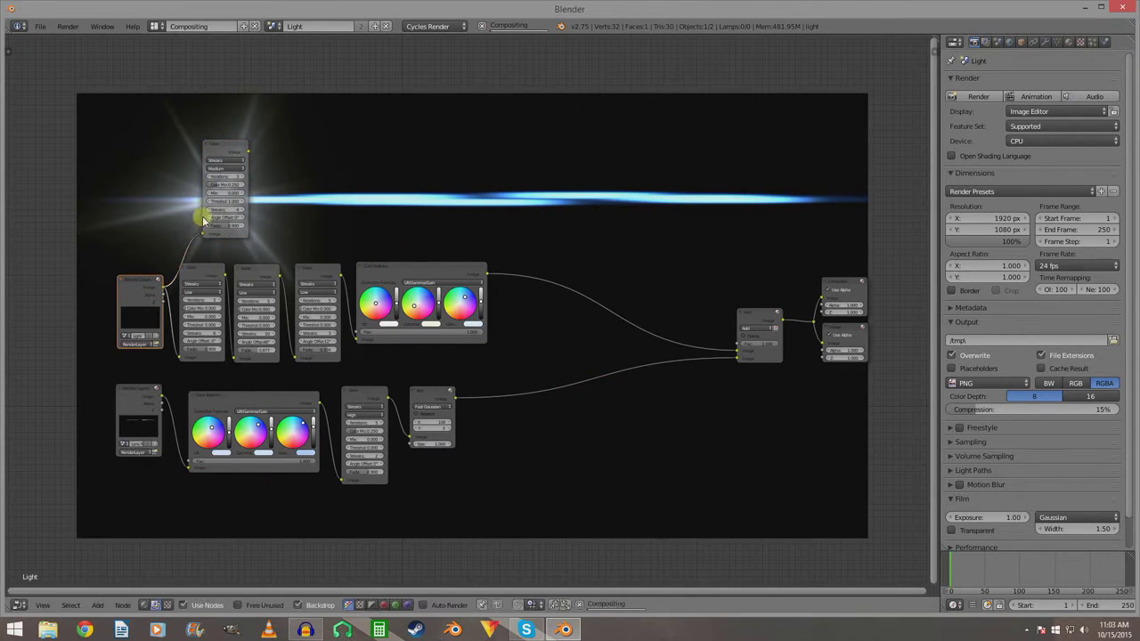
pyautogui.moveTo(234, 152); pyautogui.dragTo(212, 151)
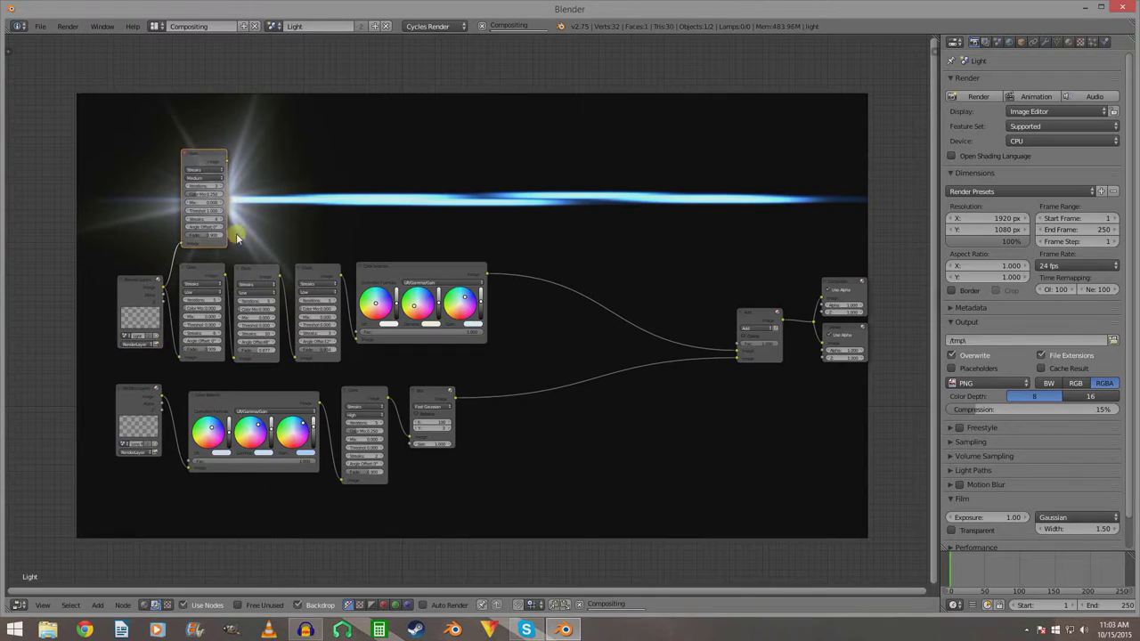
# Duplicate the Add node, insert the copy between the original Add and the outputs, and connect the new Glare's image to it.
pyautogui.click(750, 314)
pyautogui.hotkey('shift', 'd')
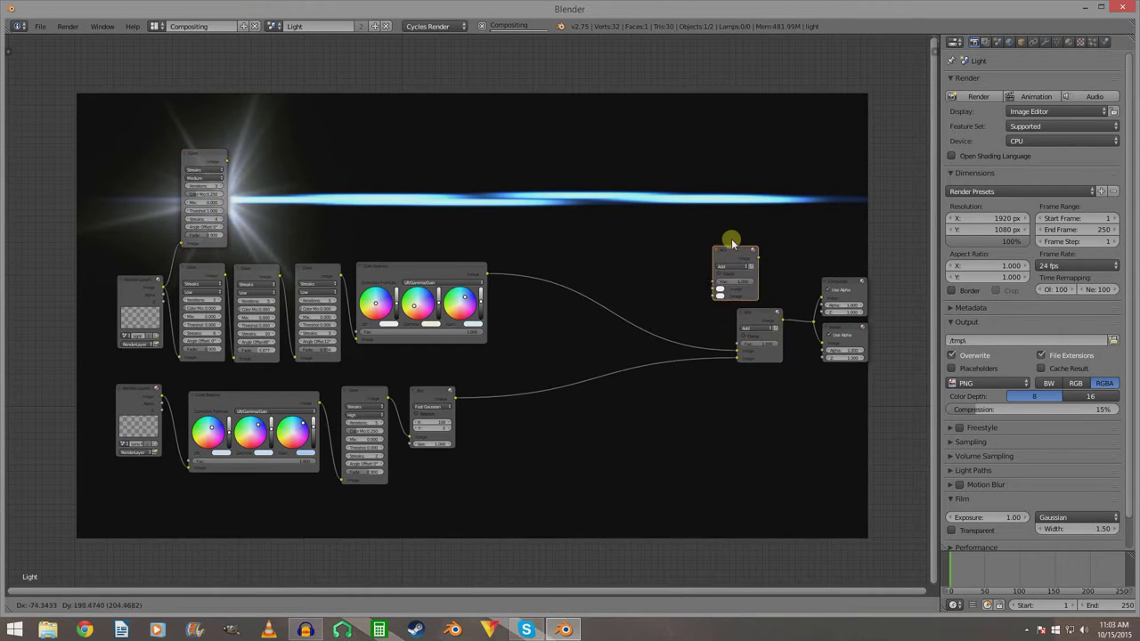
pyautogui.click(738, 234)
pyautogui.moveTo(735, 318); pyautogui.dragTo(533, 325)
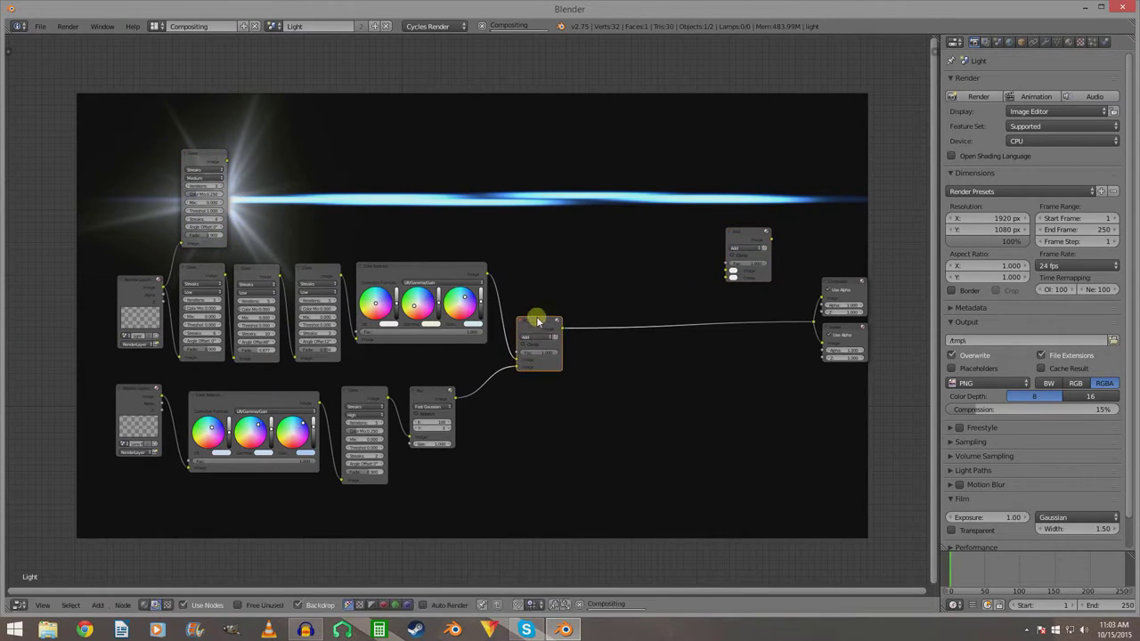
pyautogui.moveTo(746, 230); pyautogui.dragTo(633, 298)
pyautogui.moveTo(227, 161); pyautogui.dragTo(618, 326)
# Set the new Glare node to Ghosts with High quality and a threshold of 0.000.
pyautogui.scroll(2, 484, 249)
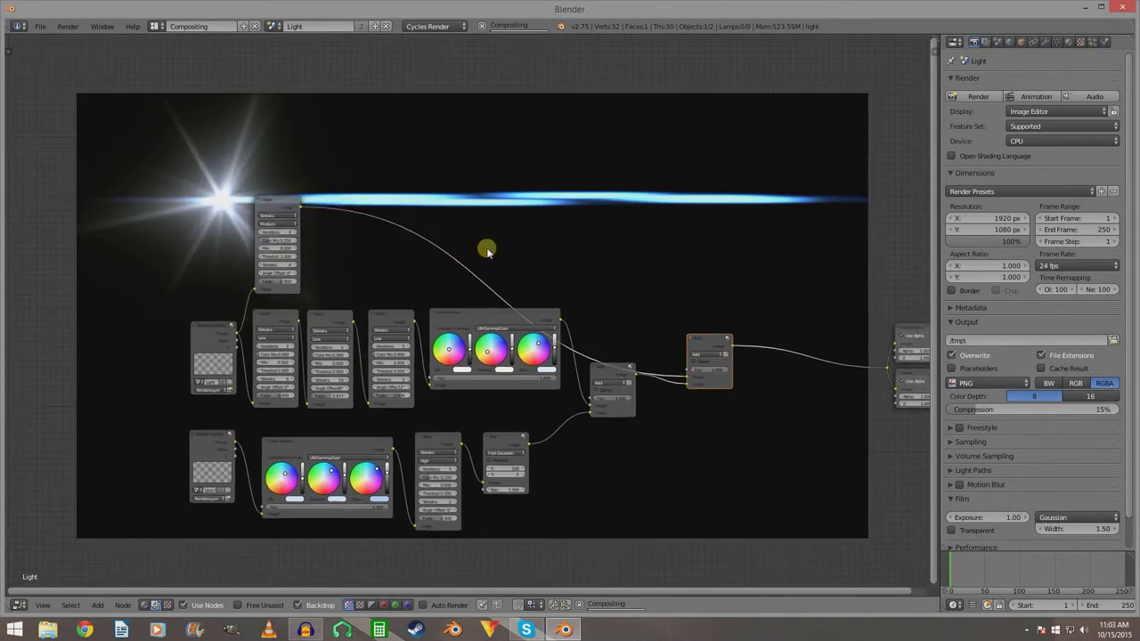
pyautogui.click(258, 203)
pyautogui.click(250, 171)
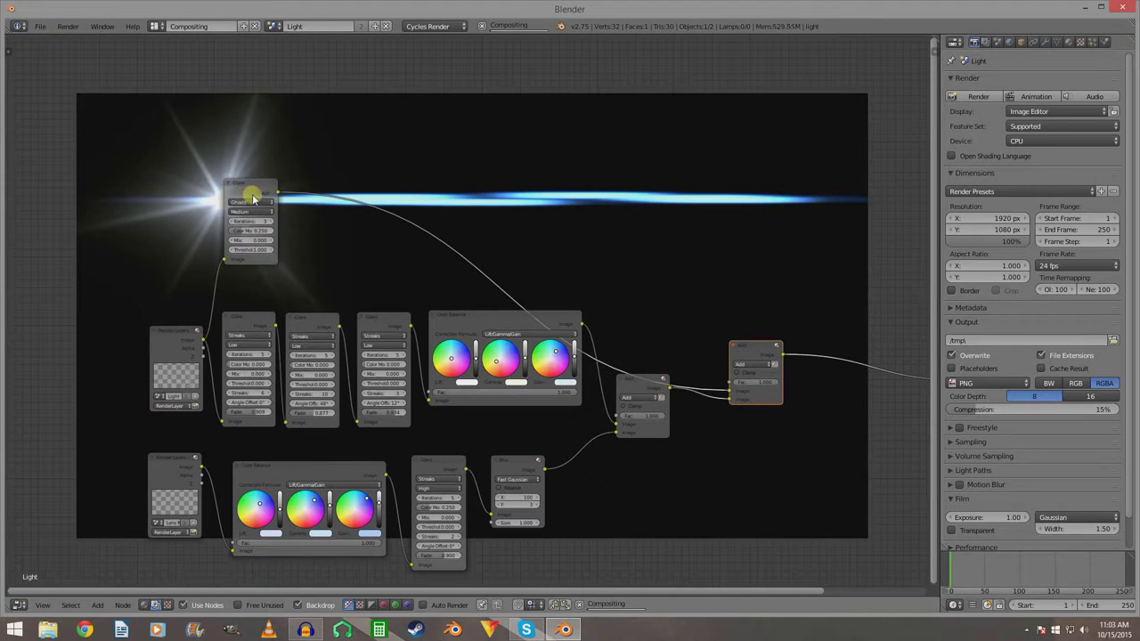
pyautogui.click(264, 212)
pyautogui.click(252, 204)
pyautogui.moveTo(258, 249); pyautogui.dragTo(226, 249)
# Move the Ghosts Glare node closer to the light's row of Streaks Glare nodes.
pyautogui.scroll(-3, 583, 380)
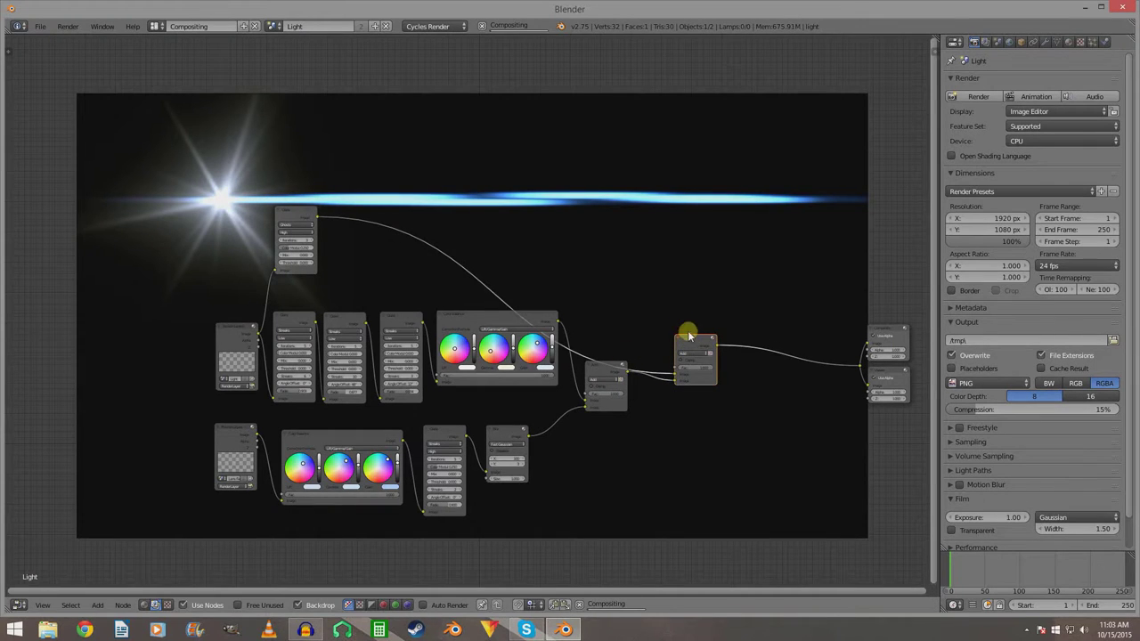
pyautogui.moveTo(397, 249); pyautogui.dragTo(414, 273, button='middle')
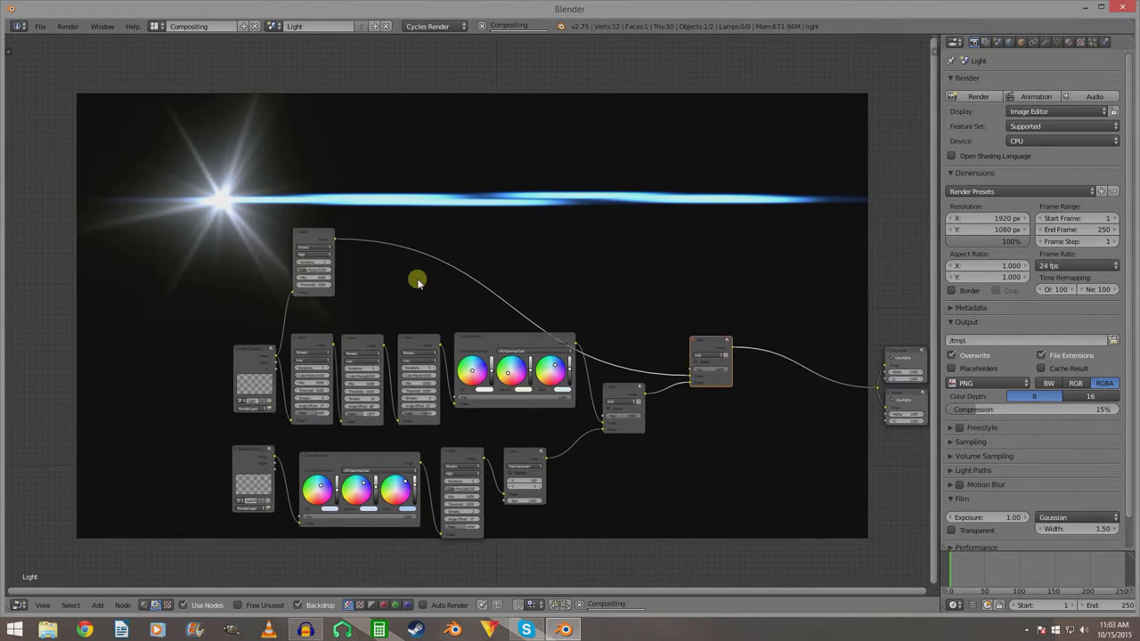
pyautogui.scroll(-2, 414, 271)
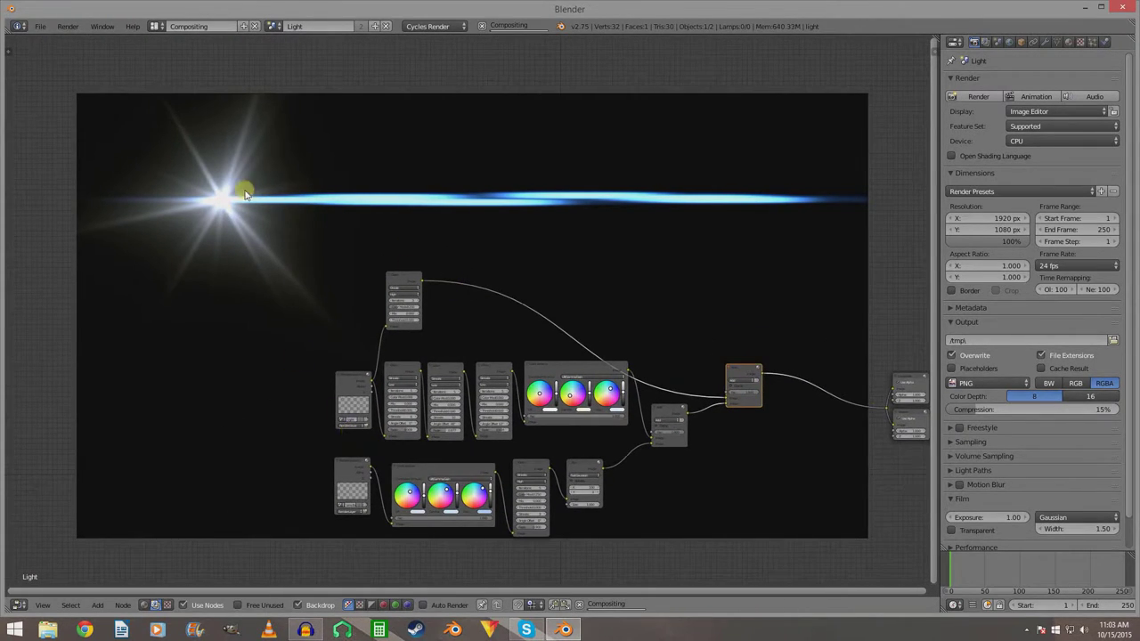
pyautogui.moveTo(522, 333); pyautogui.dragTo(474, 391, button='middle')
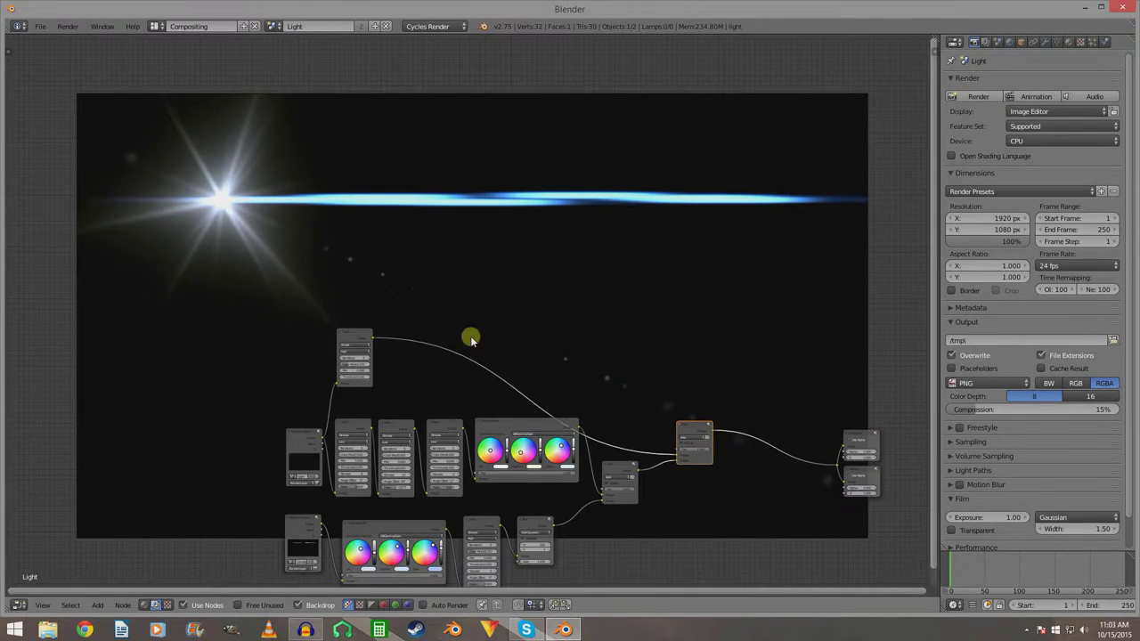
pyautogui.scroll(3, 511, 364)
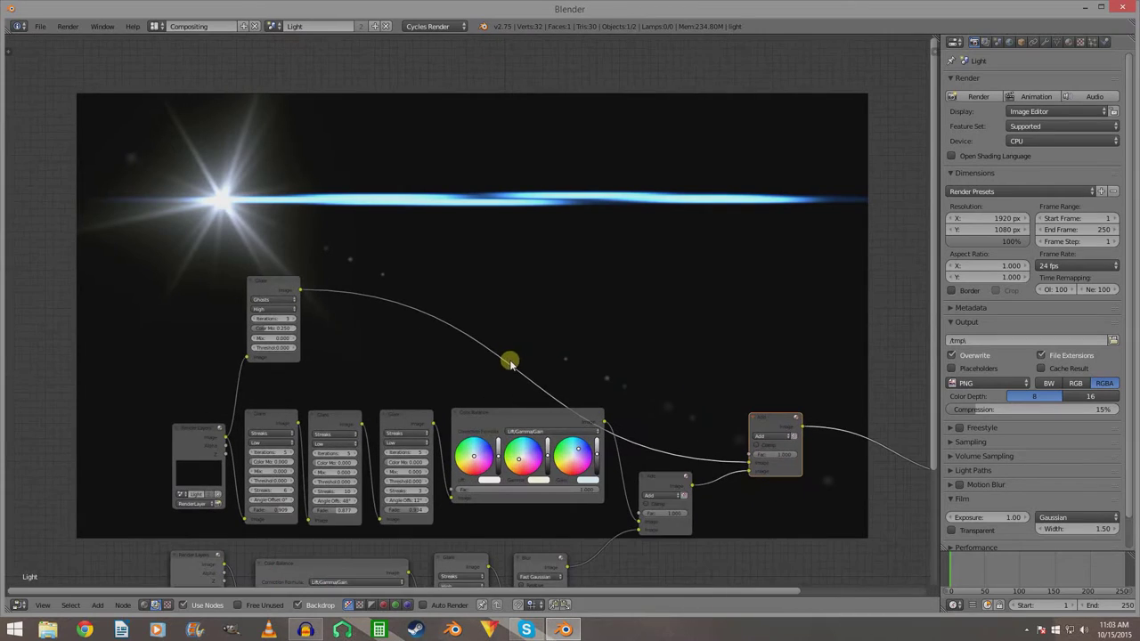
pyautogui.moveTo(510, 363); pyautogui.dragTo(519, 315, button='middle')
pyautogui.scroll(1, 520, 315)
pyautogui.moveTo(282, 224); pyautogui.dragTo(268, 256)
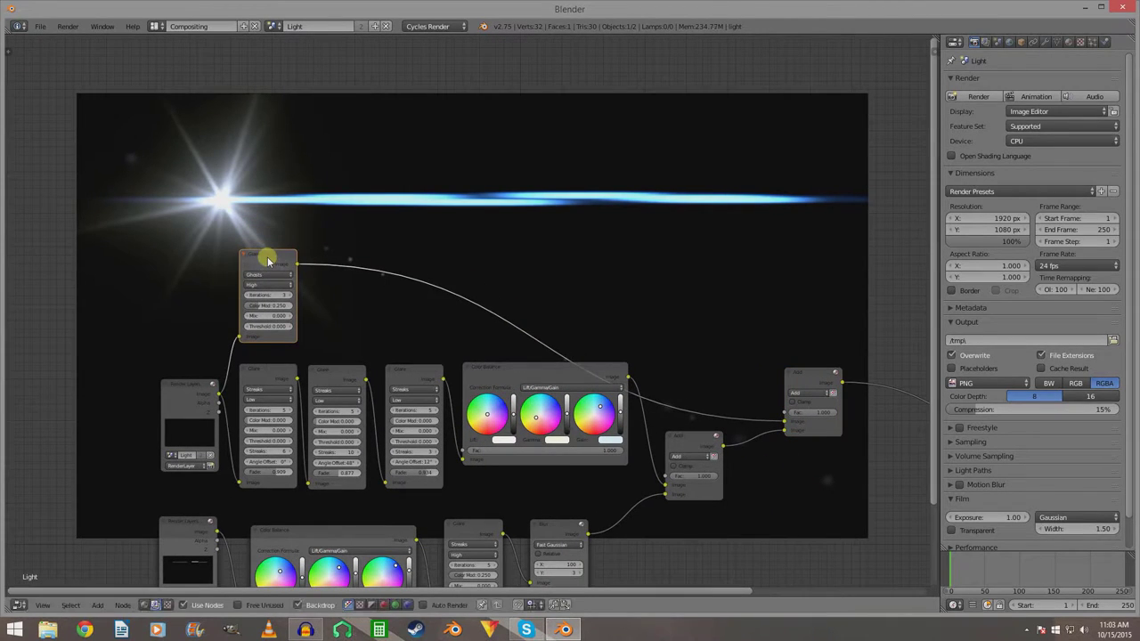
# Increase the factor of the final Add node that combines the ghosts with the star and streak.
pyautogui.moveTo(302, 303); pyautogui.dragTo(265, 384, button='middle')
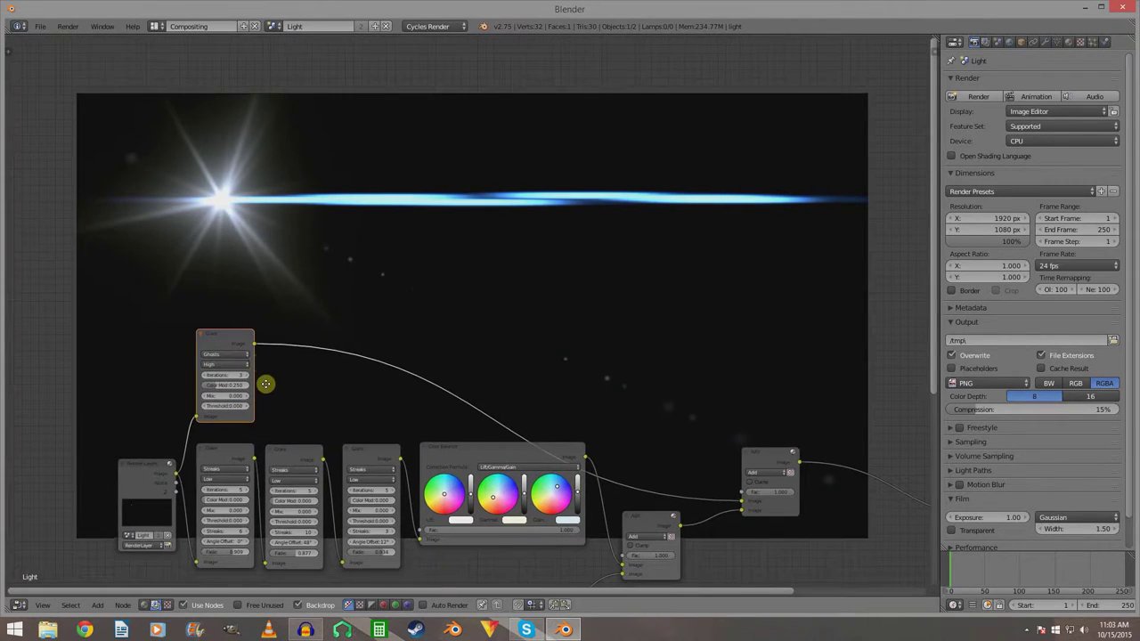
pyautogui.moveTo(864, 446); pyautogui.dragTo(801, 382, button='middle')
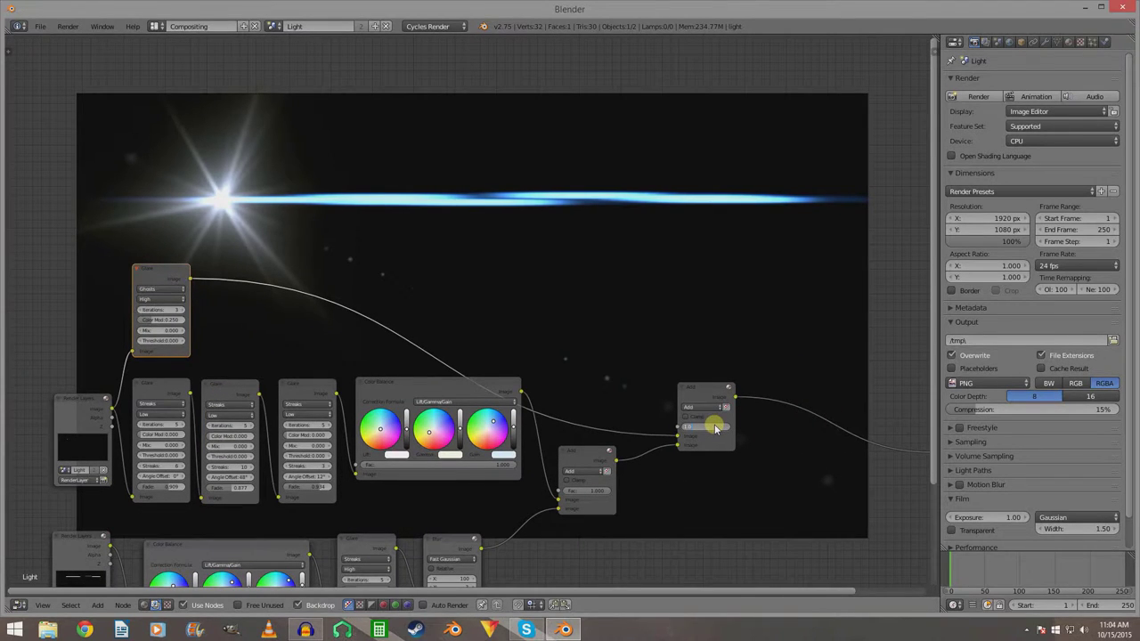
pyautogui.press('Return')
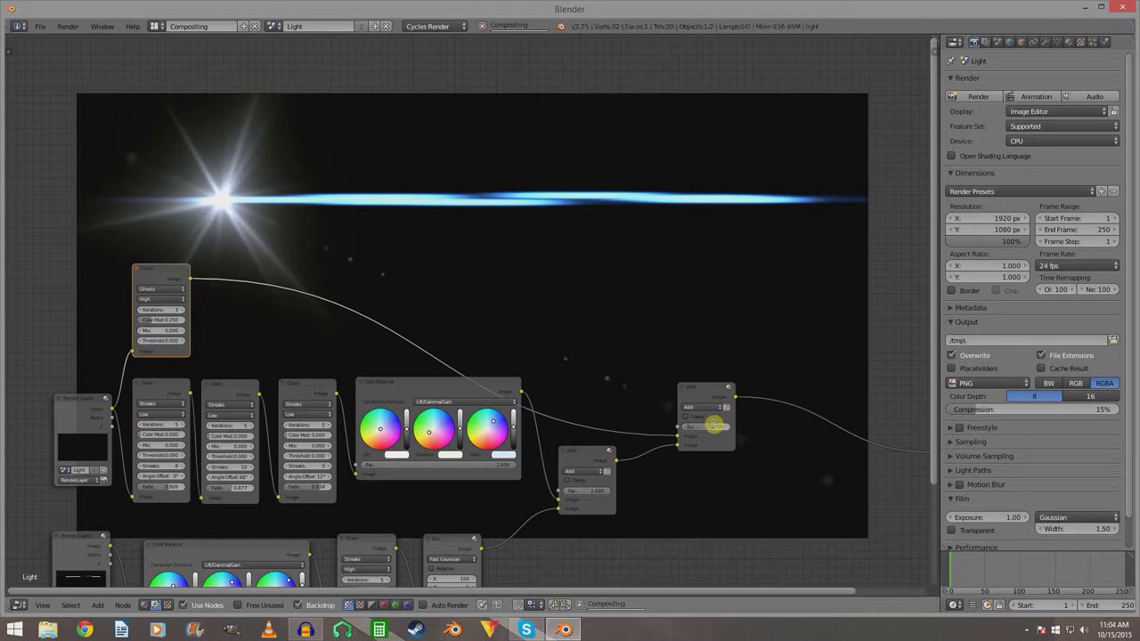
pyautogui.scroll(-2, 708, 476)
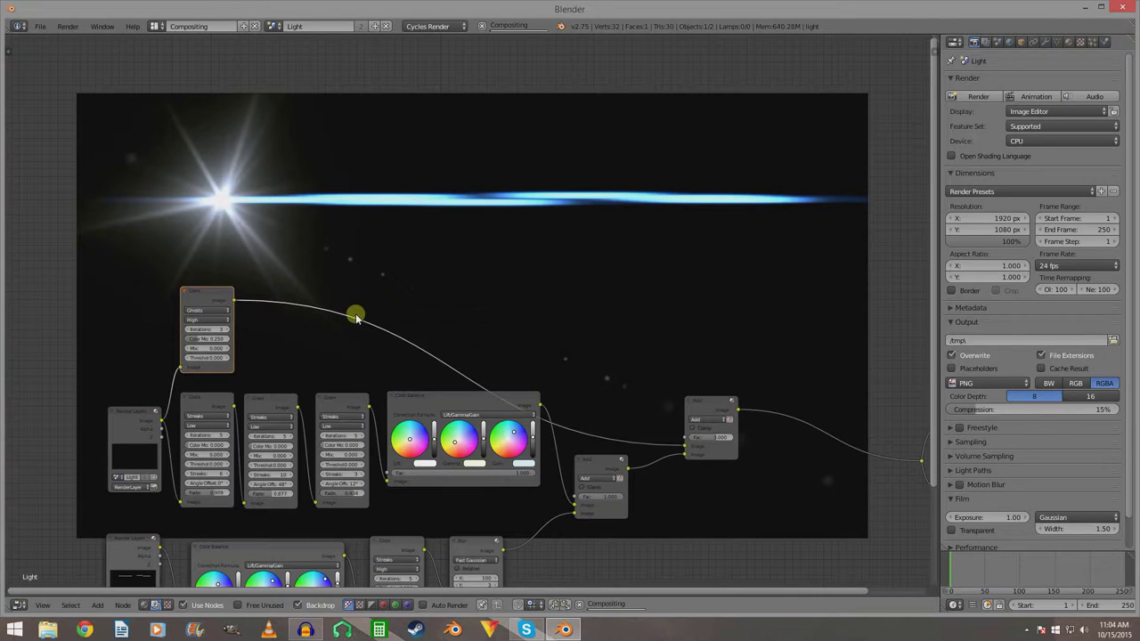
pyautogui.moveTo(349, 356); pyautogui.dragTo(364, 368, button='middle')
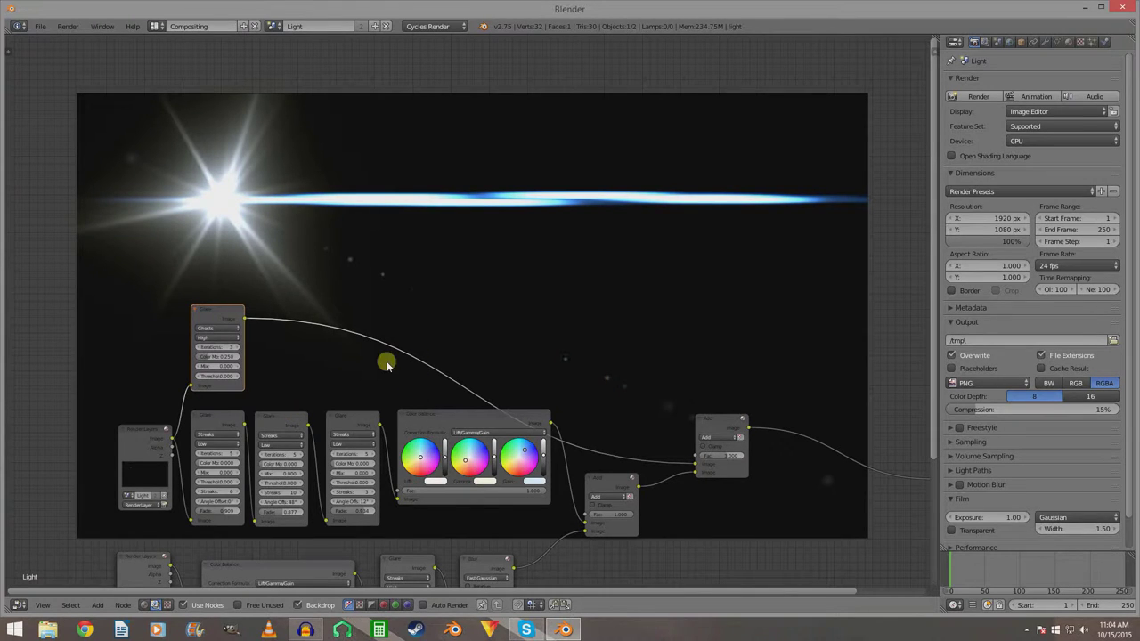
pyautogui.scroll(2, 333, 363)
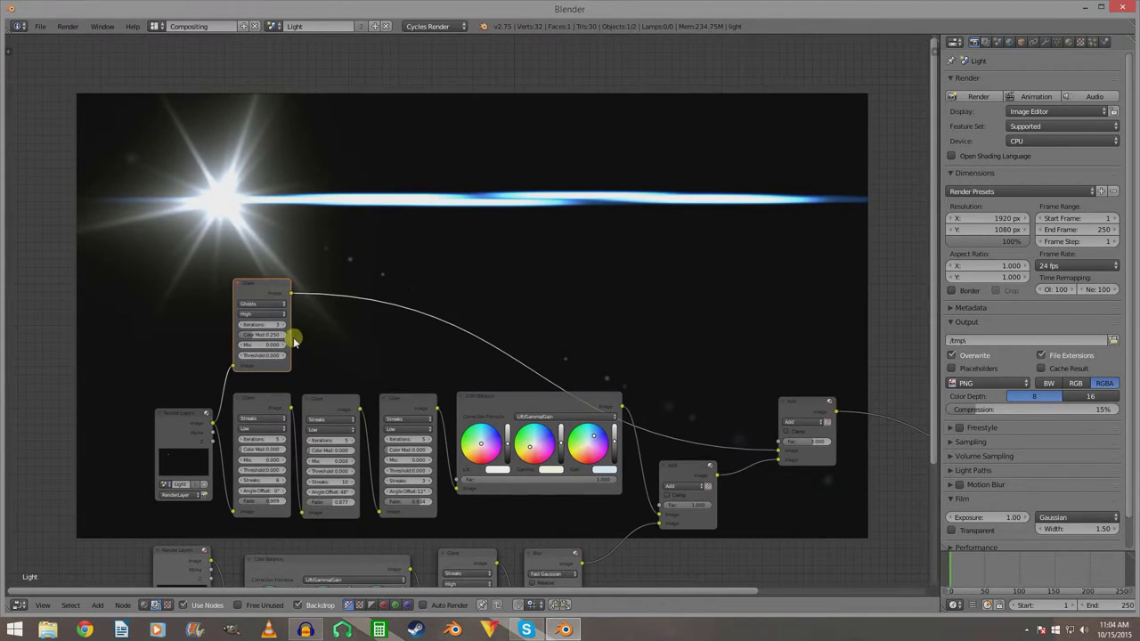
# Duplicate the Ghosts Glare node, insert the copy directly after the original, and raise its iterations by one.
pyautogui.scroll(-3, 445, 386)
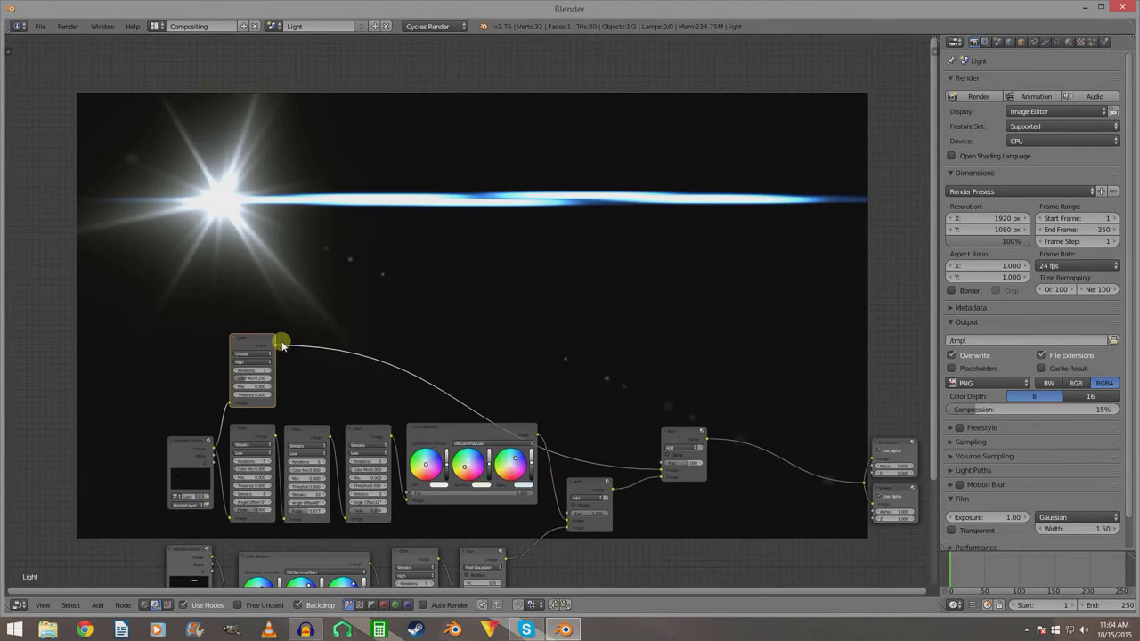
pyautogui.hotkey('shift', 'd')
pyautogui.click(333, 377)
pyautogui.scroll(1, 314, 407)
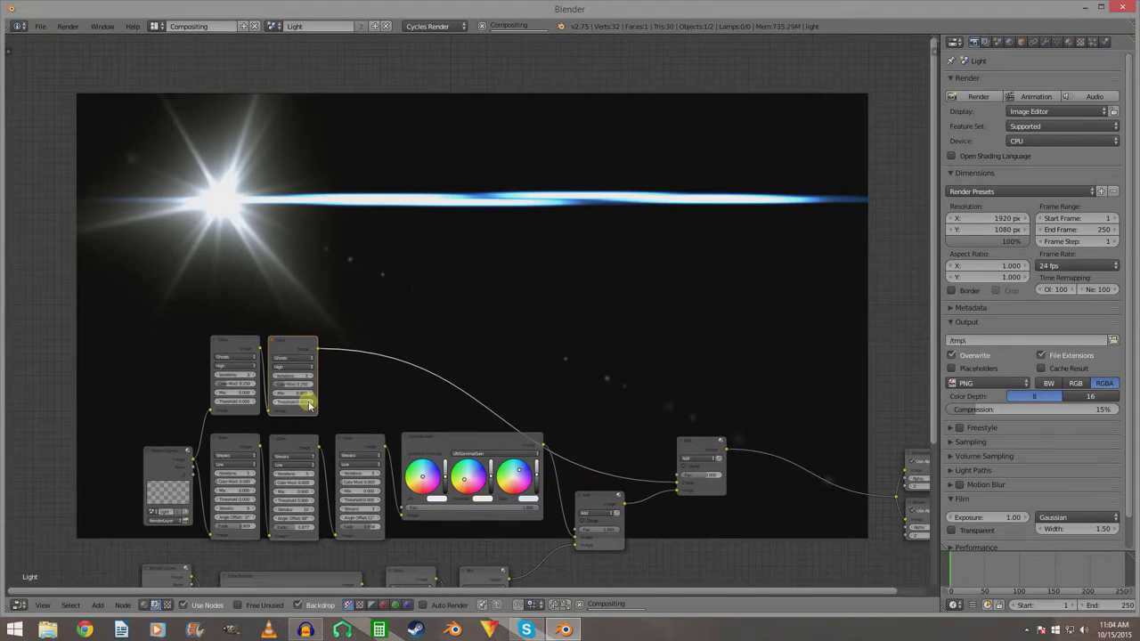
pyautogui.click(310, 377)
pyautogui.scroll(-1, 563, 404)
pyautogui.moveTo(300, 339); pyautogui.dragTo(252, 347)
pyautogui.scroll(-1, 419, 393)
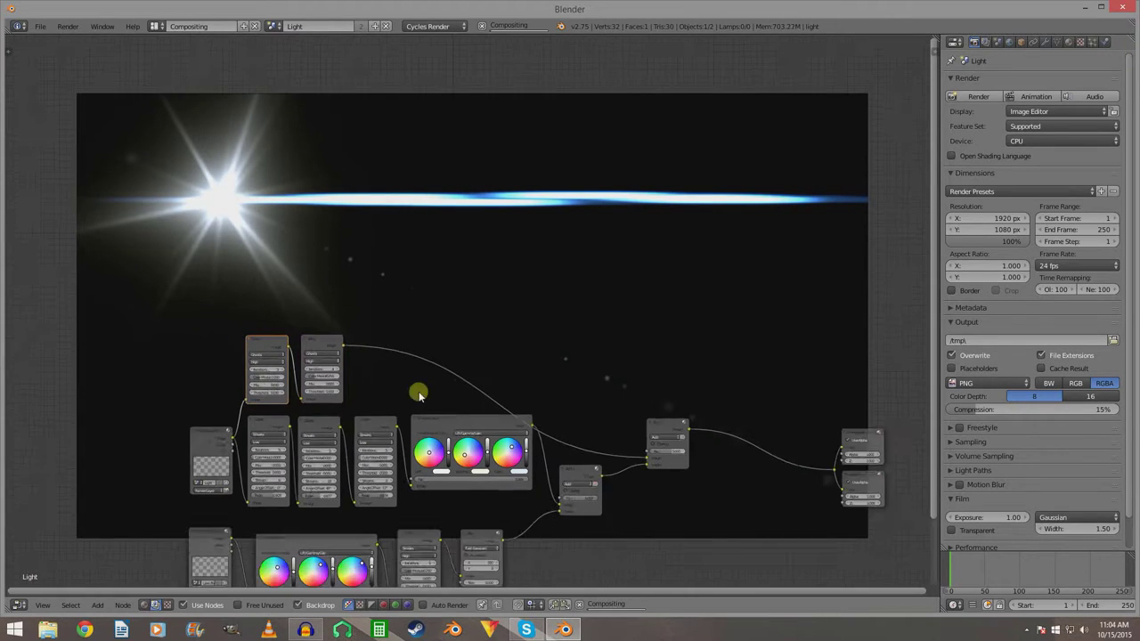
# Examine the ghosts across the composite backdrop and the overall node layout.
pyautogui.scroll(-1, 418, 393)
pyautogui.keyDown('shift'); pyautogui.scroll(-1, 374, 347); pyautogui.keyUp('shift')
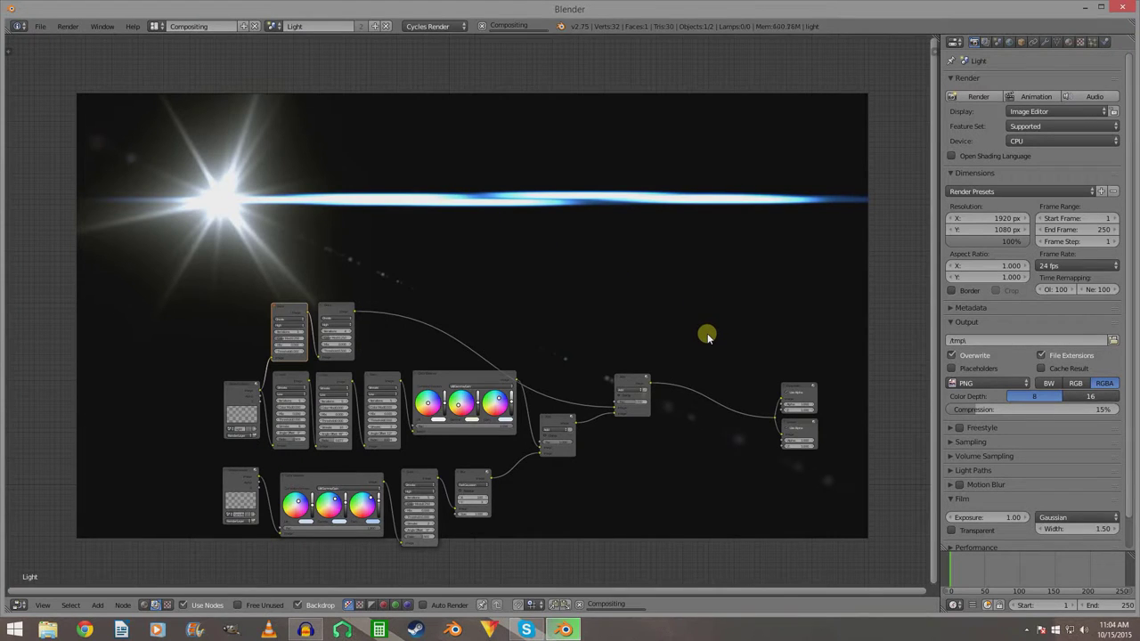
pyautogui.moveTo(704, 344); pyautogui.dragTo(603, 378, button='middle')
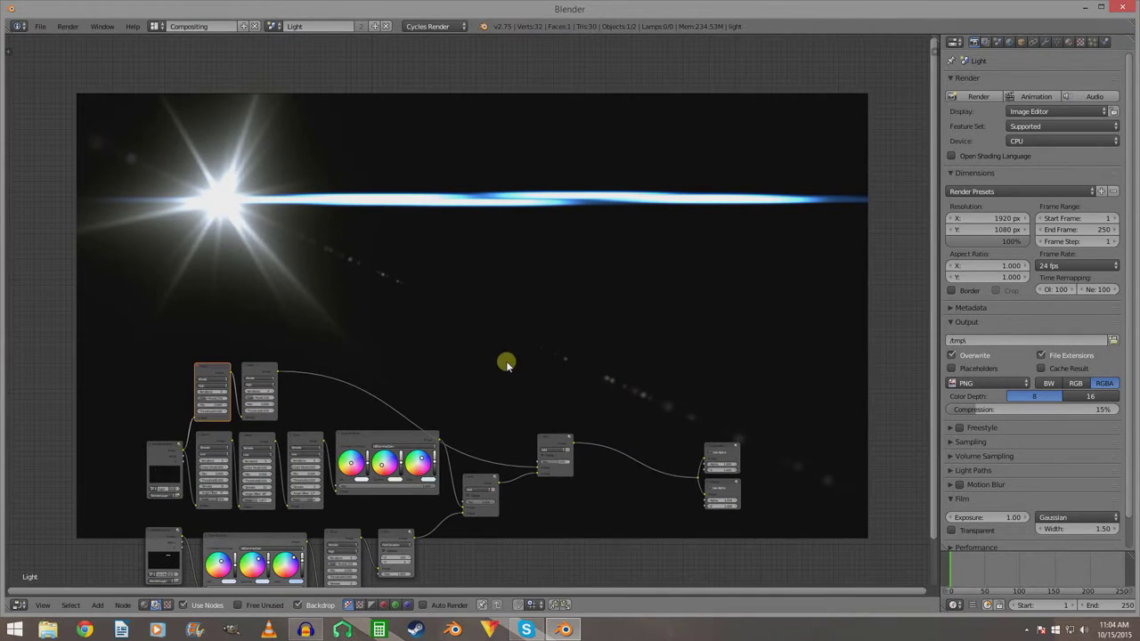
pyautogui.scroll(-2, 505, 360)
pyautogui.moveTo(512, 374); pyautogui.dragTo(501, 272, button='middle')
pyautogui.scroll(2, 501, 272)
pyautogui.moveTo(633, 399); pyautogui.dragTo(638, 375, button='middle')
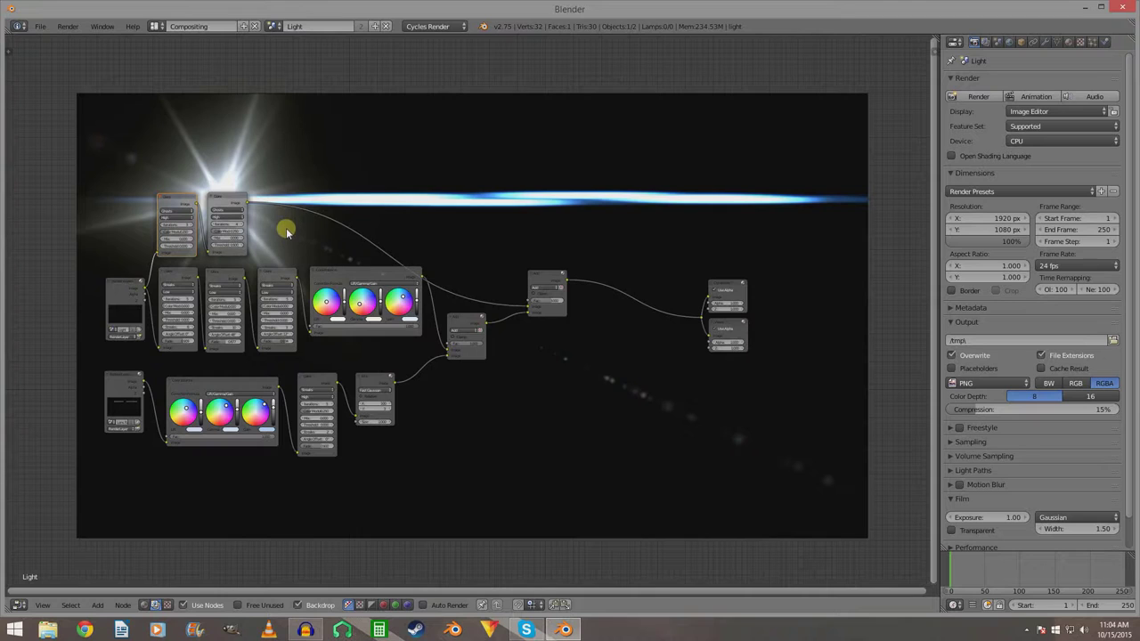
pyautogui.scroll(-2, 523, 356)
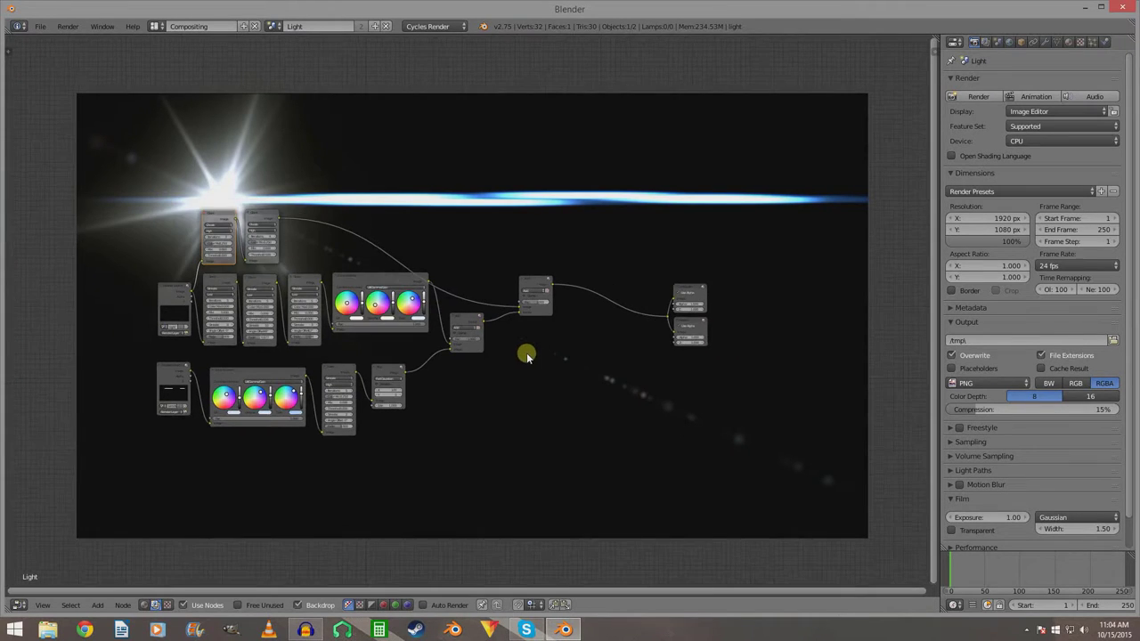
pyautogui.keyDown('shift'); pyautogui.scroll(3, 526, 374); pyautogui.keyUp('shift')
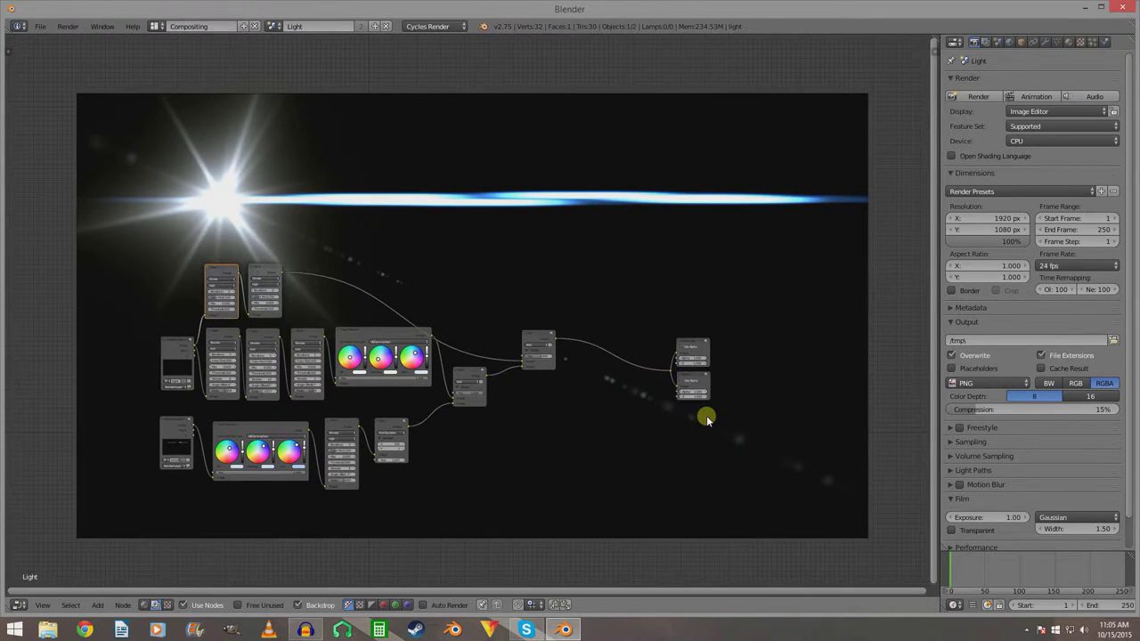
pyautogui.scroll(2, 644, 460)
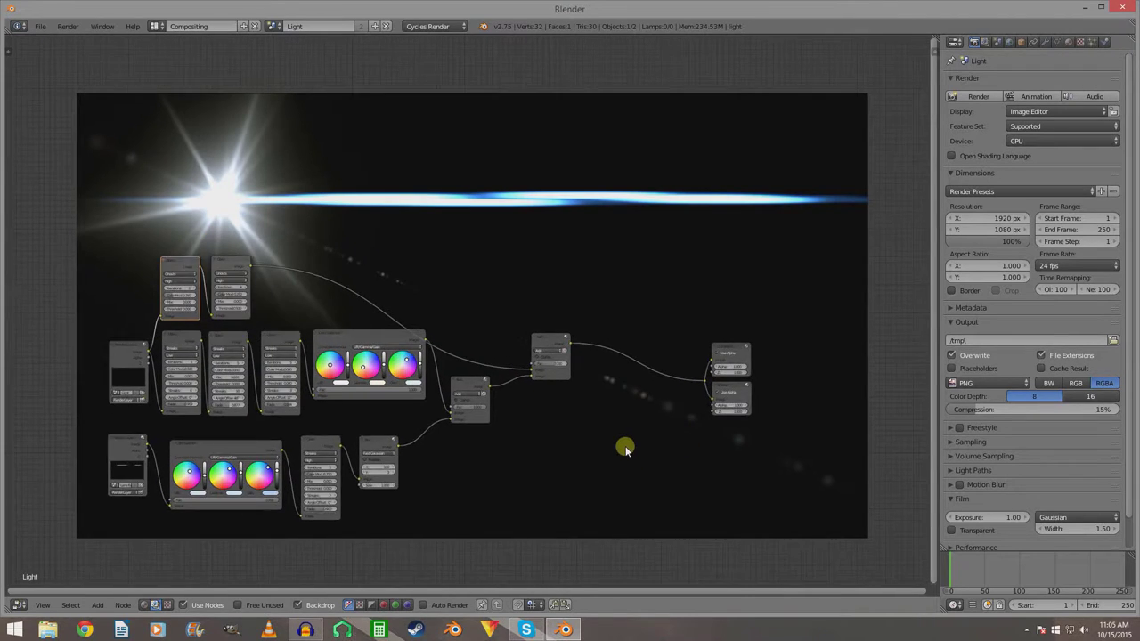
# Move the final Add node up, then insert a Color Balance node after the second Ghosts glare with a bluish gain.
pyautogui.moveTo(542, 323); pyautogui.dragTo(522, 300)
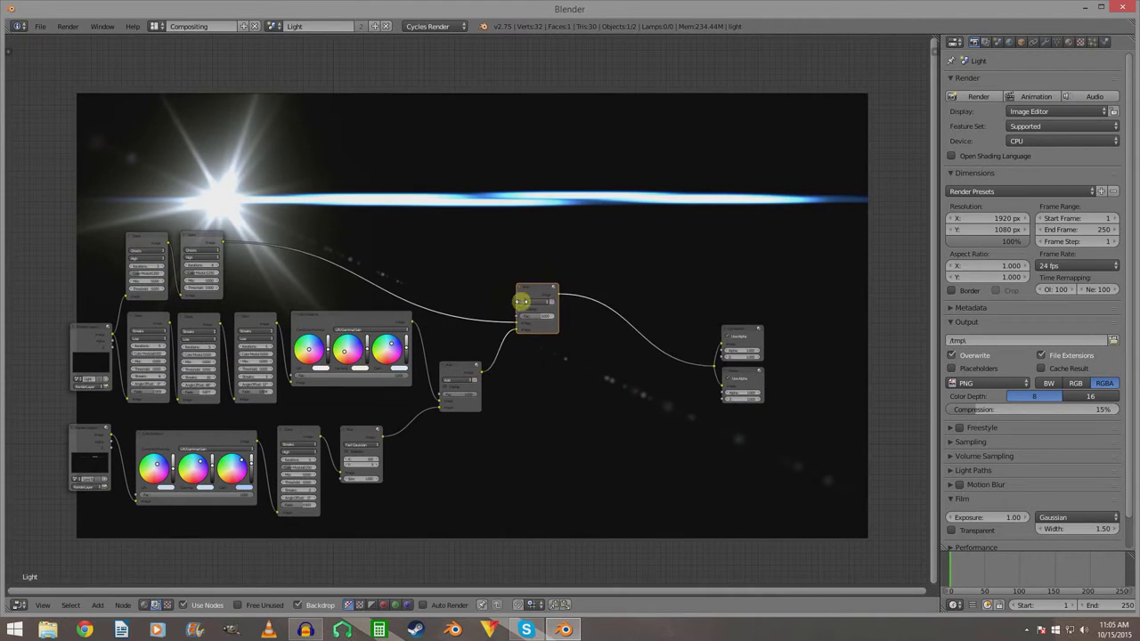
pyautogui.moveTo(369, 300); pyautogui.dragTo(437, 356, button='middle')
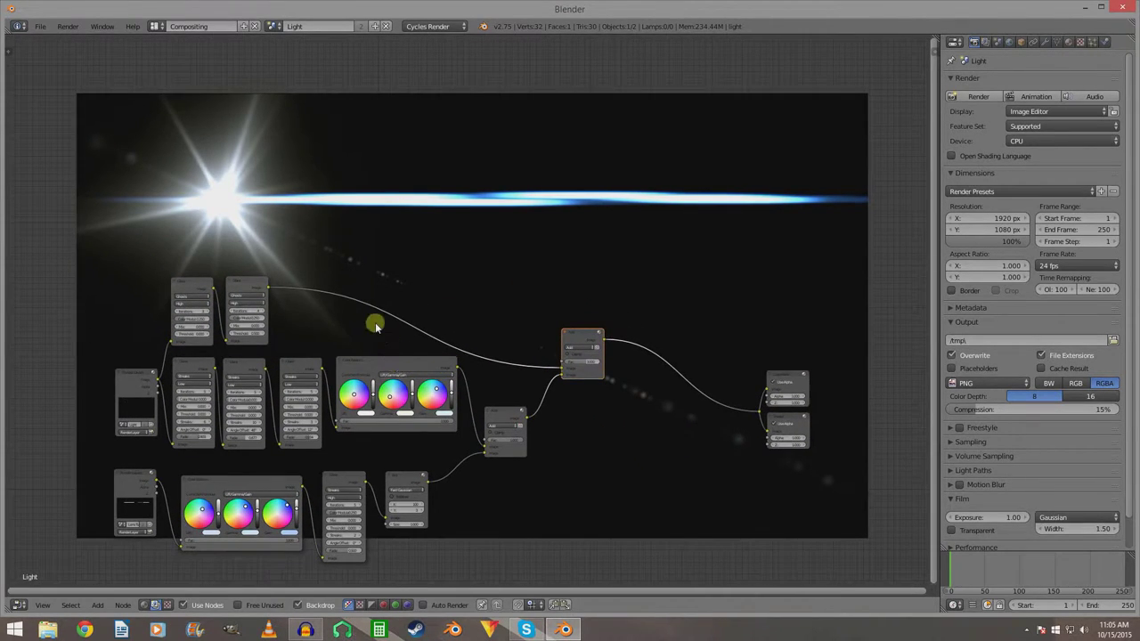
pyautogui.hotkey('shift', 'a')
pyautogui.moveTo(376, 328)
pyautogui.moveTo(363, 300)
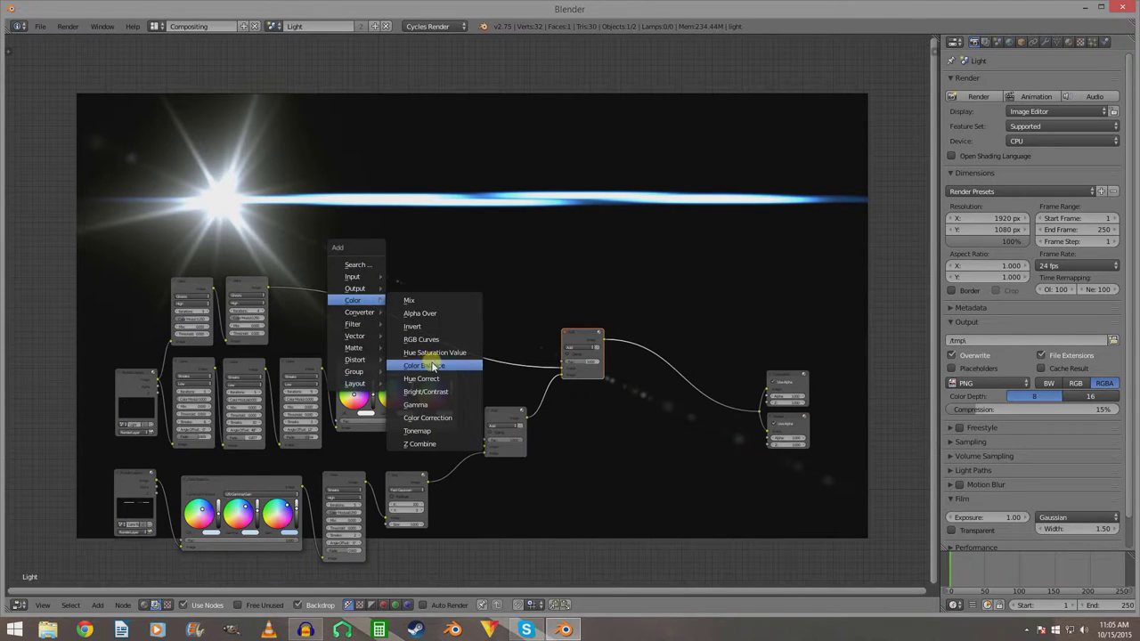
pyautogui.click(429, 356)
pyautogui.click(283, 267)
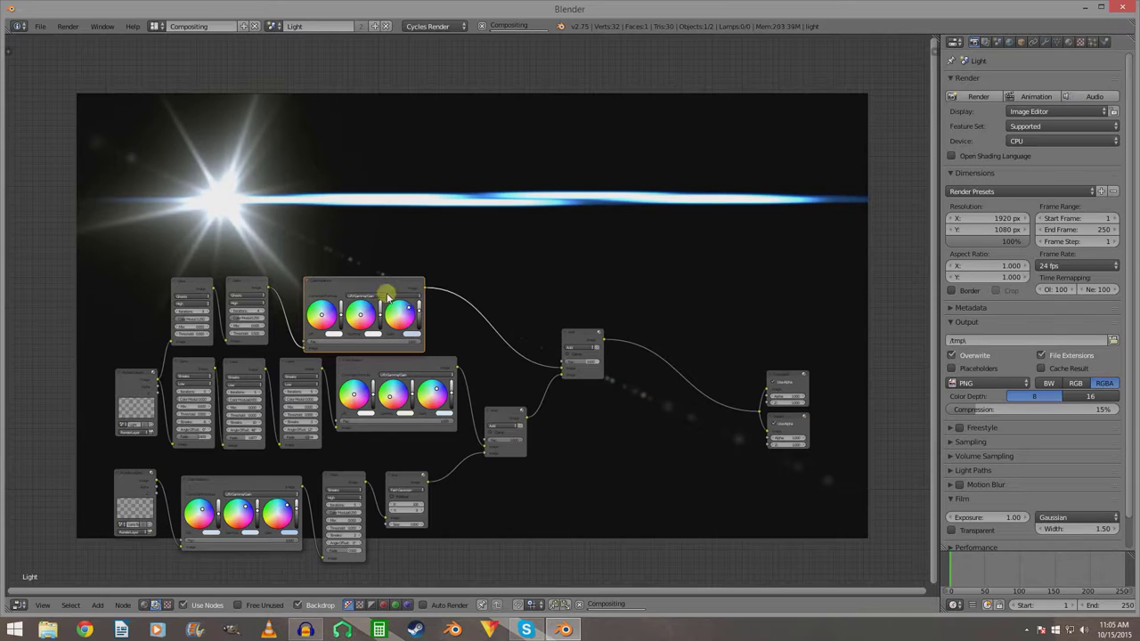
pyautogui.moveTo(369, 283); pyautogui.dragTo(345, 278)
# Examine the blue-tinted ghosts in the composite with the nodes moved clear of them.
pyautogui.scroll(-1, 572, 392)
pyautogui.scroll(-1, 572, 392)
pyautogui.moveTo(573, 392); pyautogui.dragTo(432, 444, button='middle')
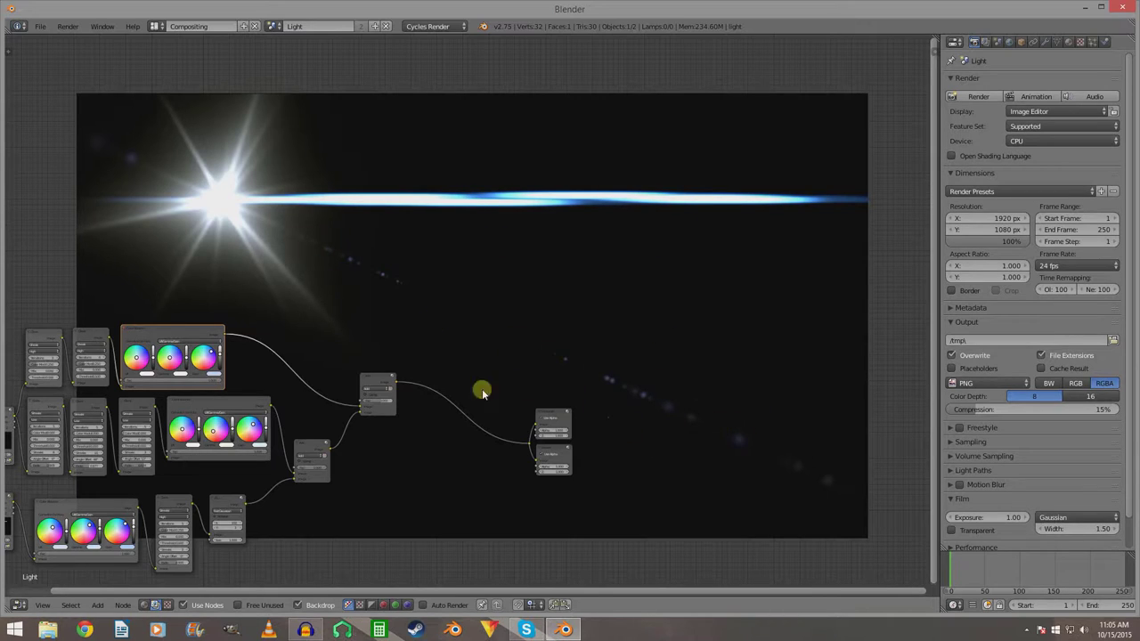
pyautogui.press('Home')
pyautogui.scroll(-1, 577, 472)
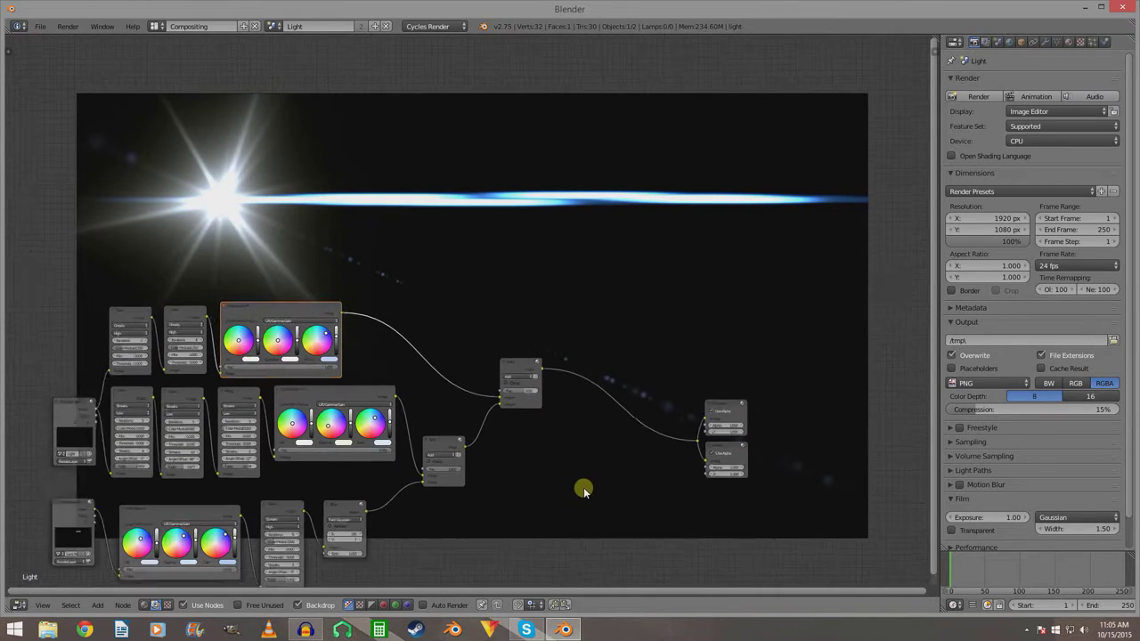
pyautogui.scroll(-3, 583, 490)
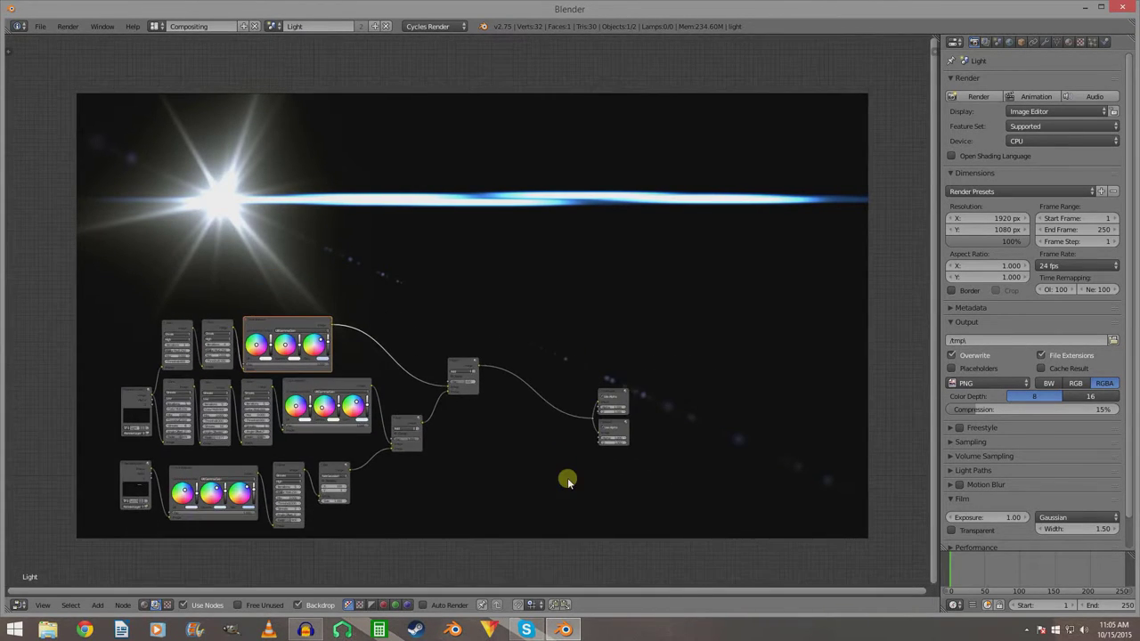
pyautogui.moveTo(567, 477); pyautogui.dragTo(590, 524, button='middle')
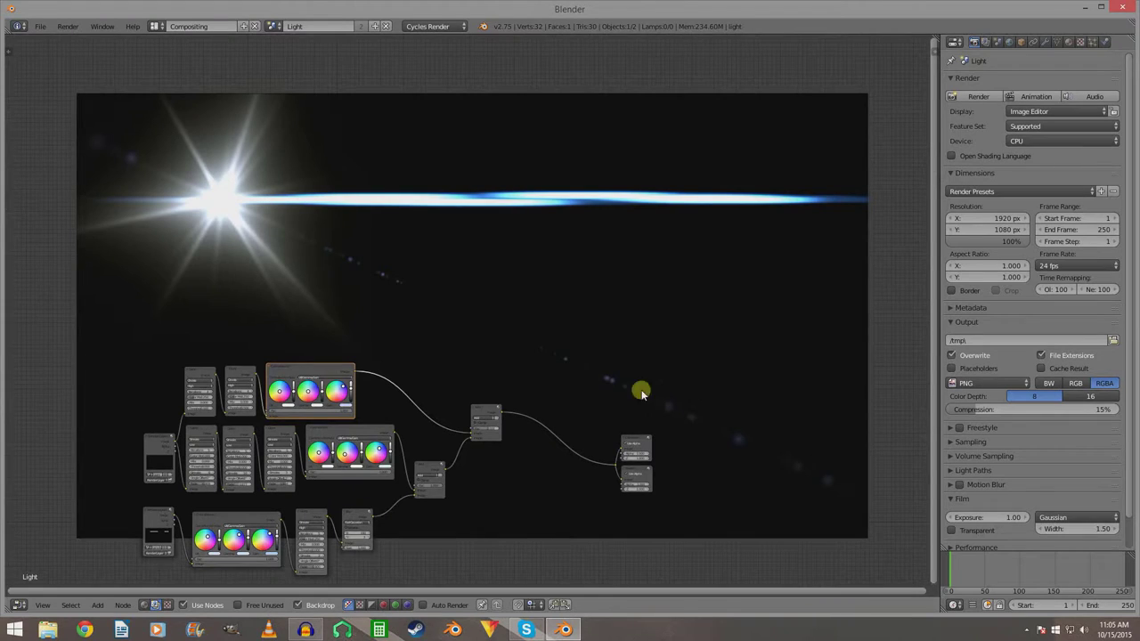
# Switch to the Default screen layout, check the Lens flare streak scene, and return to the Light scene.
pyautogui.click(155, 27)
pyautogui.click(189, 80)
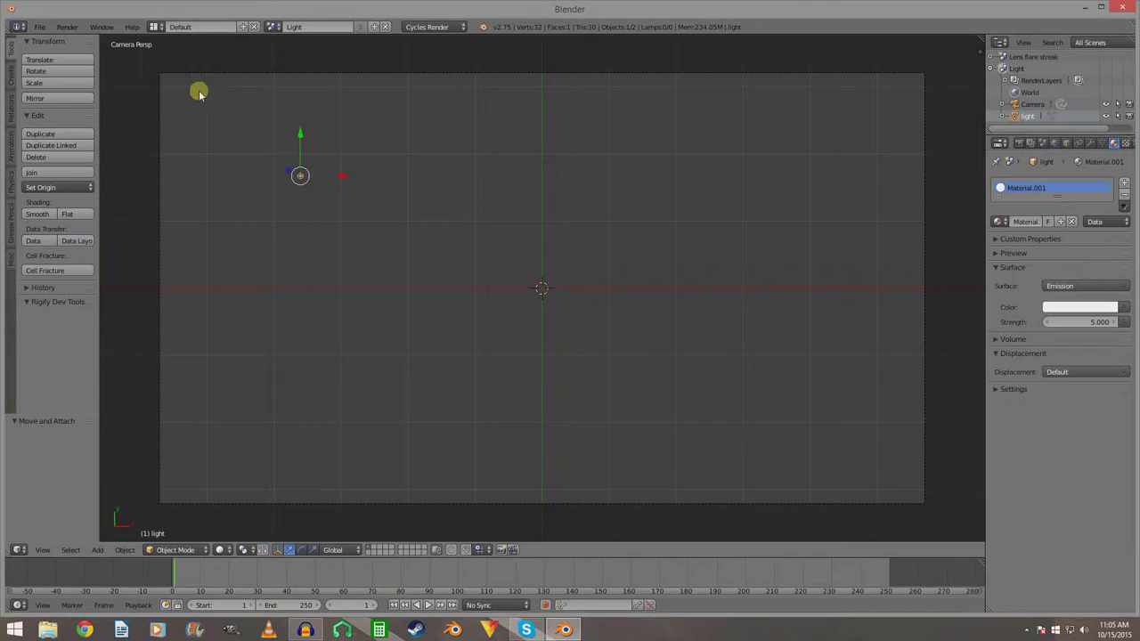
pyautogui.click(270, 27)
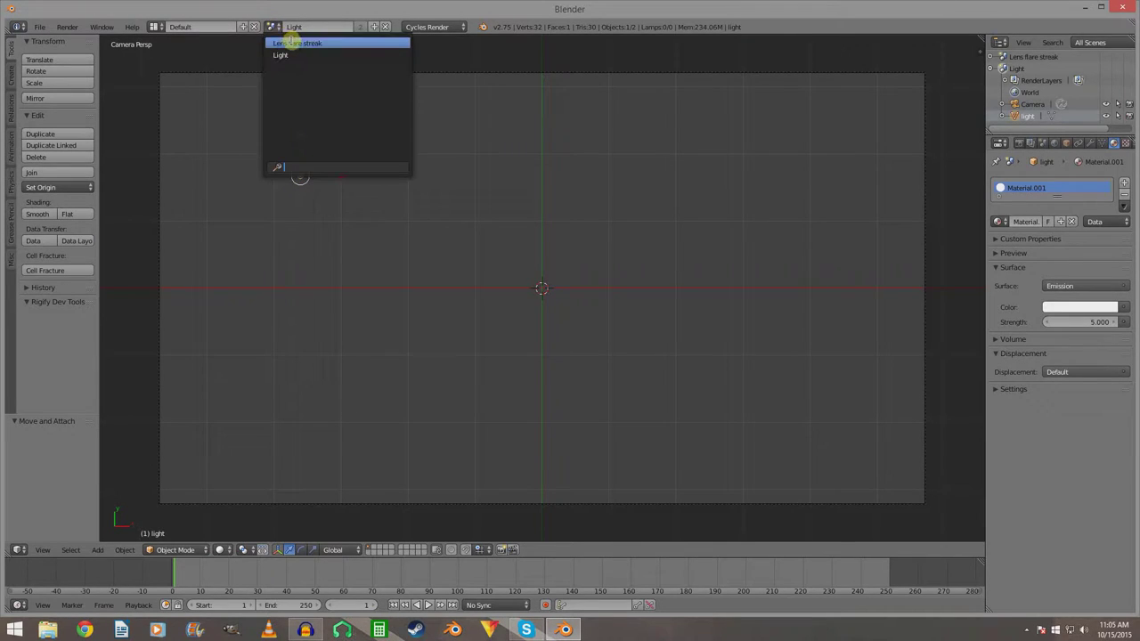
pyautogui.click(294, 43)
pyautogui.click(274, 27)
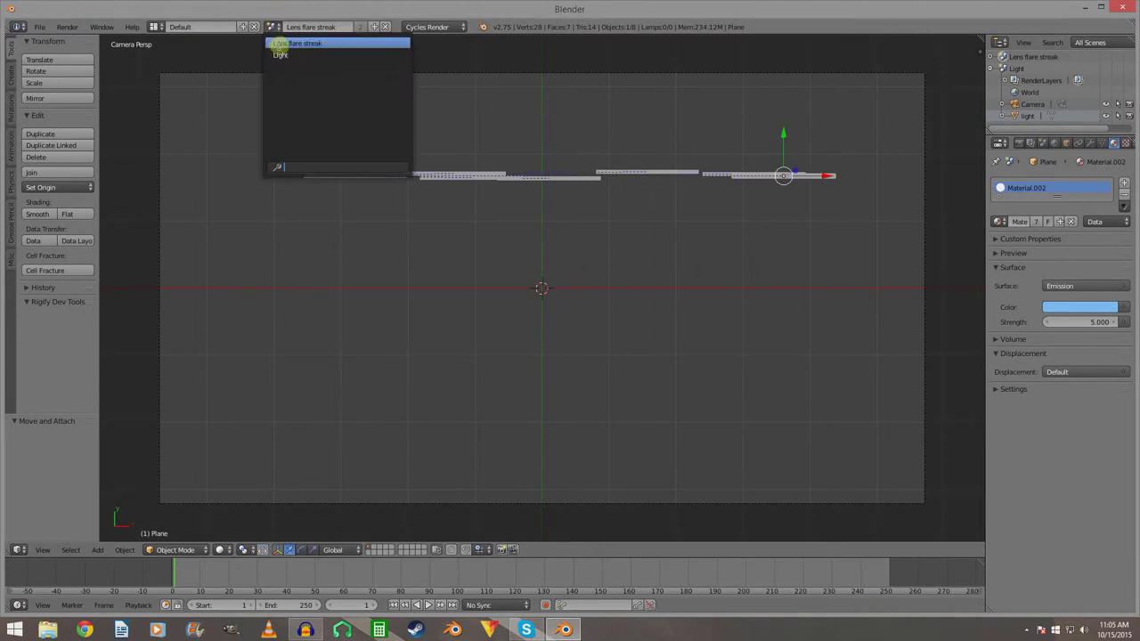
pyautogui.click(298, 55)
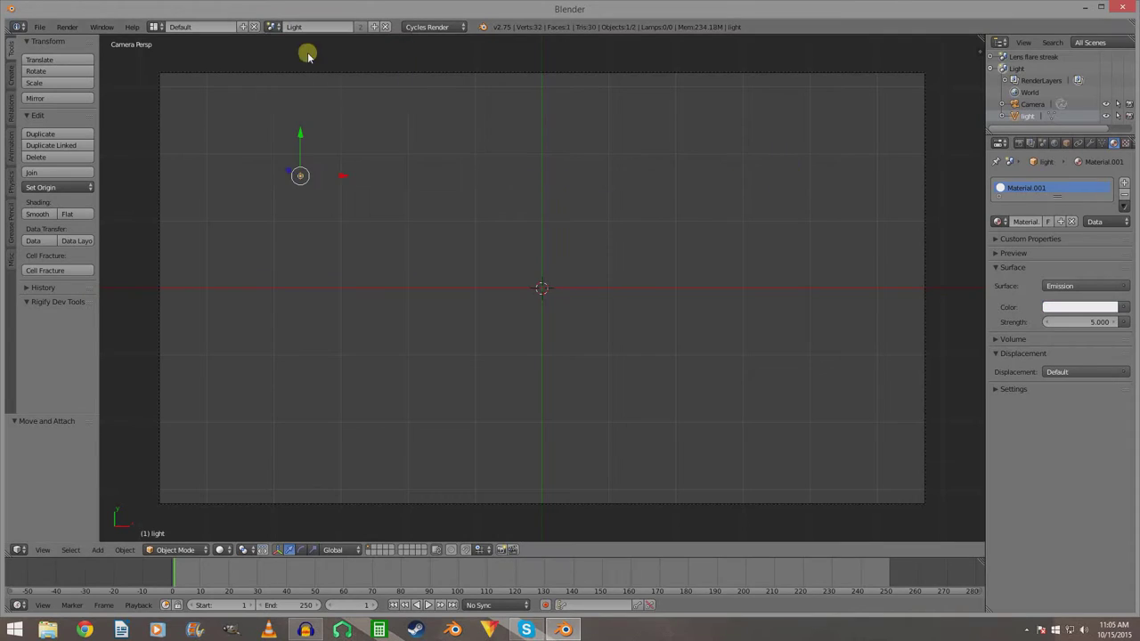
# Create a full copy of the Light scene and delete the light object from the copy.
pyautogui.click(374, 28)
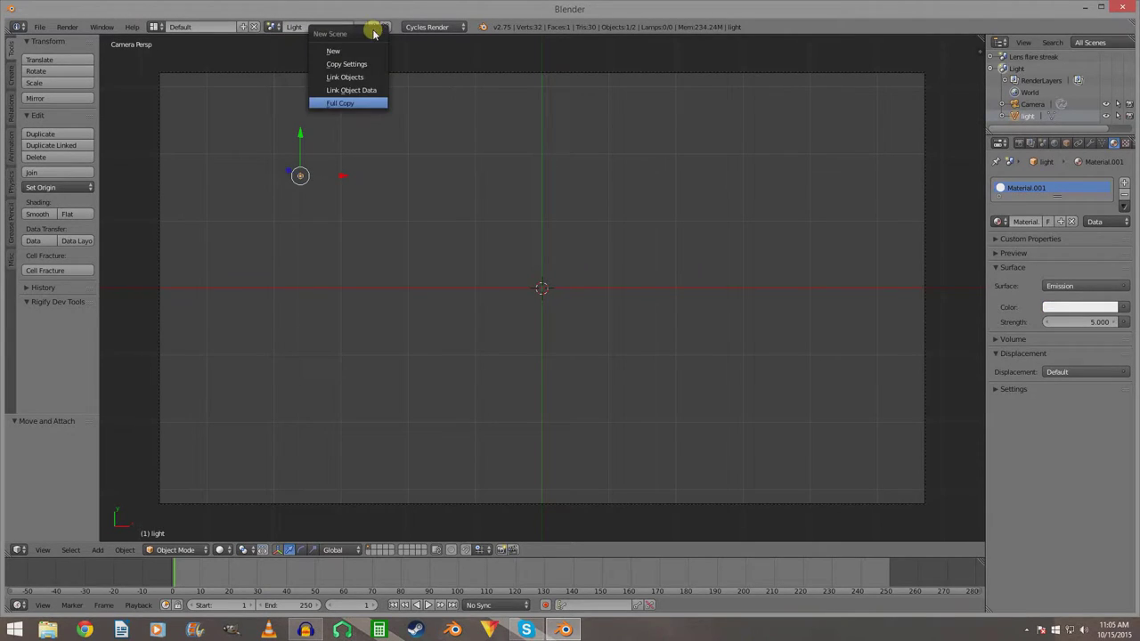
pyautogui.click(356, 103)
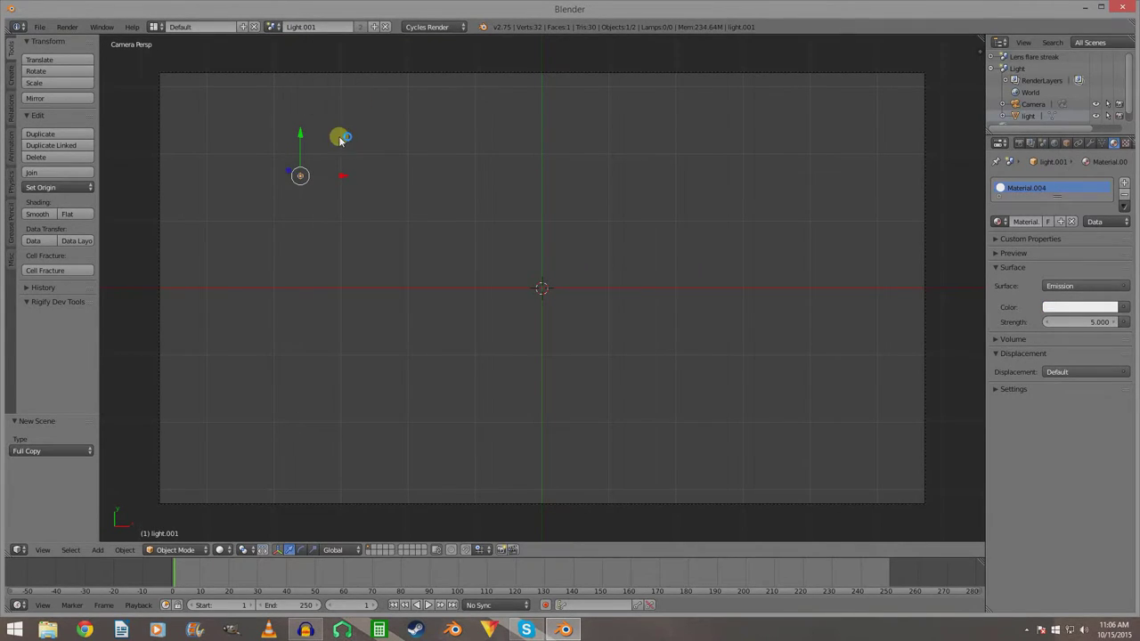
pyautogui.press('x')
pyautogui.click(300, 177)
# Add a plane mesh and scale it along Y to about 0.032 to form a thin strip.
pyautogui.hotkey('shift', 'a')
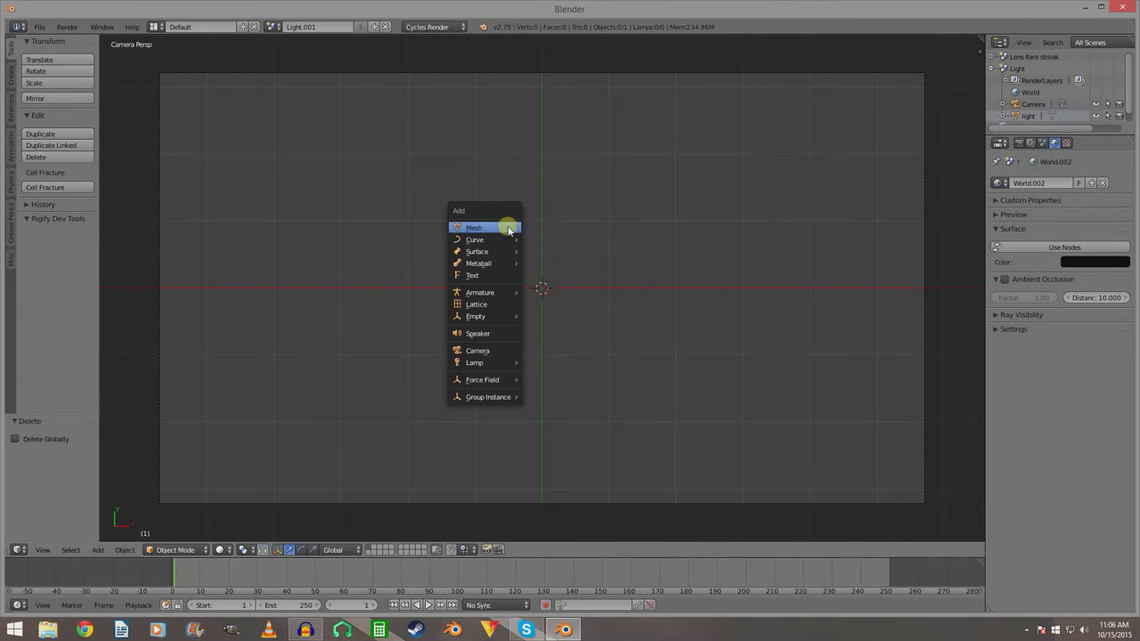
pyautogui.moveTo(509, 228)
pyautogui.click(559, 227)
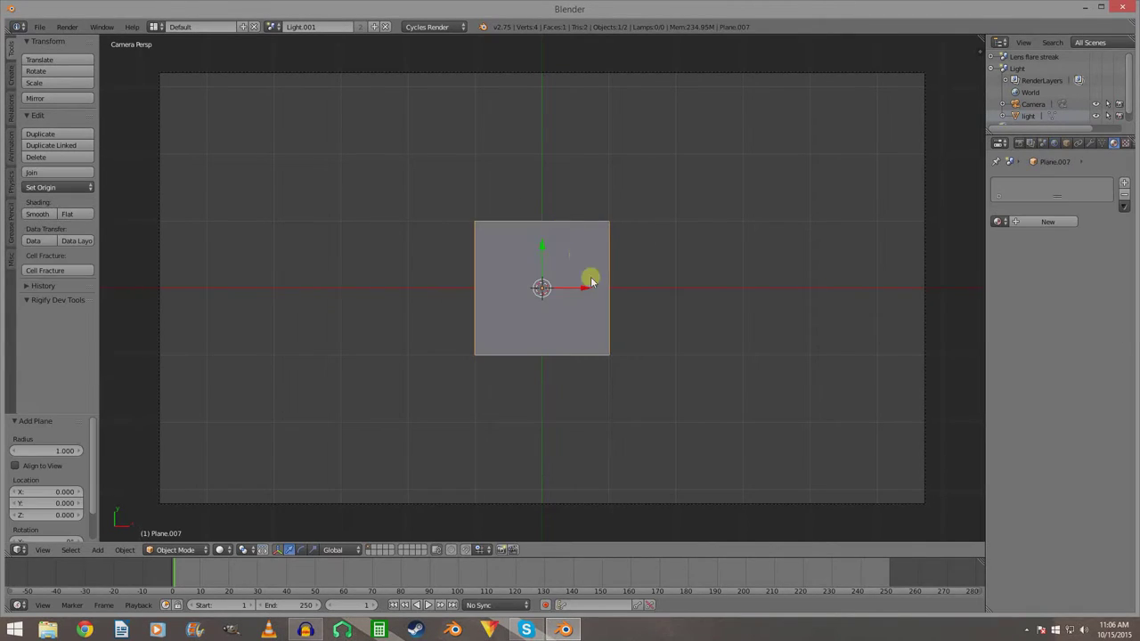
pyautogui.press('s')
pyautogui.press('y')
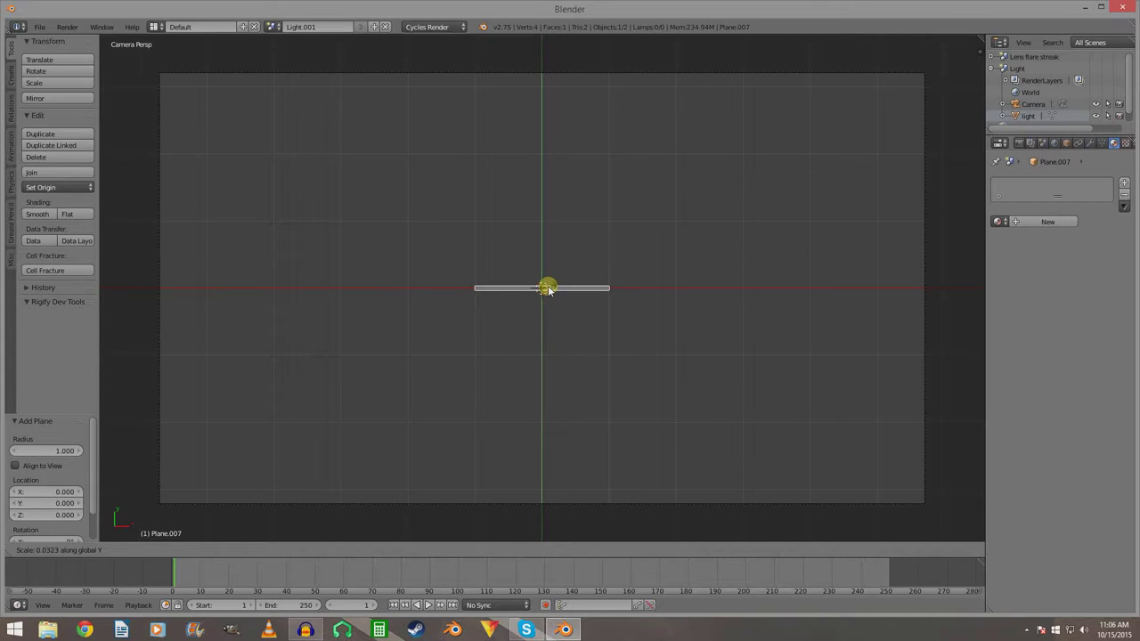
pyautogui.click(547, 289)
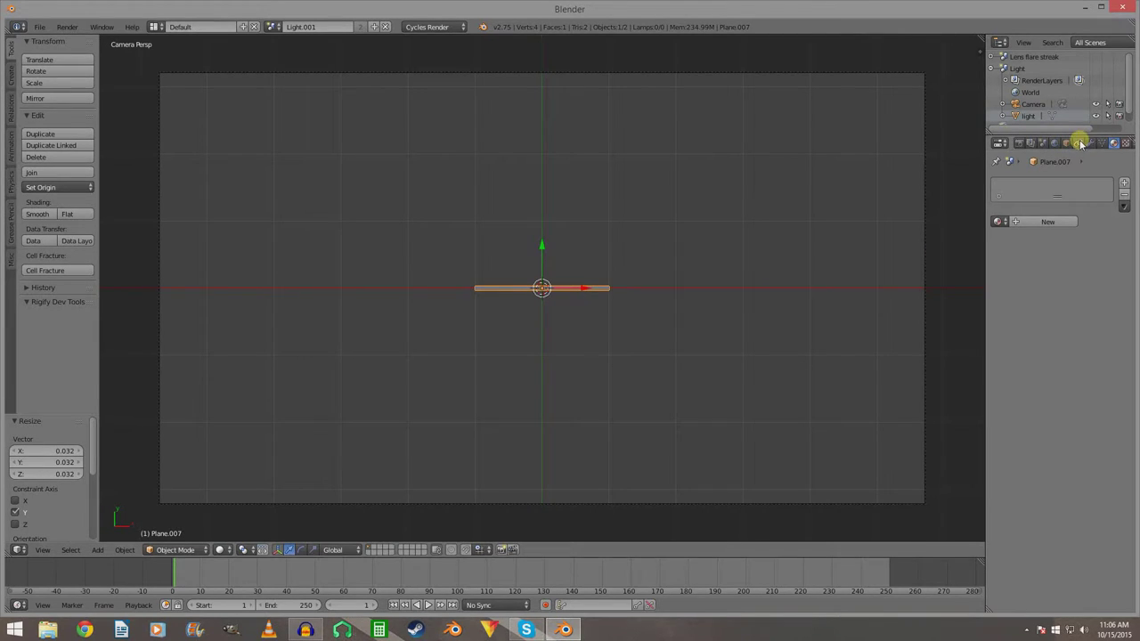
# Add two Copy Location constraints to the thin plane, both targeting the light object.
pyautogui.click(1078, 142)
pyautogui.click(1039, 182)
pyautogui.click(922, 211)
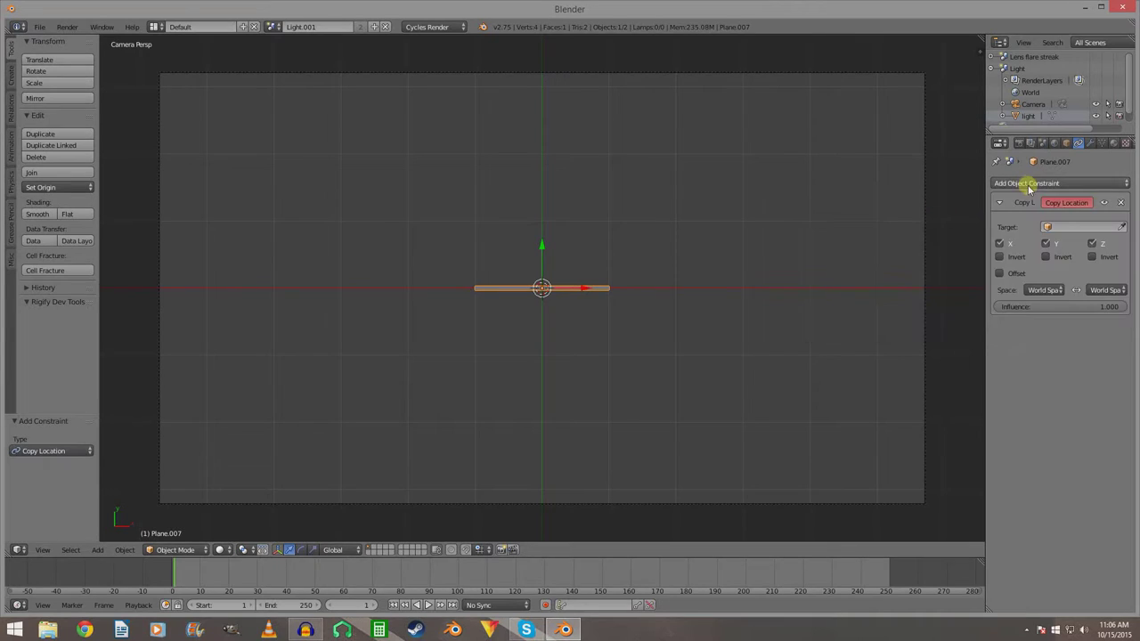
pyautogui.click(1025, 183)
pyautogui.click(917, 211)
pyautogui.click(1073, 227)
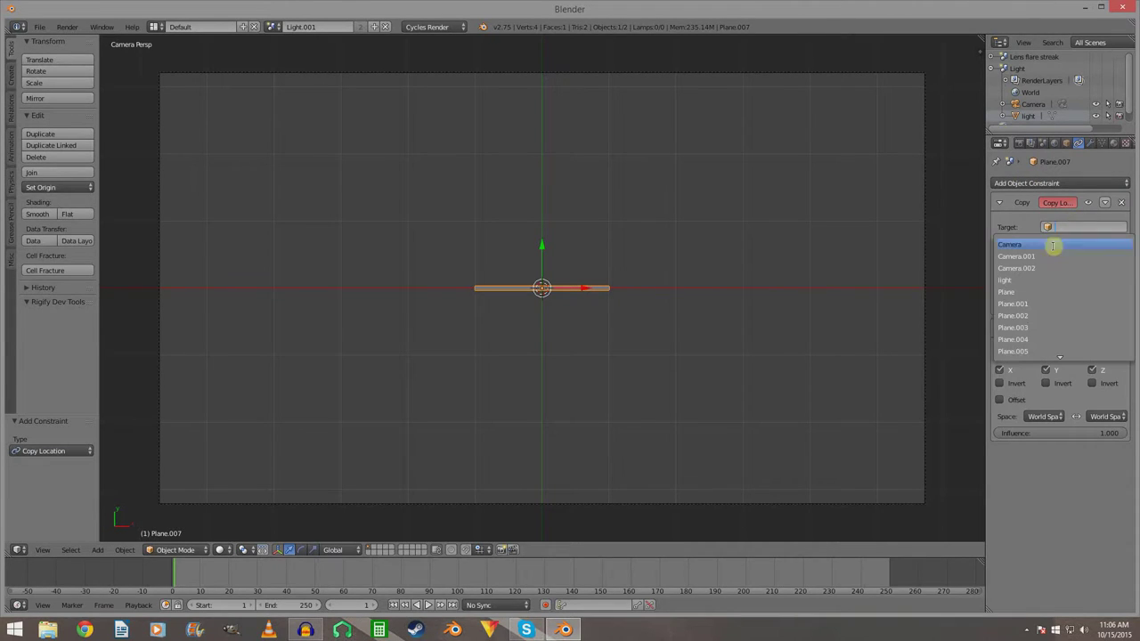
pyautogui.click(1038, 279)
pyautogui.hotkey('shift', 'r')
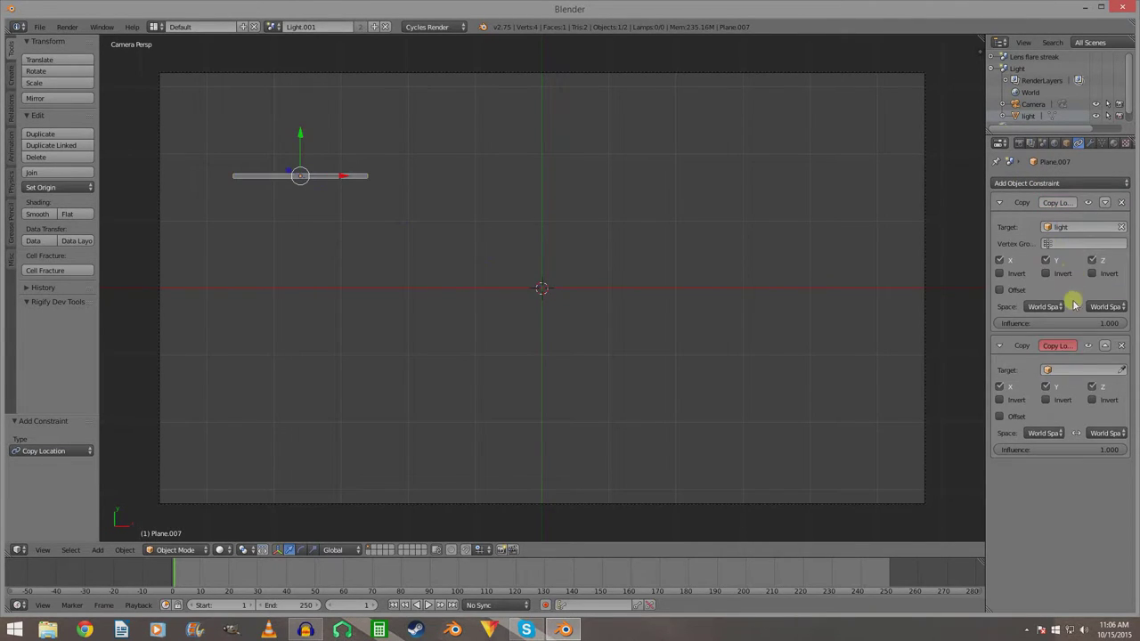
pyautogui.click(1074, 371)
pyautogui.click(1042, 422)
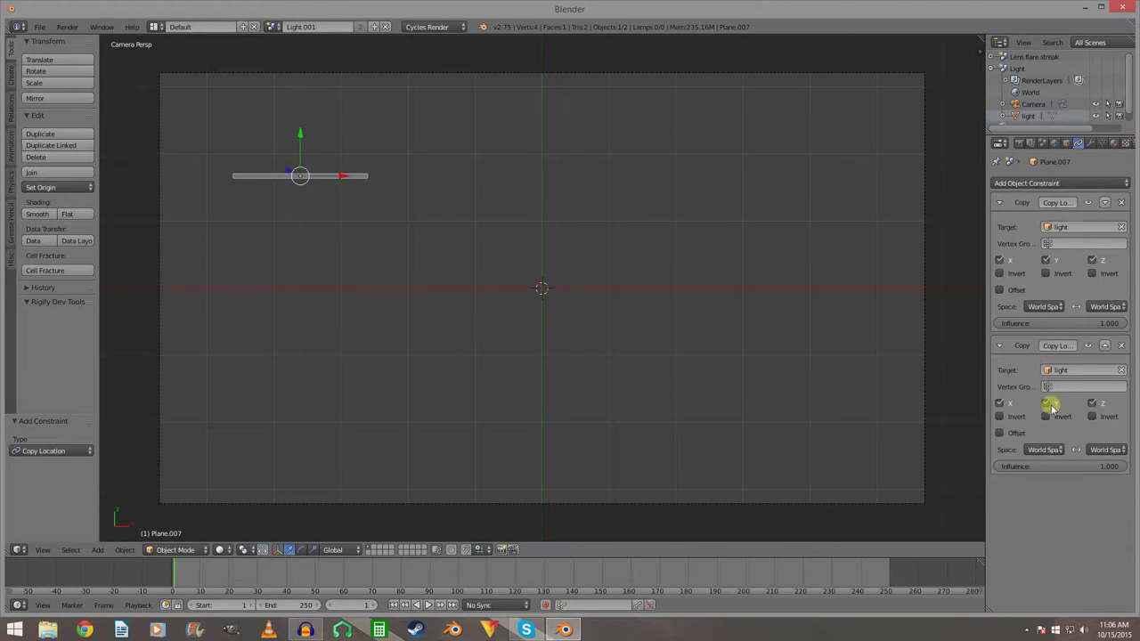
# Restrict the first Copy Location constraint to inverted Y and the second to inverted X.
pyautogui.click(1013, 260)
pyautogui.click(1098, 260)
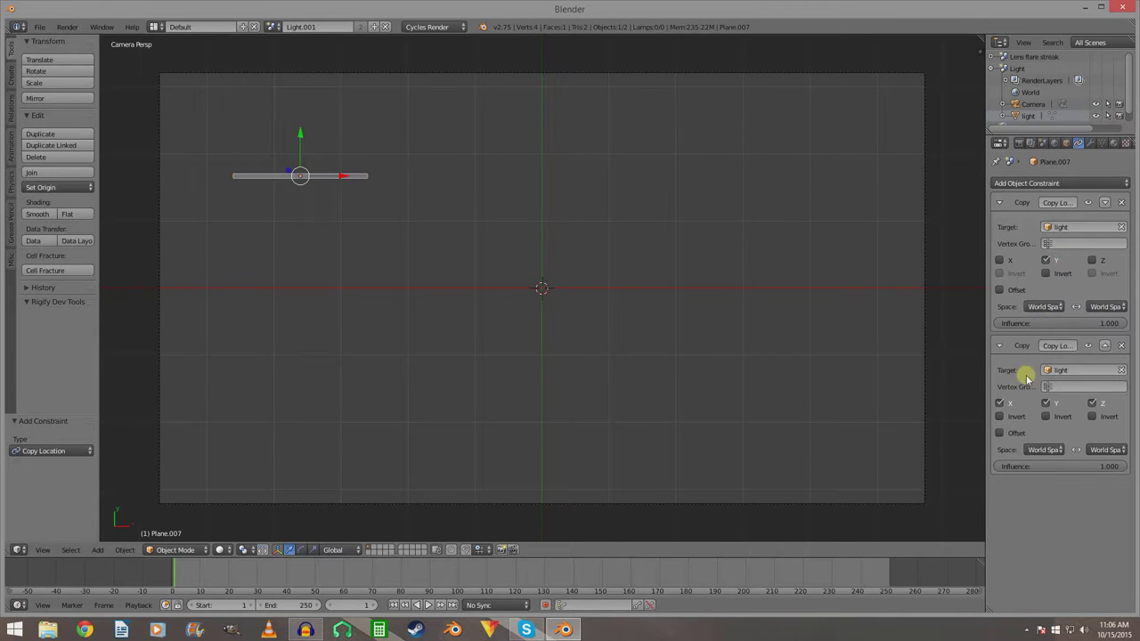
pyautogui.click(1043, 403)
pyautogui.click(1096, 405)
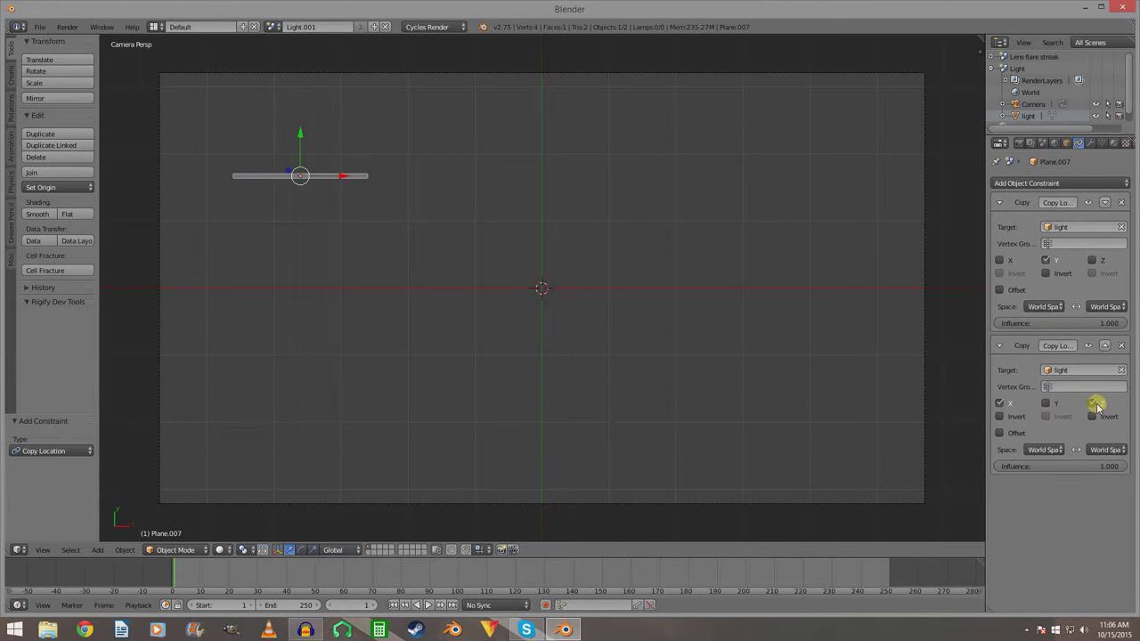
pyautogui.click(1047, 272)
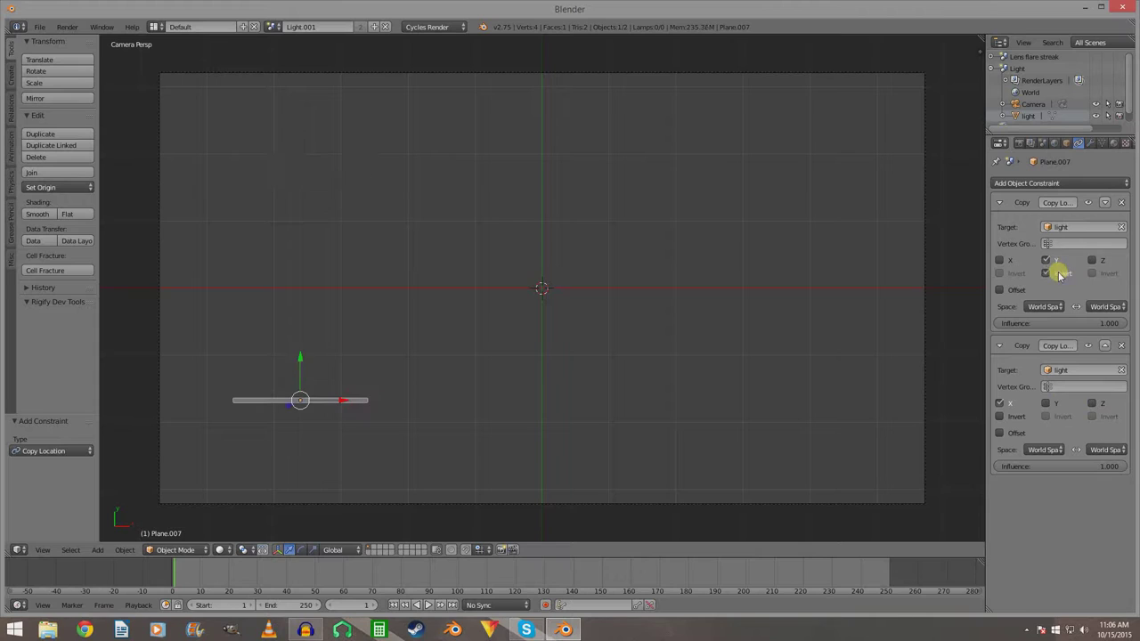
pyautogui.click(999, 416)
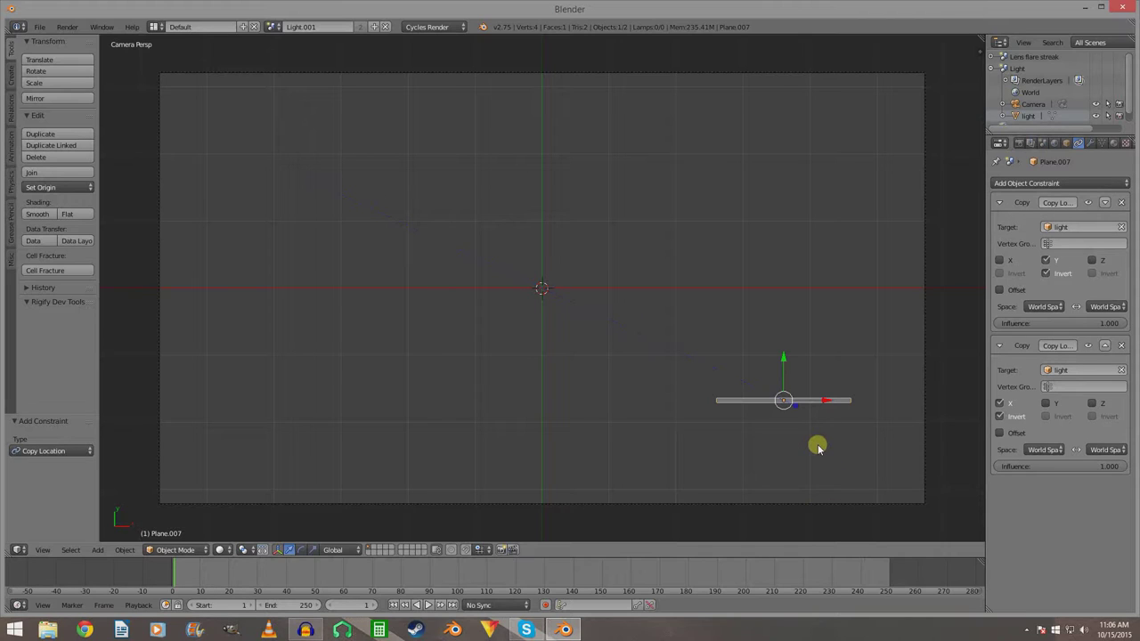
pyautogui.press('s')
pyautogui.press('y')
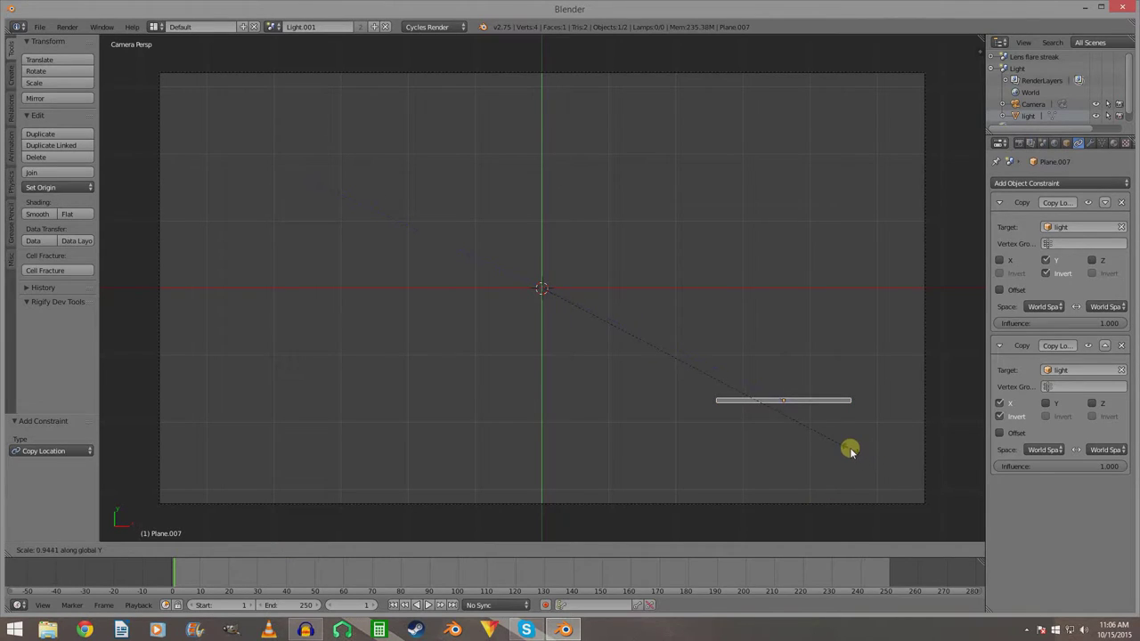
pyautogui.click(820, 430)
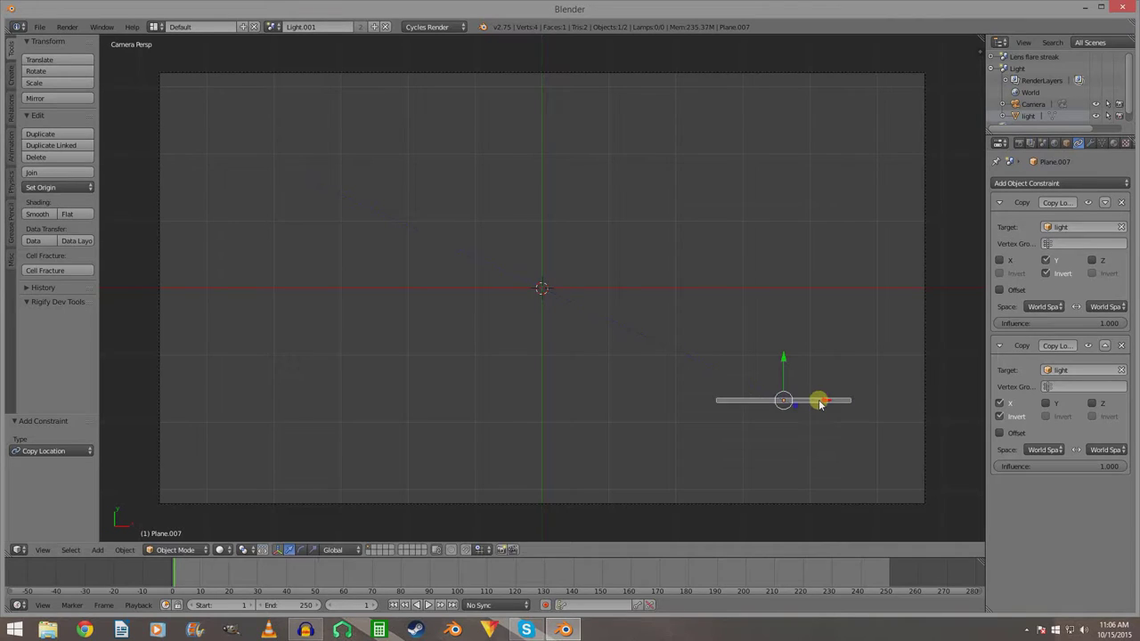
# Scale the thin plane by about 0.369 along Y and about 1.941 along X.
pyautogui.press('s')
pyautogui.press('y')
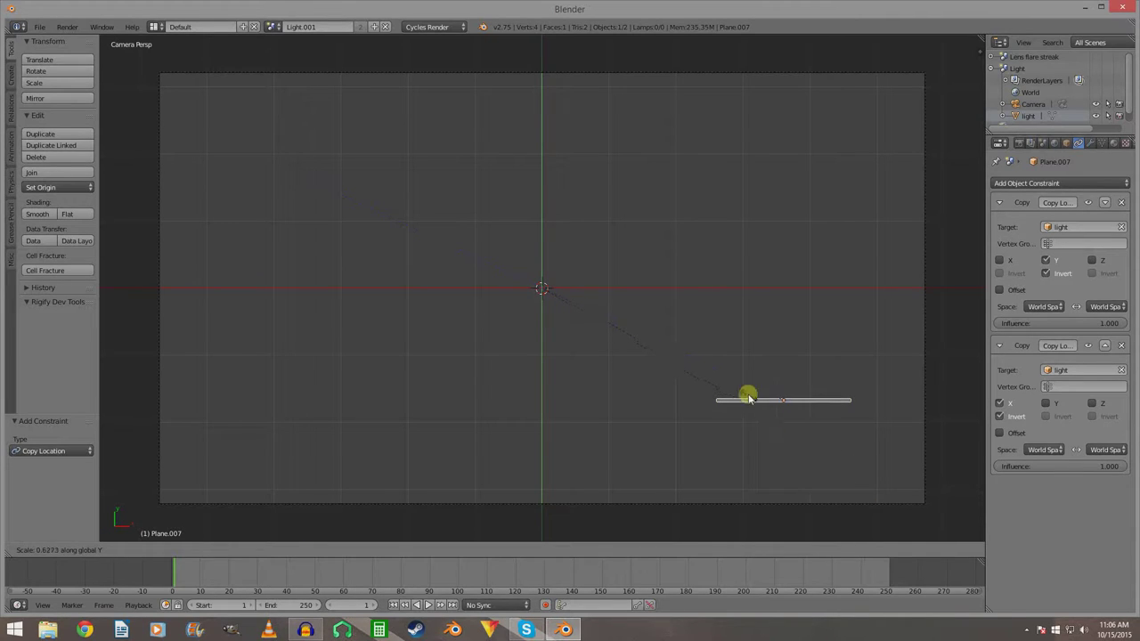
pyautogui.click(671, 351)
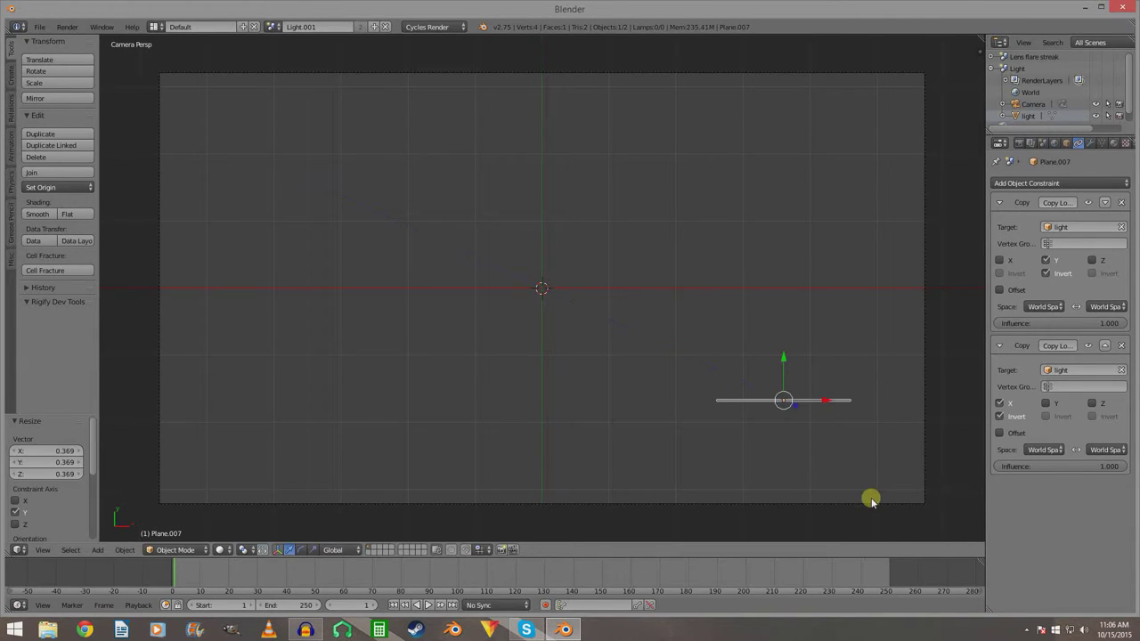
pyautogui.press('s')
pyautogui.press('x')
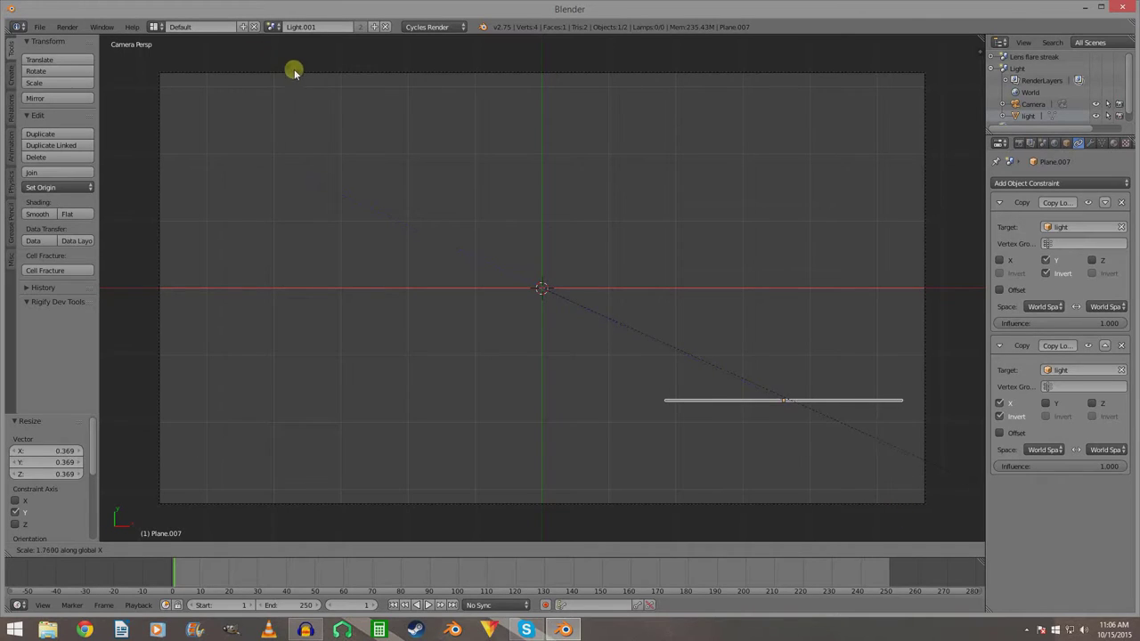
pyautogui.click(349, 98)
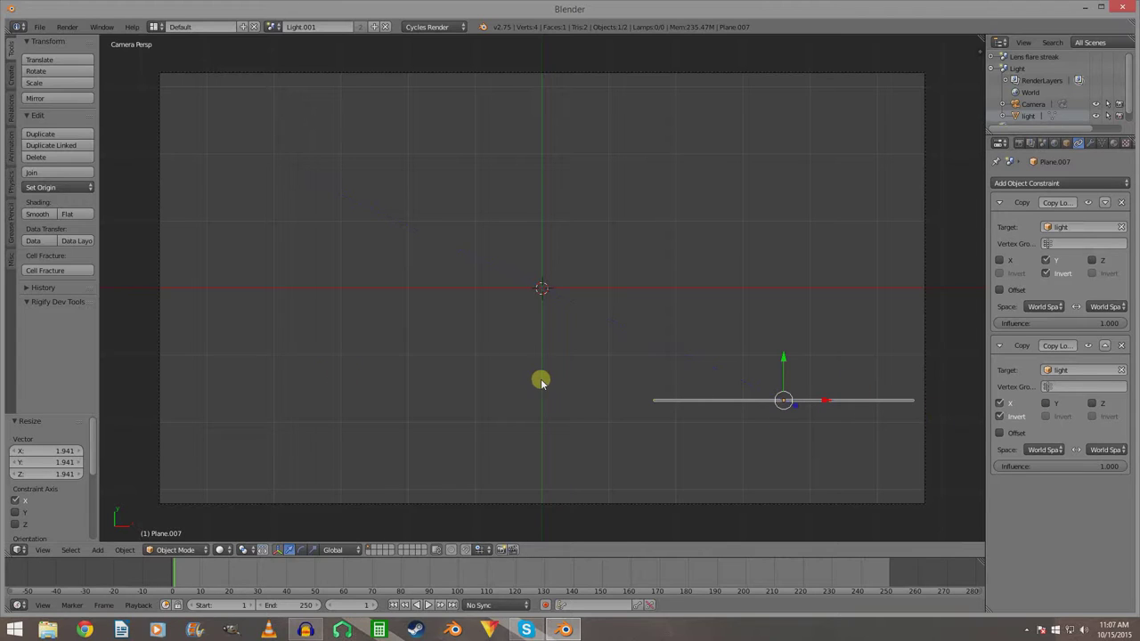
# Duplicate the thin strip in place and scale the copy along X by about 0.748.
pyautogui.hotkey('shift', 'd')
pyautogui.rightClick(840, 407)
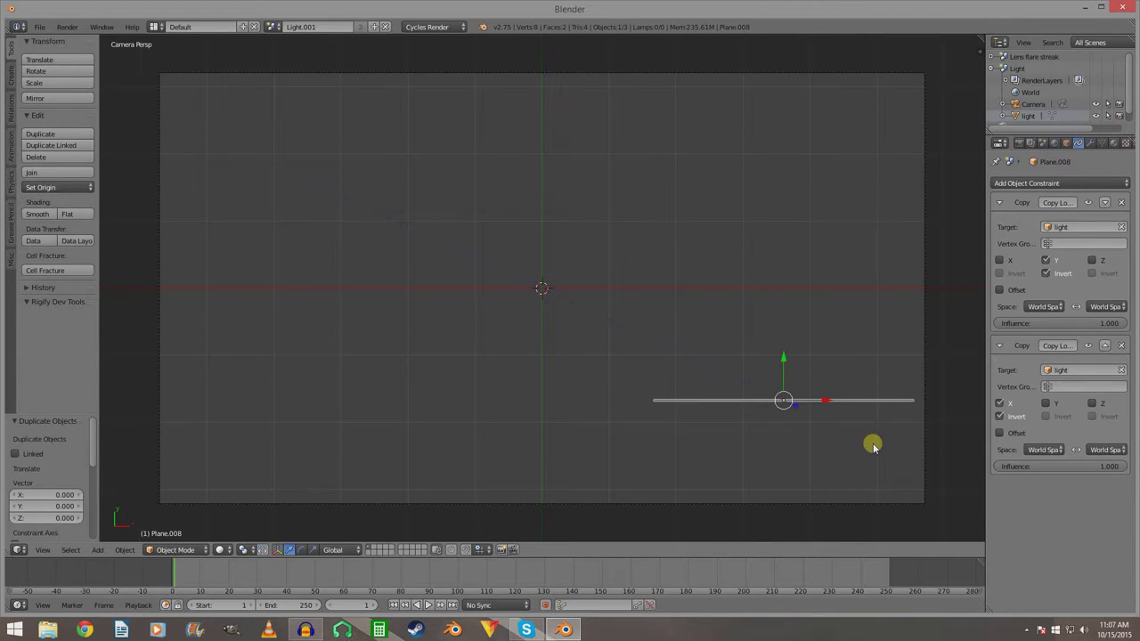
pyautogui.press('s')
pyautogui.press('x')
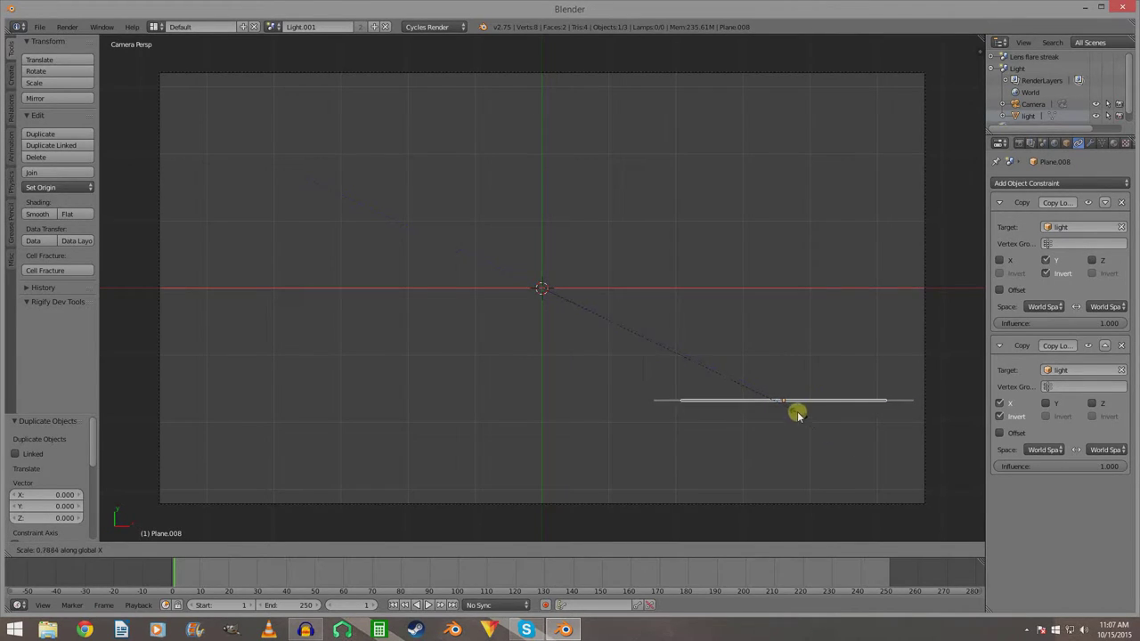
pyautogui.click(797, 414)
# Reduce the copy's Y constraint influence to about 0.477 and its X influence to about 0.523, and scale it along X by about 0.719.
pyautogui.moveTo(1103, 328)
pyautogui.mouseDown()
pyautogui.moveTo(1055, 311)
pyautogui.moveTo(1081, 323)
pyautogui.mouseUp()
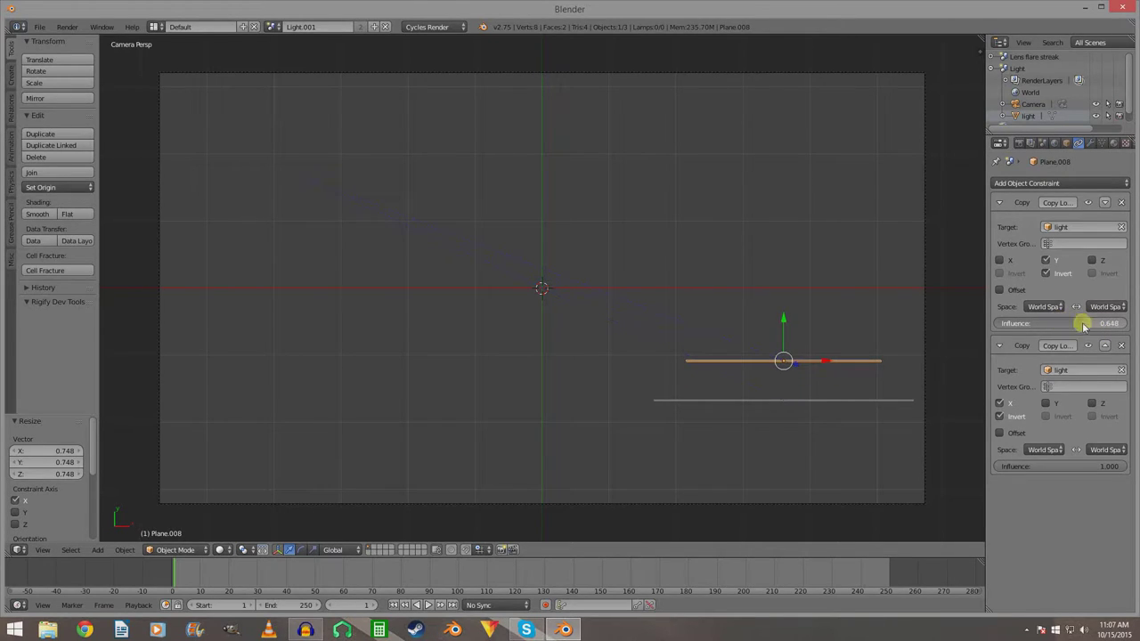
pyautogui.moveTo(1112, 462); pyautogui.dragTo(1060, 454)
pyautogui.moveTo(1098, 322); pyautogui.dragTo(1081, 325)
pyautogui.moveTo(1081, 465); pyautogui.dragTo(1069, 465)
pyautogui.press('s')
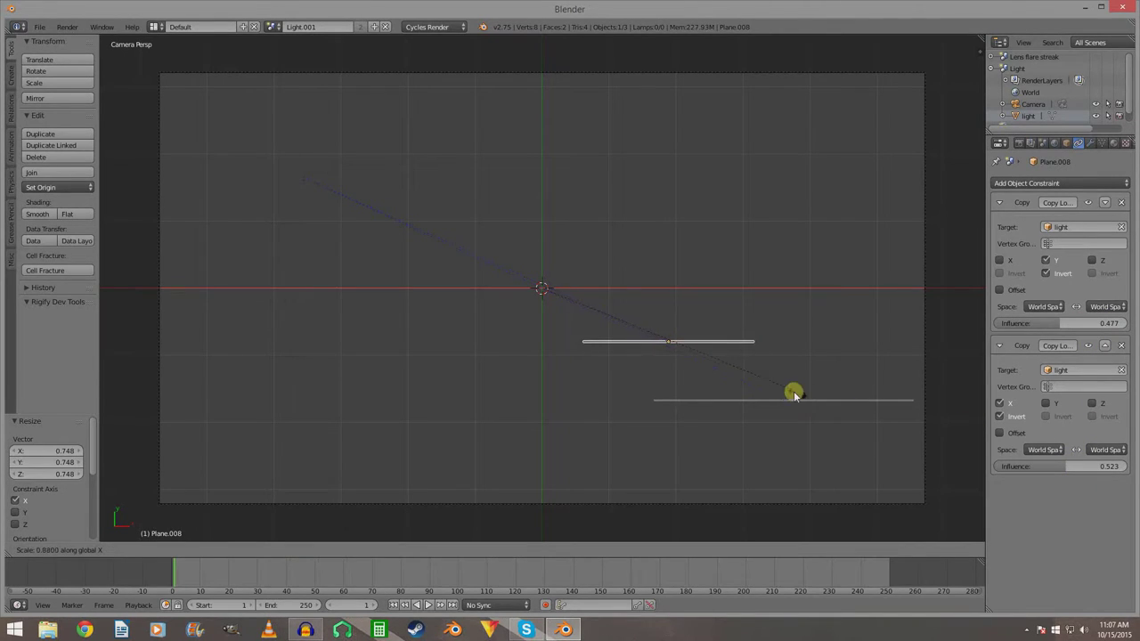
pyautogui.click(757, 382)
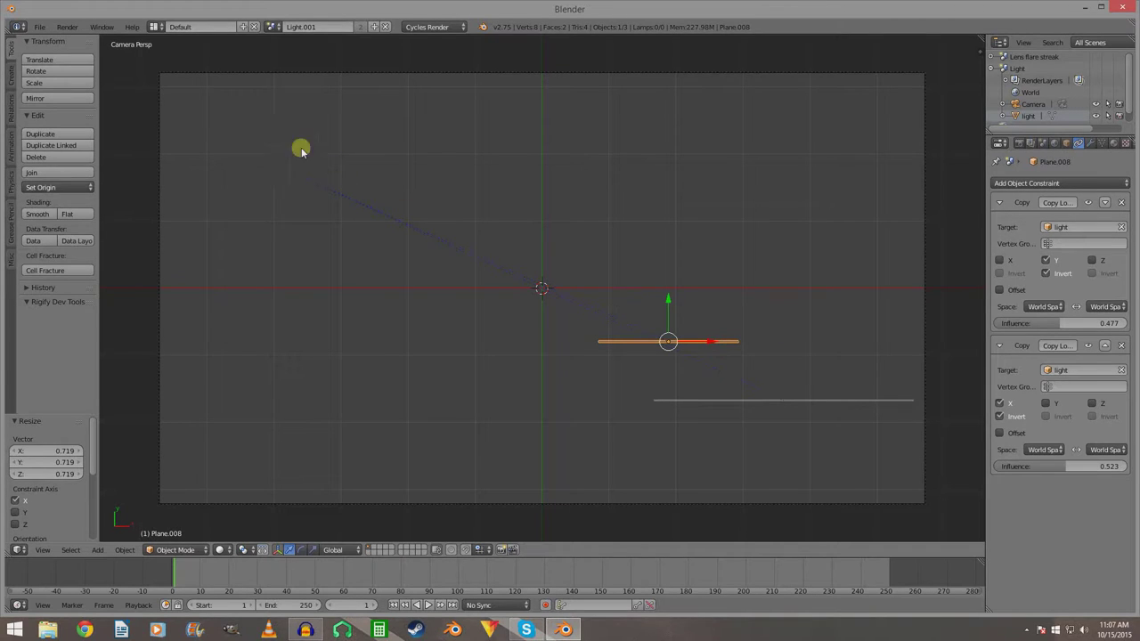
# Switch to the Light scene and link its light object to the Light.001 scene.
pyautogui.click(277, 27)
pyautogui.click(289, 54)
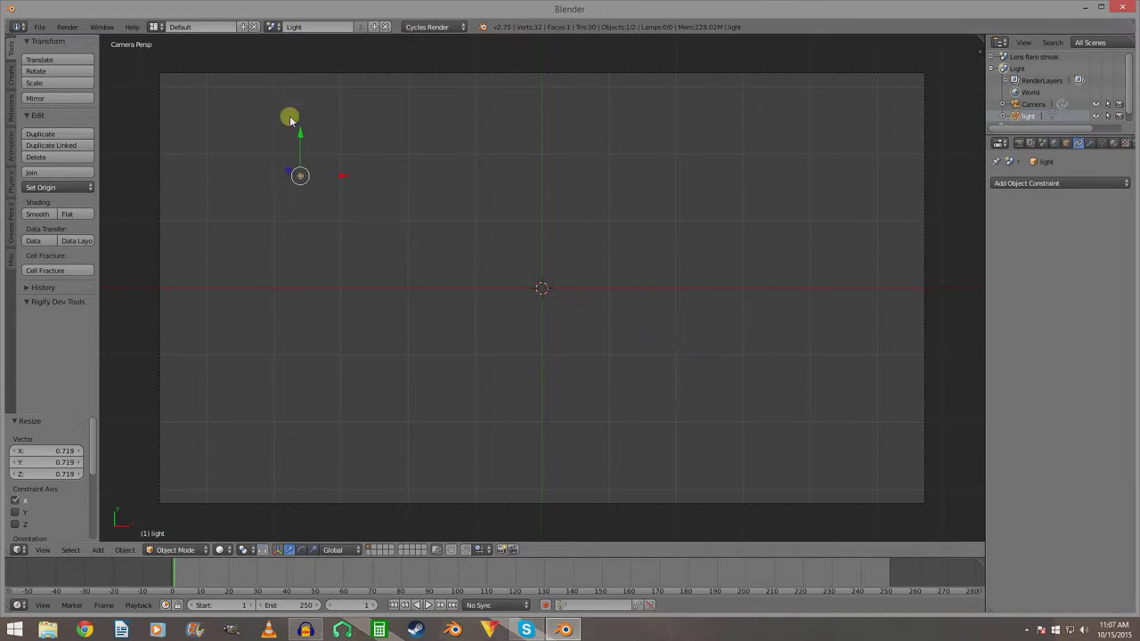
pyautogui.hotkey('ctrl', 'l')
pyautogui.moveTo(300, 175)
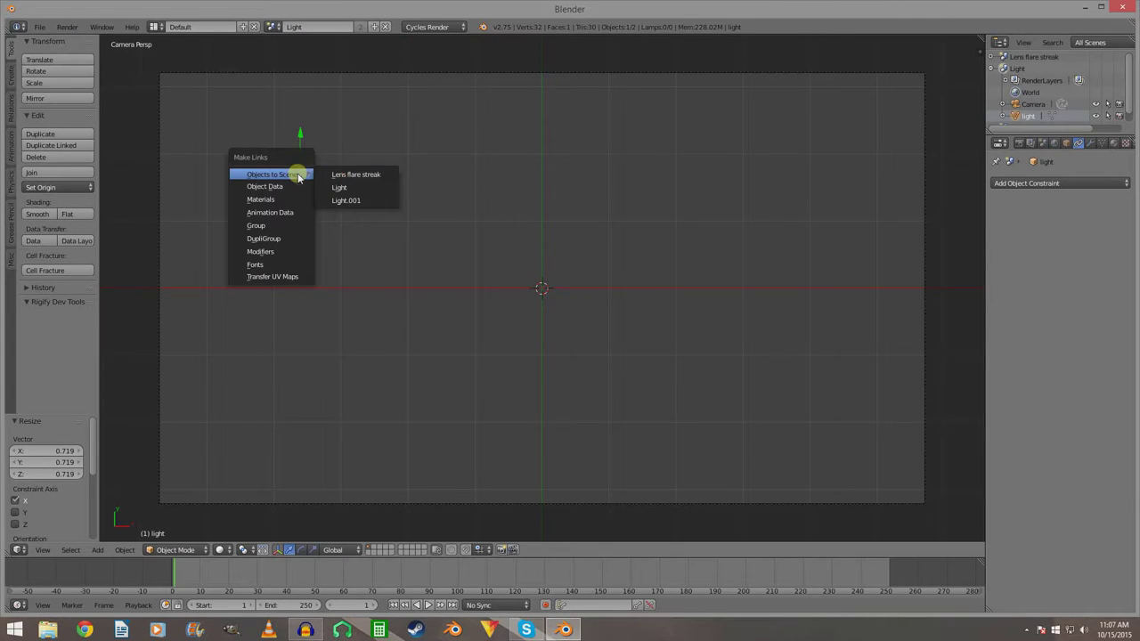
pyautogui.click(343, 201)
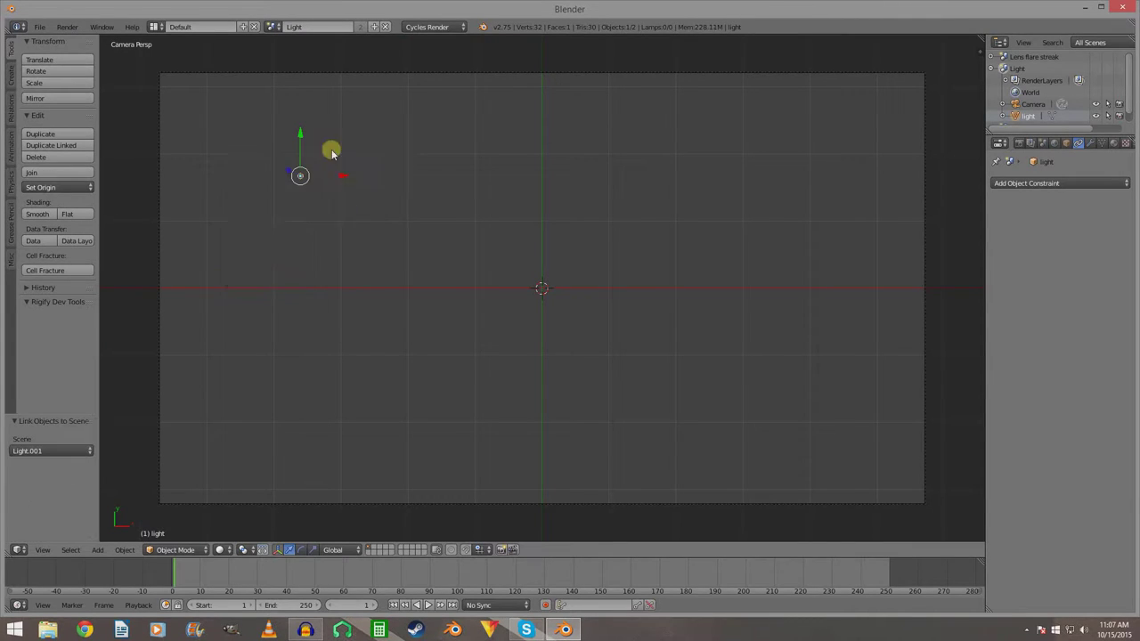
# Switch to the Light.001 scene and rename it Anamorphic Ghosts.
pyautogui.click(275, 28)
pyautogui.click(296, 66)
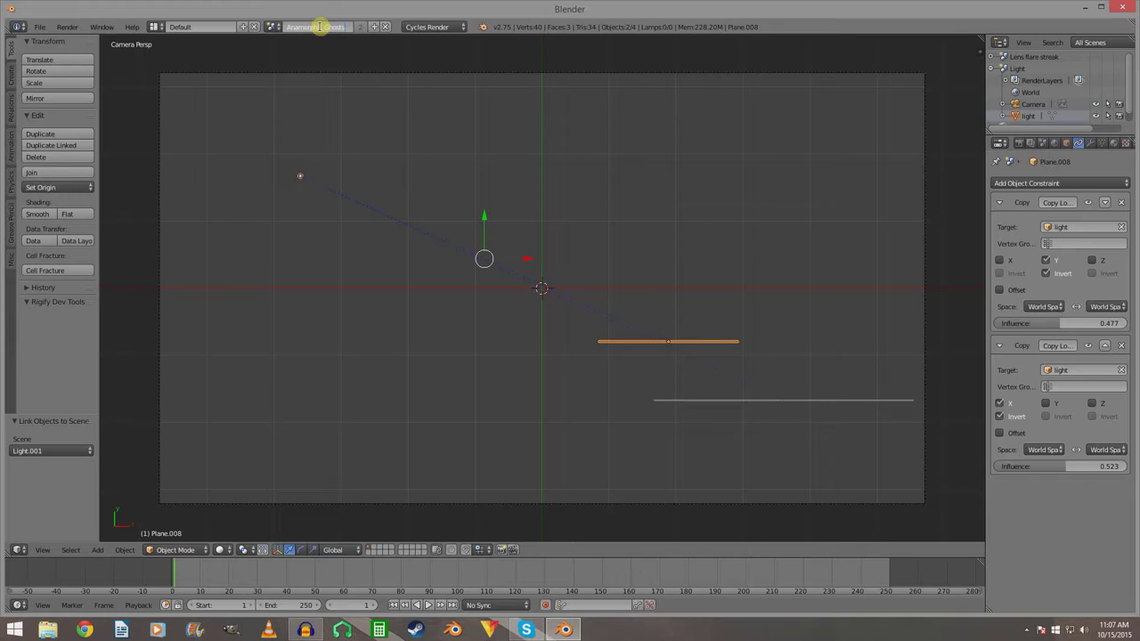
pyautogui.press('Return')
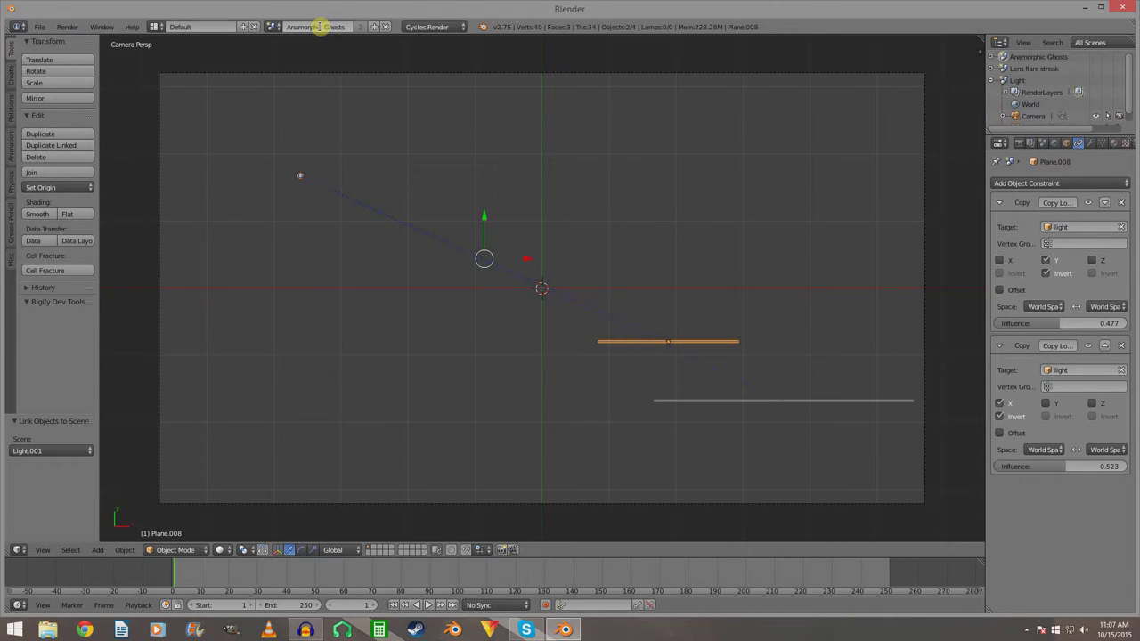
# Test how the strips follow the light with a temporary move, and delete the light from the Anamorphic Ghosts scene.
pyautogui.rightClick(301, 175)
pyautogui.press('g')
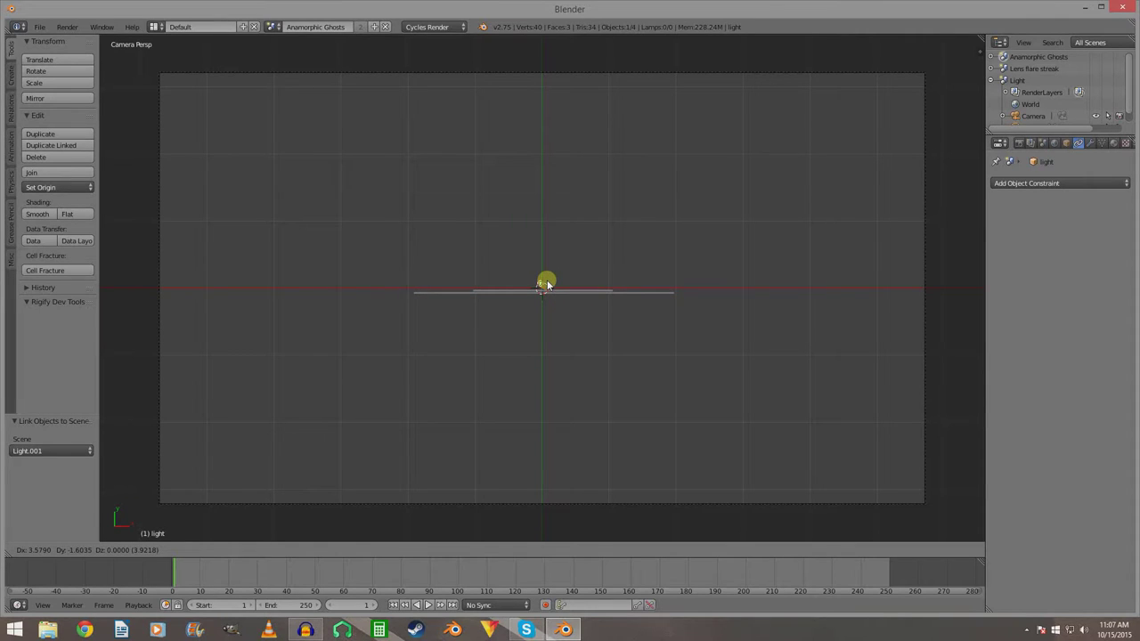
pyautogui.rightClick(546, 283)
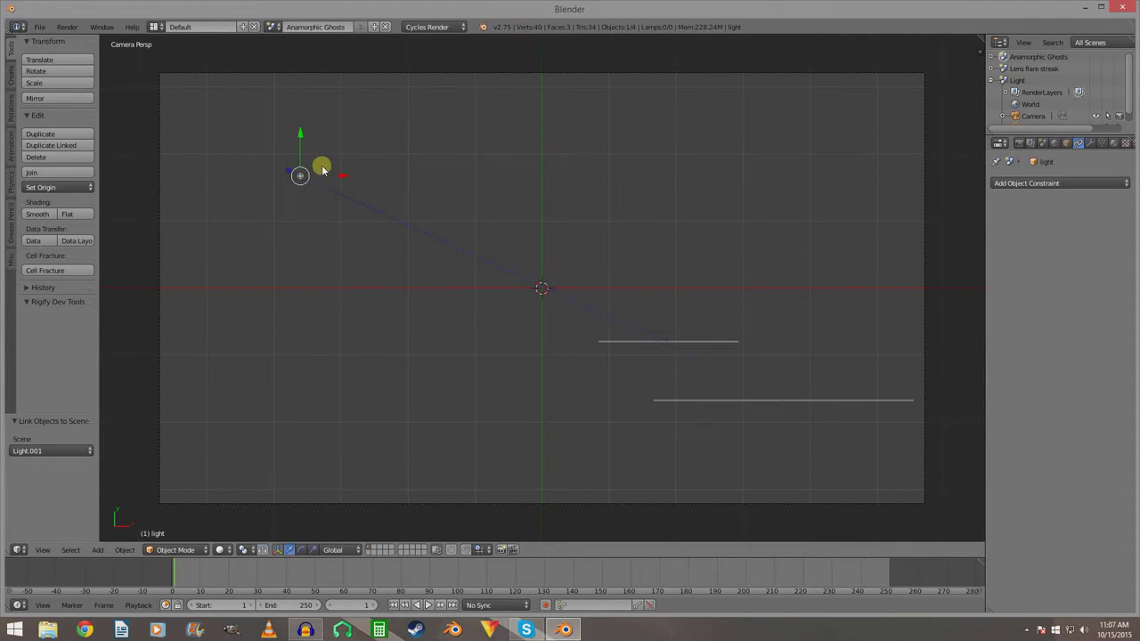
pyautogui.press('x')
pyautogui.click(318, 169)
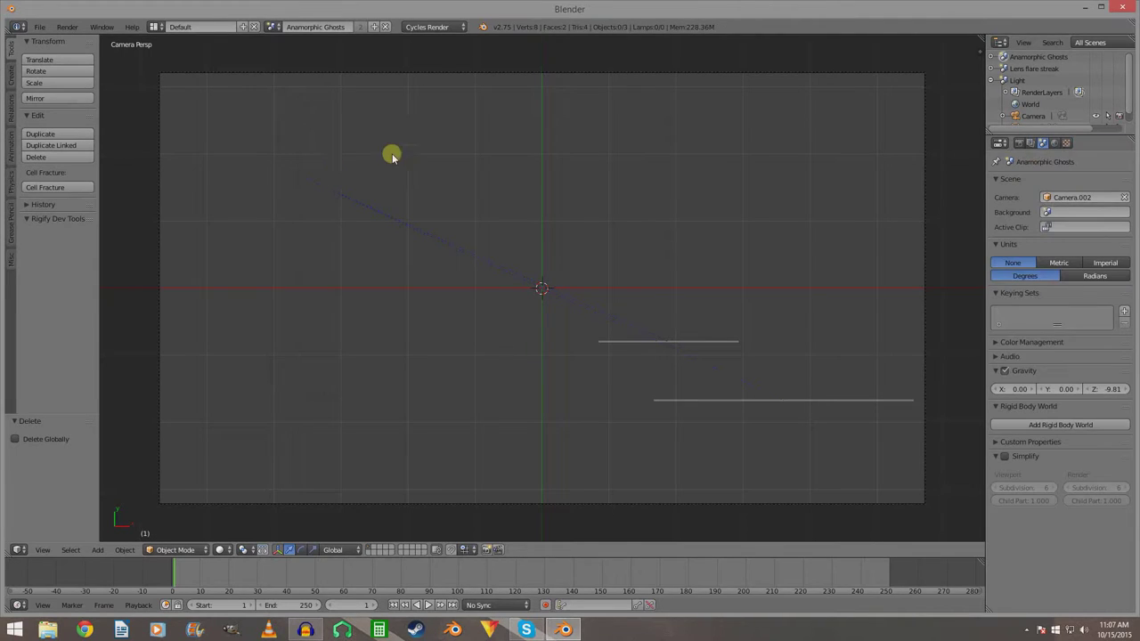
# Return to the Light scene and switch to the Compositing screen layout.
pyautogui.click(274, 27)
pyautogui.click(297, 66)
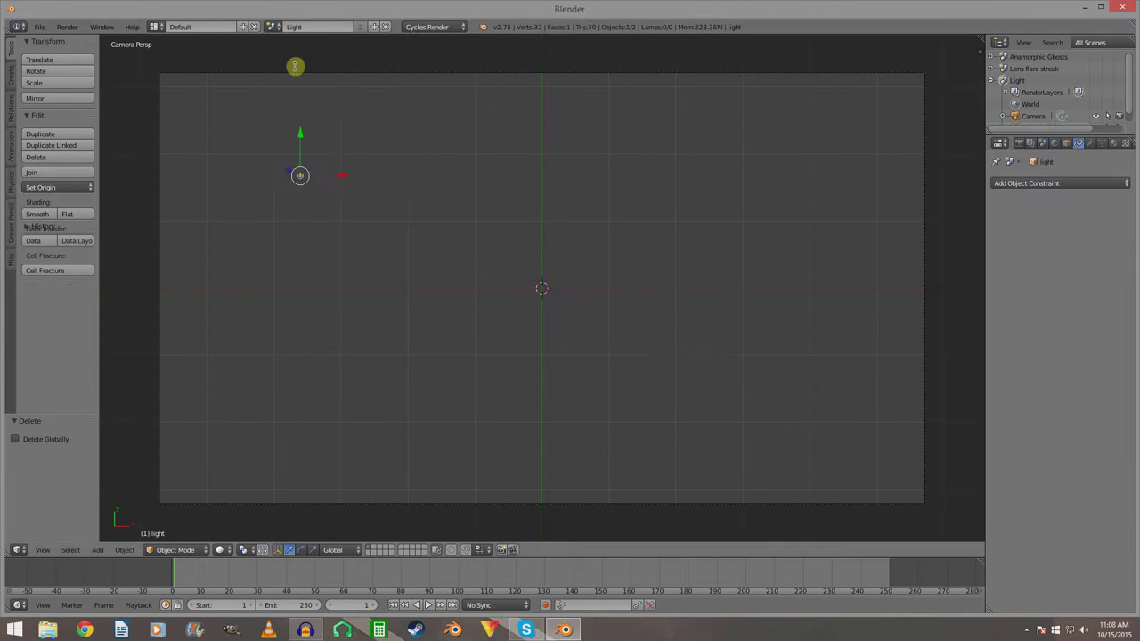
pyautogui.click(154, 26)
pyautogui.click(187, 68)
# Duplicate a Render Layers node, place the copy below the existing ones and set its scene to Anamorphic Ghosts.
pyautogui.moveTo(368, 301); pyautogui.dragTo(382, 138, button='middle')
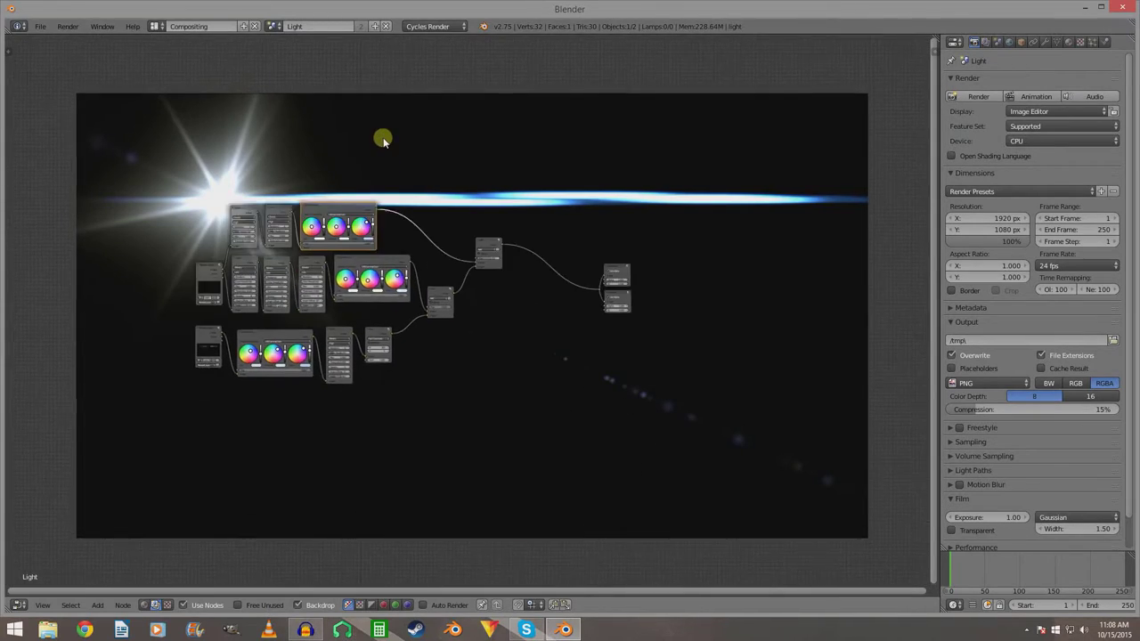
pyautogui.scroll(2, 348, 196)
pyautogui.rightClick(115, 335)
pyautogui.rightClick(112, 262)
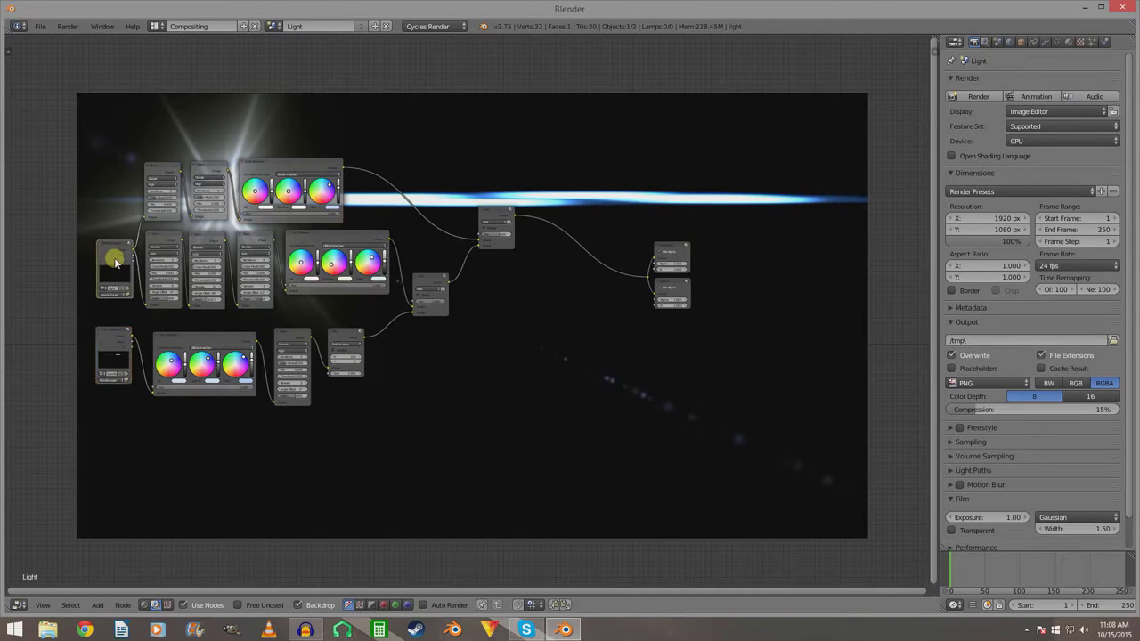
pyautogui.hotkey('shift', 'd')
pyautogui.click(110, 461)
pyautogui.click(110, 462)
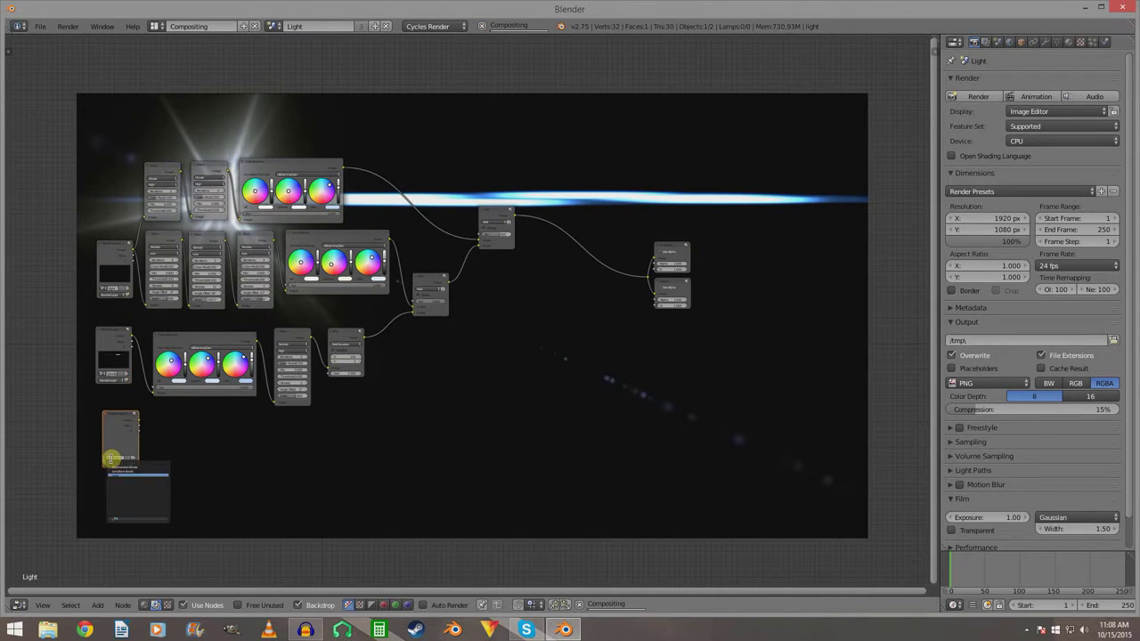
pyautogui.click(133, 473)
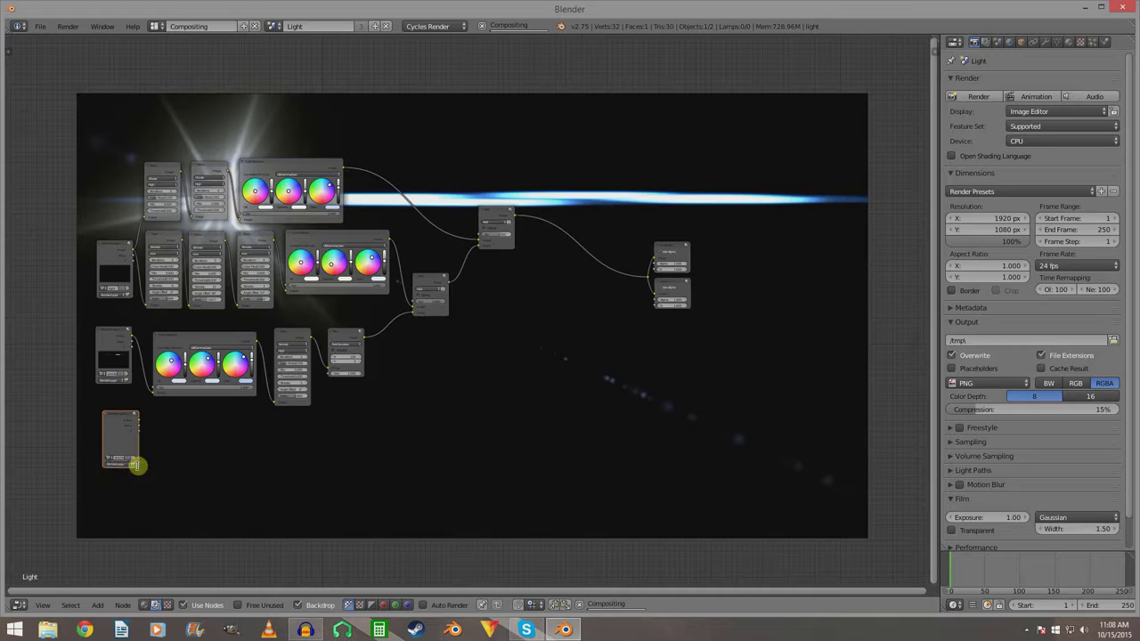
pyautogui.moveTo(116, 421); pyautogui.dragTo(133, 425)
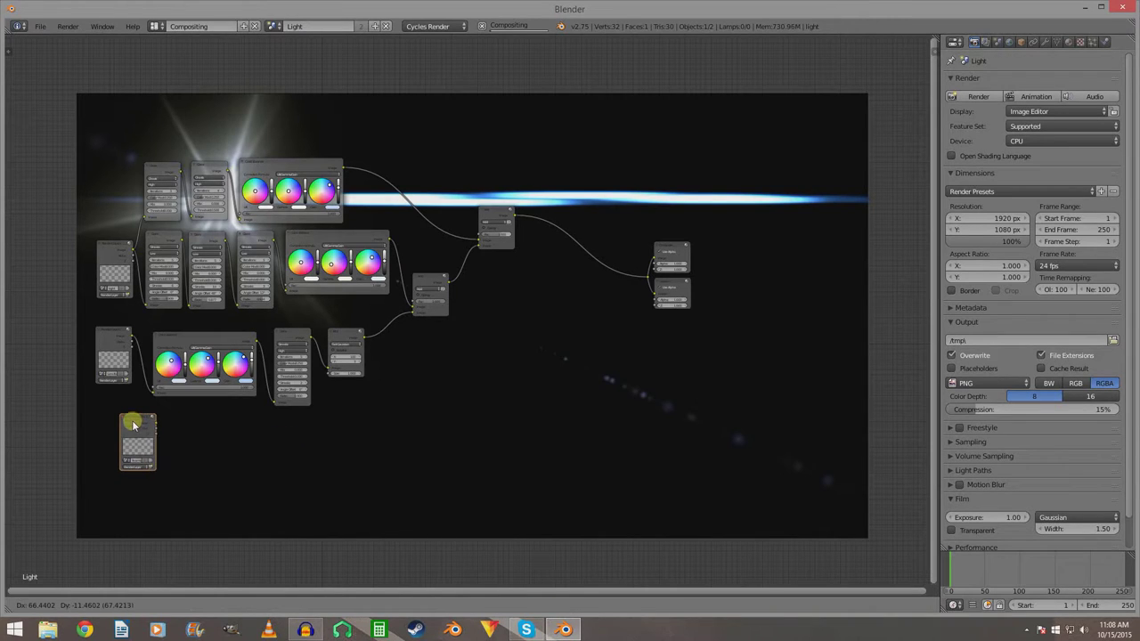
# Duplicate the Add mix node, insert the copy before the output nodes and feed the Anamorphic Ghosts Render Layers image into its free input.
pyautogui.click(501, 212)
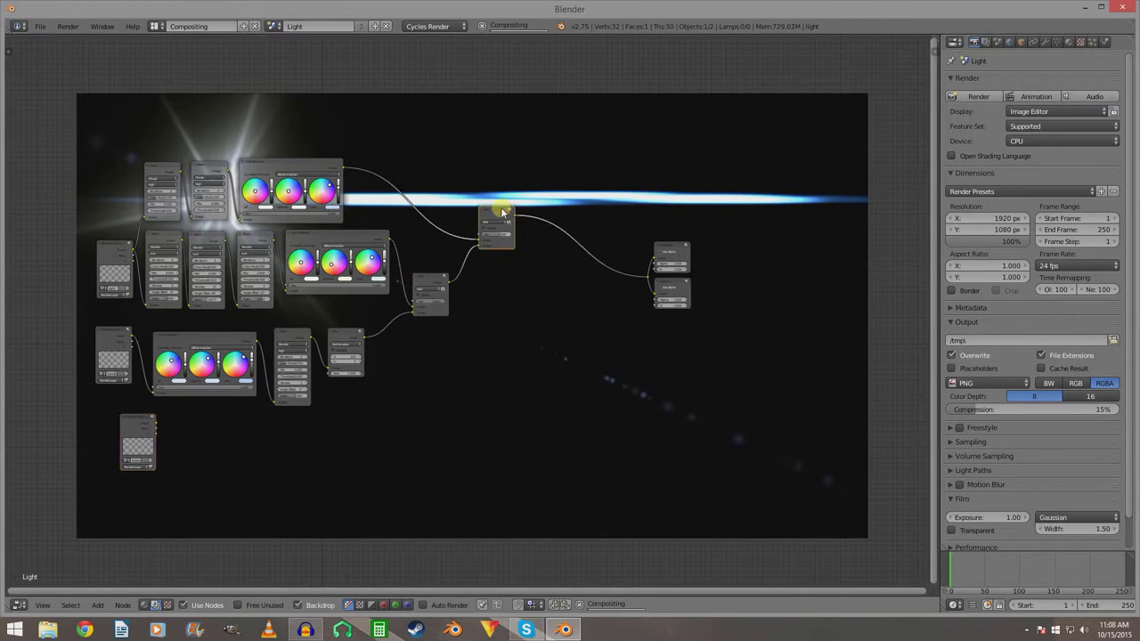
pyautogui.click(437, 285)
pyautogui.hotkey('shift', 'd')
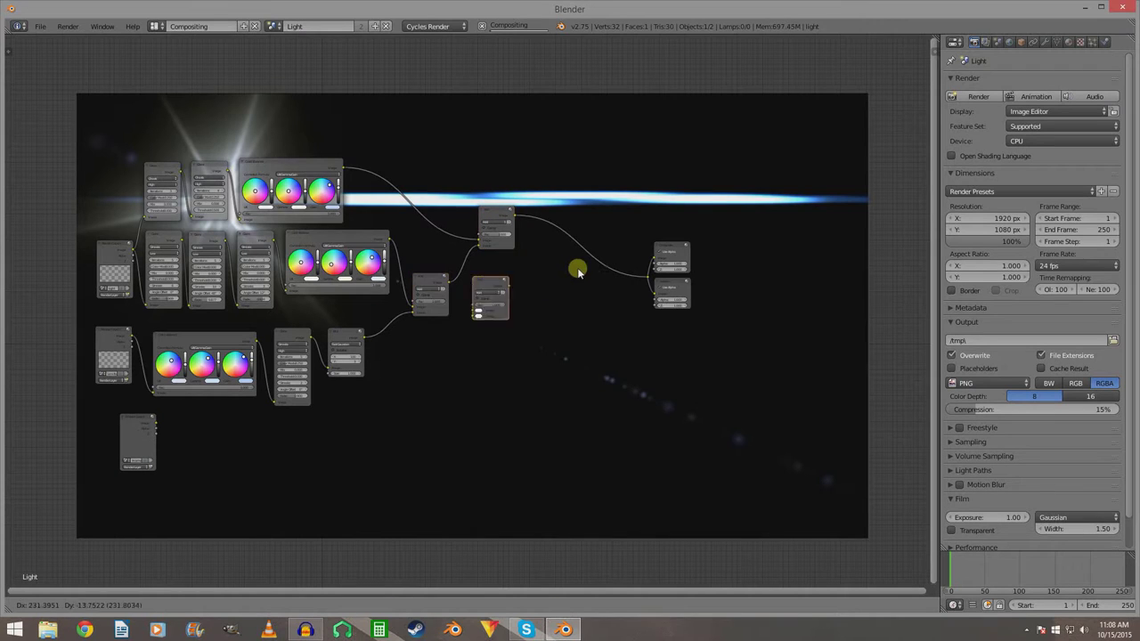
pyautogui.click(559, 231)
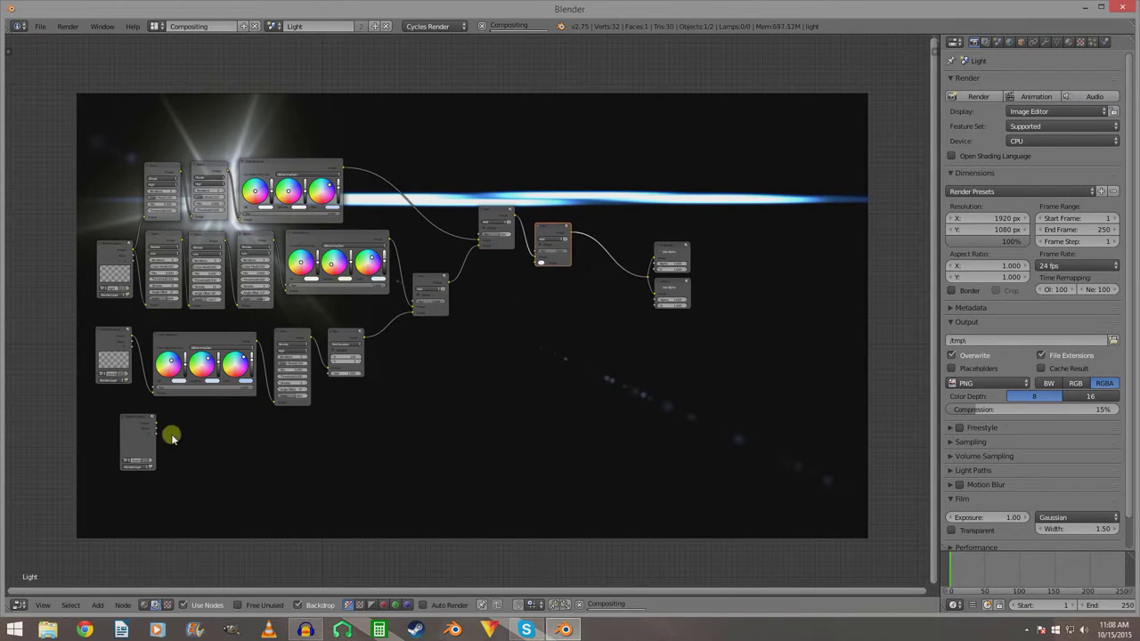
pyautogui.moveTo(157, 423); pyautogui.dragTo(537, 264)
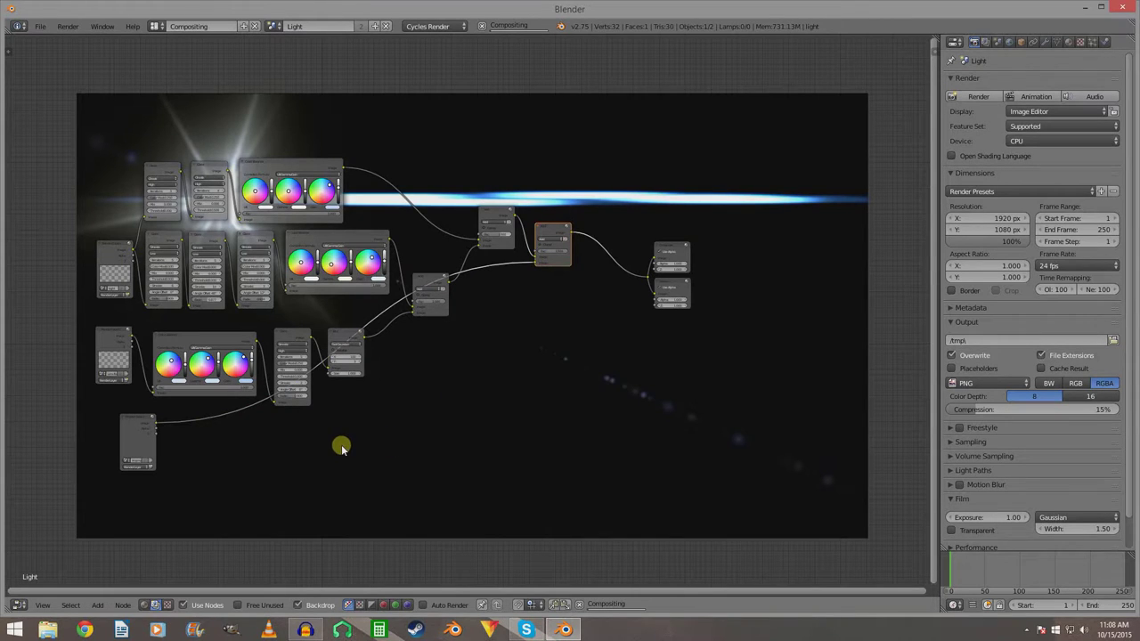
# Switch to the Default screen layout and open the Anamorphic Ghosts scene.
pyautogui.click(157, 27)
pyautogui.click(174, 78)
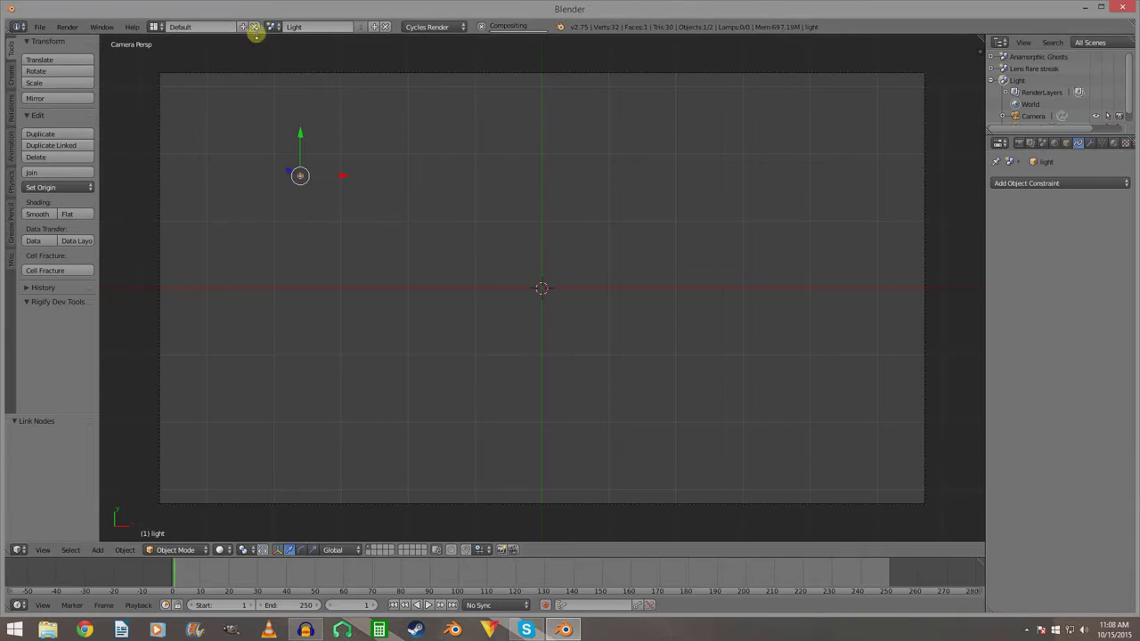
pyautogui.click(271, 28)
pyautogui.click(293, 40)
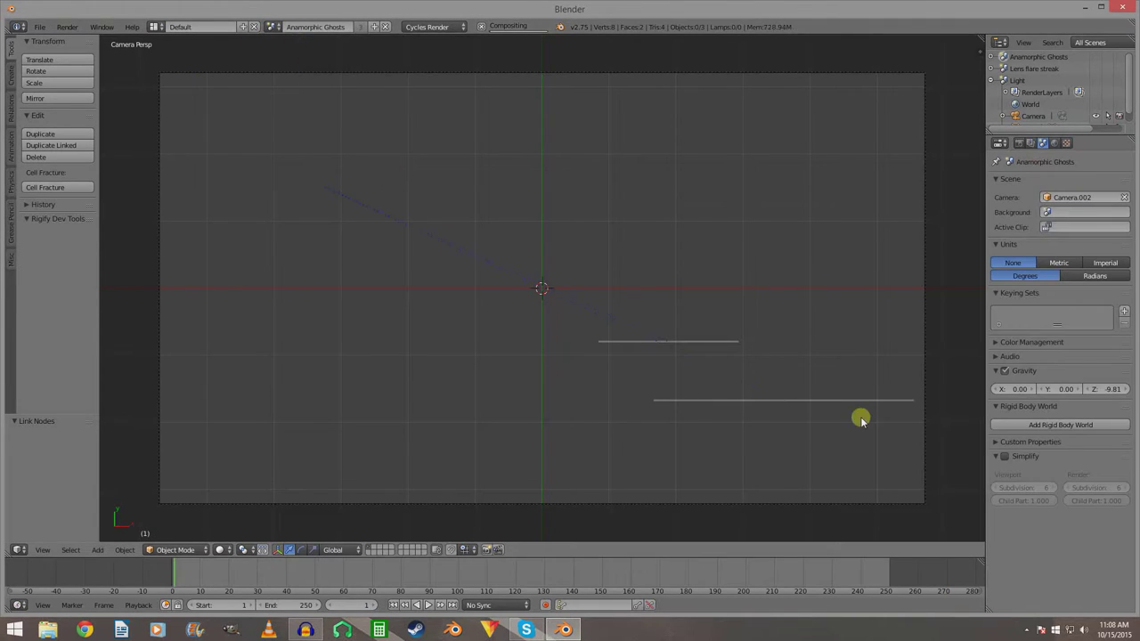
# Assign the existing emission material Material.002 to both thin strips.
pyautogui.rightClick(721, 341)
pyautogui.click(1108, 145)
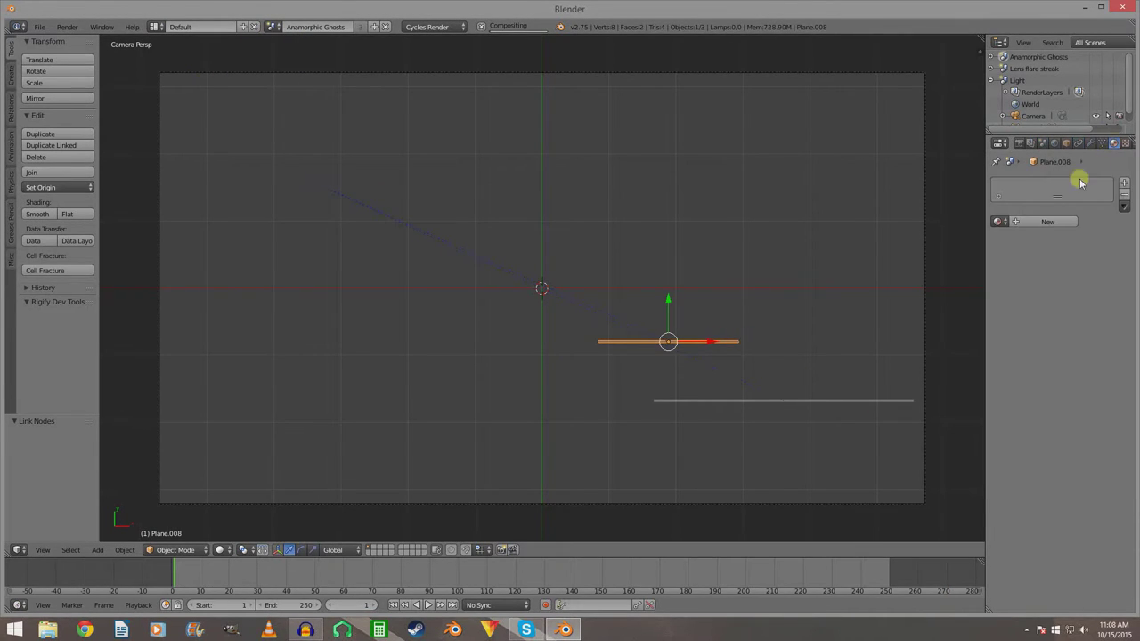
pyautogui.click(999, 220)
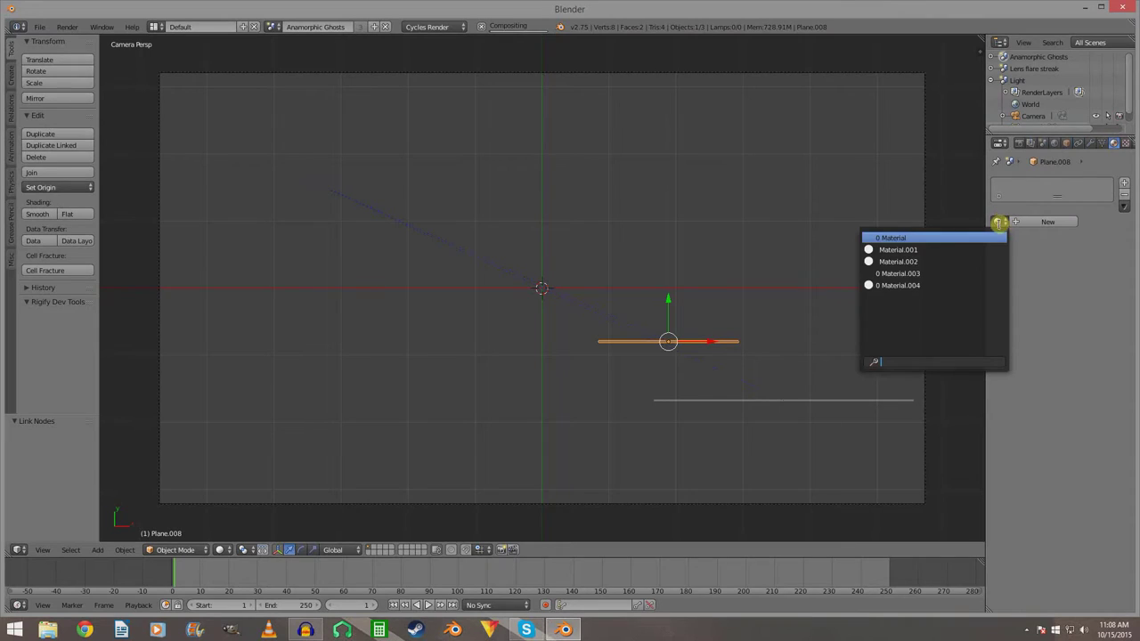
pyautogui.click(969, 261)
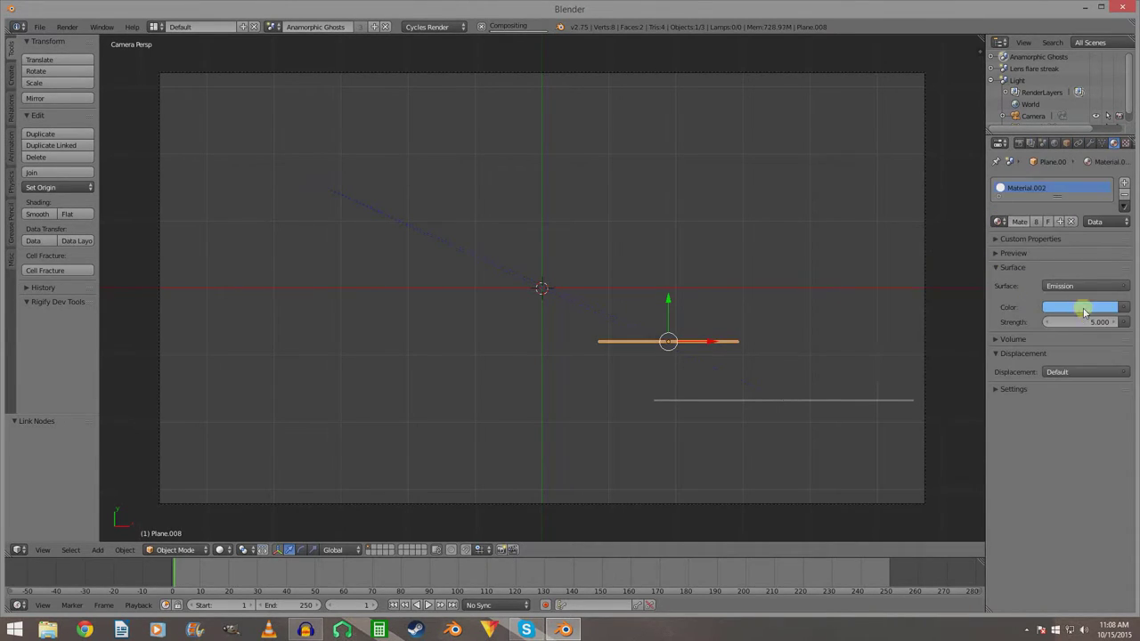
pyautogui.rightClick(807, 402)
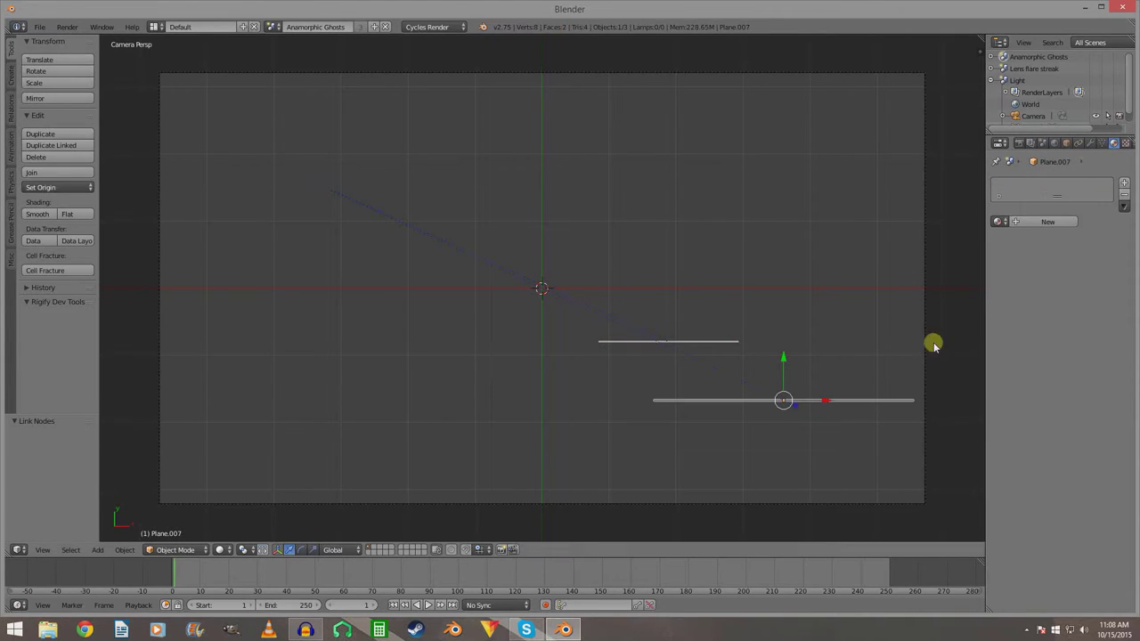
pyautogui.click(999, 221)
pyautogui.click(970, 265)
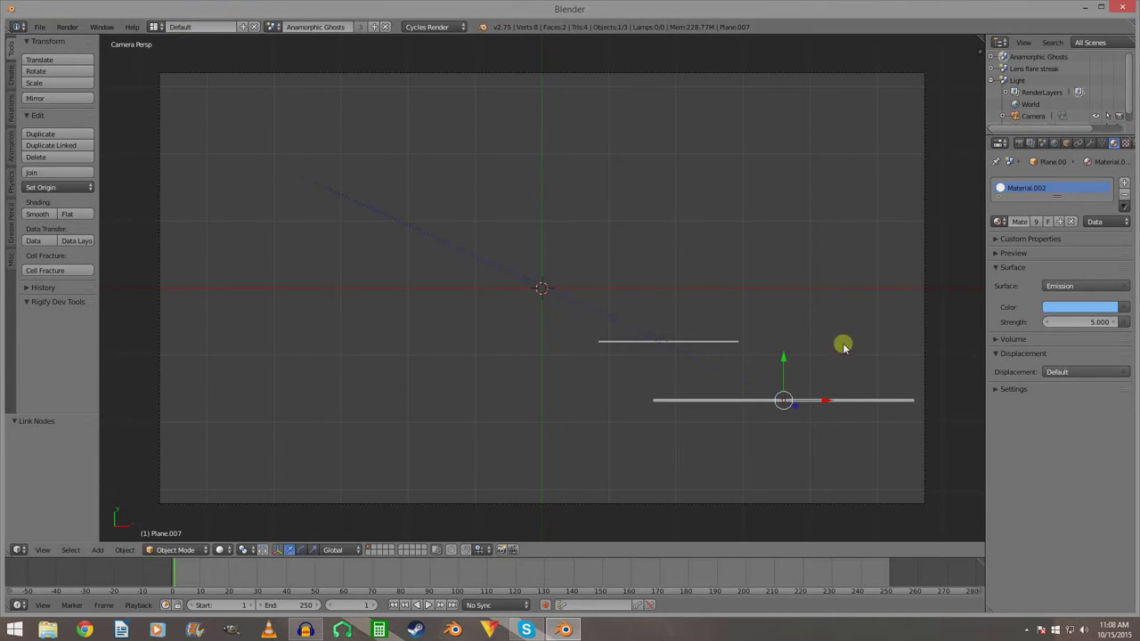
# Return to the Light scene and the Compositing screen layout.
pyautogui.click(271, 27)
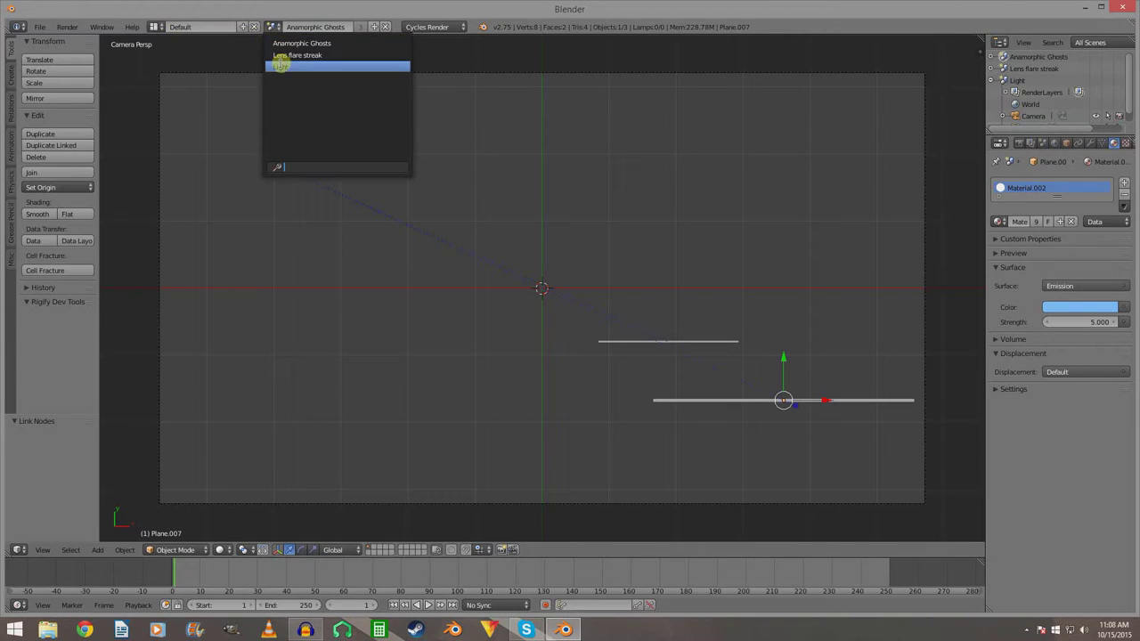
pyautogui.click(279, 65)
pyautogui.click(154, 26)
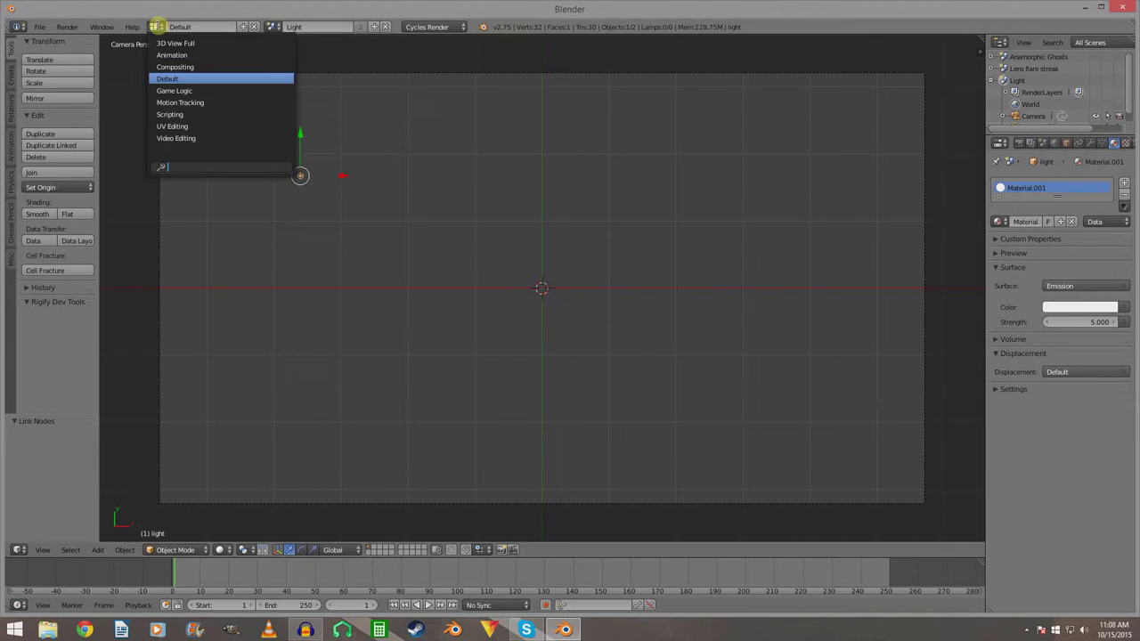
pyautogui.click(181, 79)
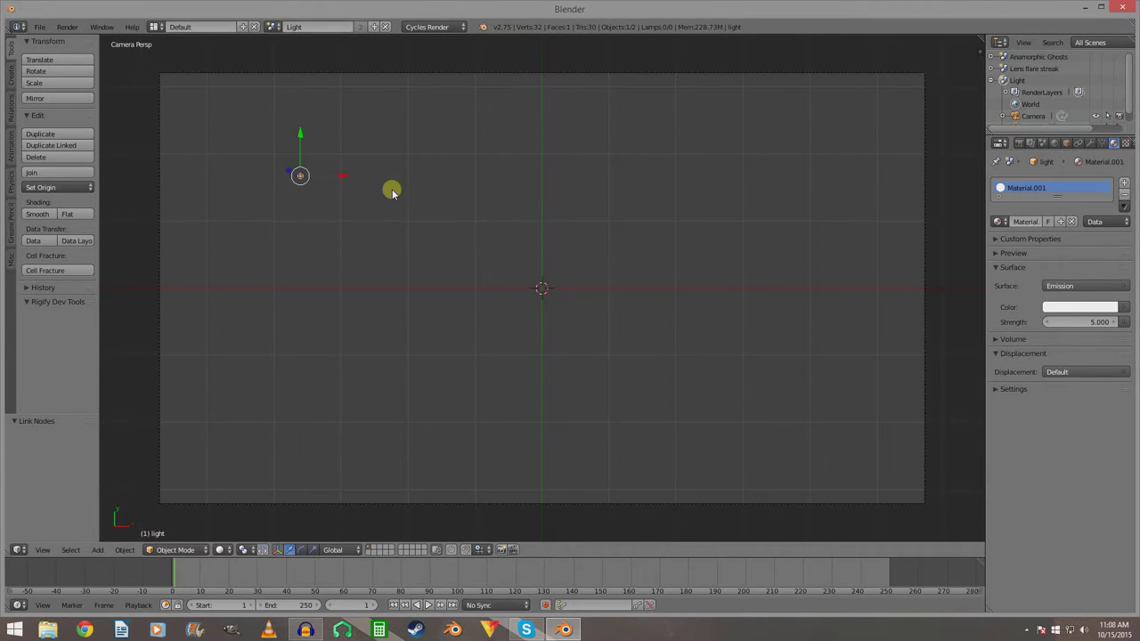
pyautogui.click(155, 27)
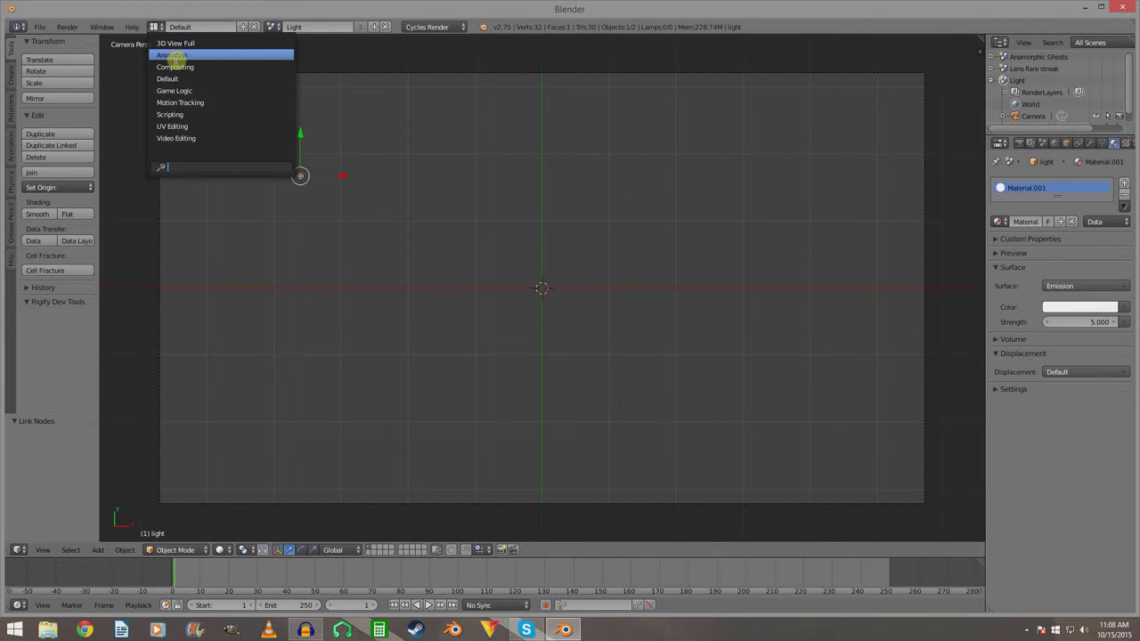
pyautogui.click(176, 67)
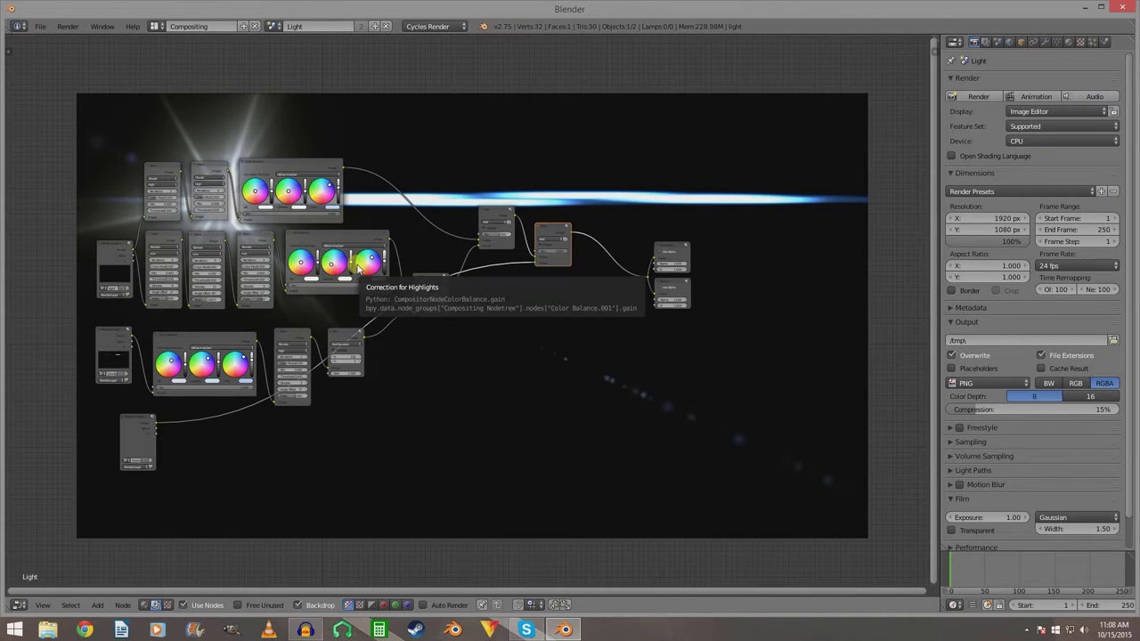
# Render the Light scene with the ghost strips included and return to the compositor nodes.
pyautogui.press('F12')
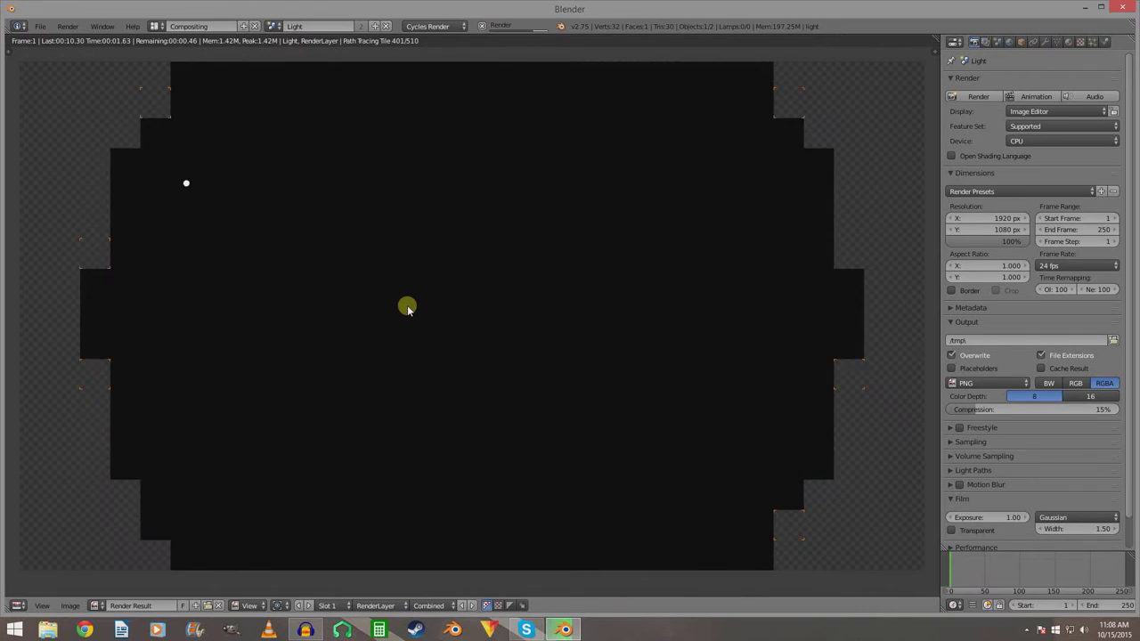
pyautogui.press('F12')
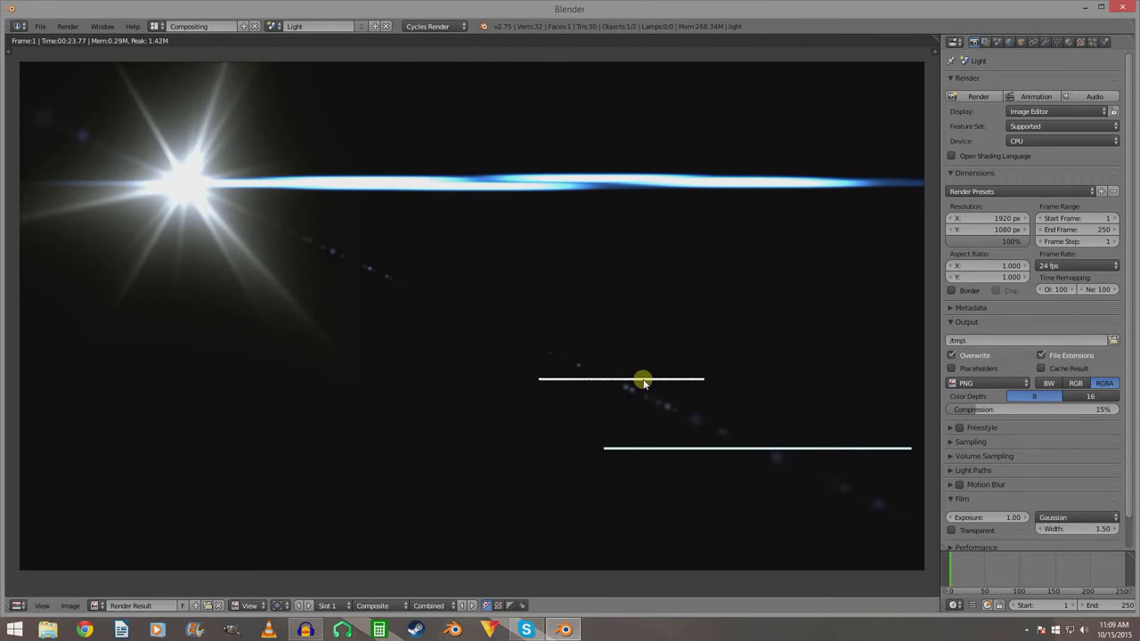
pyautogui.hotkey('shift', 'F3')
# Duplicate the streaks Glare and Fast Gaussian Blur nodes and wire the copies between the Anamorphic Ghosts Render Layers and the last Add node.
pyautogui.scroll(-1, 459, 397)
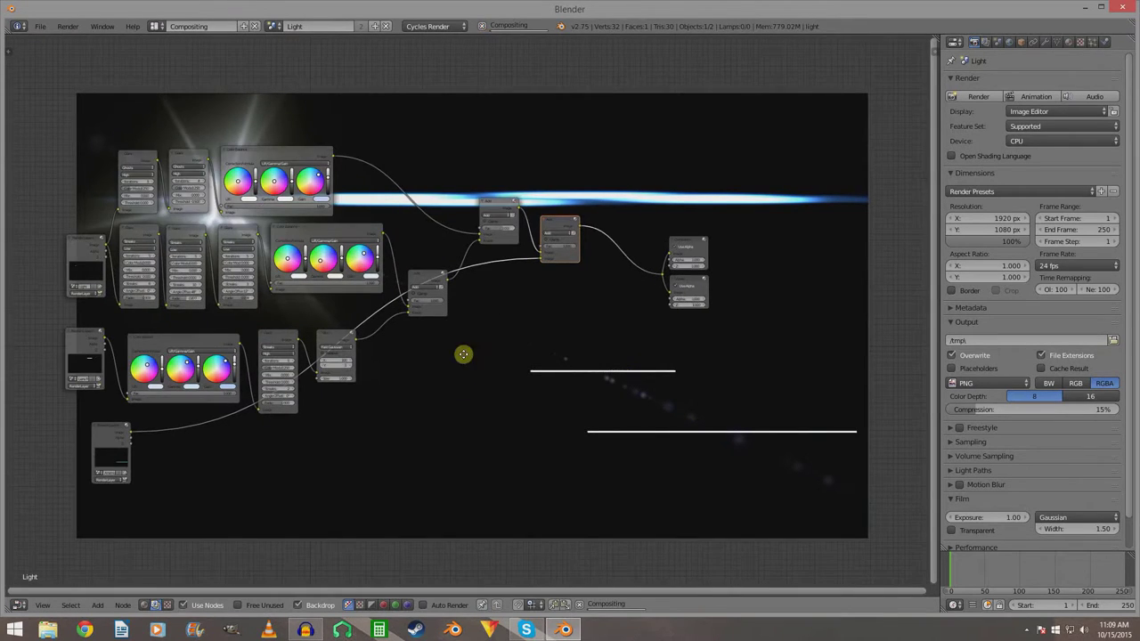
pyautogui.moveTo(573, 194); pyautogui.dragTo(600, 244)
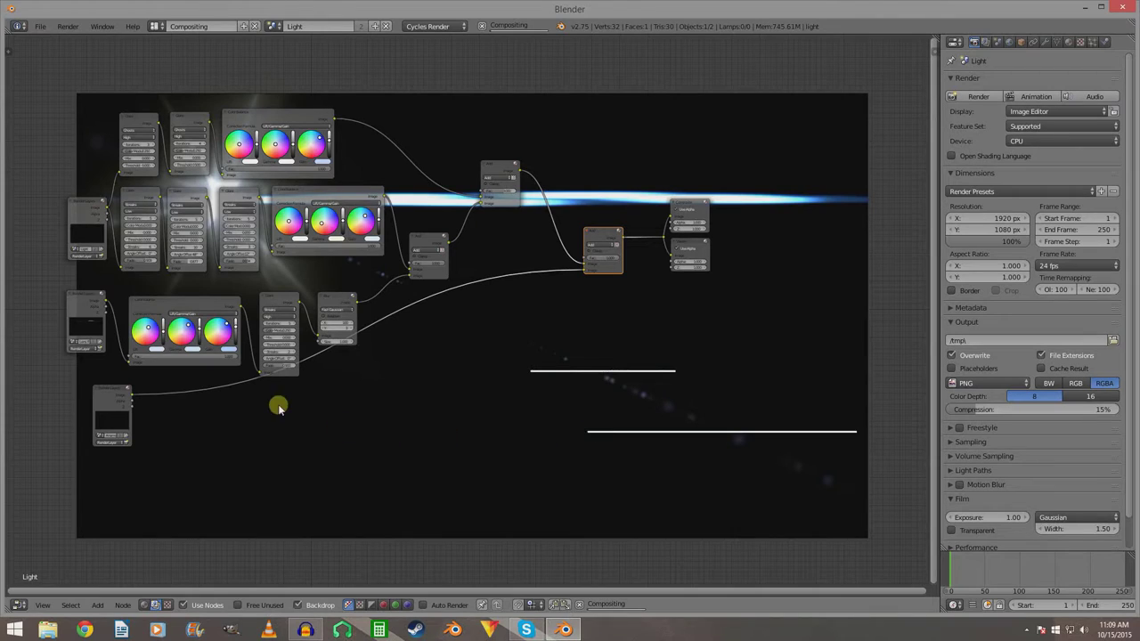
pyautogui.hotkey('shift', 'a')
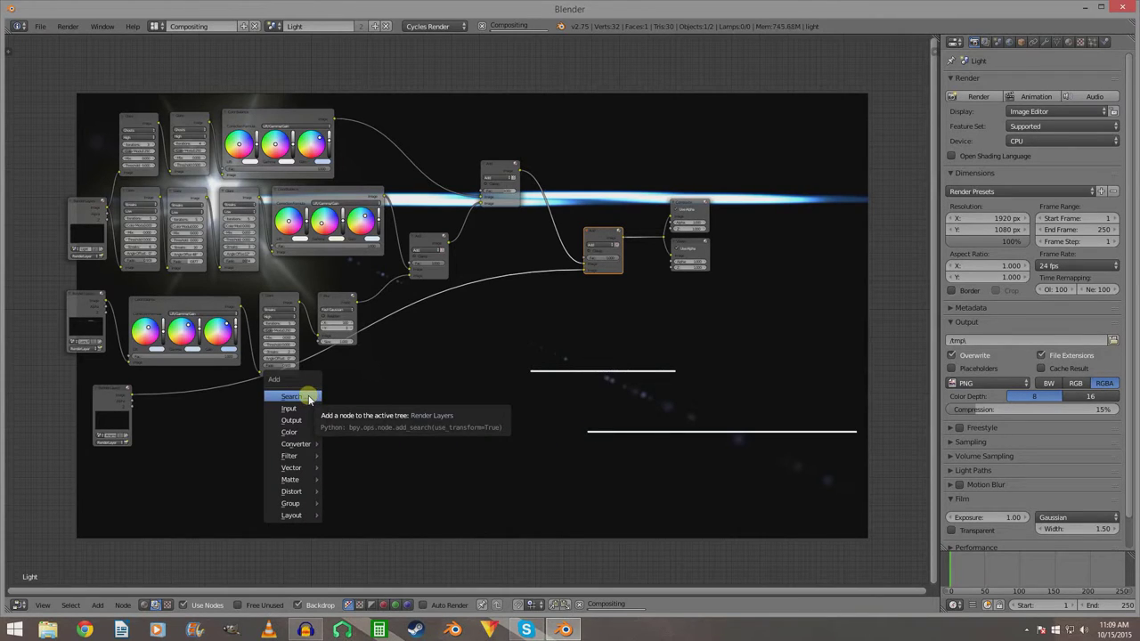
pyautogui.click(273, 296)
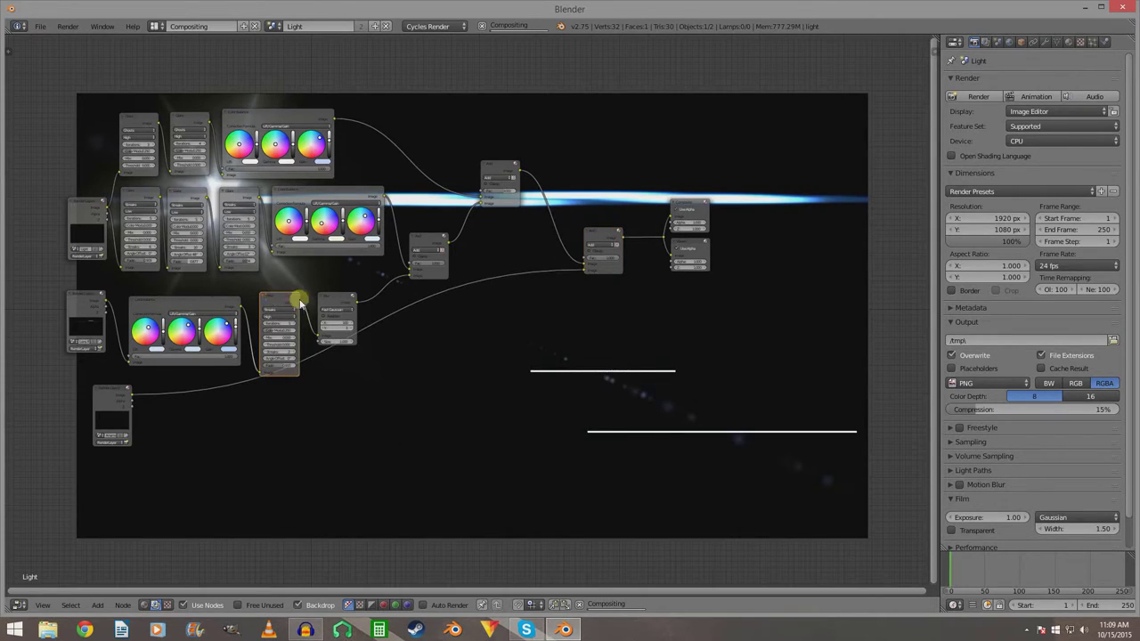
pyautogui.keyDown('shift'); pyautogui.click(328, 301); pyautogui.keyUp('shift')
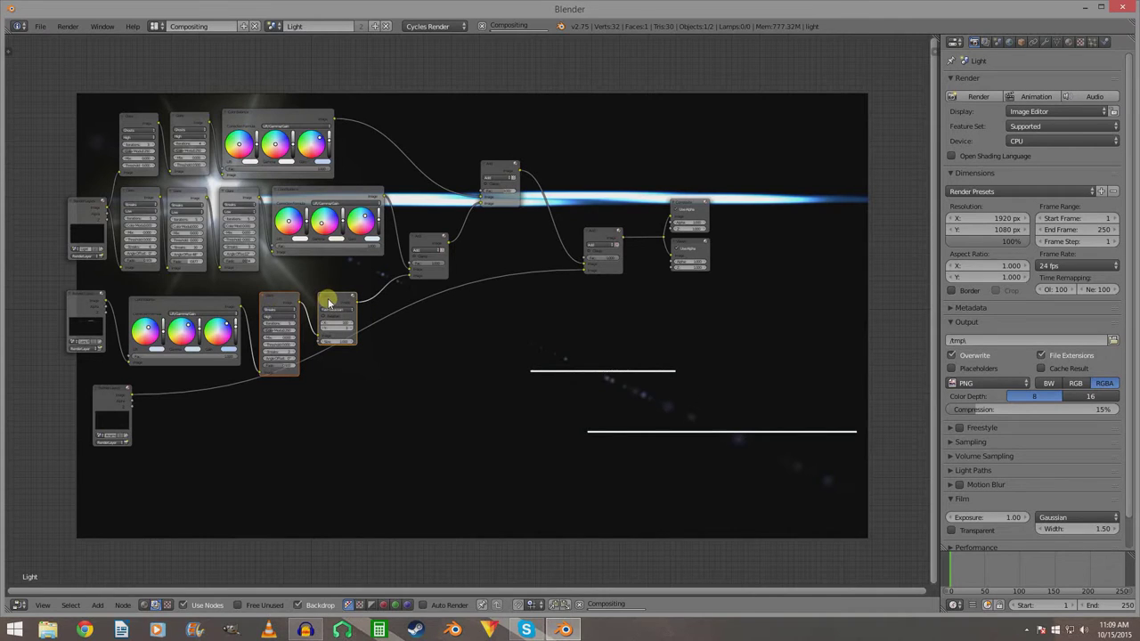
pyautogui.hotkey('shift', 'd')
pyautogui.click(236, 394)
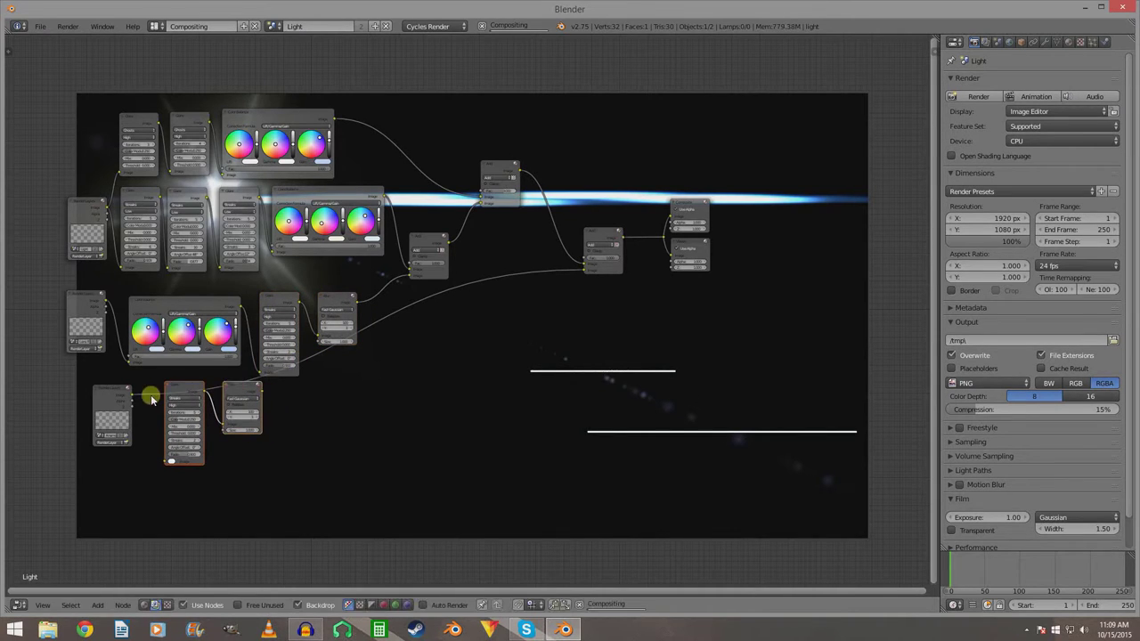
pyautogui.moveTo(134, 406); pyautogui.dragTo(166, 461)
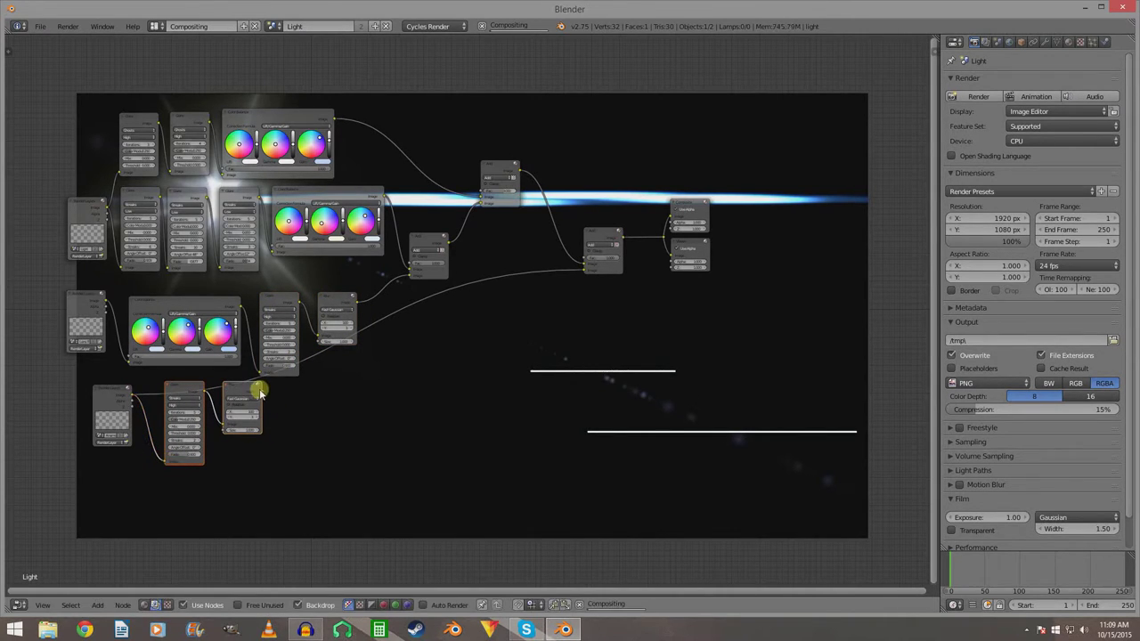
pyautogui.moveTo(260, 391); pyautogui.dragTo(591, 273)
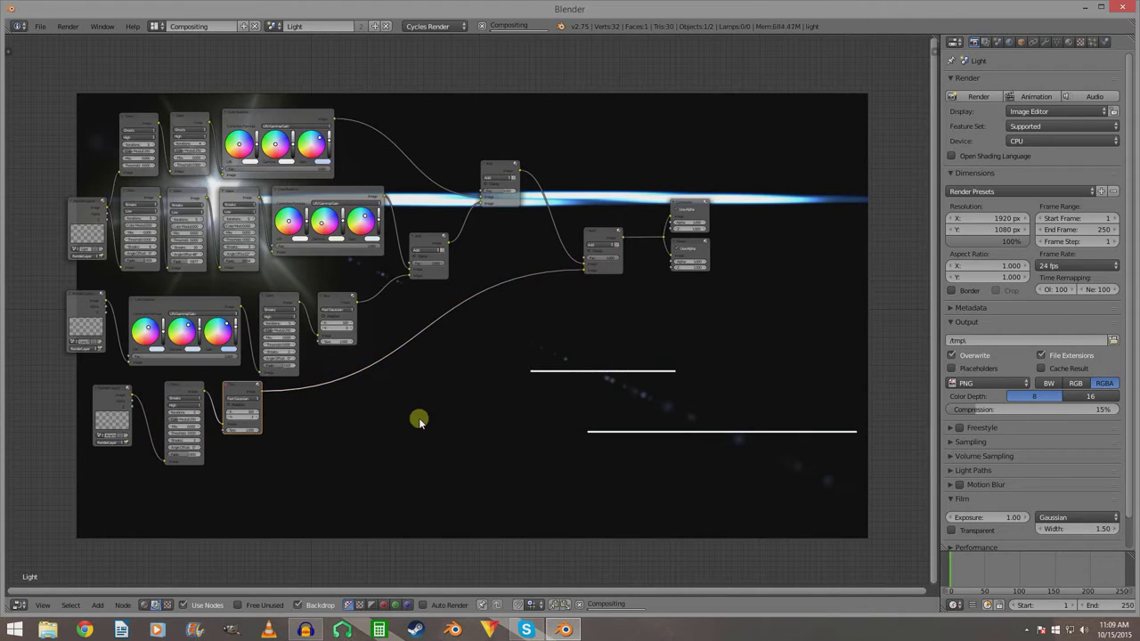
# Raise the Fade of the copied Glare node to stretch the ghost strips into long streaks.
pyautogui.moveTo(417, 420); pyautogui.dragTo(528, 367, button='middle')
pyautogui.scroll(1, 528, 367)
pyautogui.scroll(1, 528, 367)
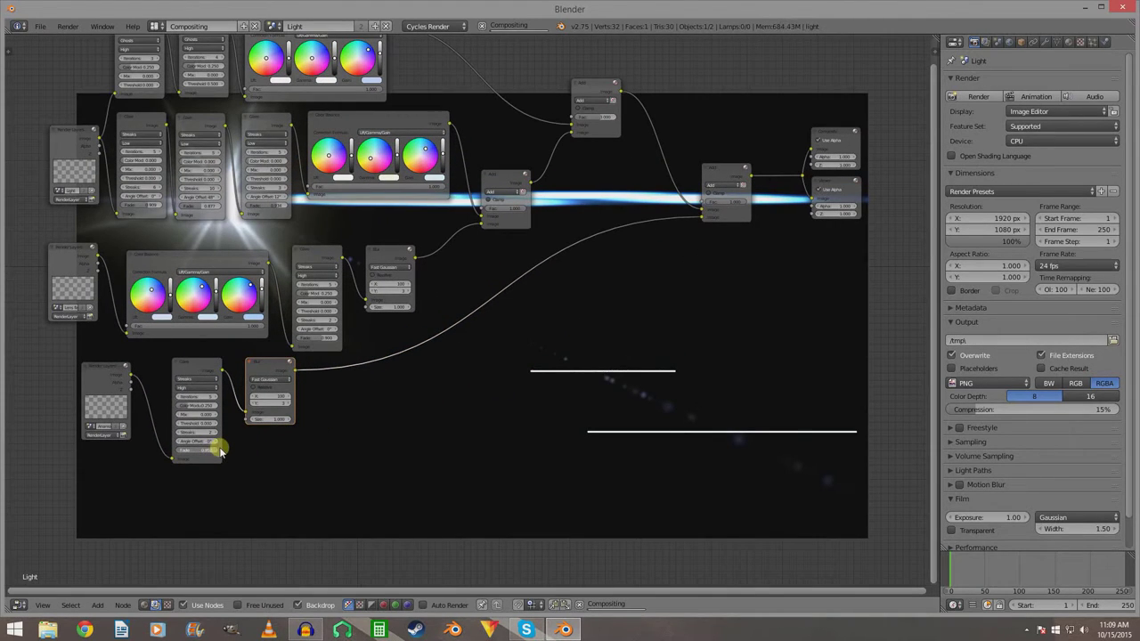
pyautogui.moveTo(220, 452); pyautogui.dragTo(225, 452)
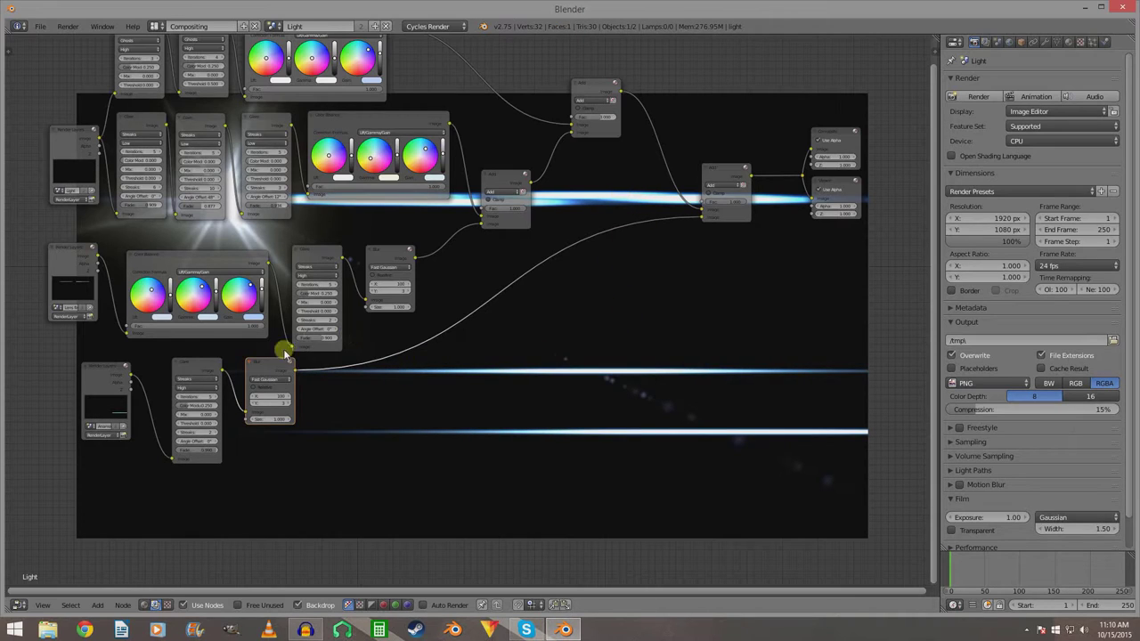
# Move the copied Glare and Blur nodes away from the Anamorphic Ghosts Render Layers node to make room between them.
pyautogui.click(205, 368)
pyautogui.keyDown('shift'); pyautogui.click(258, 370); pyautogui.keyUp('shift')
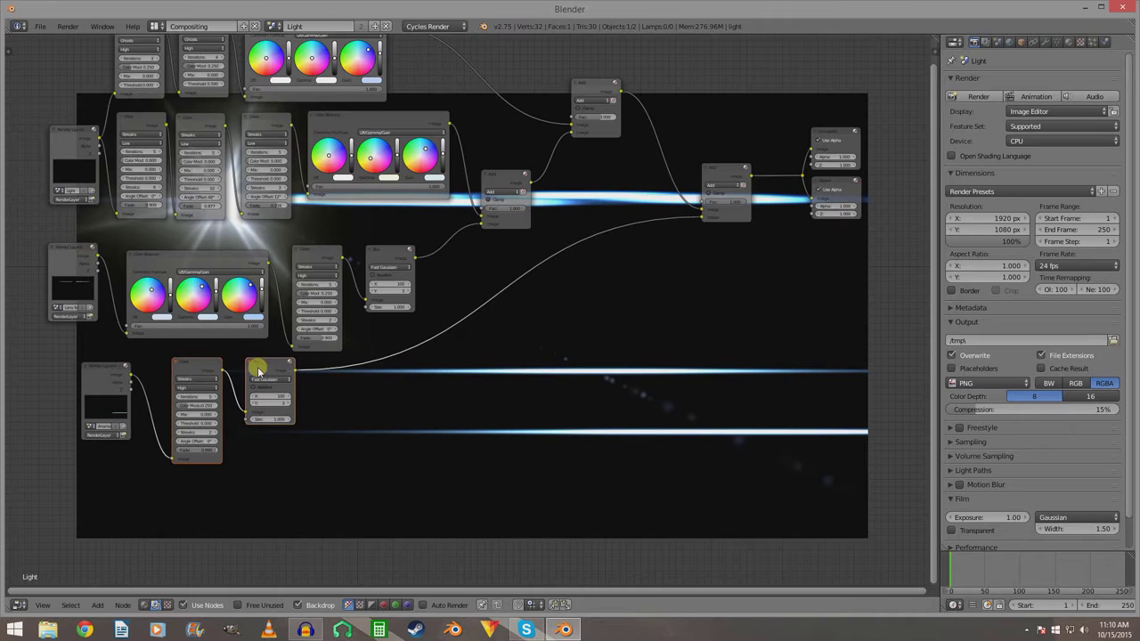
pyautogui.moveTo(258, 369); pyautogui.dragTo(359, 365)
pyautogui.moveTo(122, 368); pyautogui.dragTo(80, 373)
# Insert a Color Balance node between the Anamorphic Ghosts Render Layers and its Glare node, tinting the highlights blue.
pyautogui.hotkey('shift', 'a')
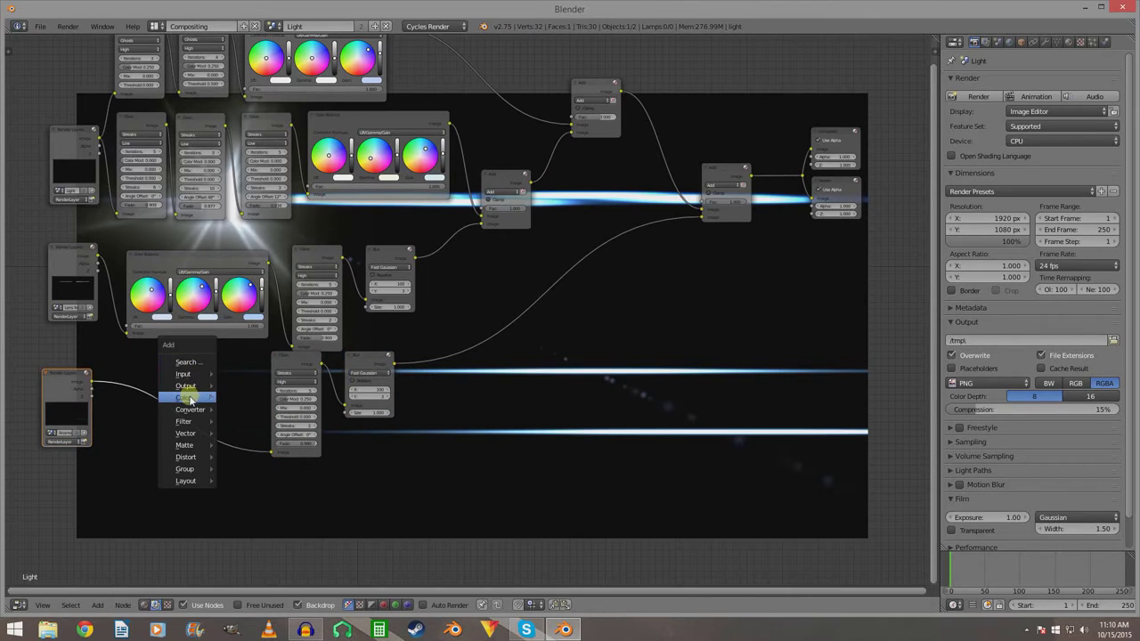
pyautogui.moveTo(196, 398)
pyautogui.click(267, 462)
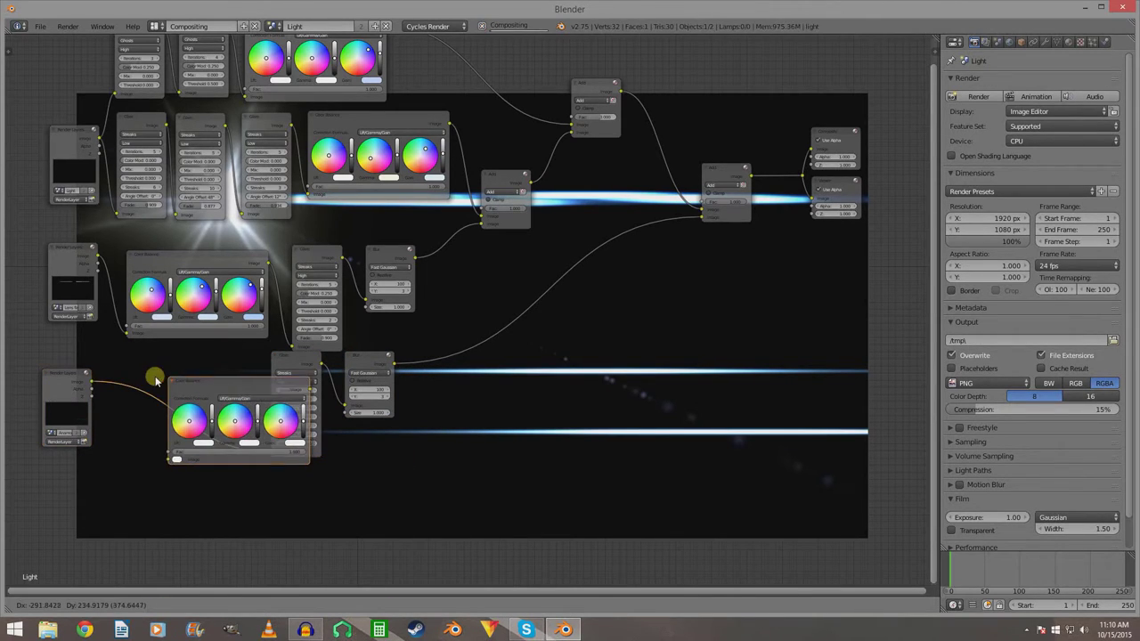
pyautogui.click(116, 375)
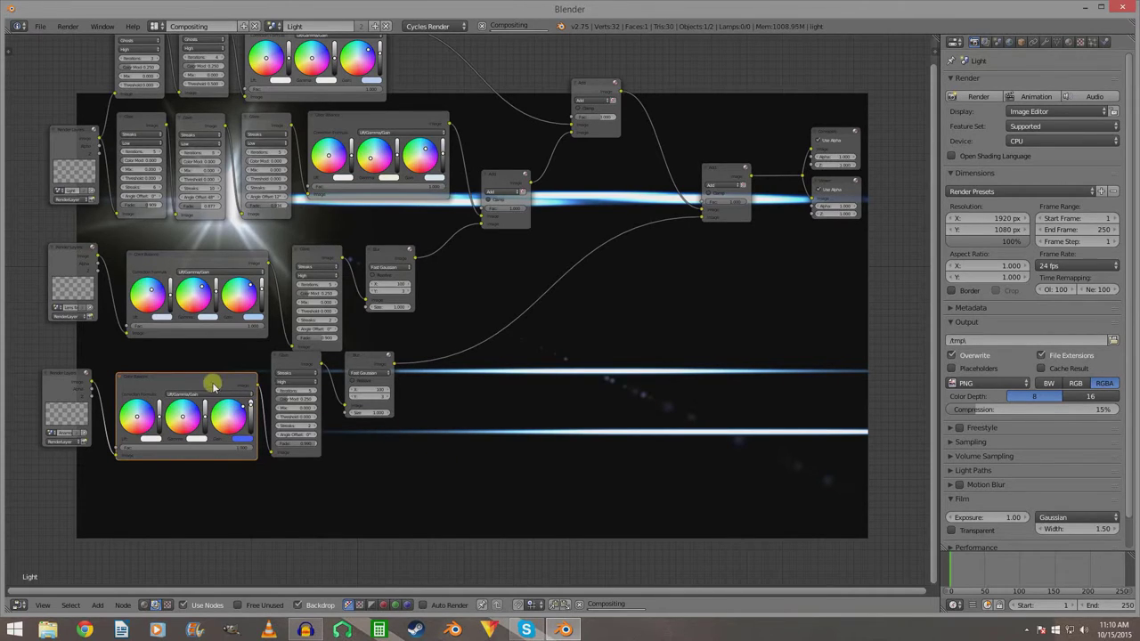
# Tidy the Anamorphic Ghosts row by repositioning its Color Balance, Glare and Blur nodes.
pyautogui.moveTo(210, 380); pyautogui.dragTo(204, 371)
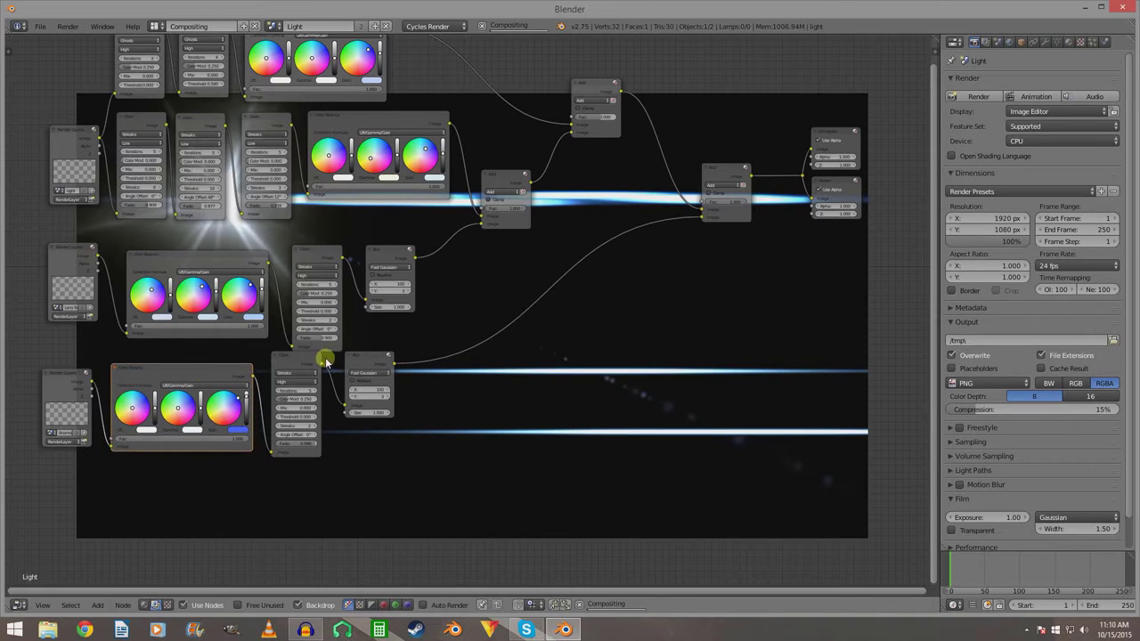
pyautogui.moveTo(300, 355); pyautogui.dragTo(389, 381)
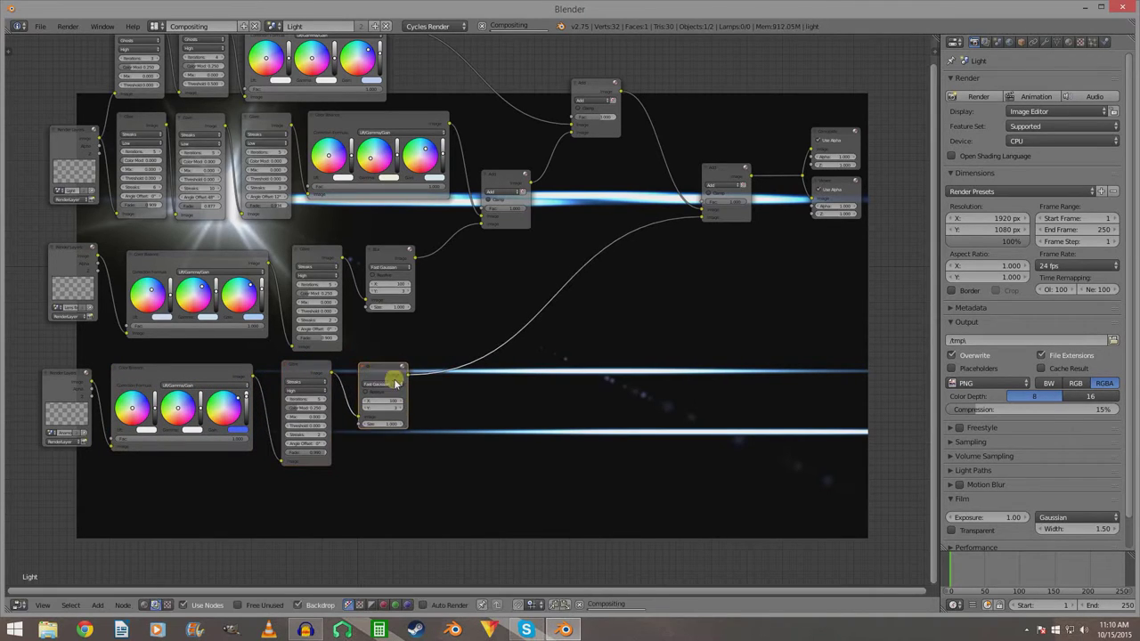
pyautogui.scroll(-1, 625, 354)
pyautogui.moveTo(625, 354); pyautogui.dragTo(583, 399, button='middle')
pyautogui.scroll(2, 593, 399)
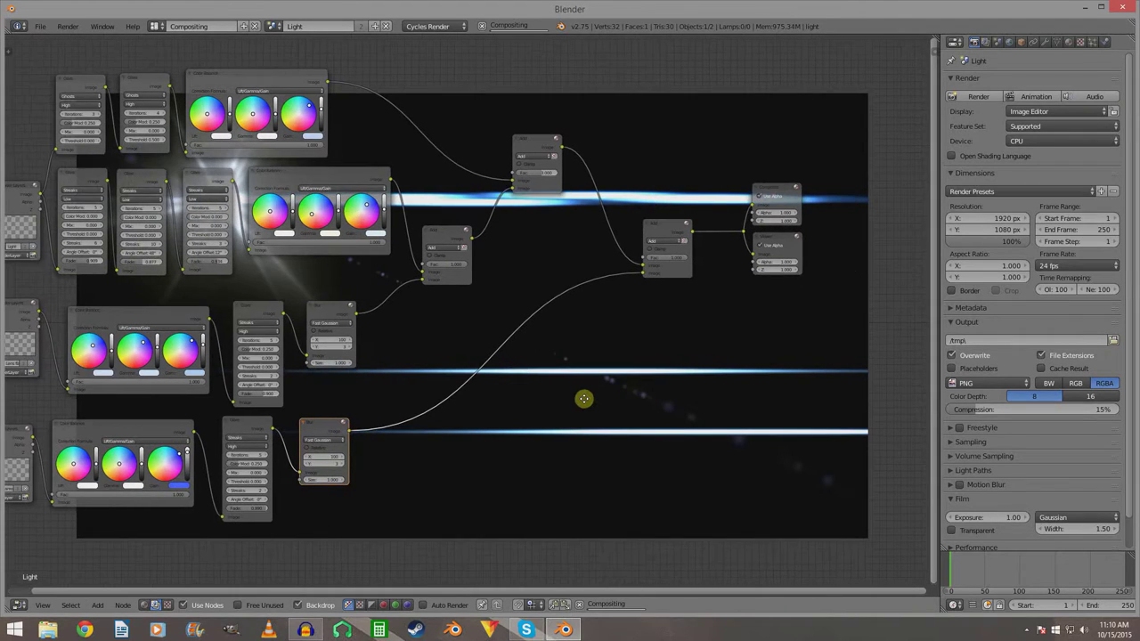
# Switch to the Default layout and the Anamorphic Ghosts scene, and shrink the upper strip along X to about 0.314.
pyautogui.moveTo(605, 454); pyautogui.dragTo(547, 374, button='middle')
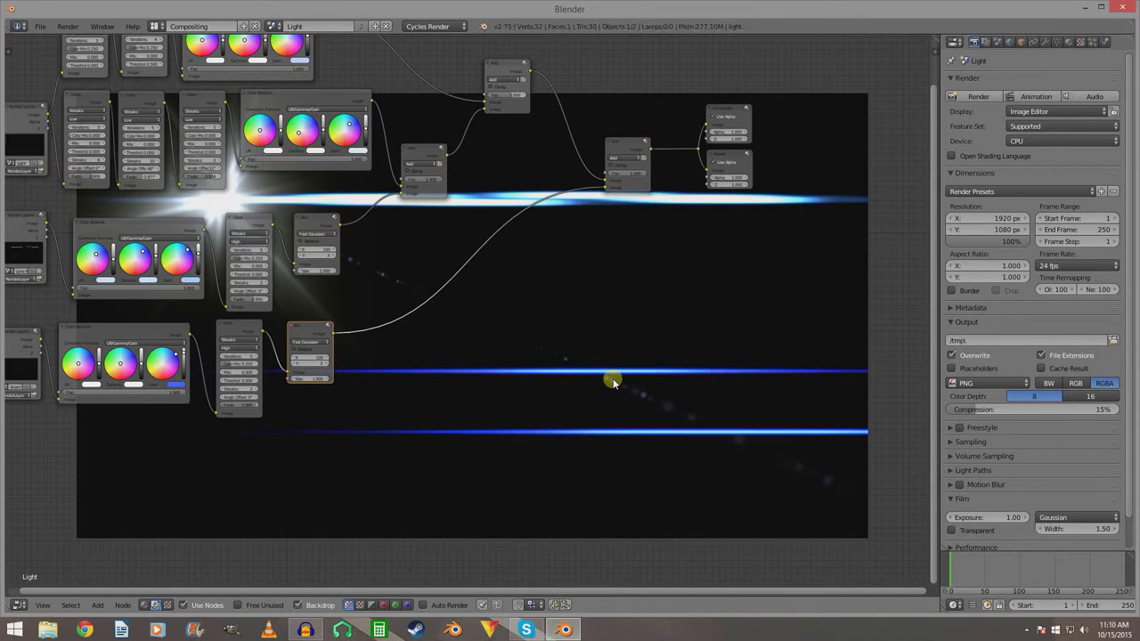
pyautogui.click(154, 25)
pyautogui.click(167, 78)
pyautogui.click(272, 26)
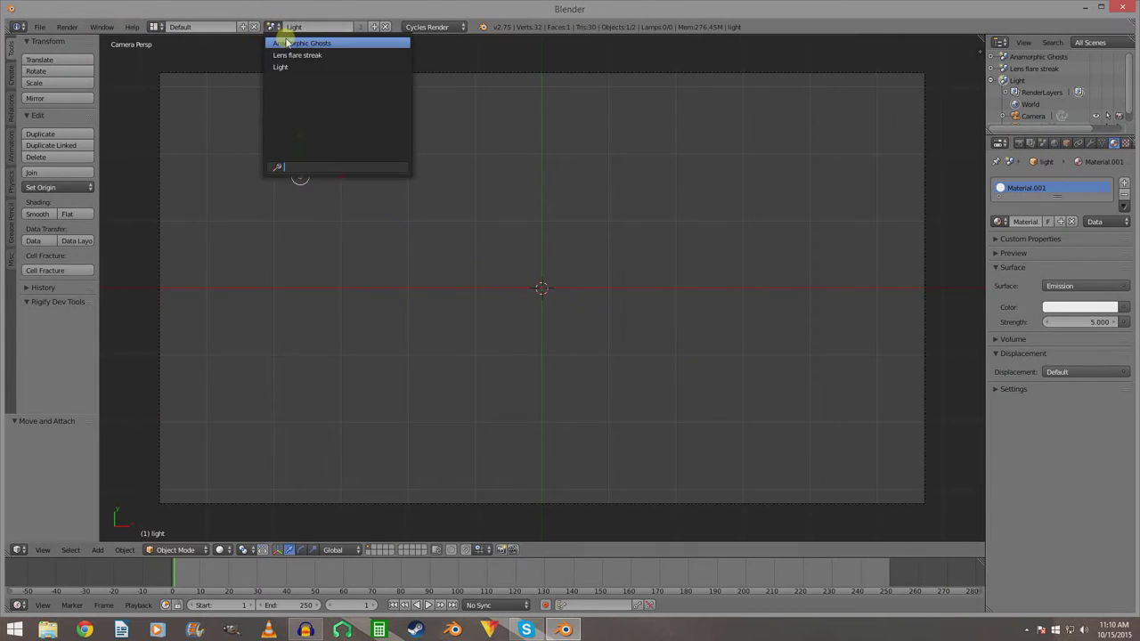
pyautogui.click(284, 38)
pyautogui.rightClick(693, 333)
pyautogui.press('s')
pyautogui.press('x')
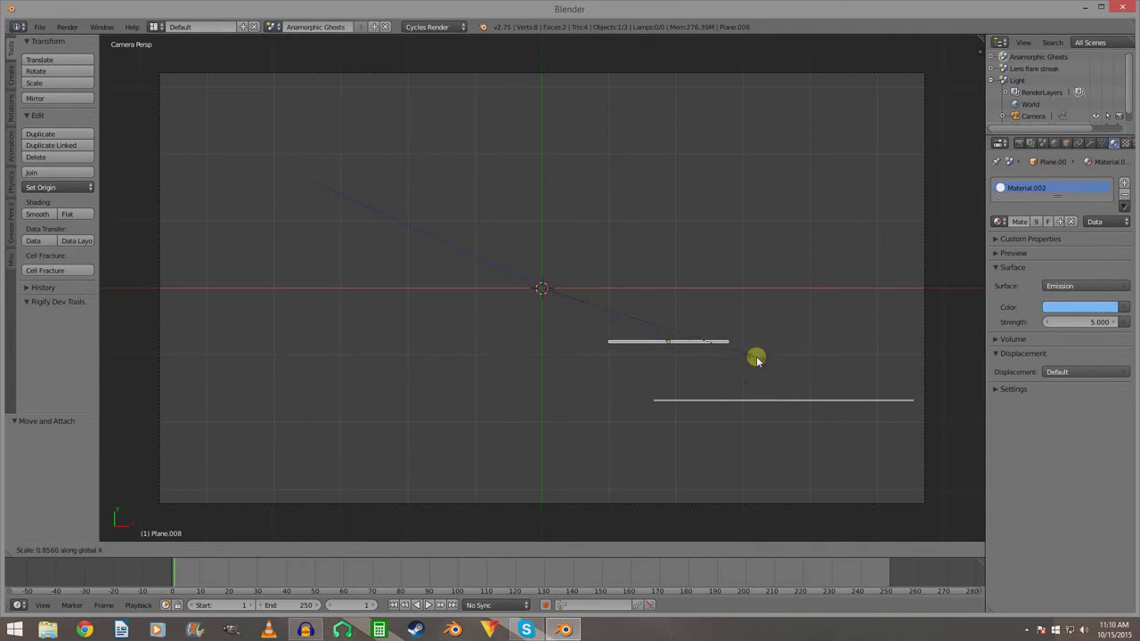
pyautogui.click(627, 312)
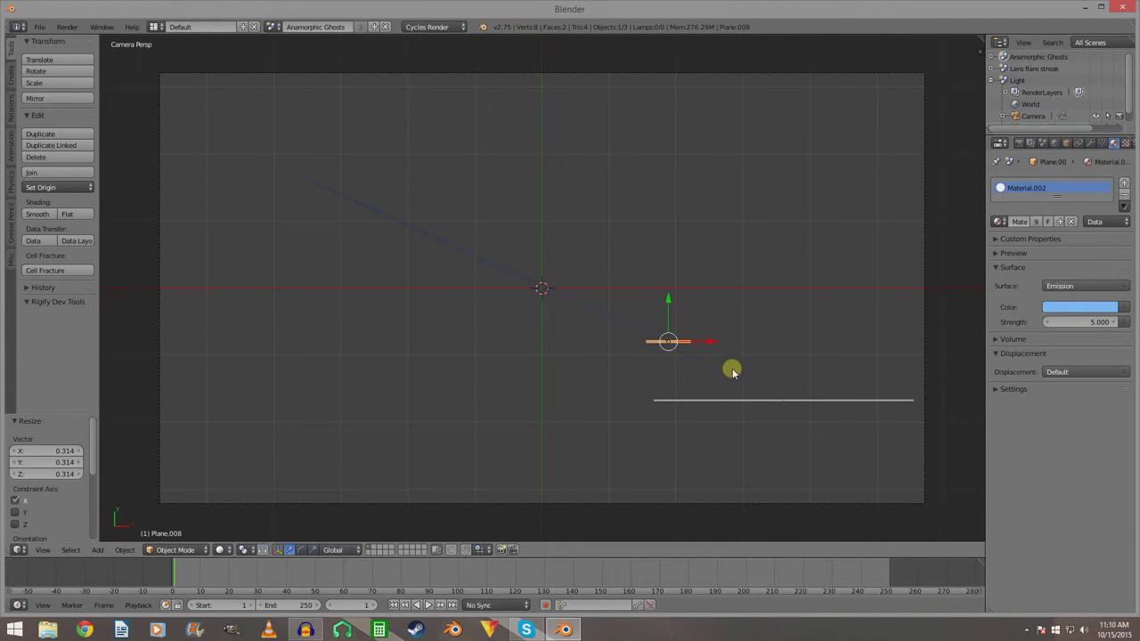
# Thin the shortened upper ghost strip along Y with a scale of about 0.622.
pyautogui.press('s')
pyautogui.press('y')
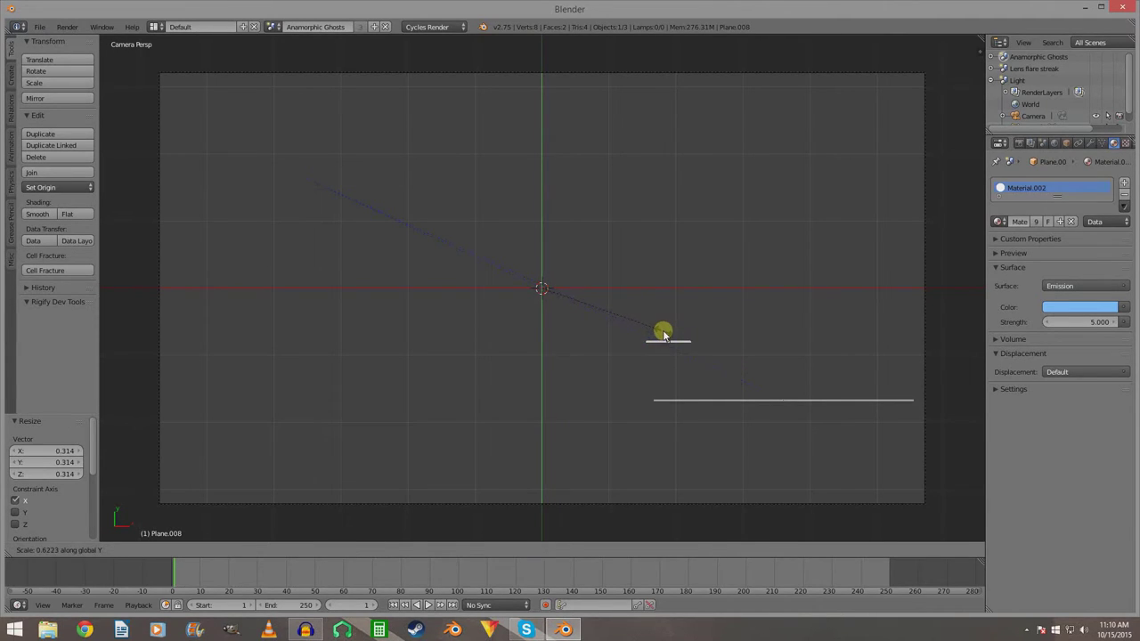
pyautogui.click(664, 332)
# Return to the Light scene in the Compositing layout.
pyautogui.click(154, 27)
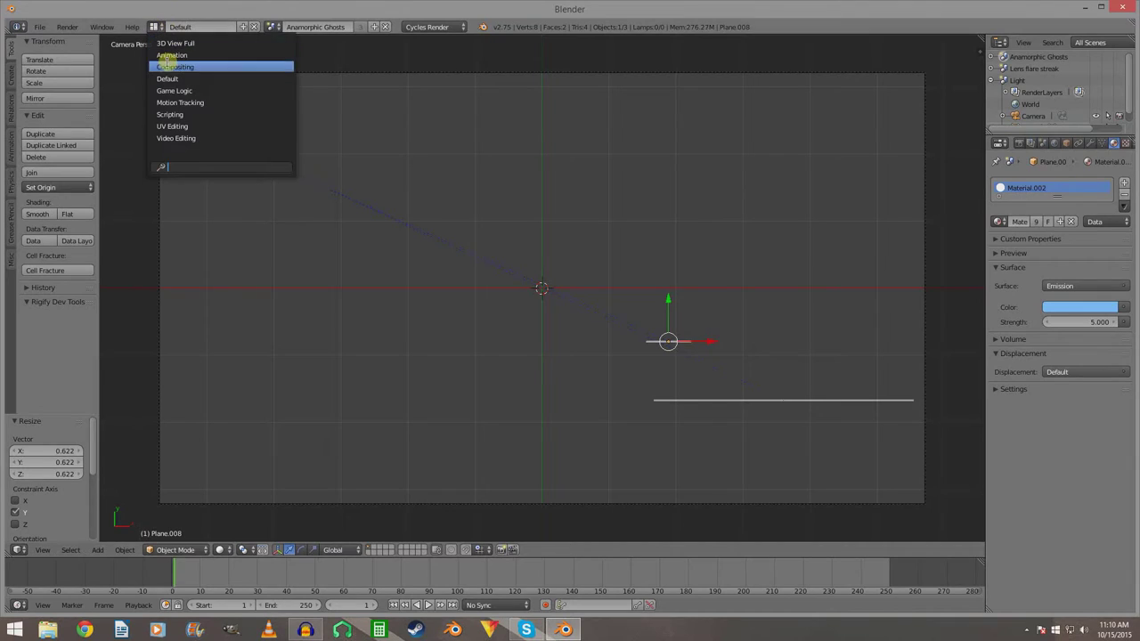
pyautogui.click(160, 78)
pyautogui.click(155, 27)
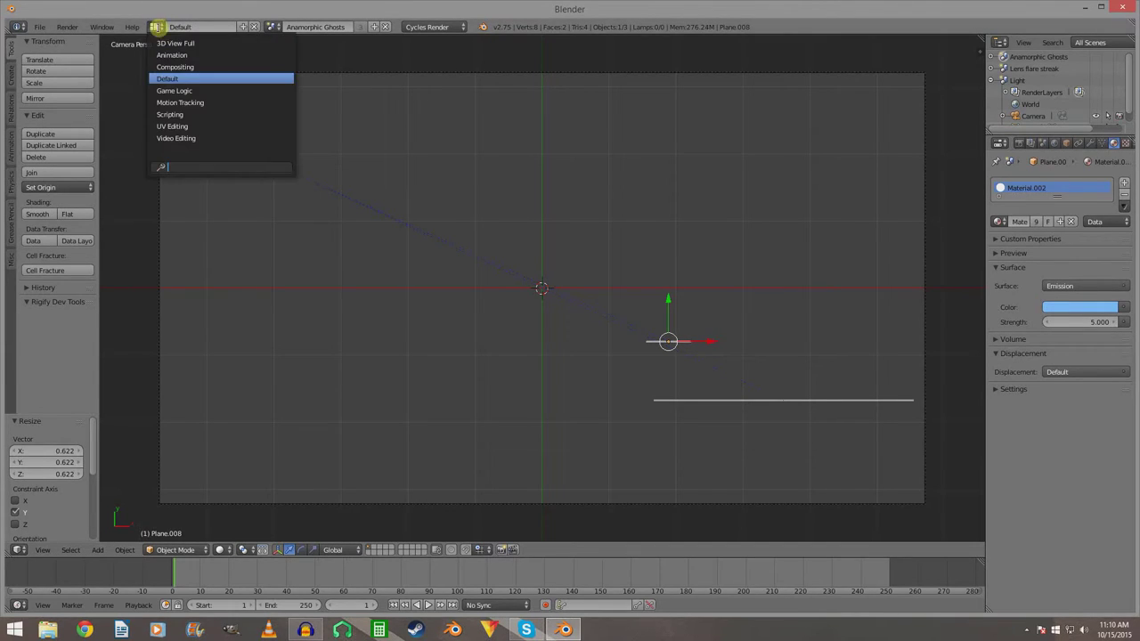
pyautogui.click(276, 26)
pyautogui.click(293, 68)
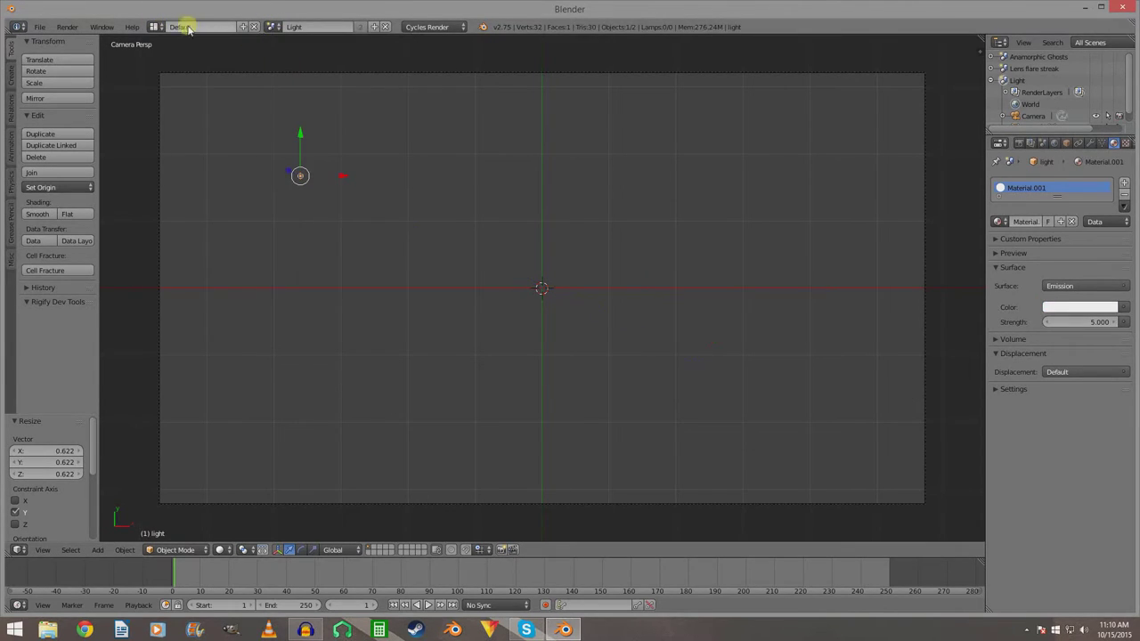
pyautogui.click(155, 27)
pyautogui.click(166, 77)
pyautogui.click(154, 27)
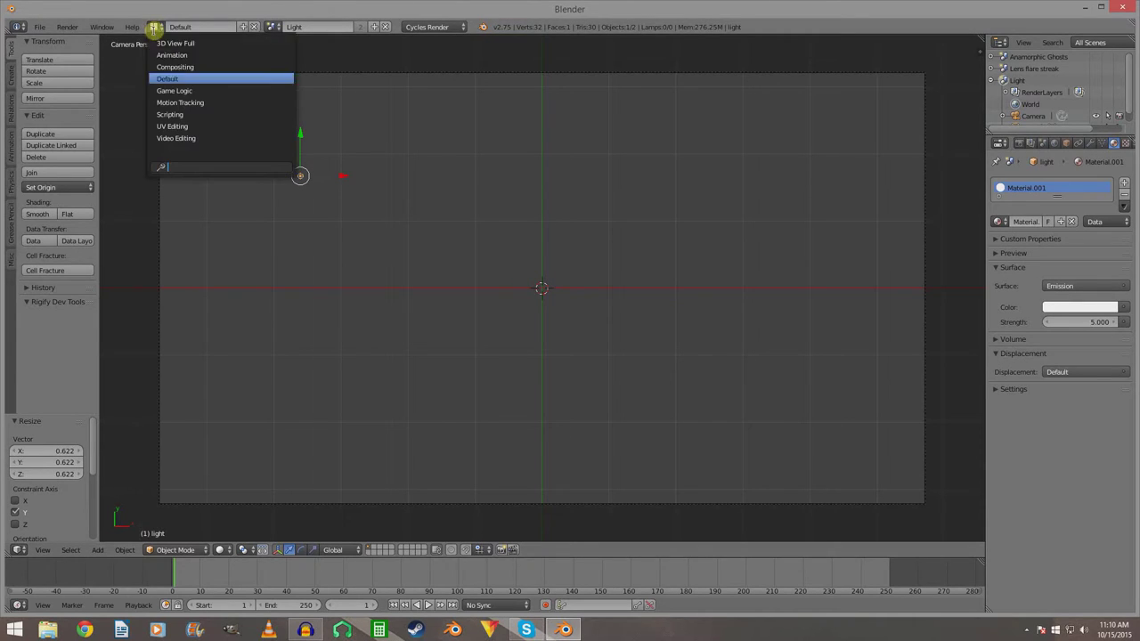
pyautogui.click(161, 67)
# Render the Light scene with the resized ghost strip and return to the node setup.
pyautogui.moveTo(506, 288); pyautogui.dragTo(549, 353, button='middle')
pyautogui.scroll(2, 550, 353)
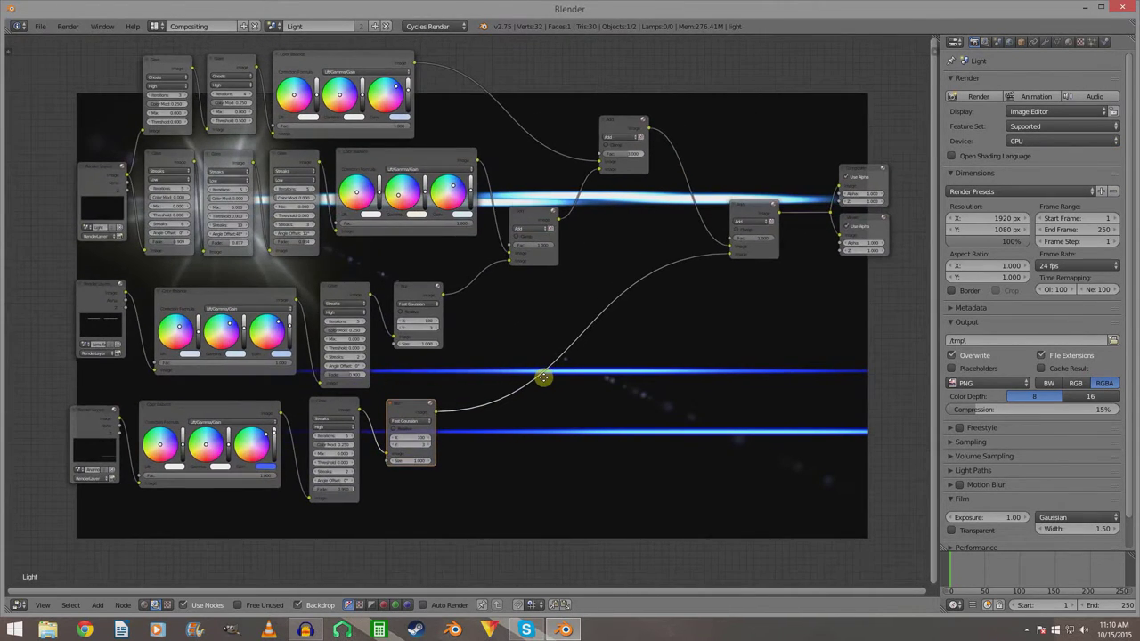
pyautogui.press('F12')
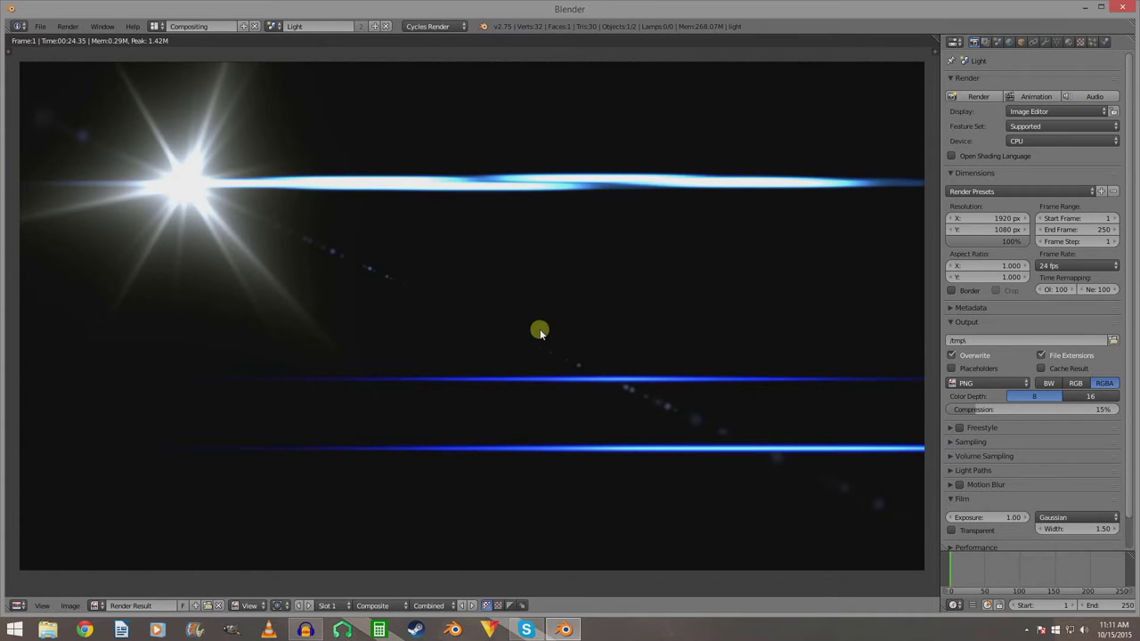
pyautogui.press('Escape')
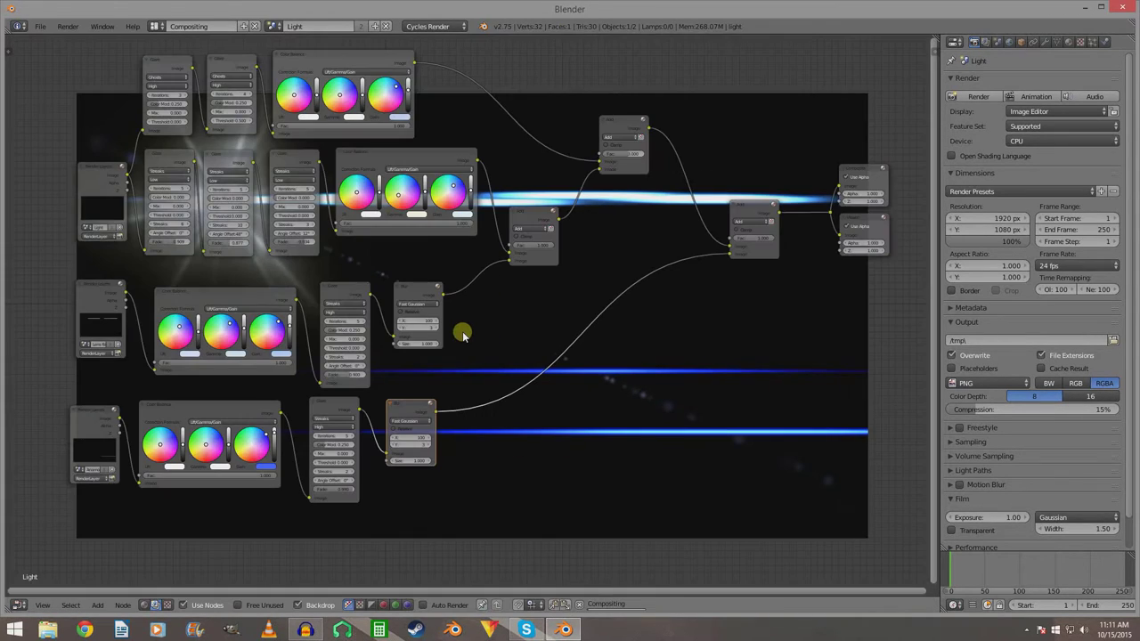
# Set the Fac of the final Add node, which mixes in the Anamorphic Ghosts row, to 0.25.
pyautogui.moveTo(700, 323); pyautogui.dragTo(681, 349, button='middle')
pyautogui.scroll(1, 681, 349)
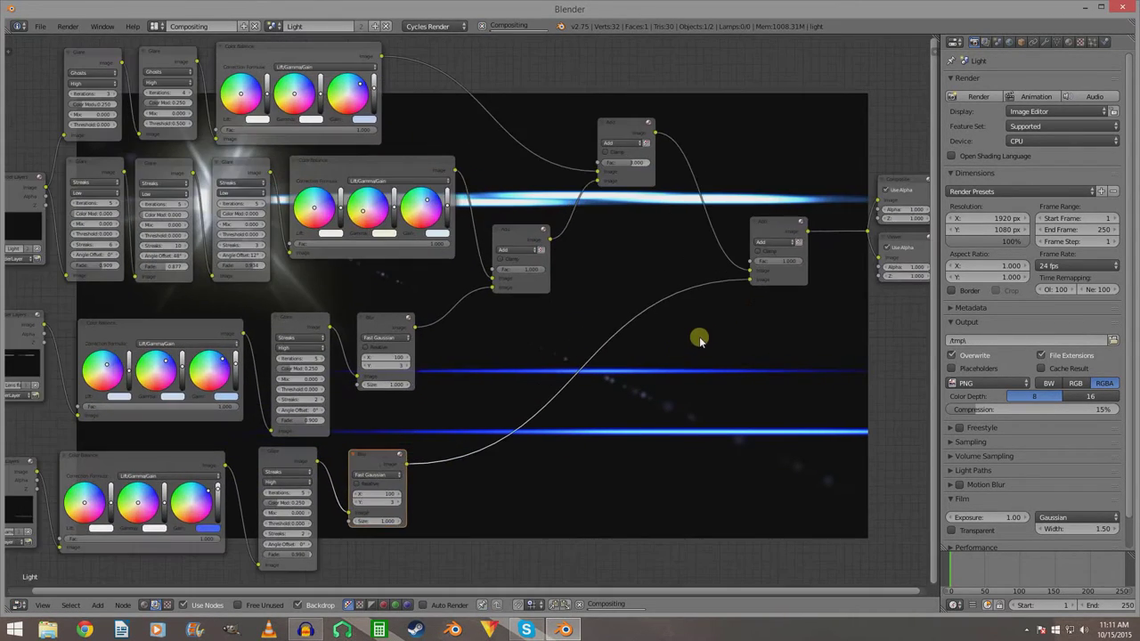
pyautogui.moveTo(792, 262)
pyautogui.mouseDown()
pyautogui.moveTo(764, 264)
pyautogui.moveTo(777, 264)
pyautogui.mouseUp()
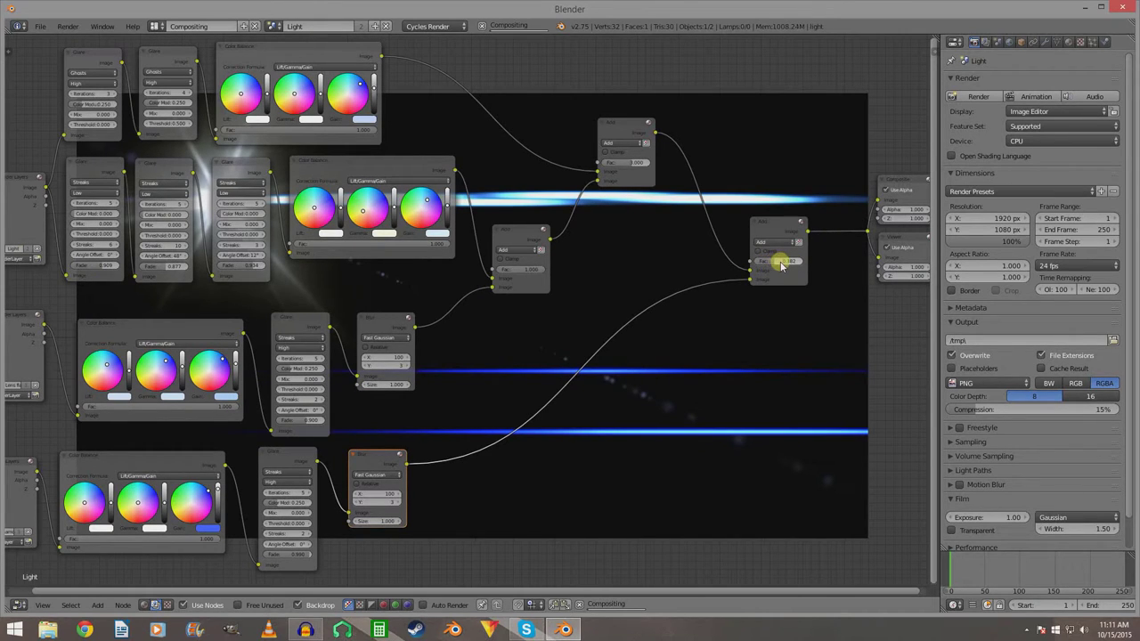
pyautogui.moveTo(778, 287); pyautogui.dragTo(726, 273, button='middle')
pyautogui.moveTo(724, 248); pyautogui.dragTo(710, 280)
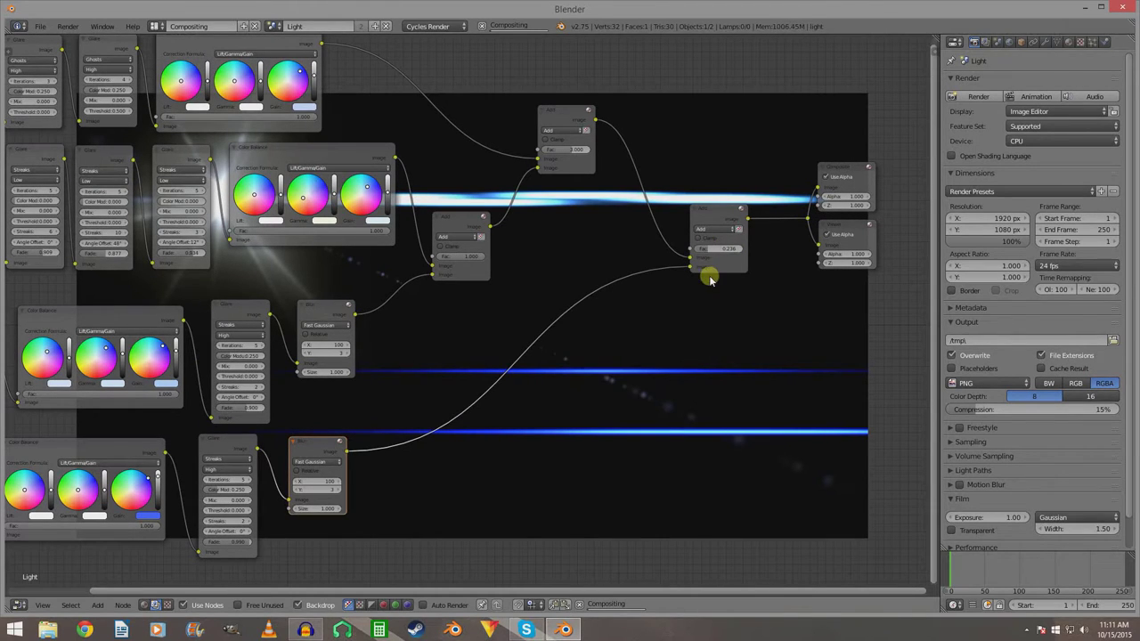
pyautogui.click(716, 246)
pyautogui.click(721, 248)
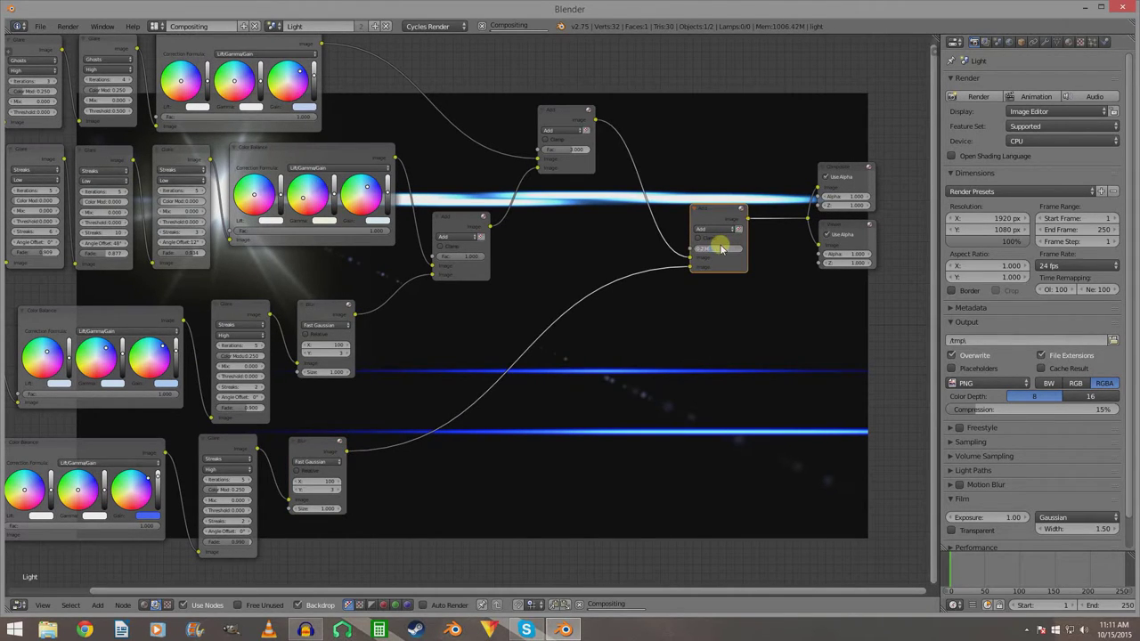
pyautogui.write('.25')
pyautogui.press('Return')
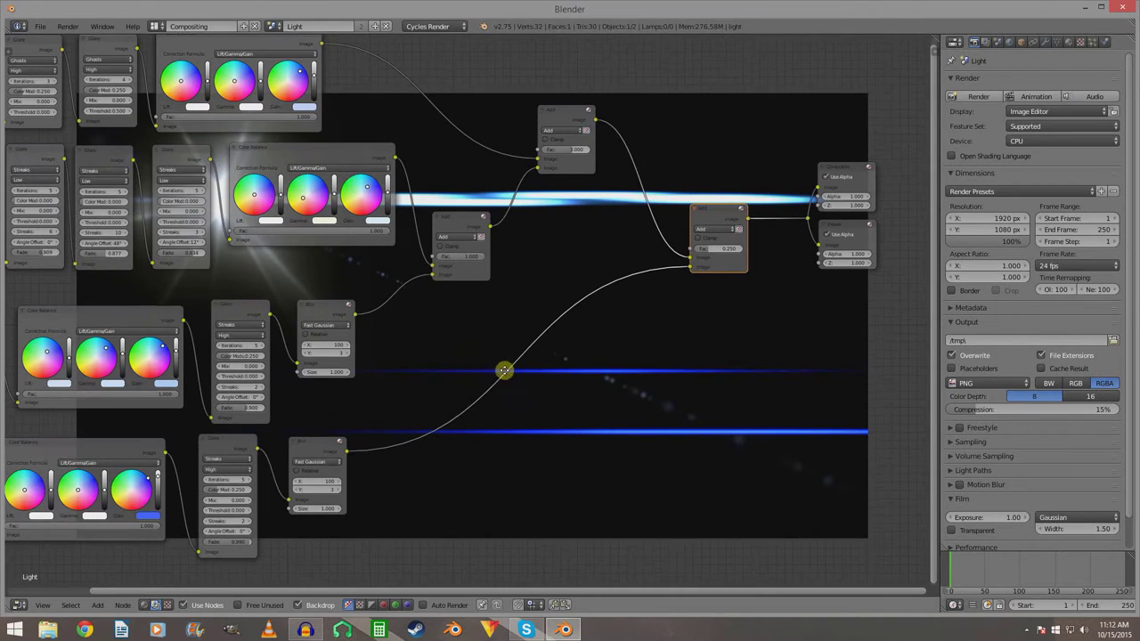
# Lower the Fac of the final Add node to 0.1 to dim the ghost streaks.
pyautogui.moveTo(504, 371); pyautogui.dragTo(508, 262, button='middle')
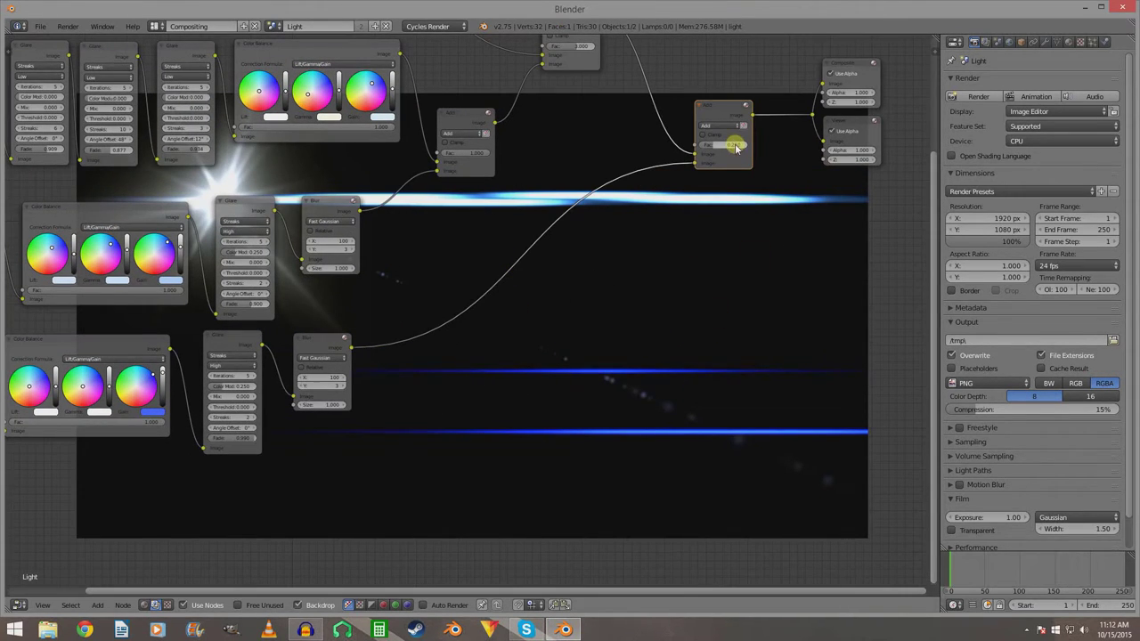
pyautogui.moveTo(735, 148); pyautogui.dragTo(708, 148)
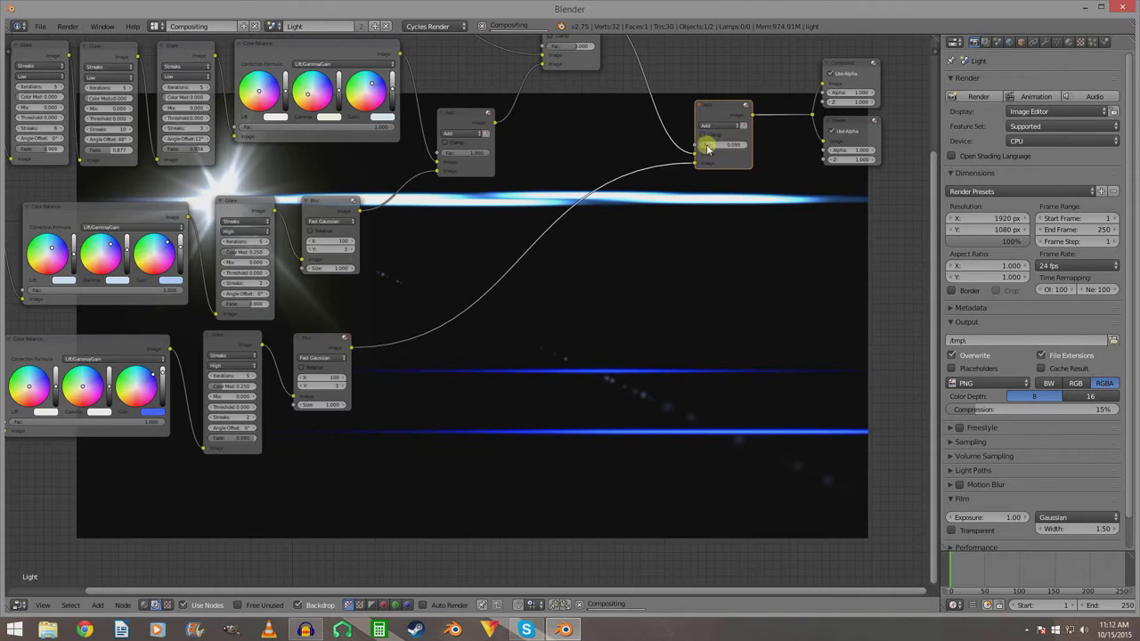
pyautogui.click(712, 146)
pyautogui.write('0.1')
pyautogui.press('Return')
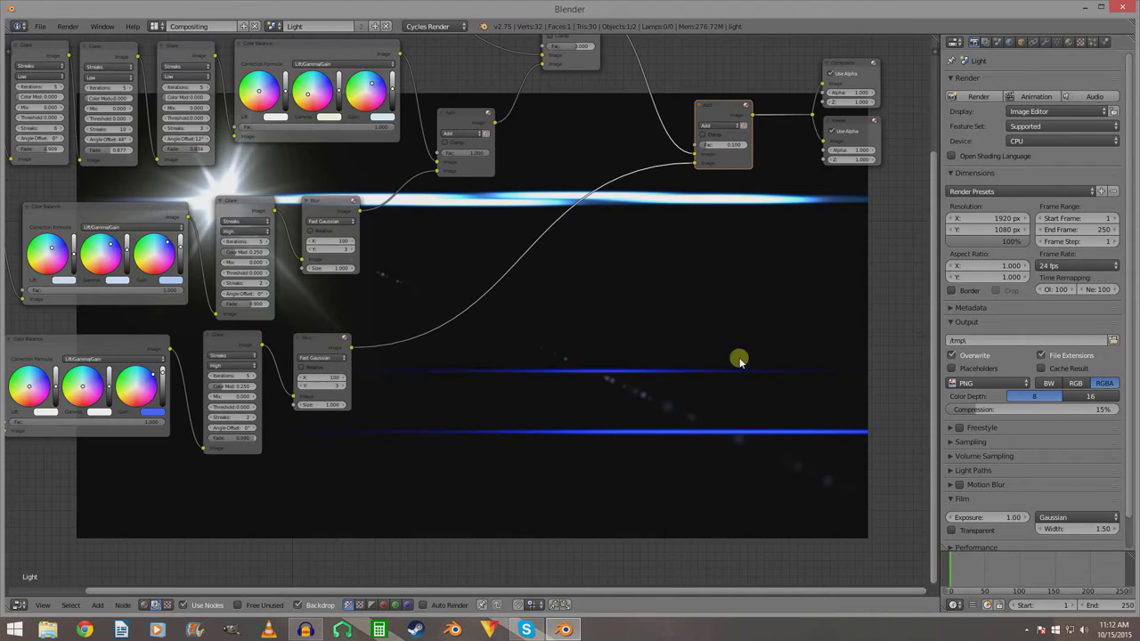
# Set the Fac of the final Add node to 0.025 for much fainter ghost streaks.
pyautogui.click(738, 146)
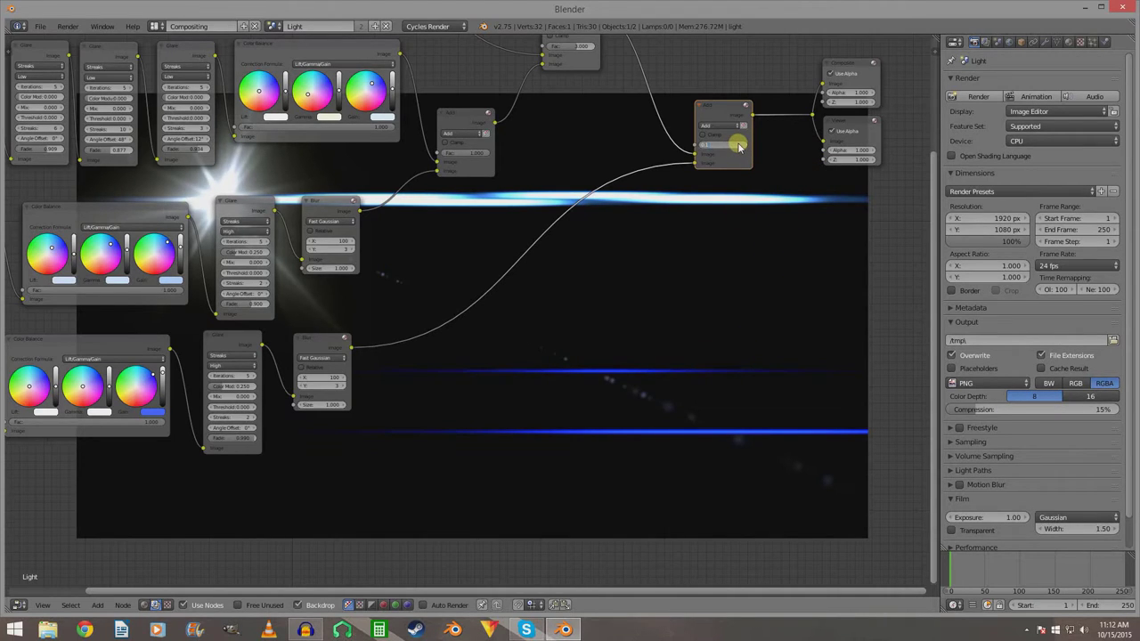
pyautogui.press('BackSpace')
pyautogui.write('0.025')
pyautogui.press('Return')
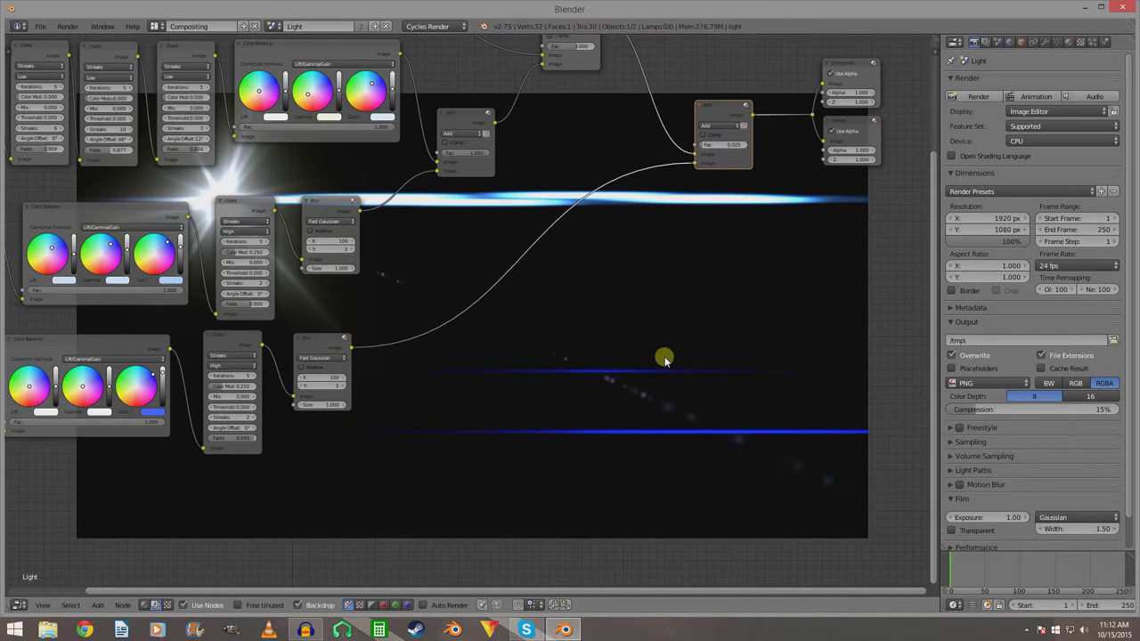
# Review the whole node setup and render the Light scene to check the dimmed anamorphic ghosts, returning to the nodes.
pyautogui.moveTo(661, 366); pyautogui.dragTo(691, 395, button='middle')
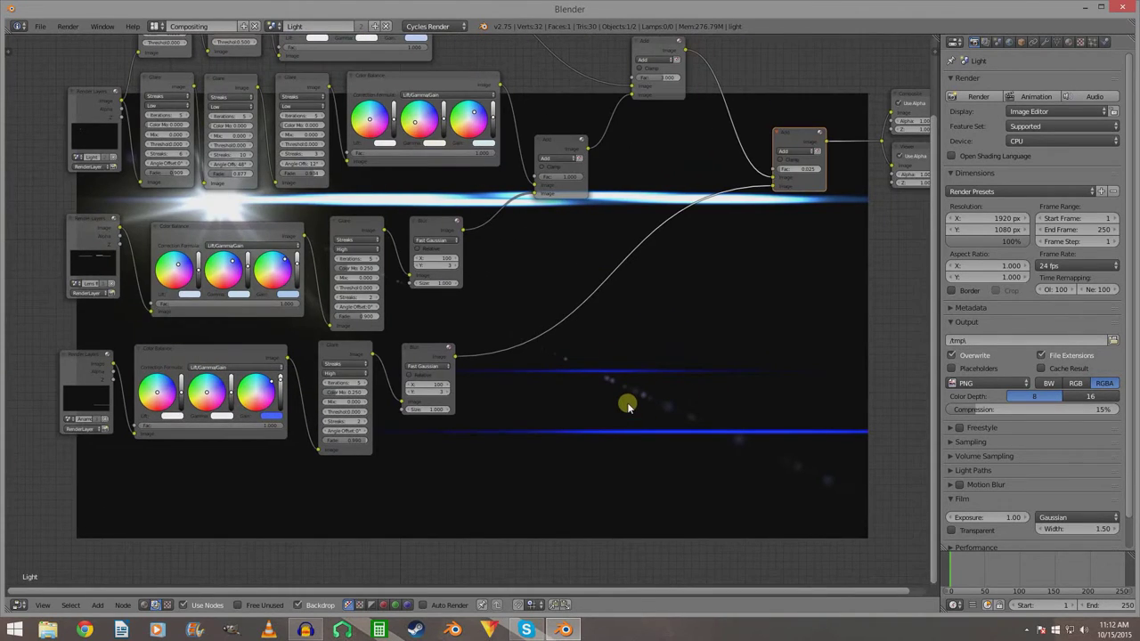
pyautogui.scroll(-1, 623, 400)
pyautogui.moveTo(644, 338); pyautogui.dragTo(660, 454, button='middle')
pyautogui.scroll(-2, 686, 381)
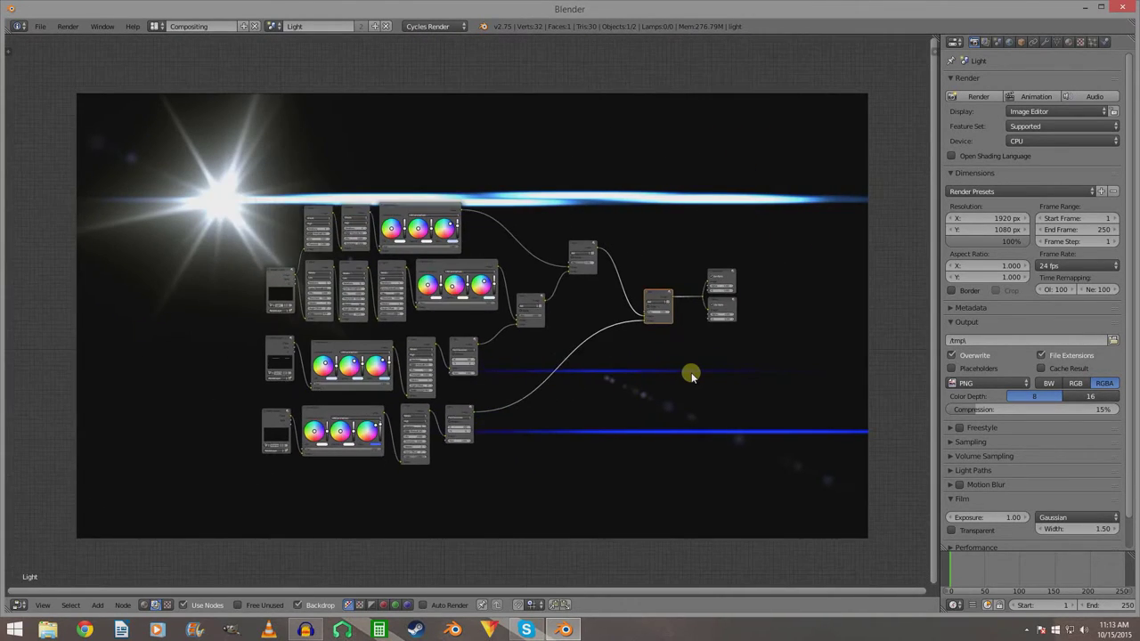
pyautogui.scroll(2, 691, 372)
pyautogui.scroll(1, 684, 396)
pyautogui.moveTo(674, 381); pyautogui.dragTo(671, 369, button='middle')
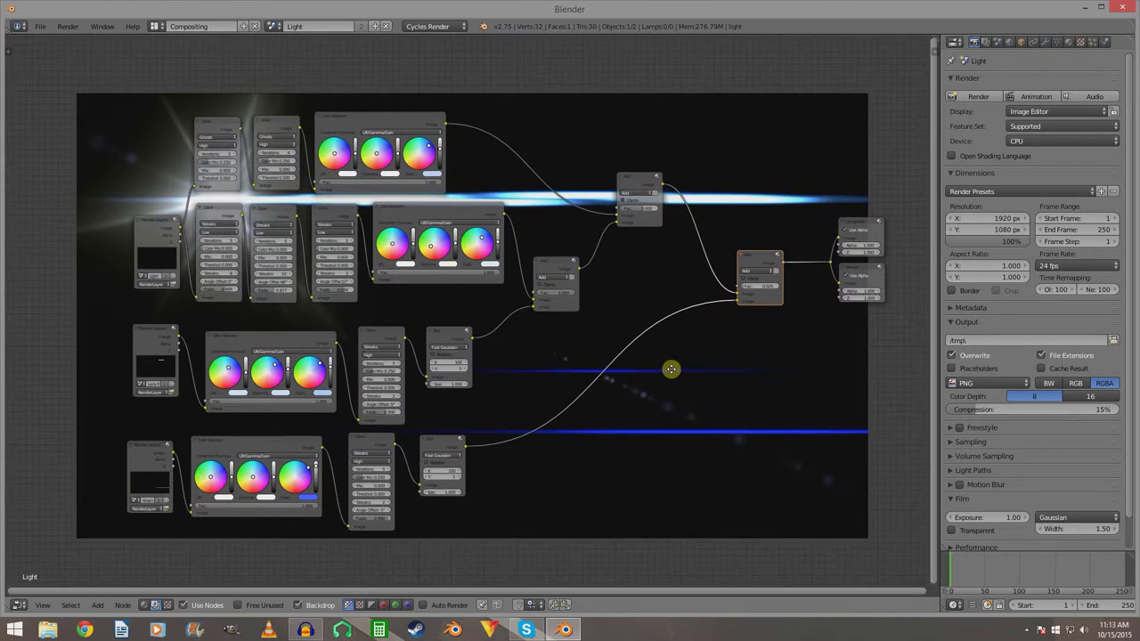
pyautogui.press('F12')
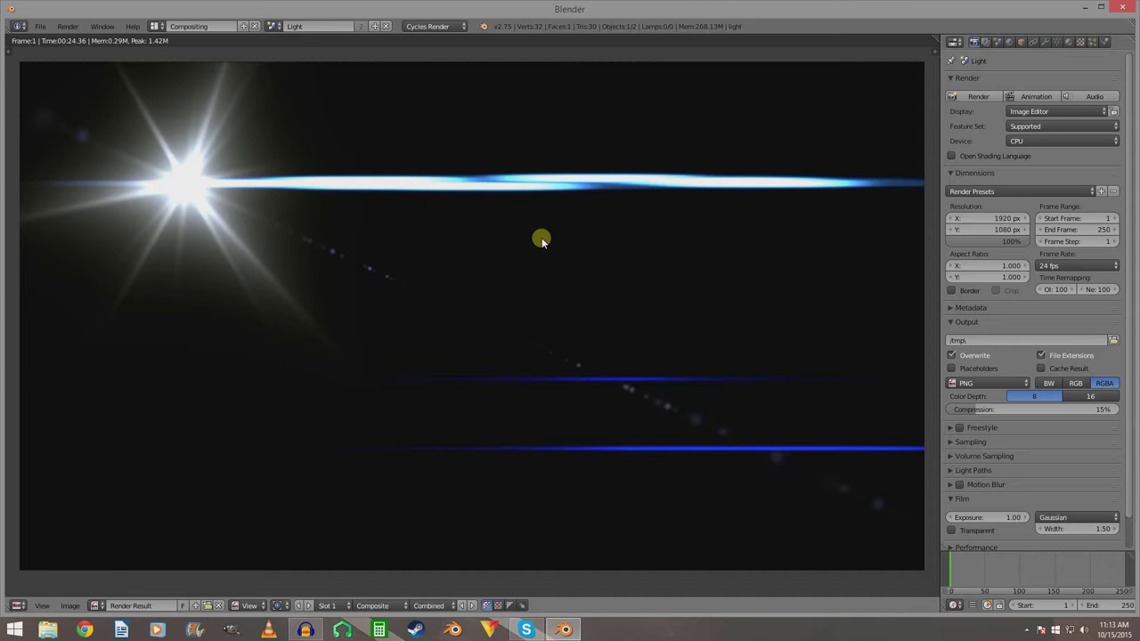
pyautogui.hotkey('shift', 'F3')
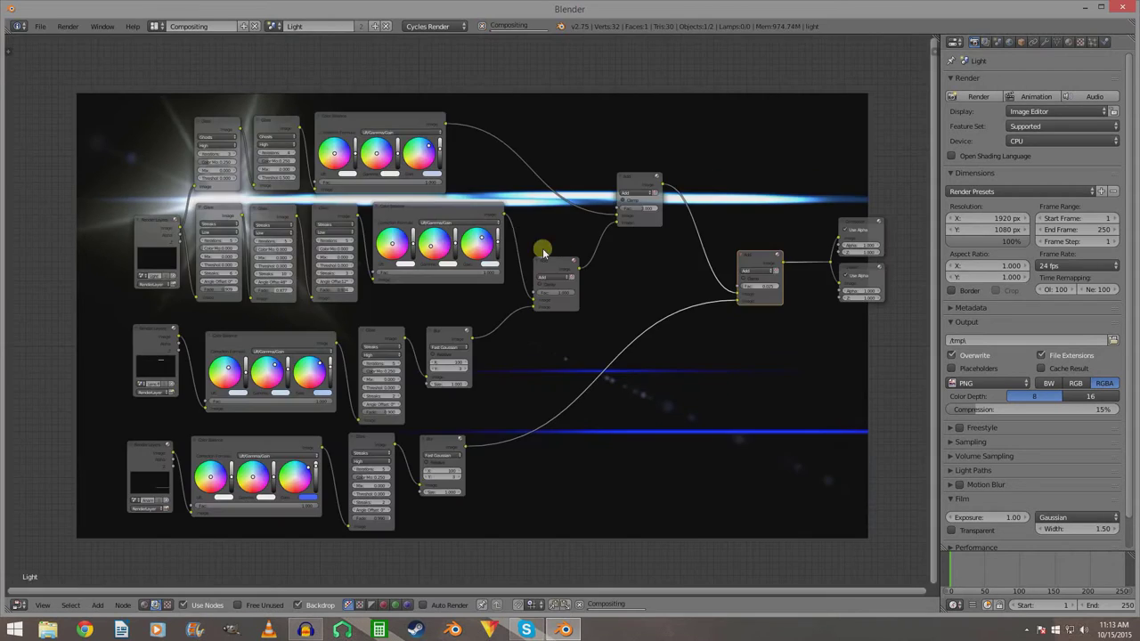
# Open the clip MVI_2287.MOV from the 15 folder in the Motion Tracking layout and match the scene's frame range to it.
pyautogui.click(155, 26)
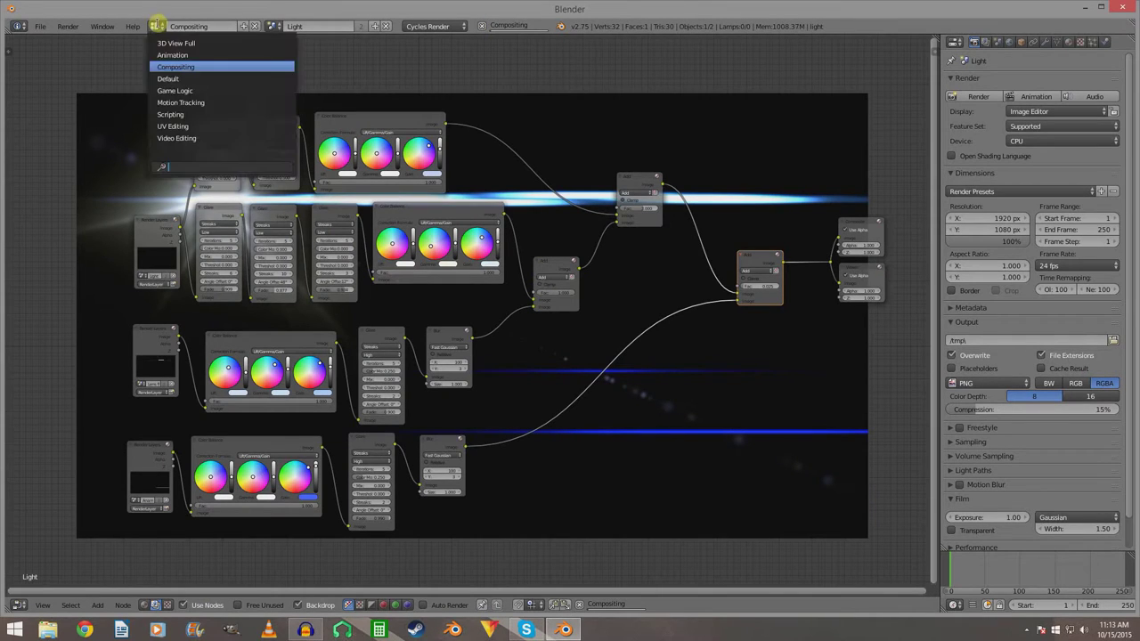
pyautogui.click(200, 100)
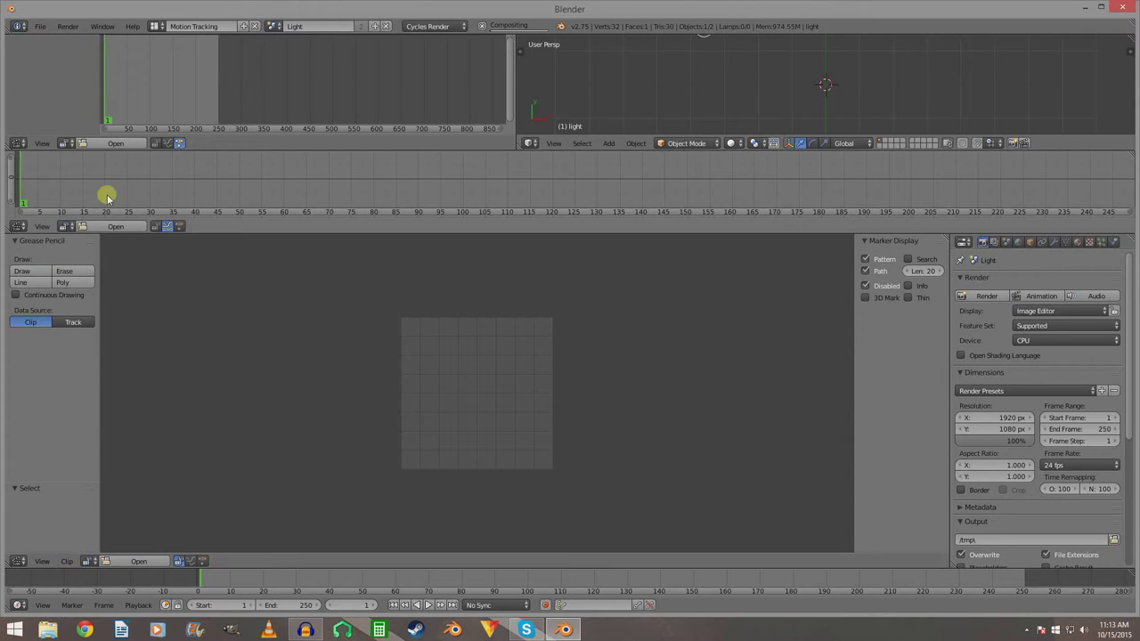
pyautogui.click(139, 561)
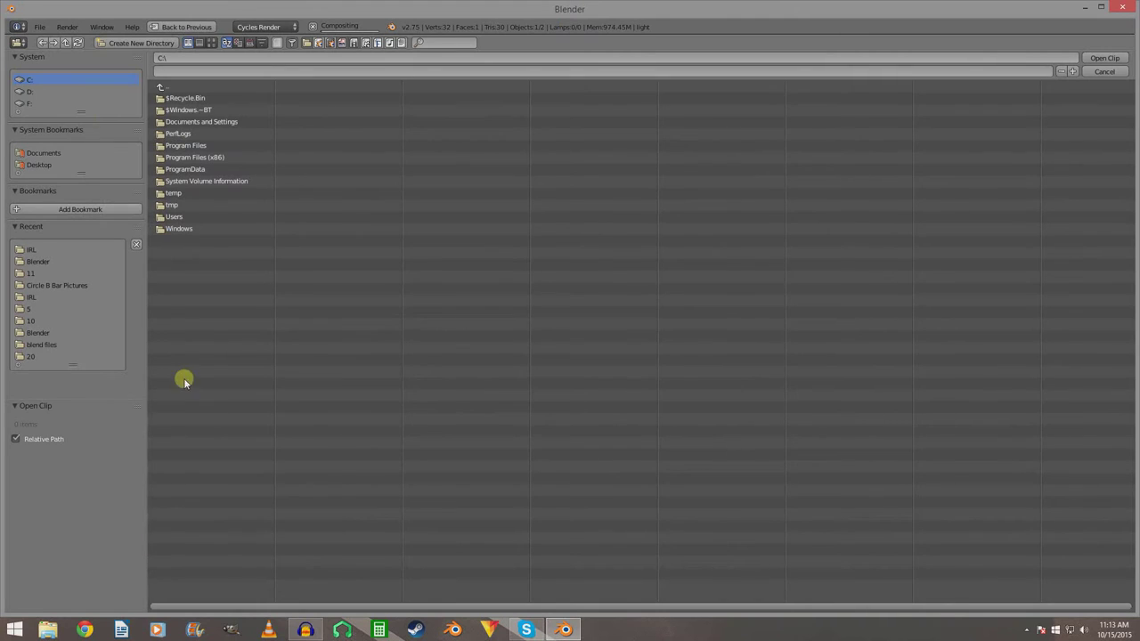
pyautogui.click(29, 273)
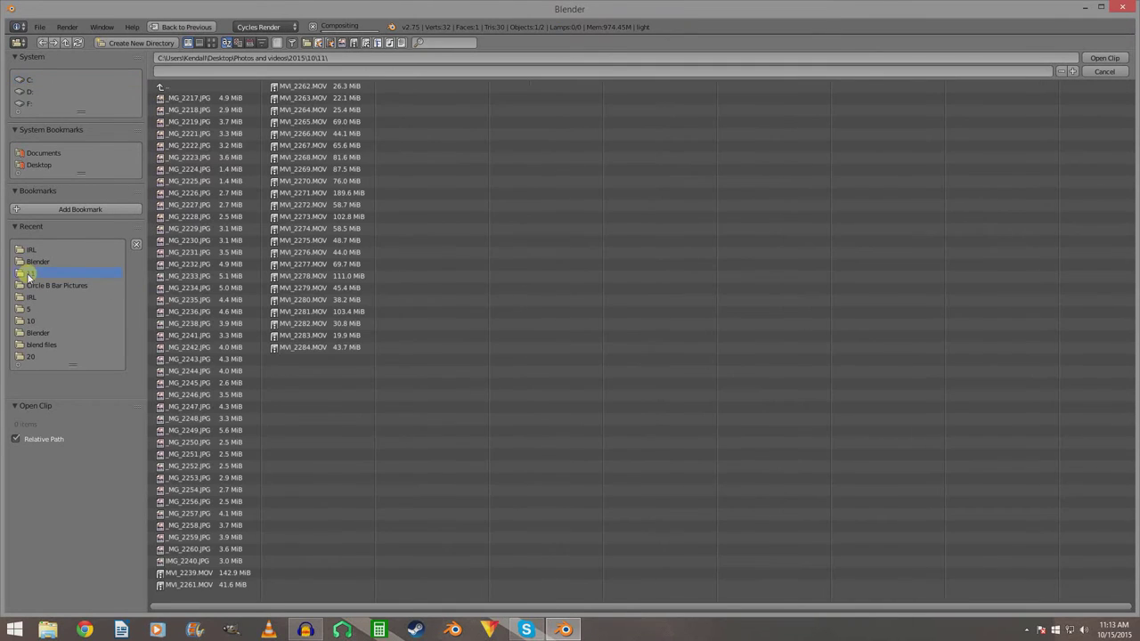
pyautogui.click(194, 86)
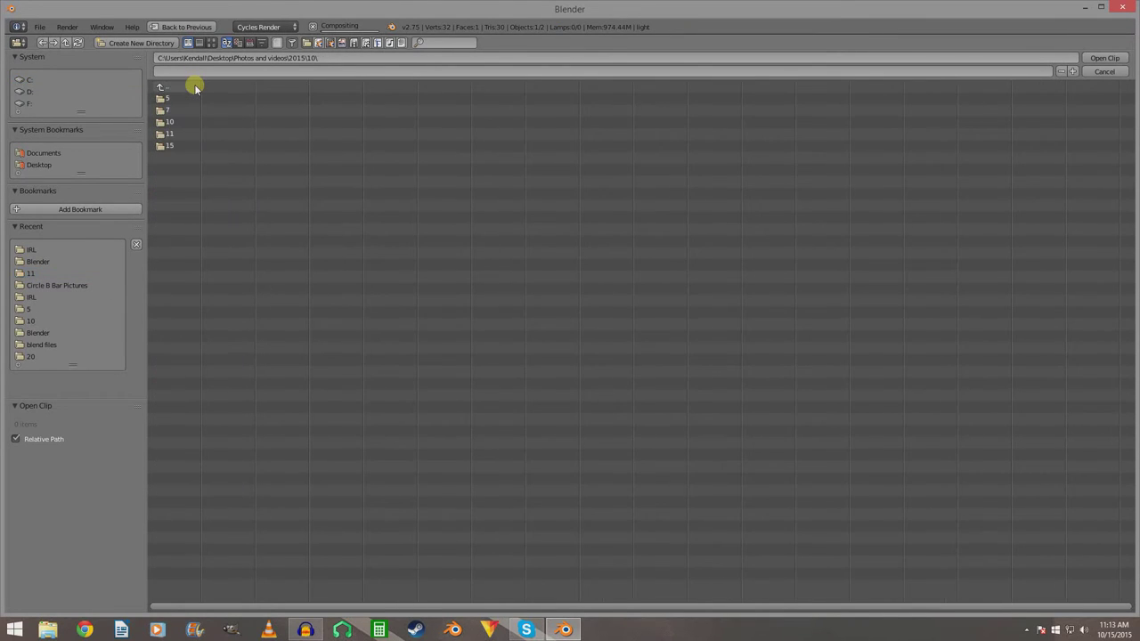
pyautogui.click(178, 143)
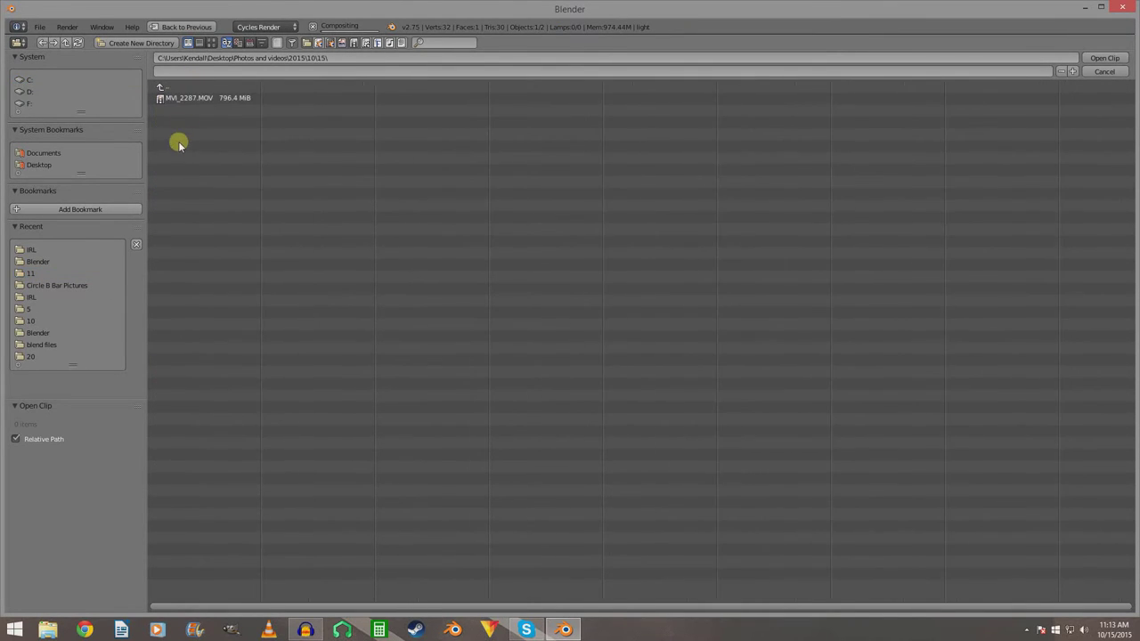
pyautogui.click(204, 98)
pyautogui.doubleClick(204, 98)
pyautogui.scroll(-3, 437, 433)
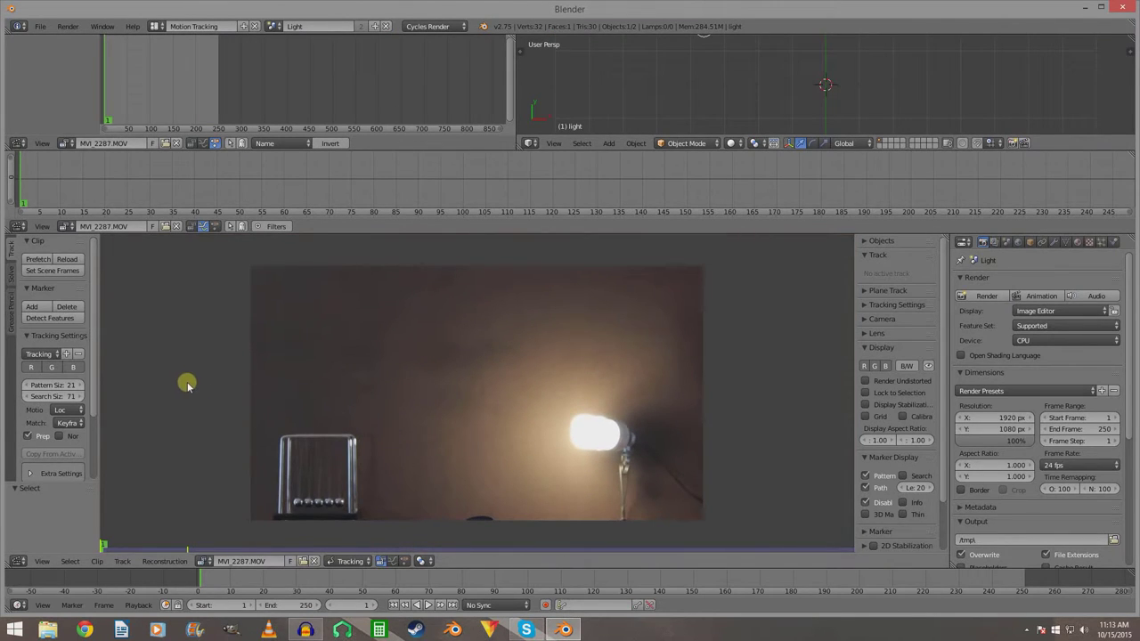
pyautogui.click(50, 269)
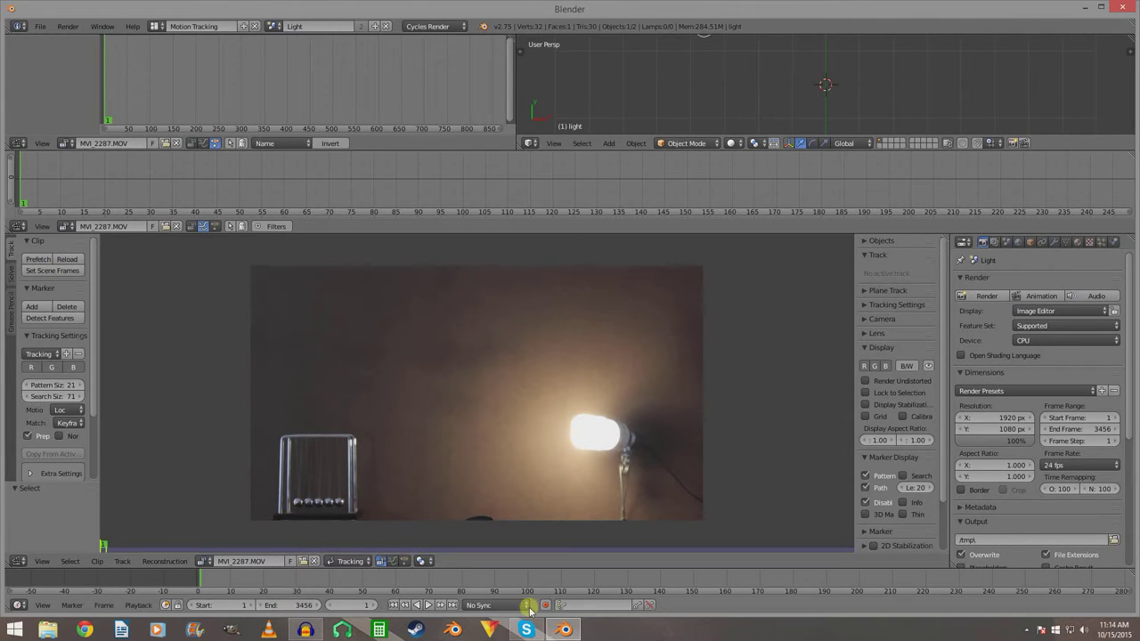
# Shorten the scene's frame range to end at 3455 and check the footage at that last frame.
pyautogui.click(454, 606)
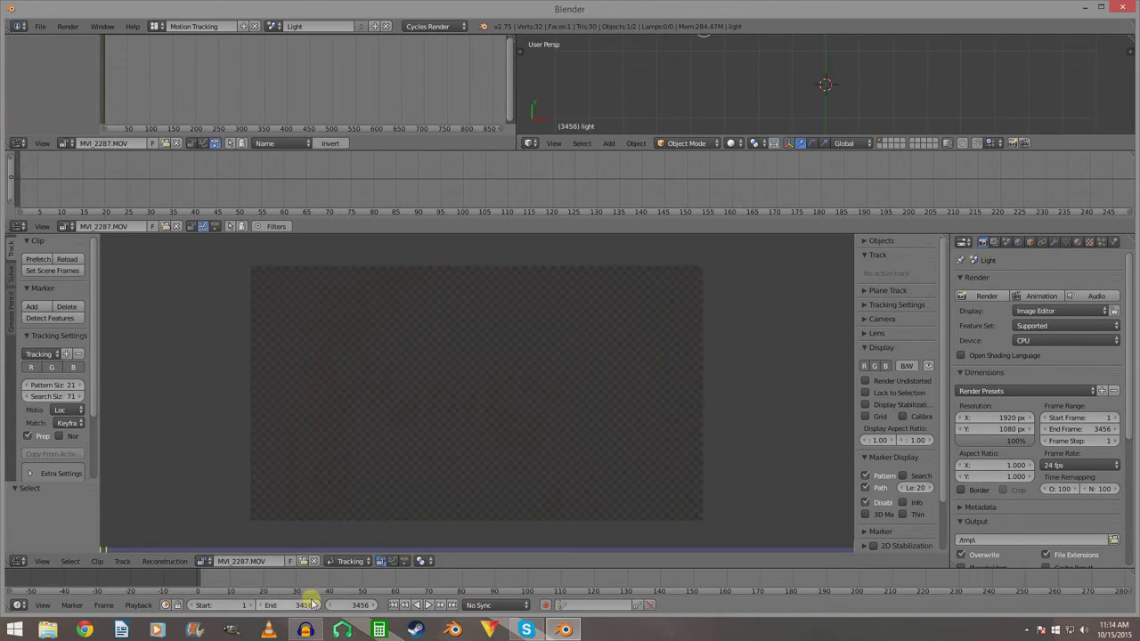
pyautogui.click(260, 606)
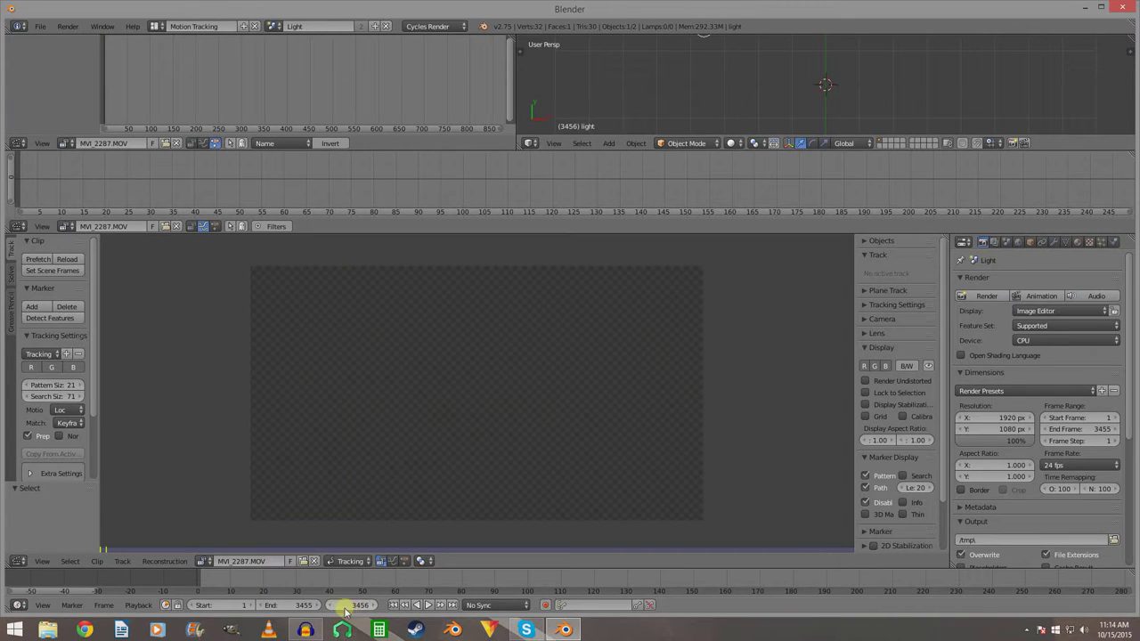
pyautogui.click(331, 605)
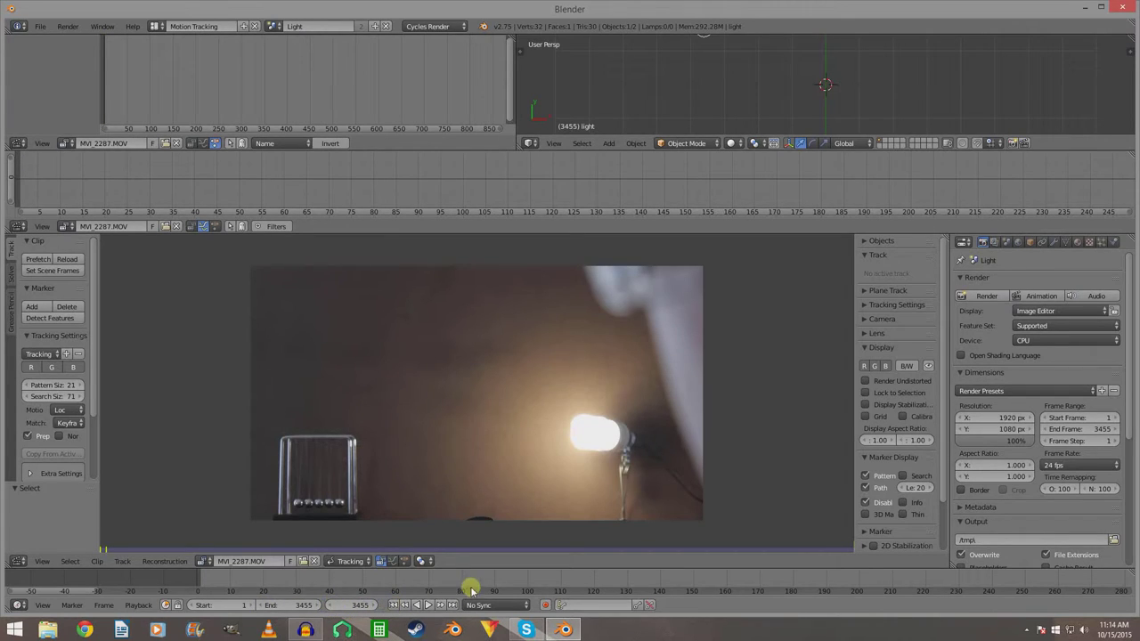
# Go to frame 389 of the footage and show the full frame range in the timeline.
pyautogui.moveTo(504, 579); pyautogui.dragTo(1026, 578)
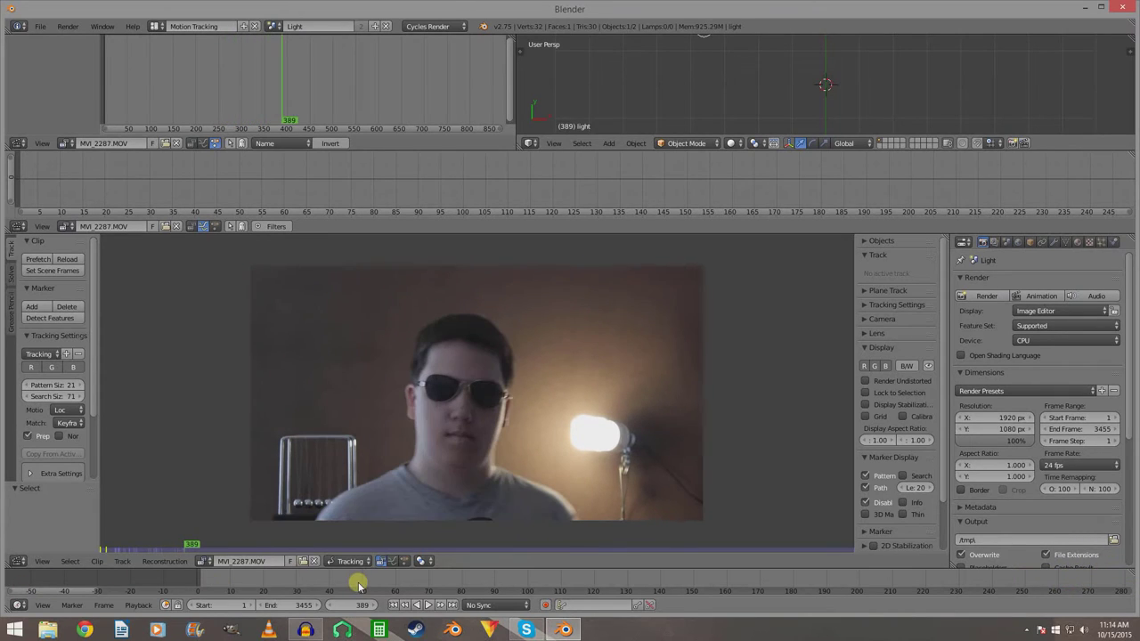
pyautogui.scroll(-3, 436, 585)
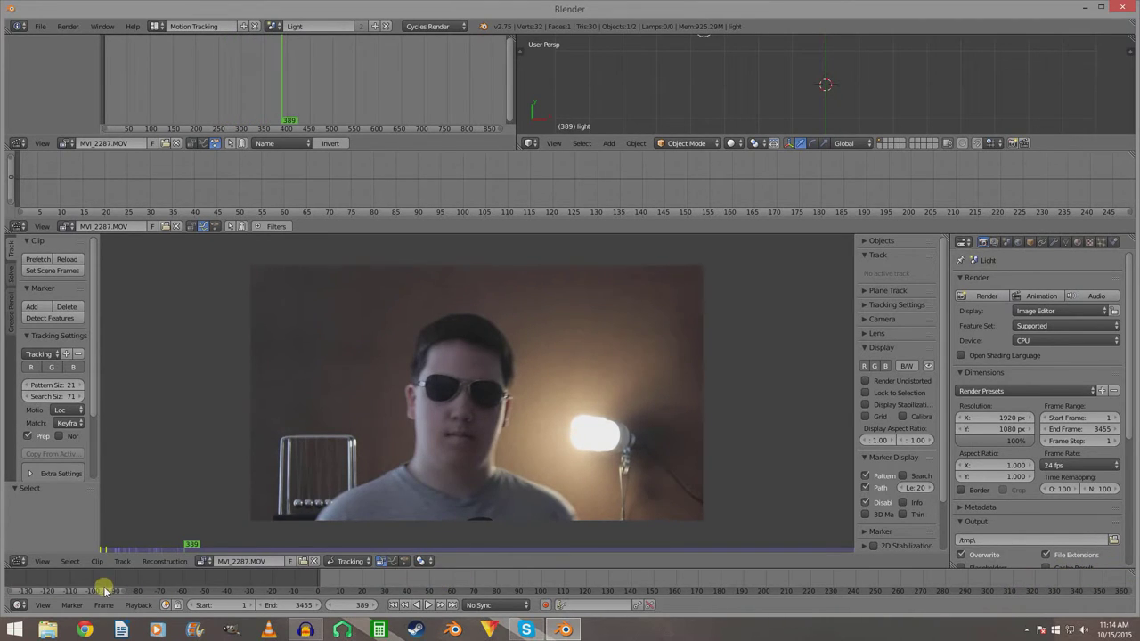
pyautogui.moveTo(103, 591); pyautogui.dragTo(494, 580)
pyautogui.scroll(-8, 495, 580)
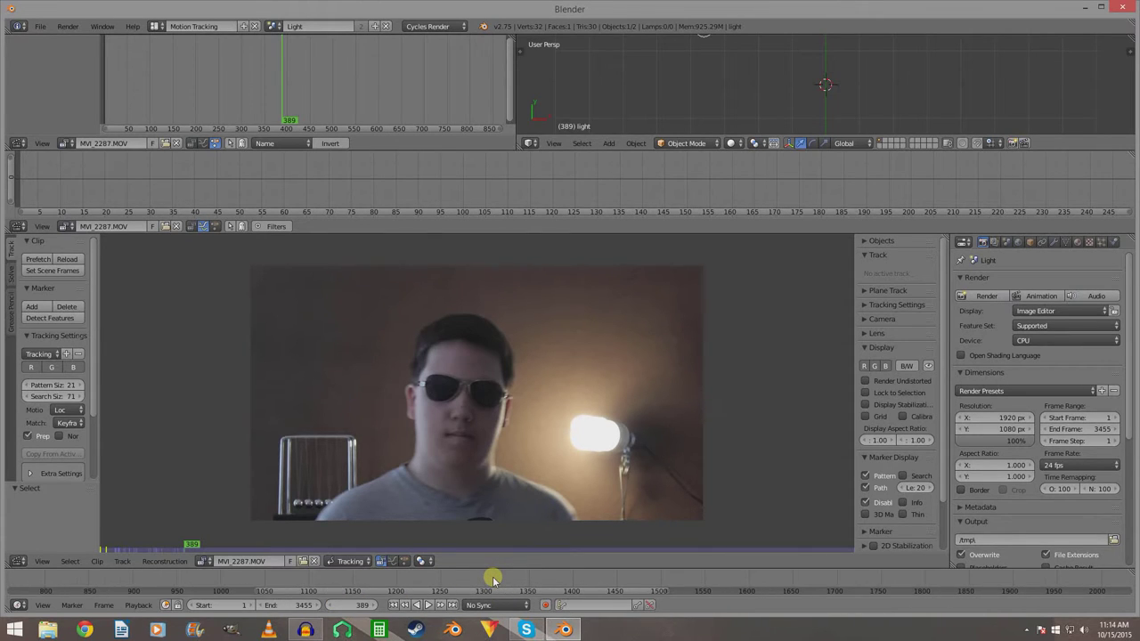
pyautogui.scroll(-6, 494, 579)
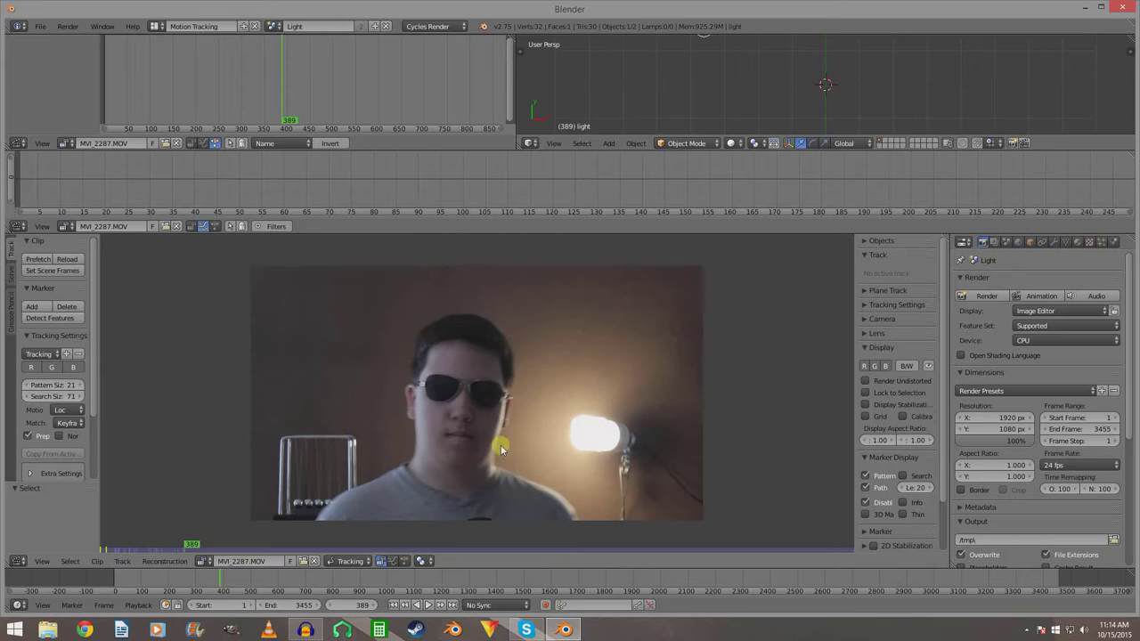
# Add a tracking marker on the glowing lamp at frame 389, scale it up about 9.66 times and shift it slightly down over the bulb.
pyautogui.keyDown('ctrl'); pyautogui.click(591, 434); pyautogui.keyUp('ctrl')
pyautogui.press('s')
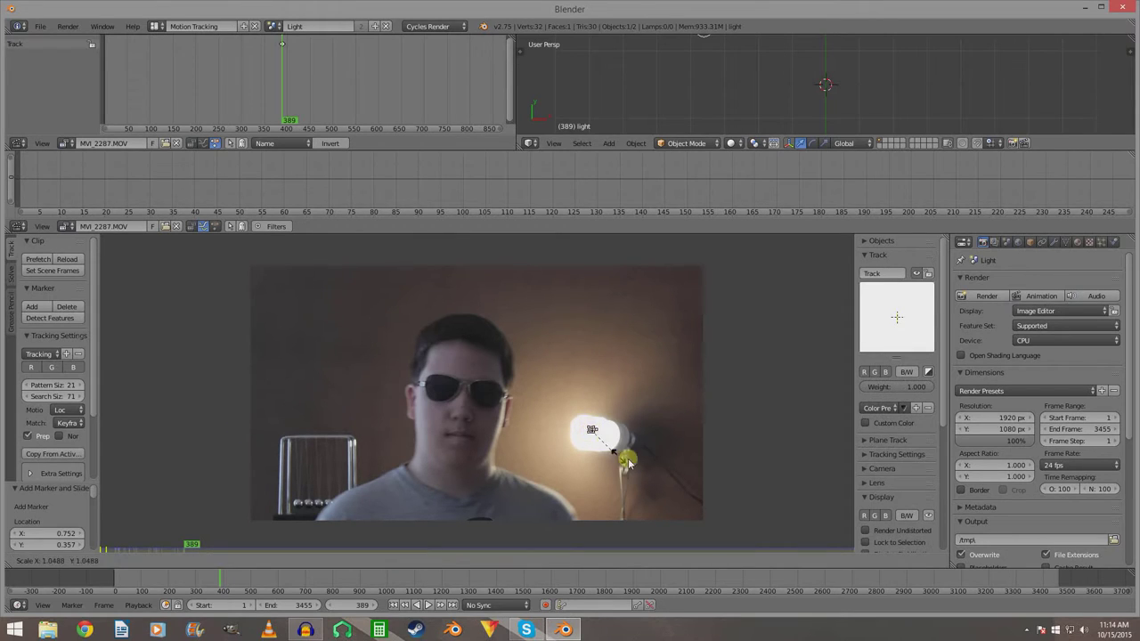
pyautogui.click(143, 499)
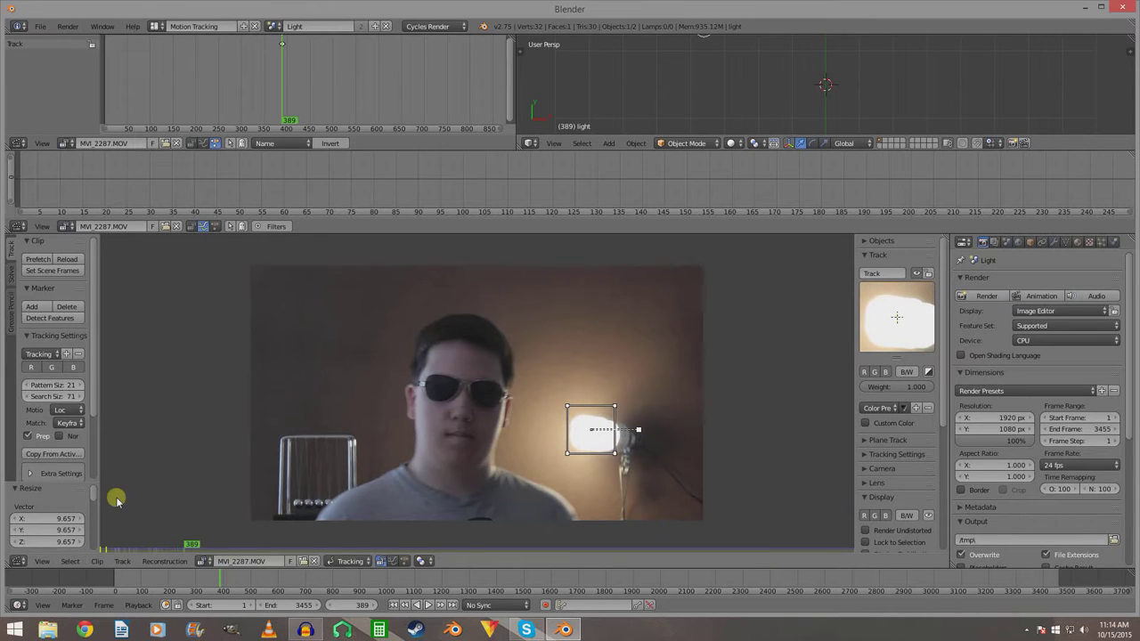
pyautogui.press('g')
pyautogui.click(478, 539)
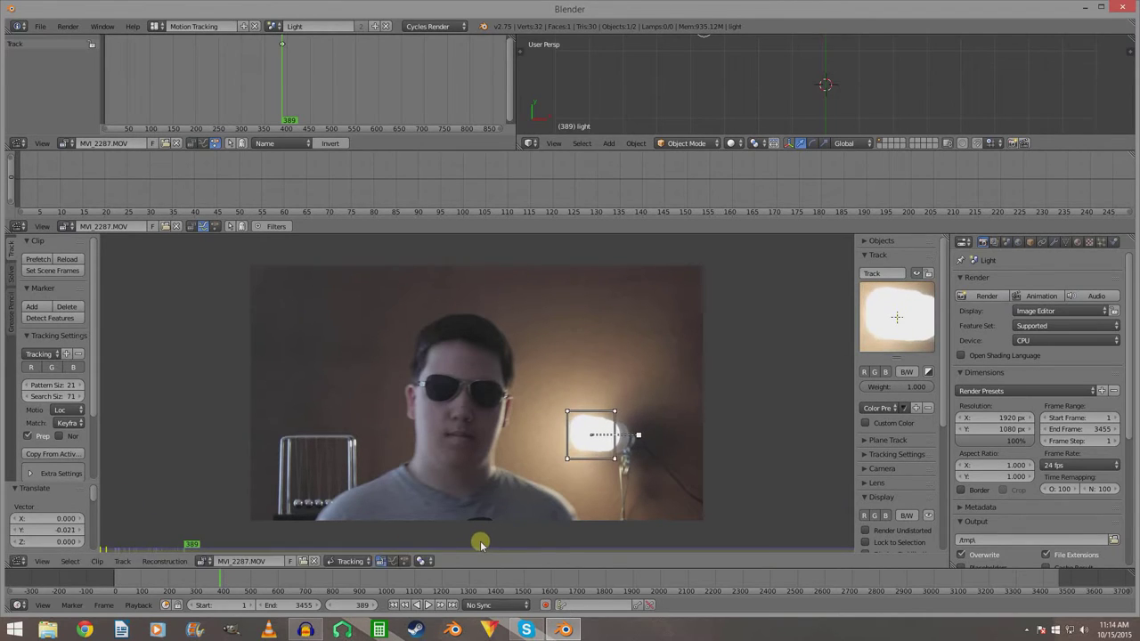
# Enlarge the lamp's marker by about 1.26 times and recentre it on the bulb.
pyautogui.press('s')
pyautogui.click(495, 245)
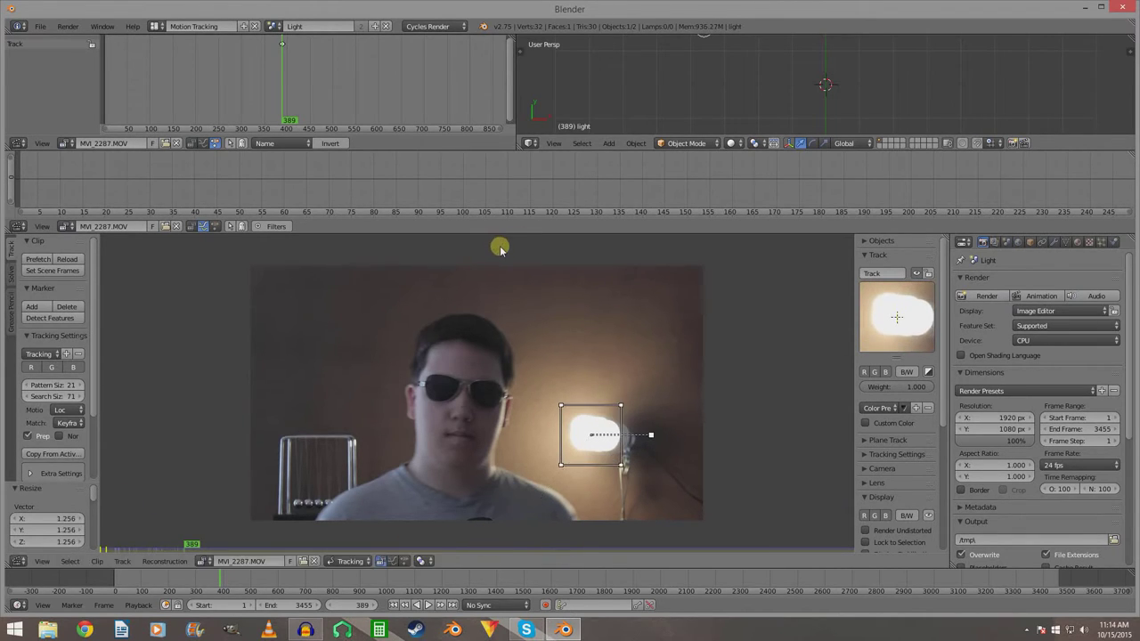
pyautogui.press('g')
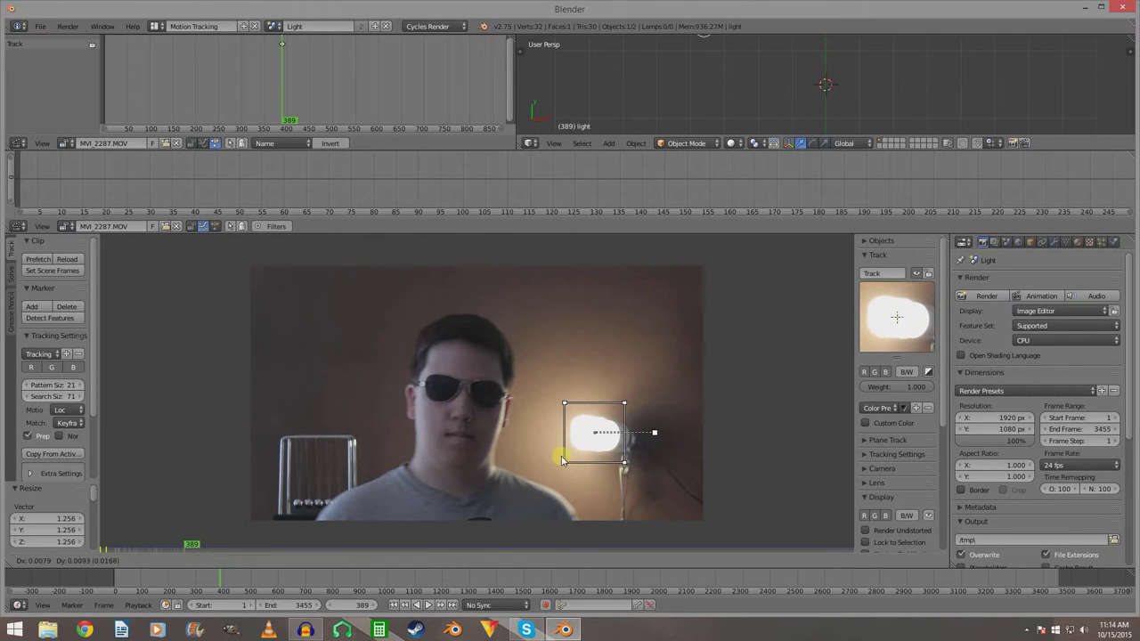
pyautogui.click(566, 457)
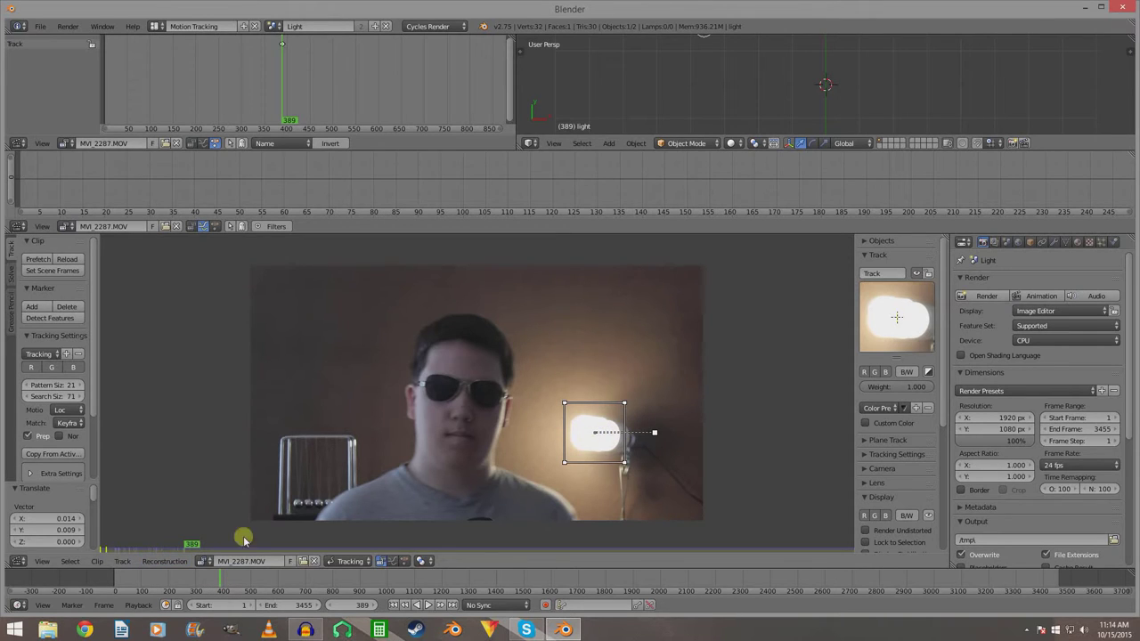
# Link an empty to the lamp's track and switch to the Default screen layout.
pyautogui.click(166, 561)
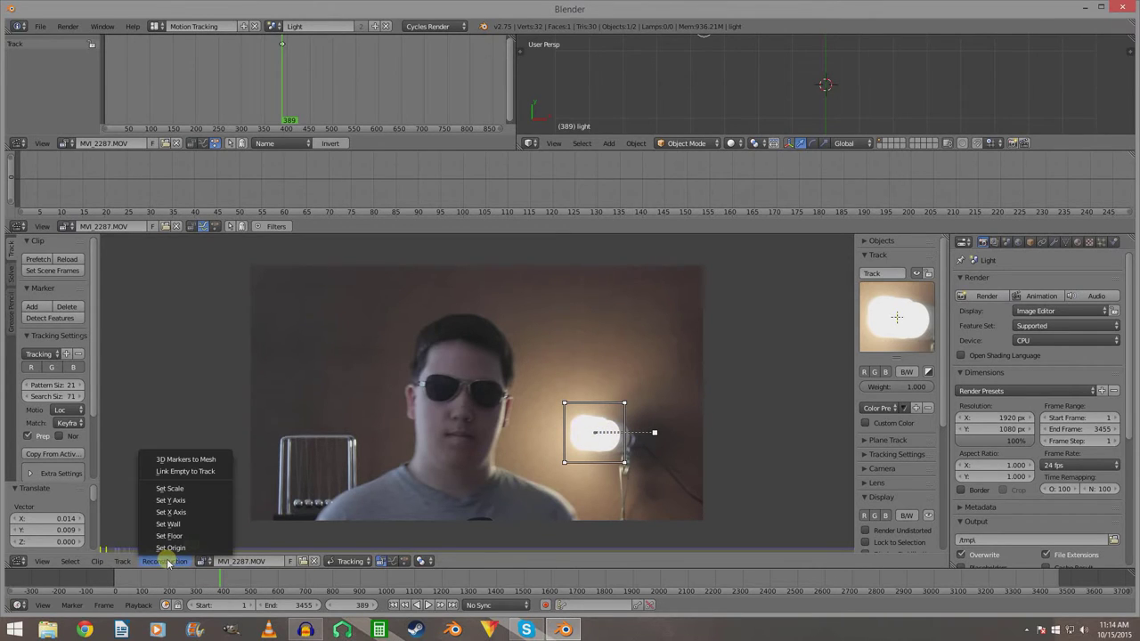
pyautogui.click(178, 470)
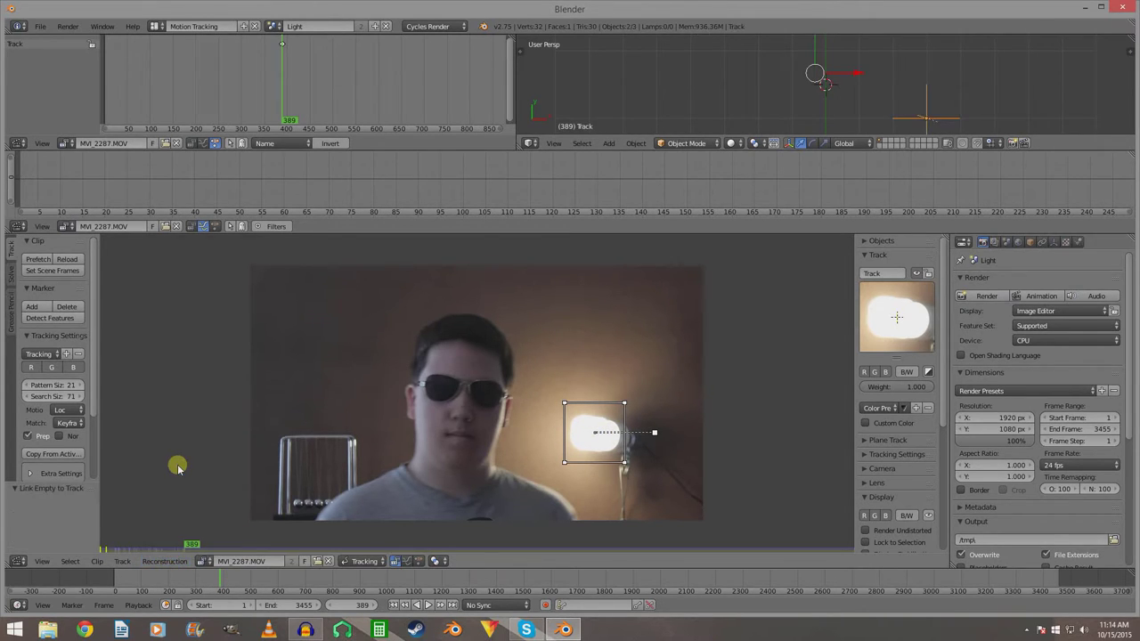
pyautogui.click(271, 27)
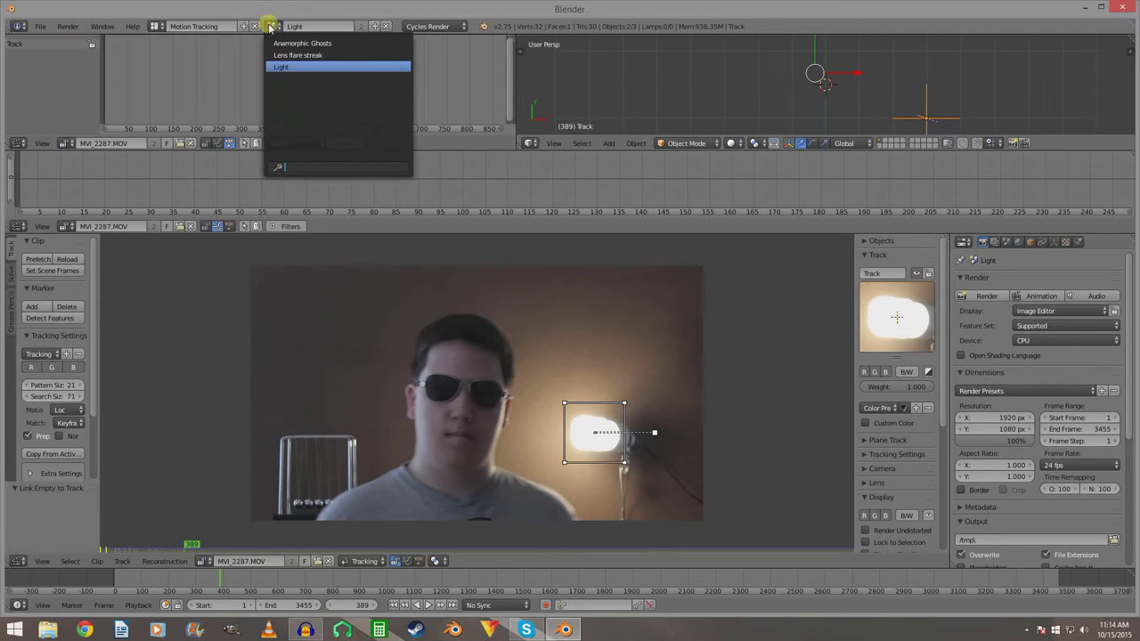
pyautogui.click(155, 25)
pyautogui.click(173, 78)
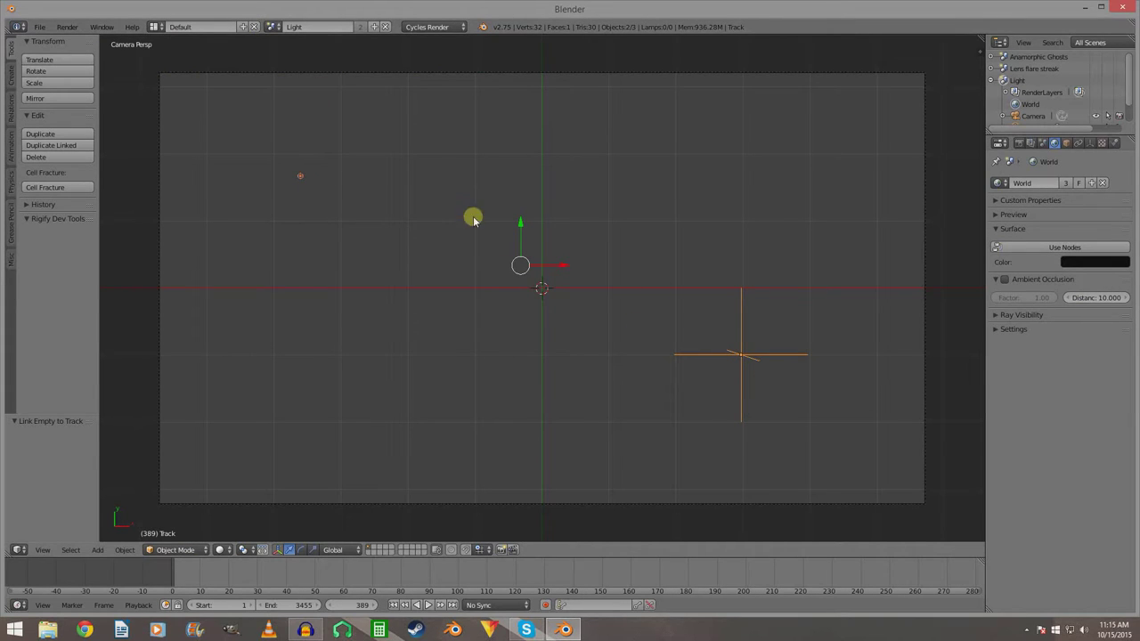
# Snap the 3D cursor to the Track empty, and snap the light object to the cursor.
pyautogui.rightClick(299, 175)
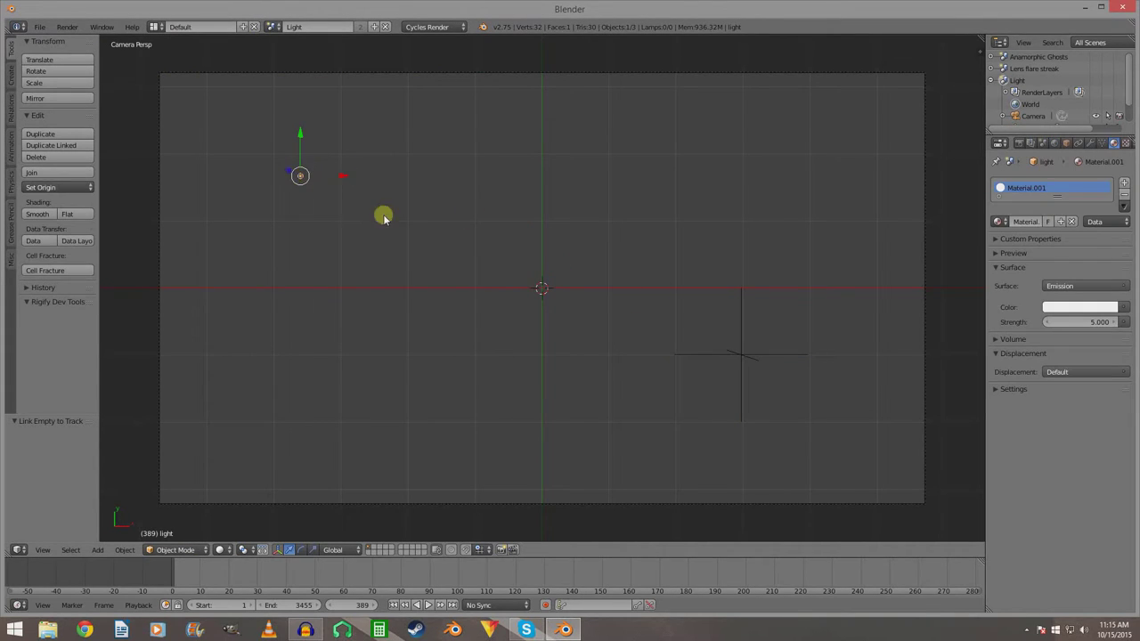
pyautogui.rightClick(746, 354)
pyautogui.hotkey('shift', 's')
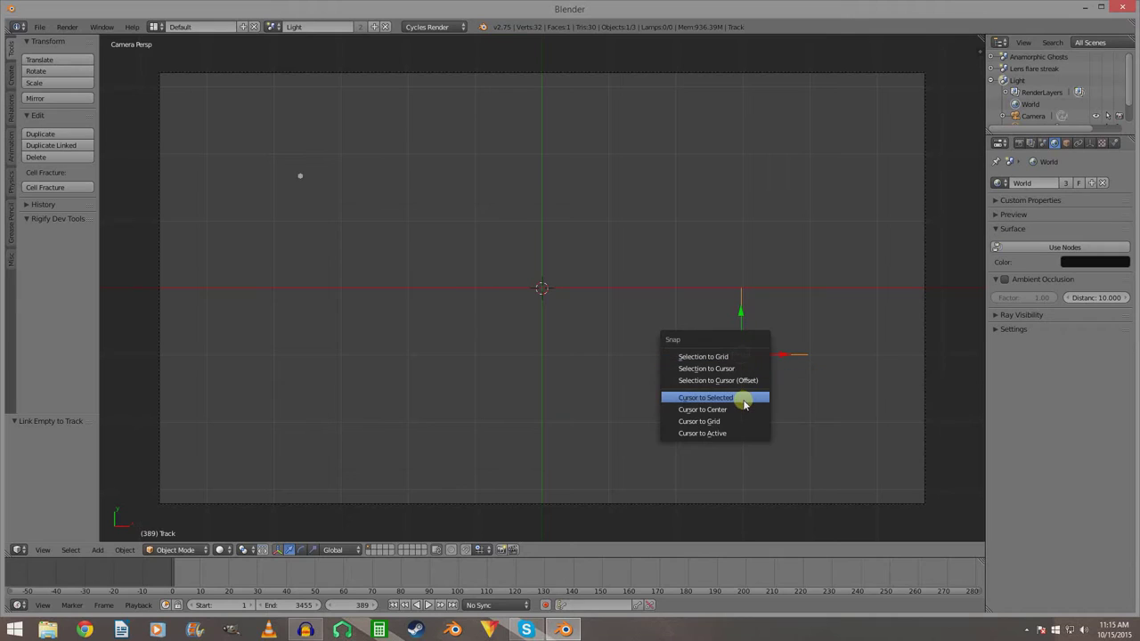
pyautogui.click(730, 397)
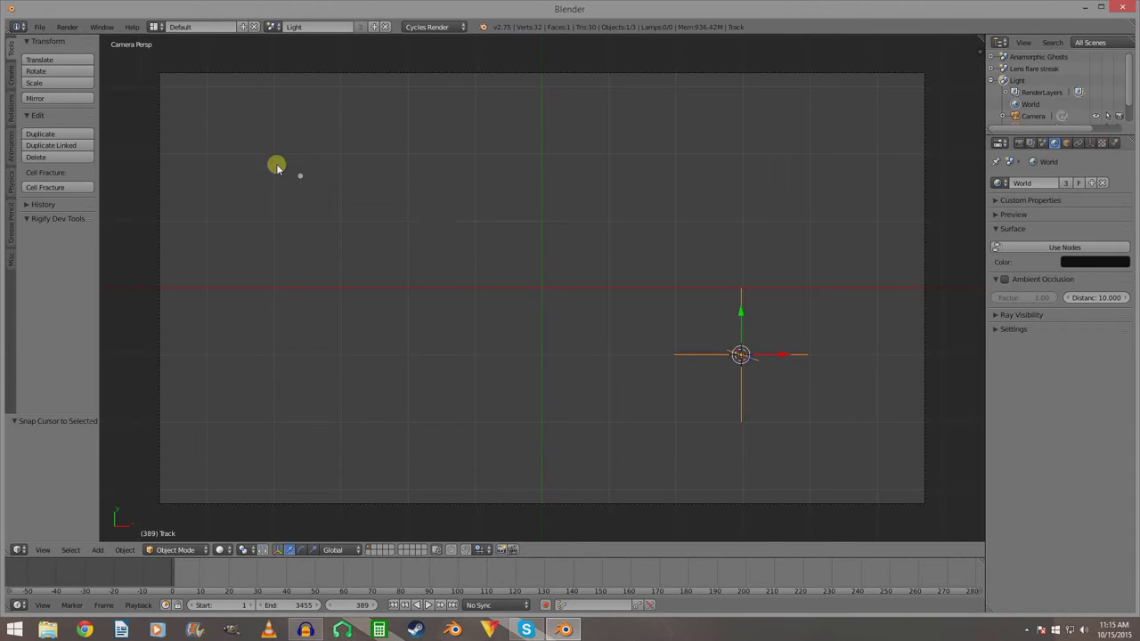
pyautogui.rightClick(299, 175)
pyautogui.hotkey('shift', 's')
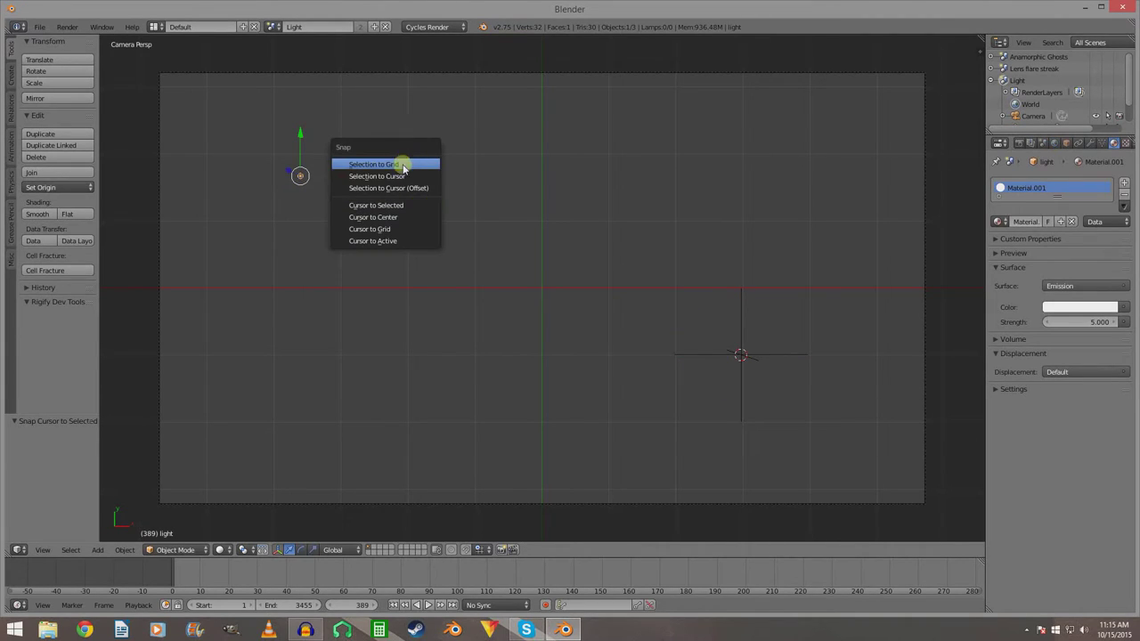
pyautogui.click(401, 176)
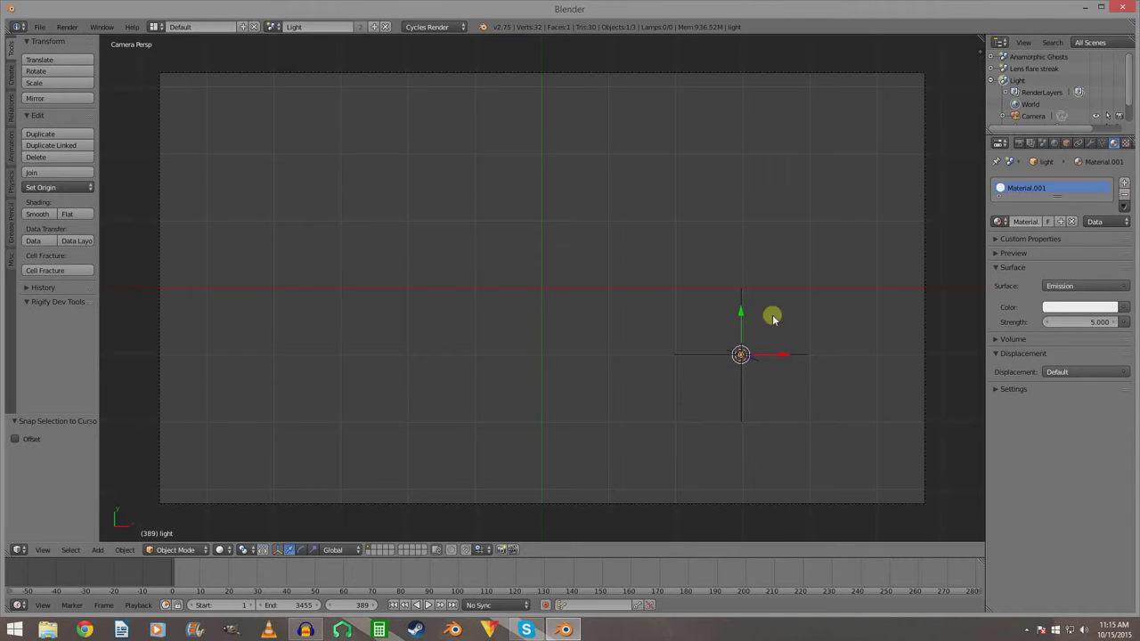
# Parent the light object to the Track empty using the Object parent type.
pyautogui.keyDown('shift'); pyautogui.rightClick(740, 394); pyautogui.keyUp('shift')
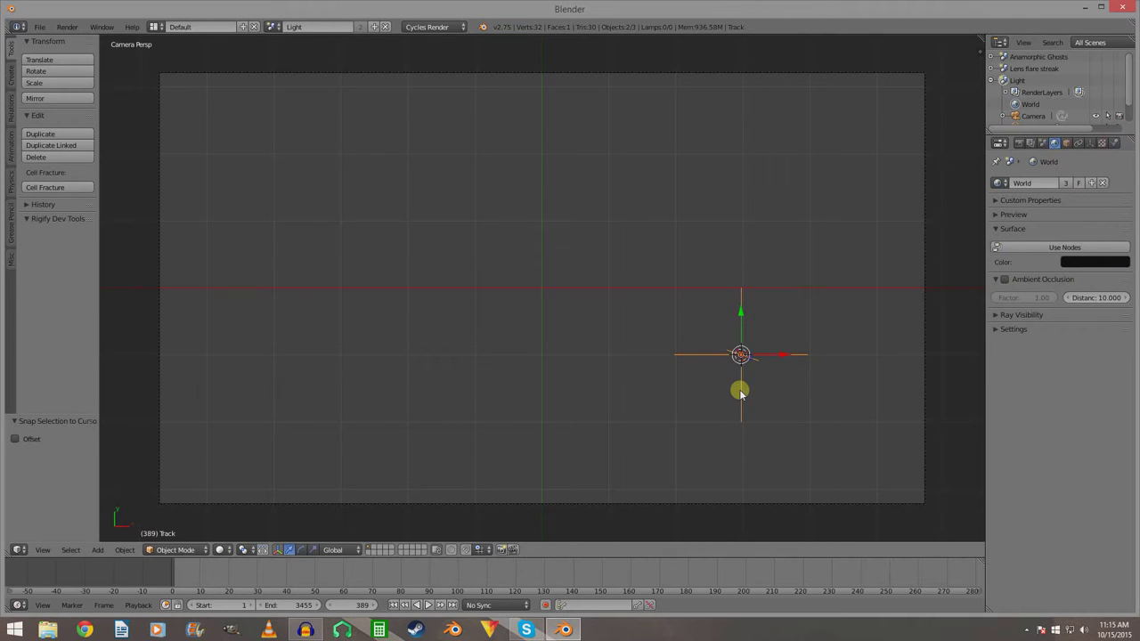
pyautogui.hotkey('ctrl', 'p')
pyautogui.click(740, 391)
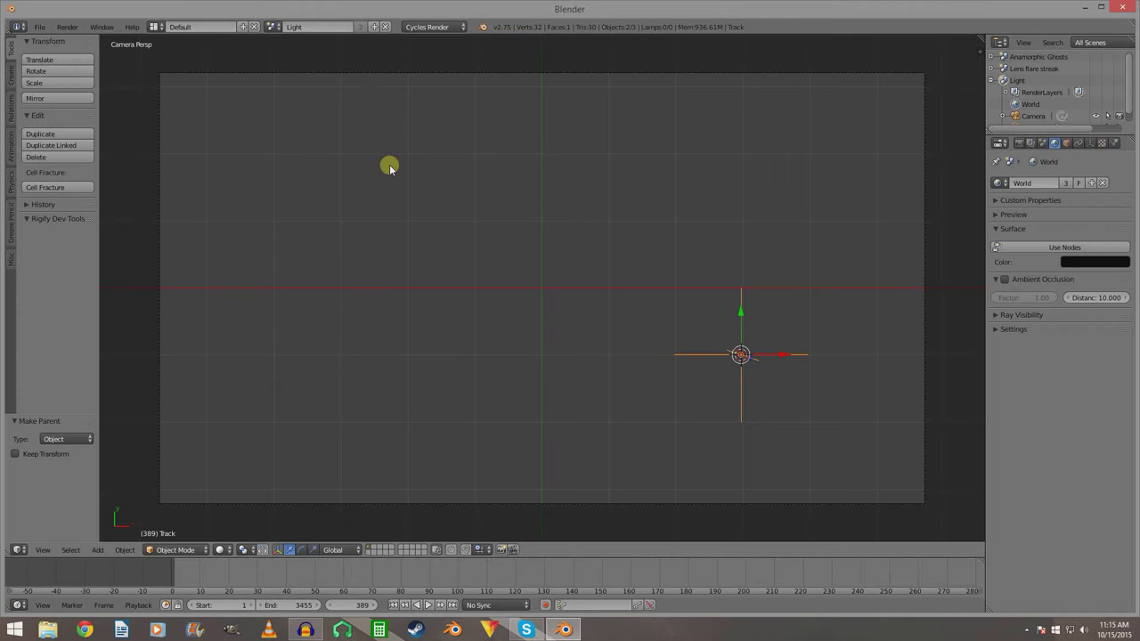
# Render frame 389 in the Compositing layout to check the flare at the tracked lamp position, returning to the nodes.
pyautogui.click(154, 27)
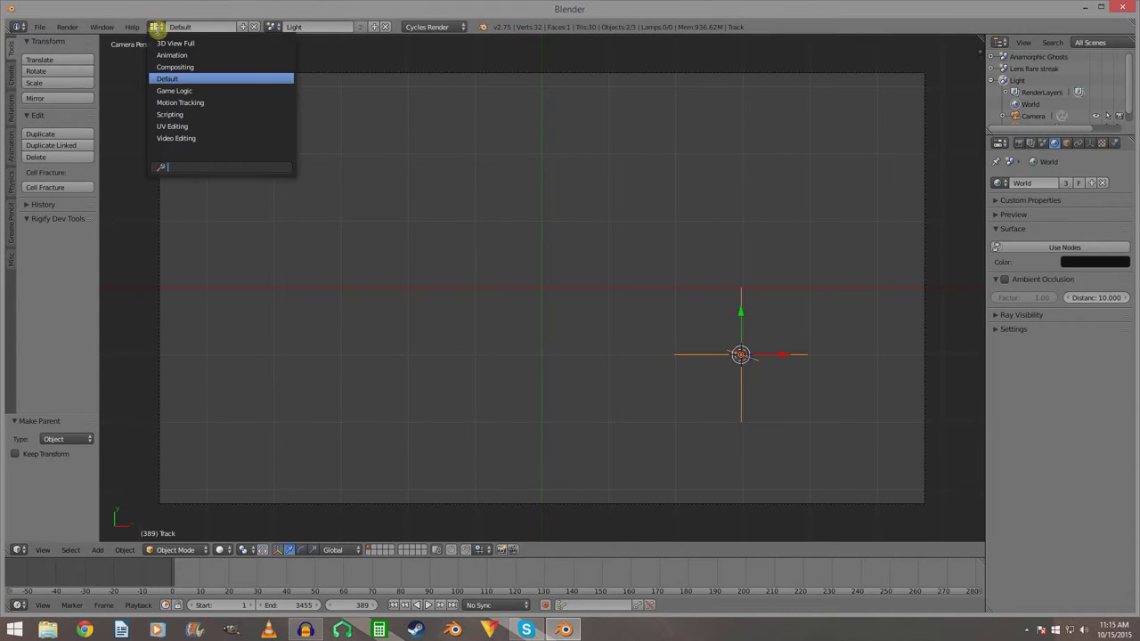
pyautogui.click(180, 66)
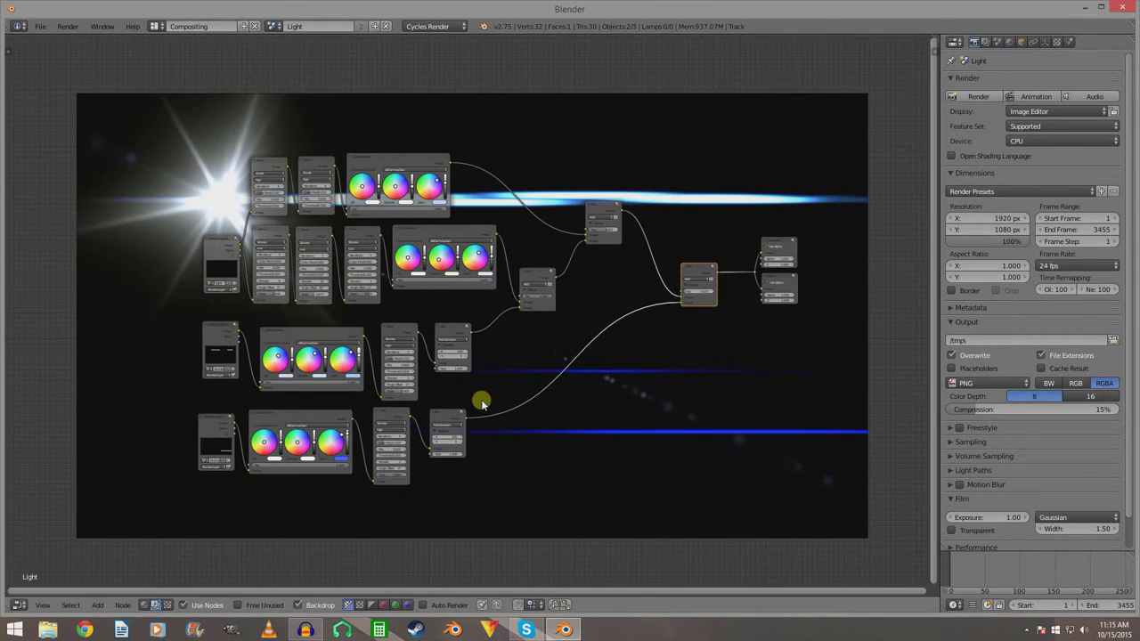
pyautogui.press('F12')
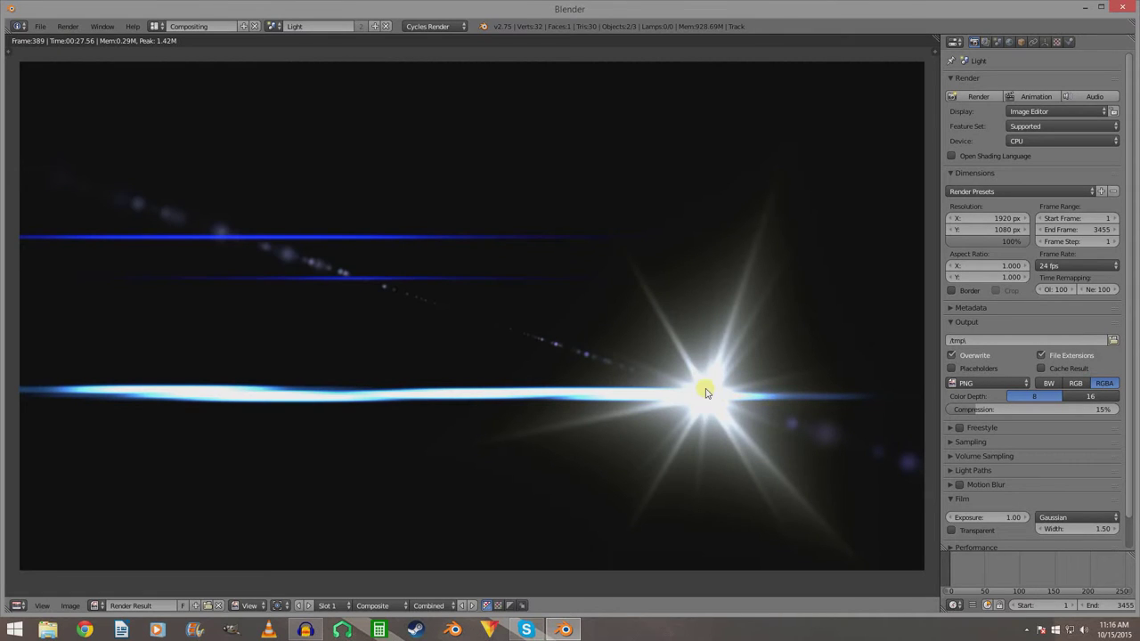
pyautogui.press('Escape')
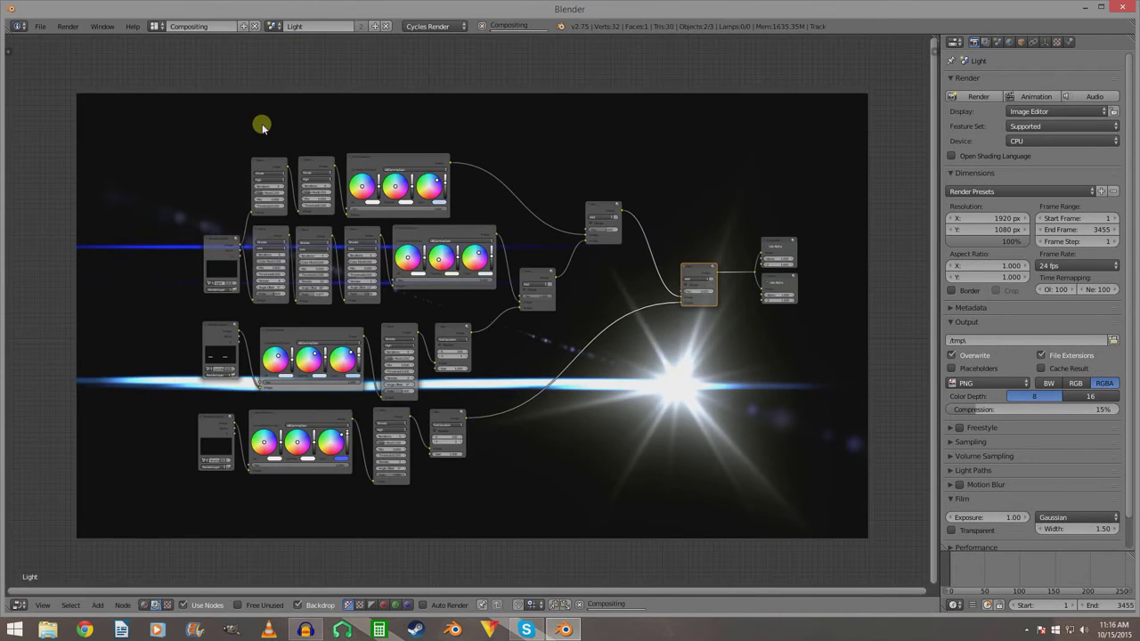
# Try to group all the flare's compositing nodes except the two output nodes.
pyautogui.scroll(-1, 490, 443)
pyautogui.moveTo(490, 443); pyautogui.dragTo(508, 361, button='middle')
pyautogui.scroll(2, 666, 344)
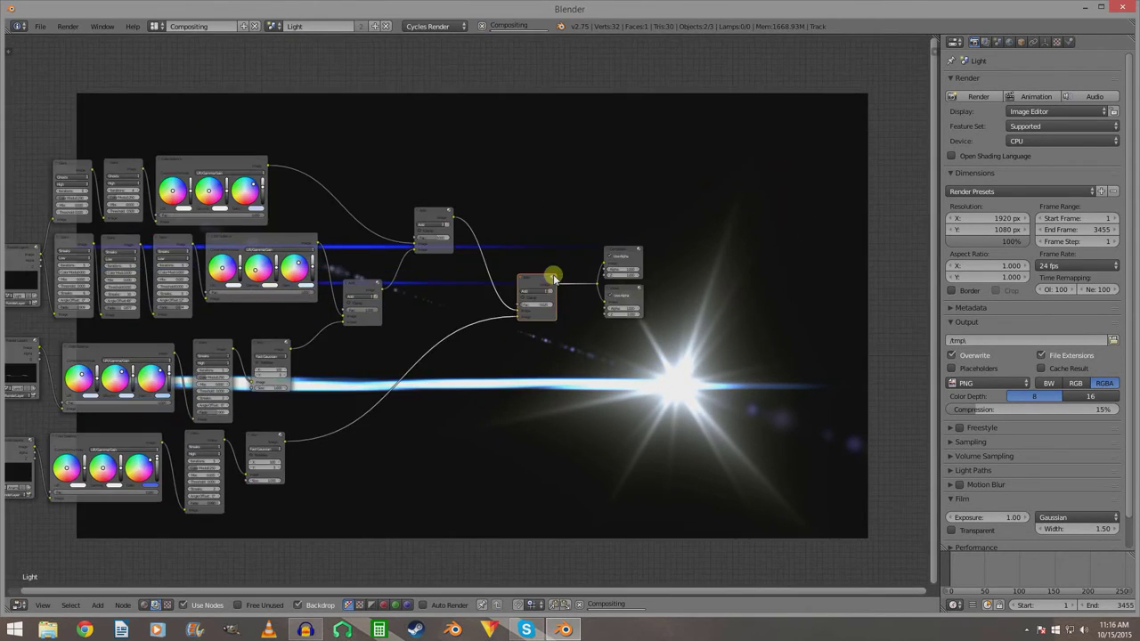
pyautogui.scroll(-1, 473, 347)
pyautogui.moveTo(473, 347); pyautogui.dragTo(541, 362, button='middle')
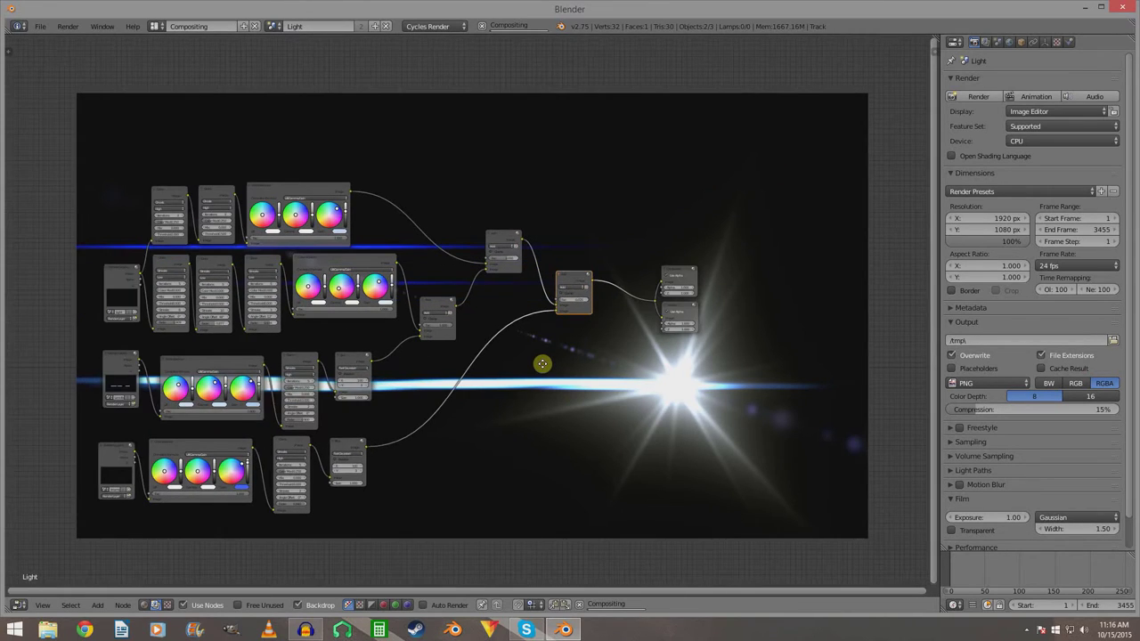
pyautogui.scroll(-1, 529, 362)
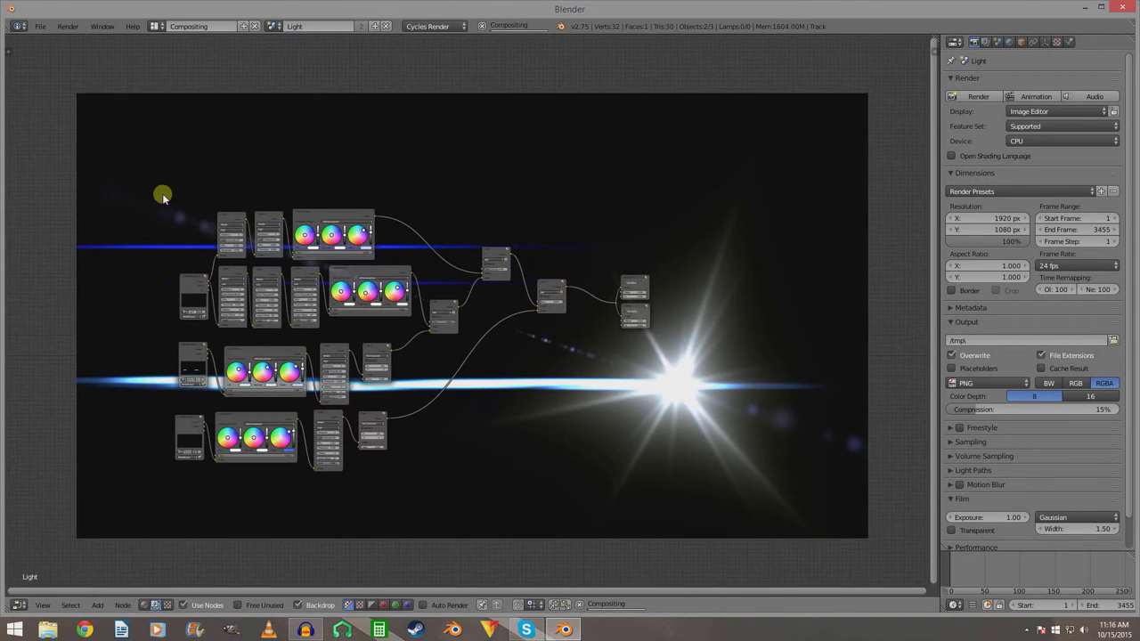
pyautogui.press('b')
pyautogui.moveTo(139, 177); pyautogui.dragTo(552, 487)
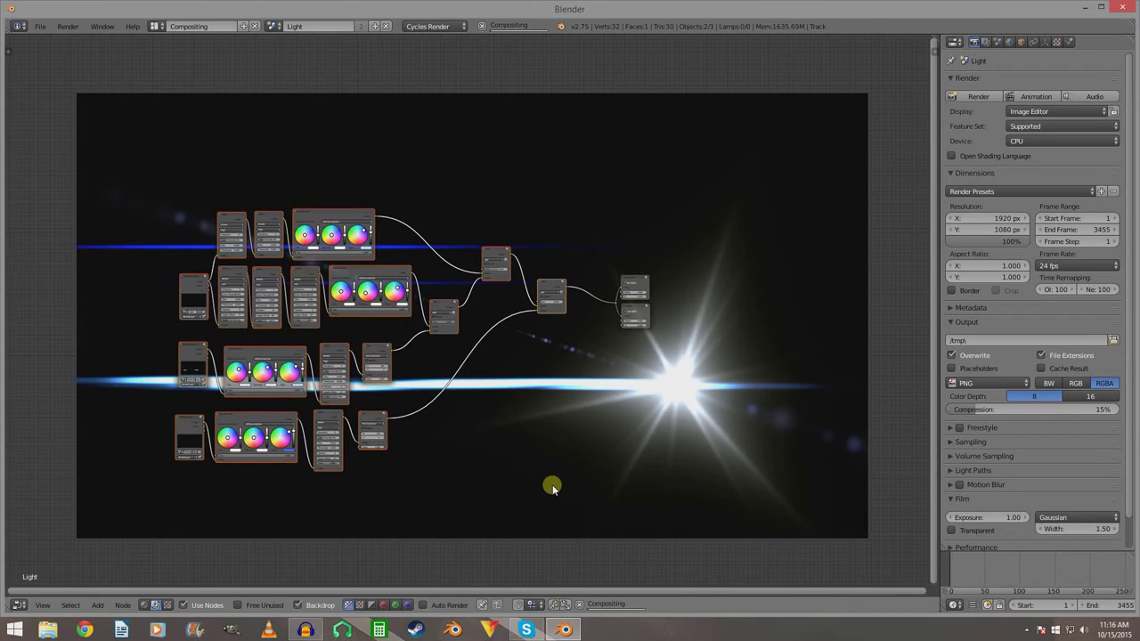
pyautogui.hotkey('ctrl', 'g')
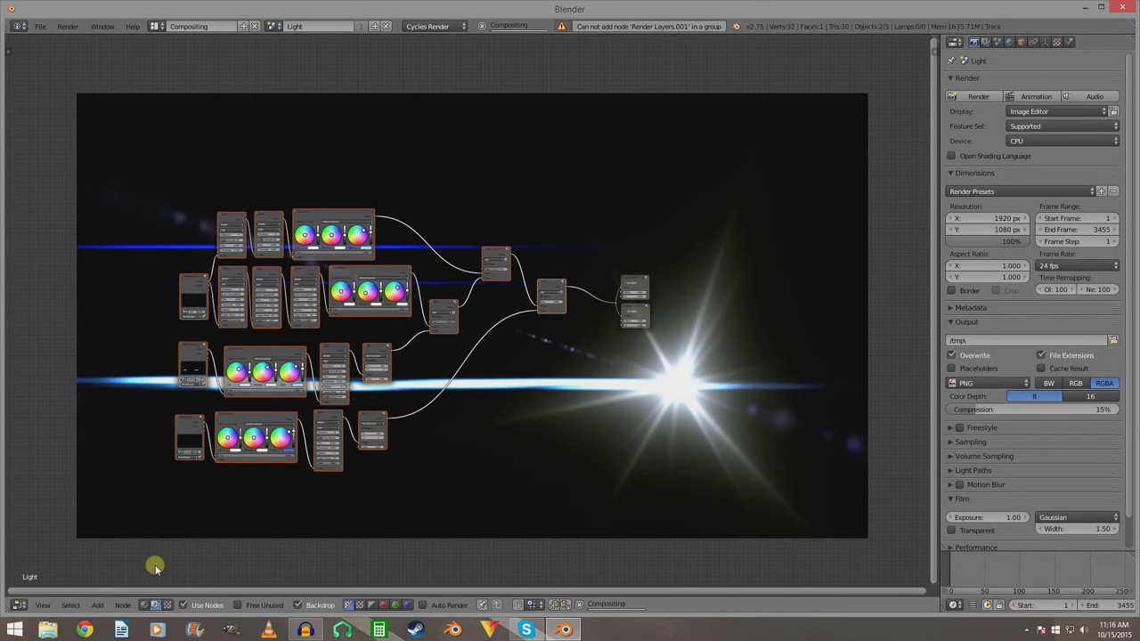
pyautogui.click(77, 606)
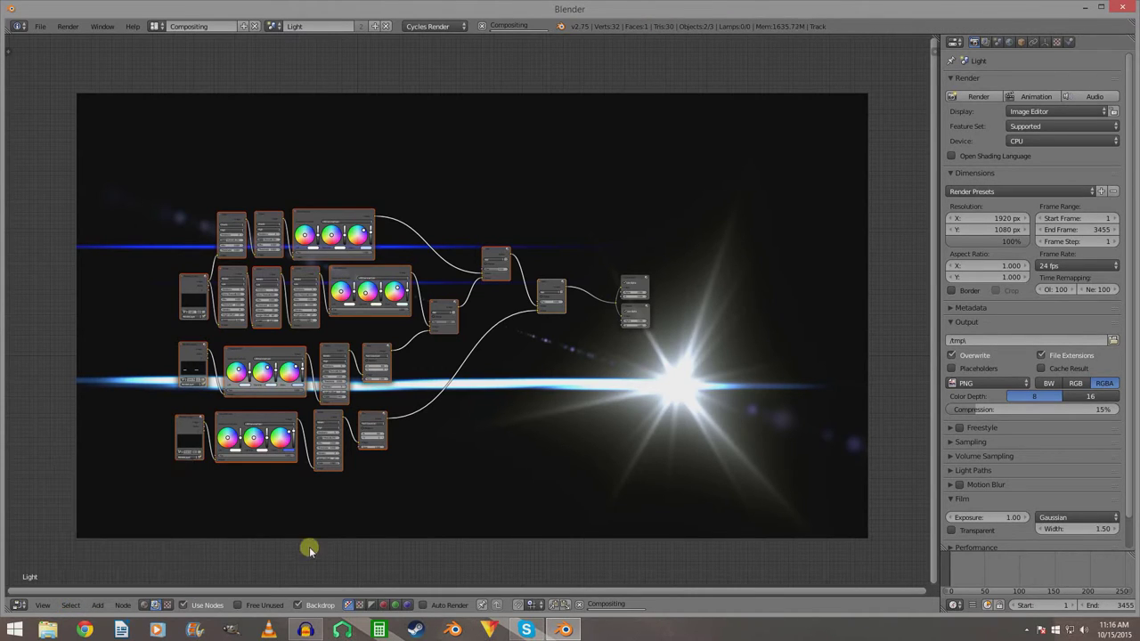
pyautogui.hotkey('shift', 'g')
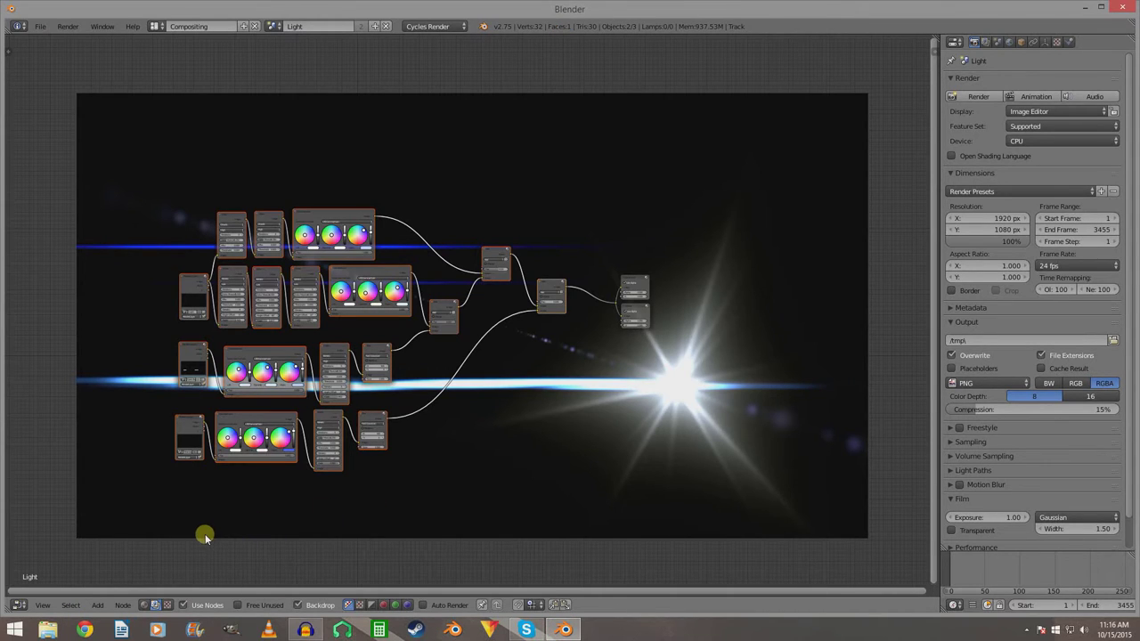
# Try again to group the selected flare nodes with the Render Layers nodes included in the selection.
pyautogui.click(40, 604)
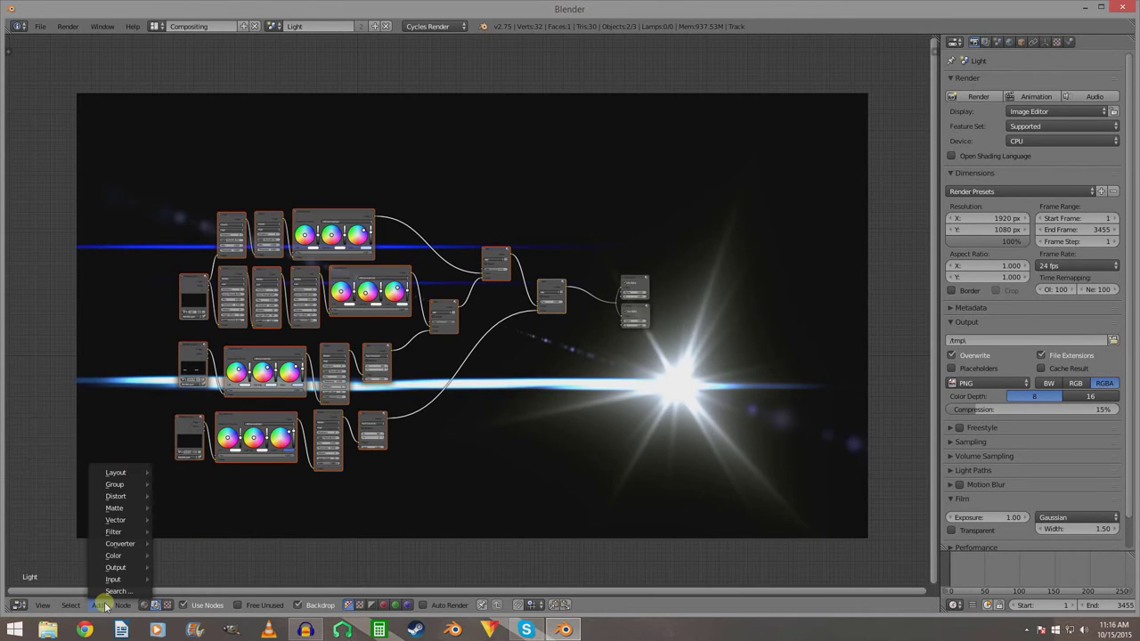
pyautogui.moveTo(95, 607)
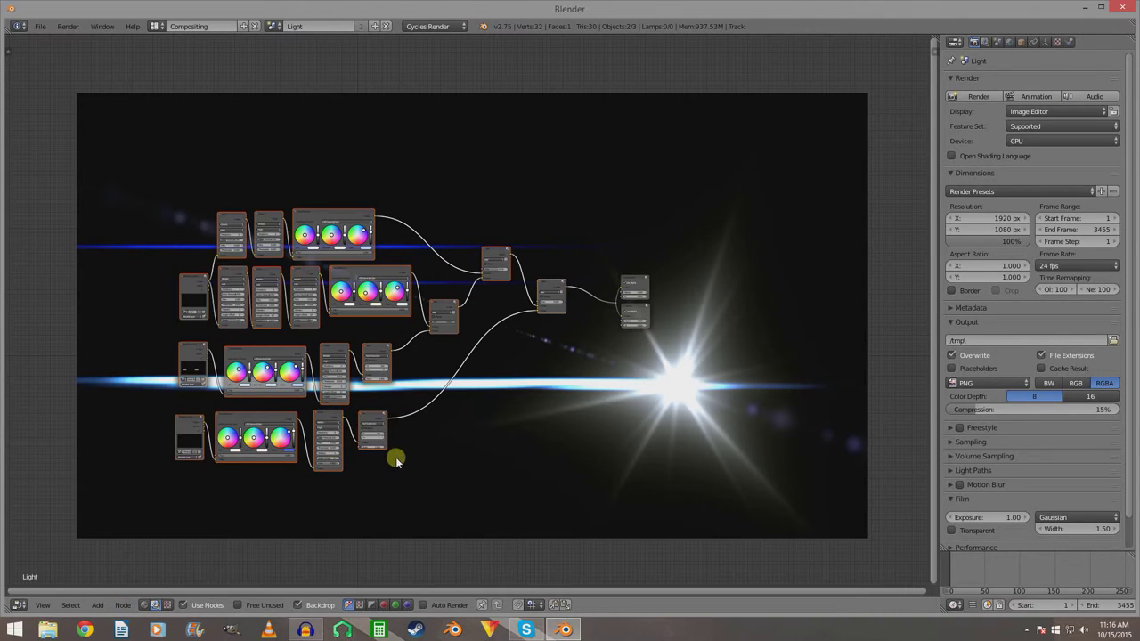
pyautogui.hotkey('ctrl', 'g')
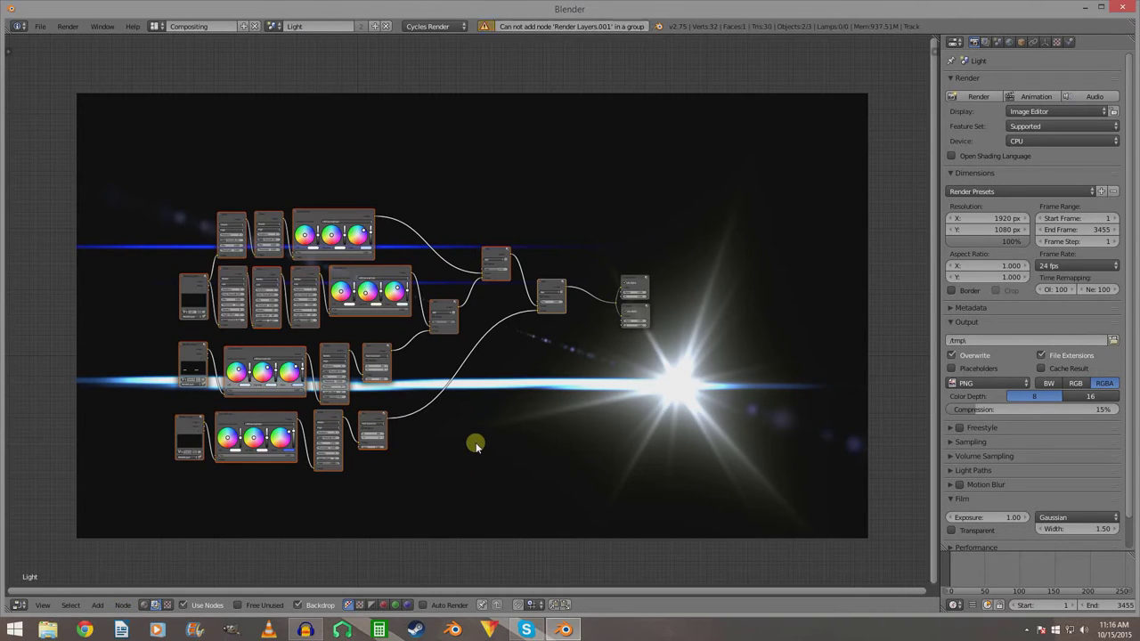
pyautogui.scroll(4, 476, 445)
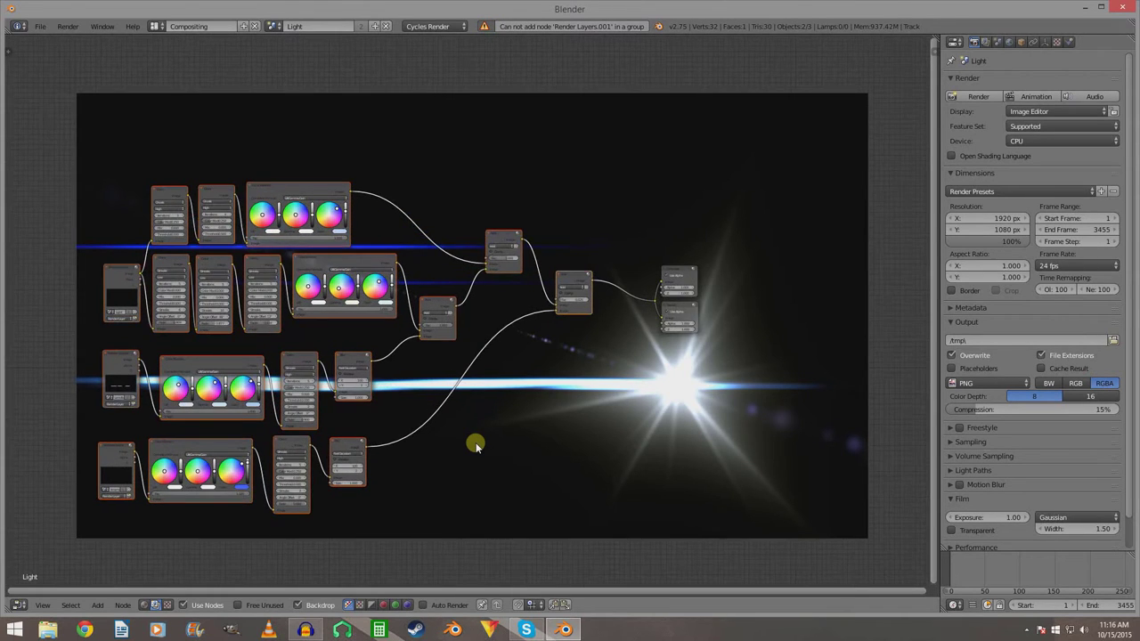
pyautogui.scroll(-1, 499, 446)
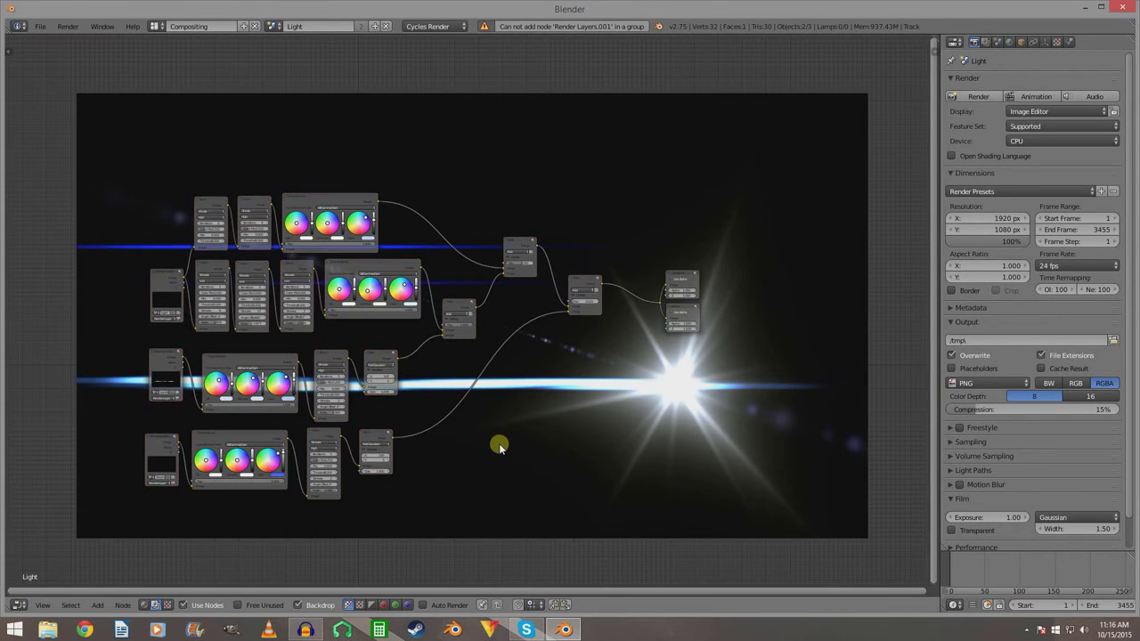
# Group the nodes between the Render Layers nodes and the two output nodes into one node group named Lens flare, and leave group editing.
pyautogui.press('b')
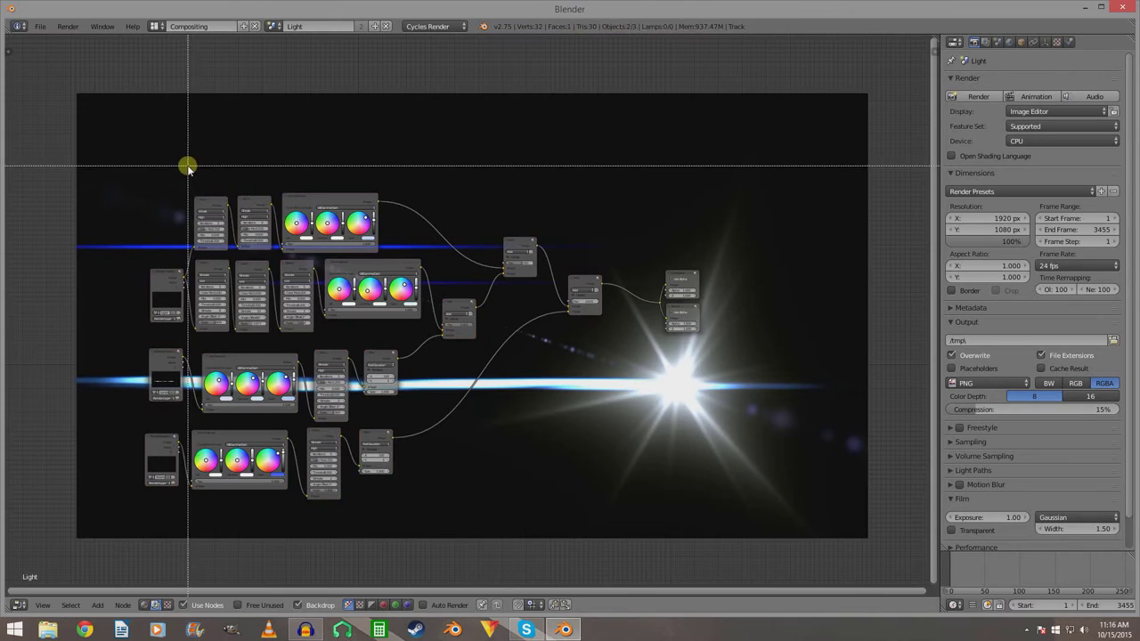
pyautogui.moveTo(186, 165); pyautogui.dragTo(595, 502)
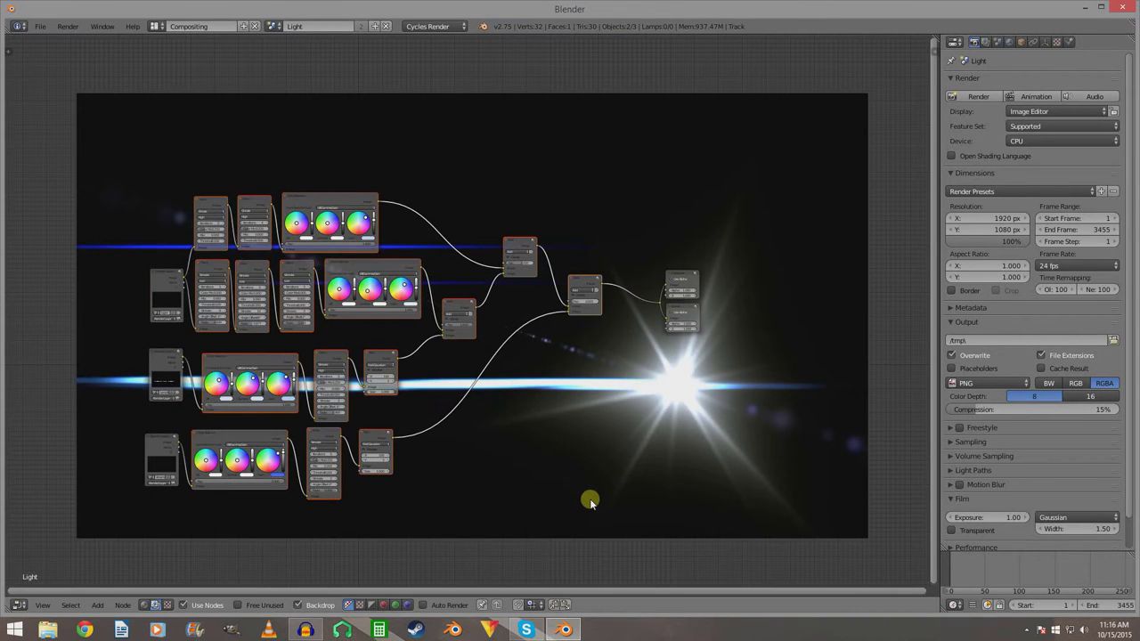
pyautogui.hotkey('ctrl', 'g')
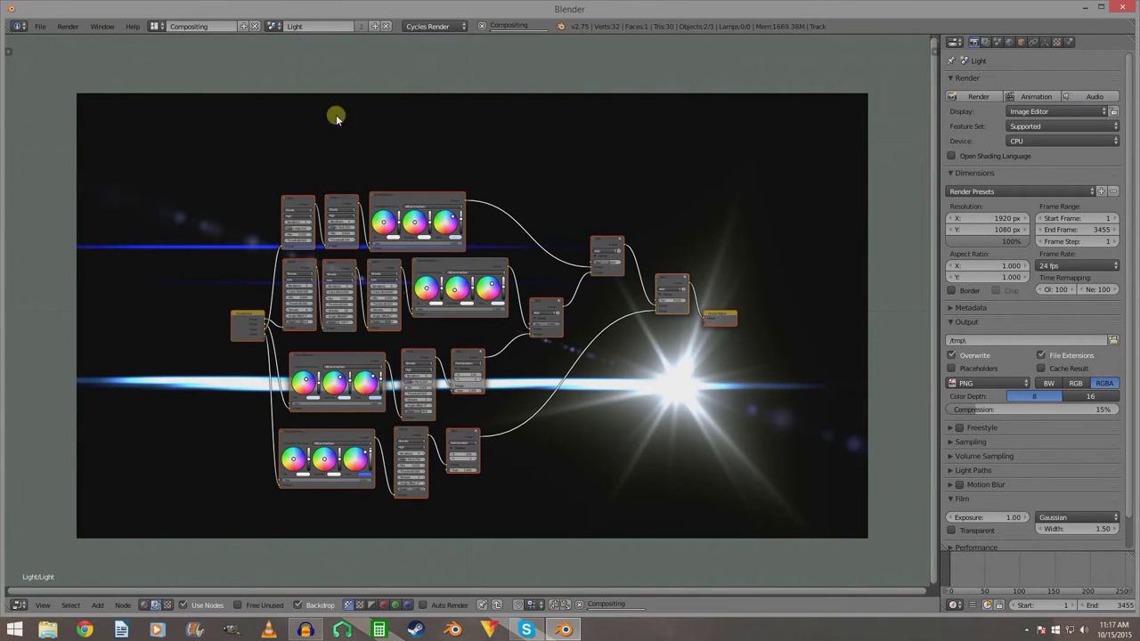
pyautogui.scroll(1, 355, 291)
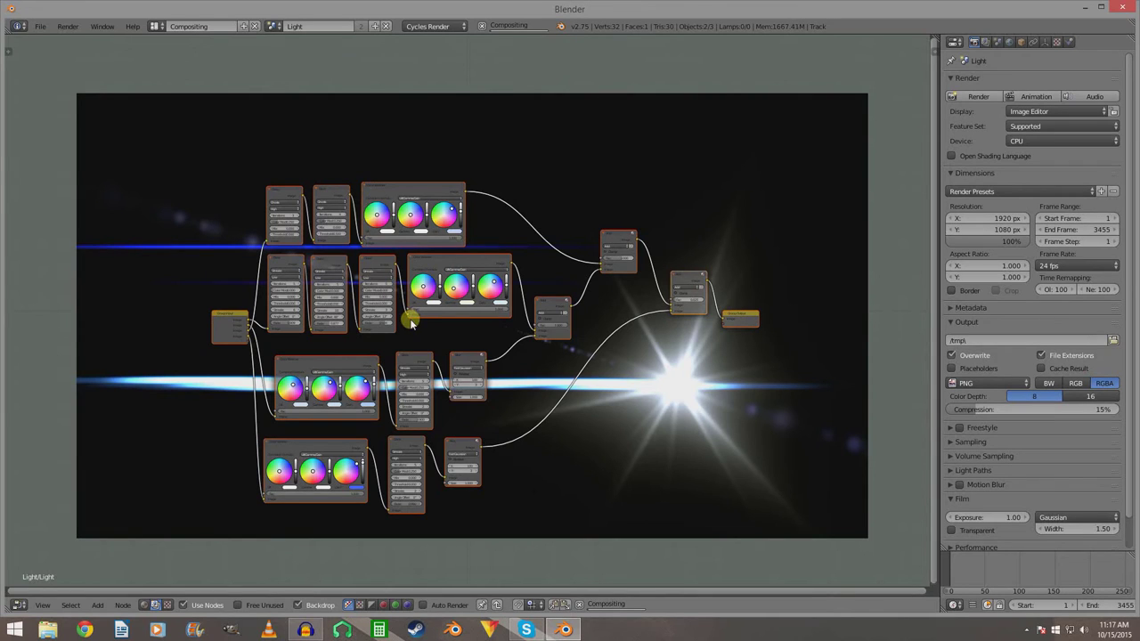
pyautogui.press('Tab')
pyautogui.scroll(3, 397, 342)
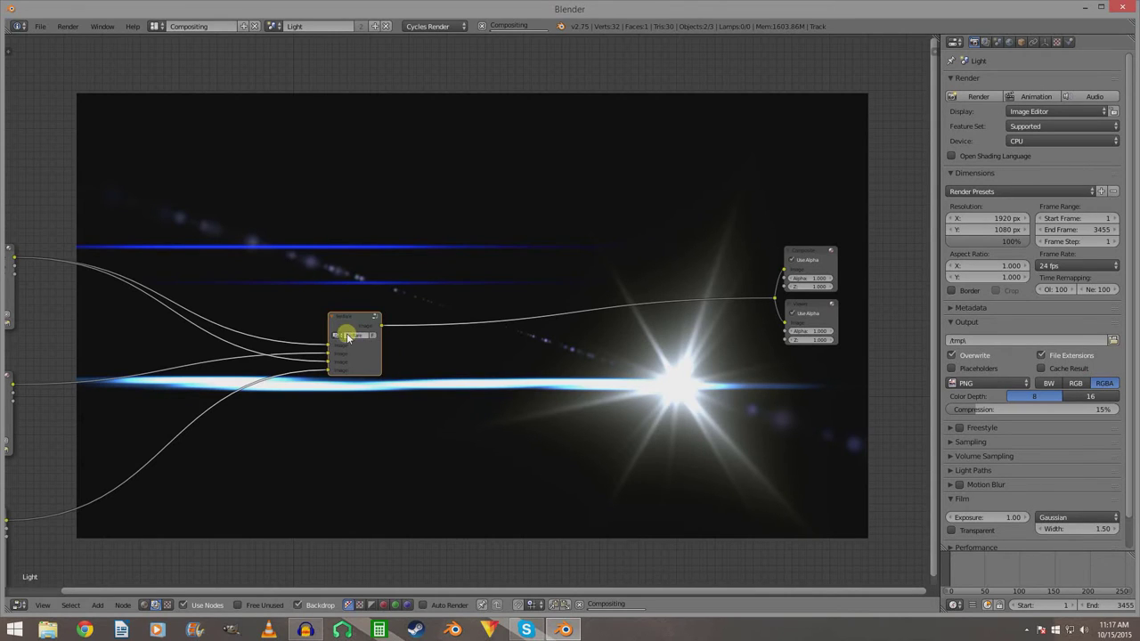
pyautogui.scroll(2, 347, 346)
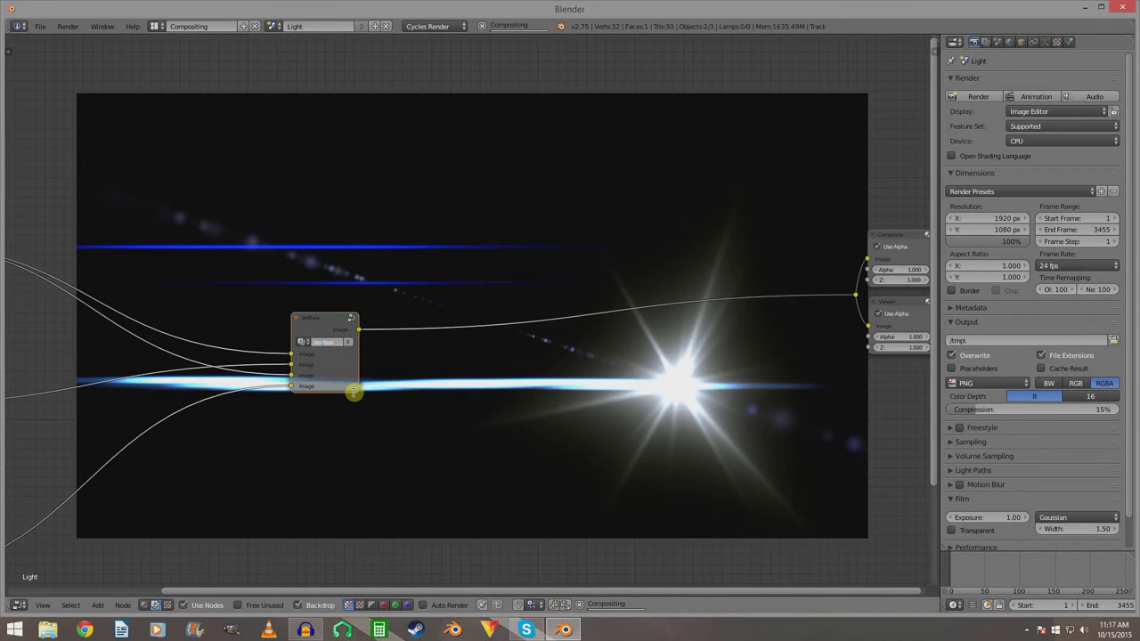
# Stack the three Render Layers nodes closer together and place the lens flare group node just beside them.
pyautogui.scroll(-3, 393, 402)
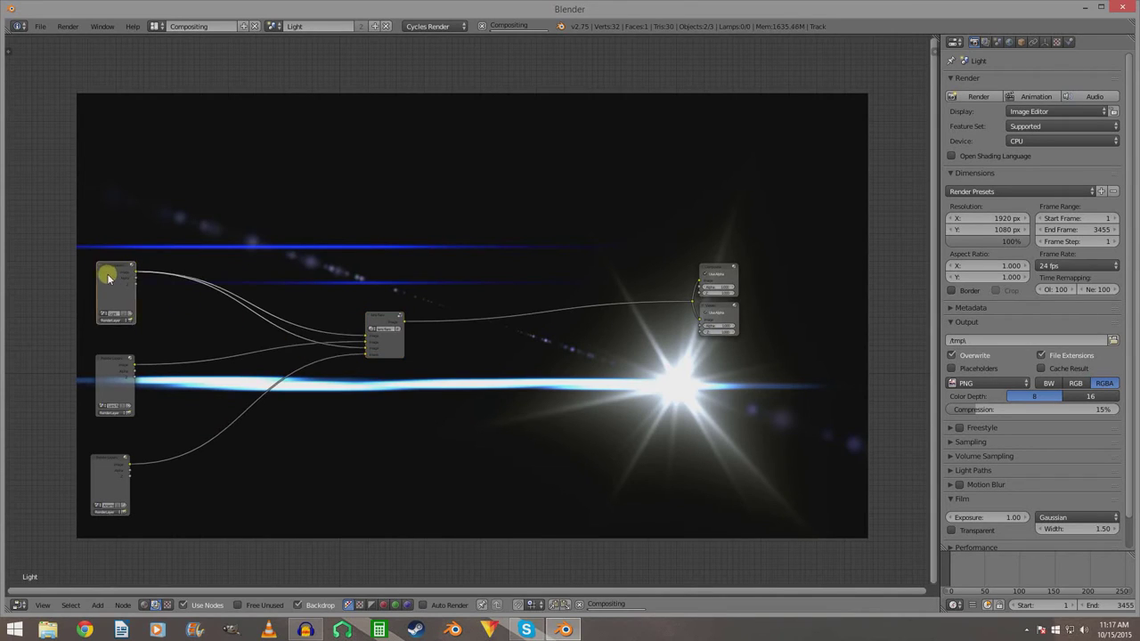
pyautogui.moveTo(106, 269); pyautogui.dragTo(234, 257)
pyautogui.click(114, 367)
pyautogui.moveTo(115, 369); pyautogui.dragTo(237, 321)
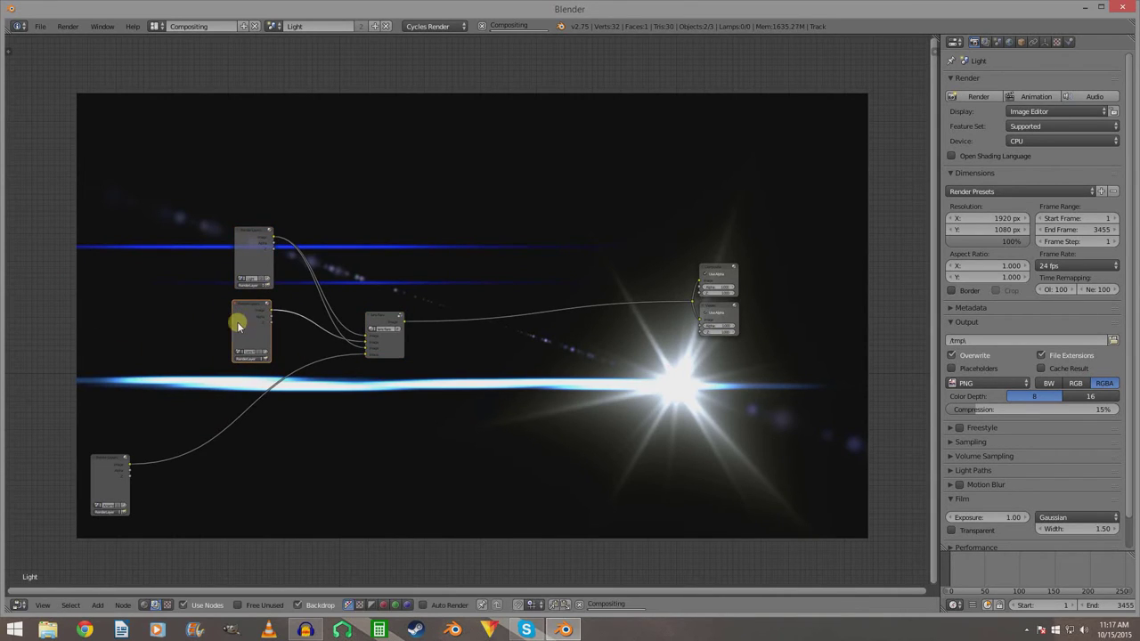
pyautogui.moveTo(106, 463); pyautogui.dragTo(240, 389)
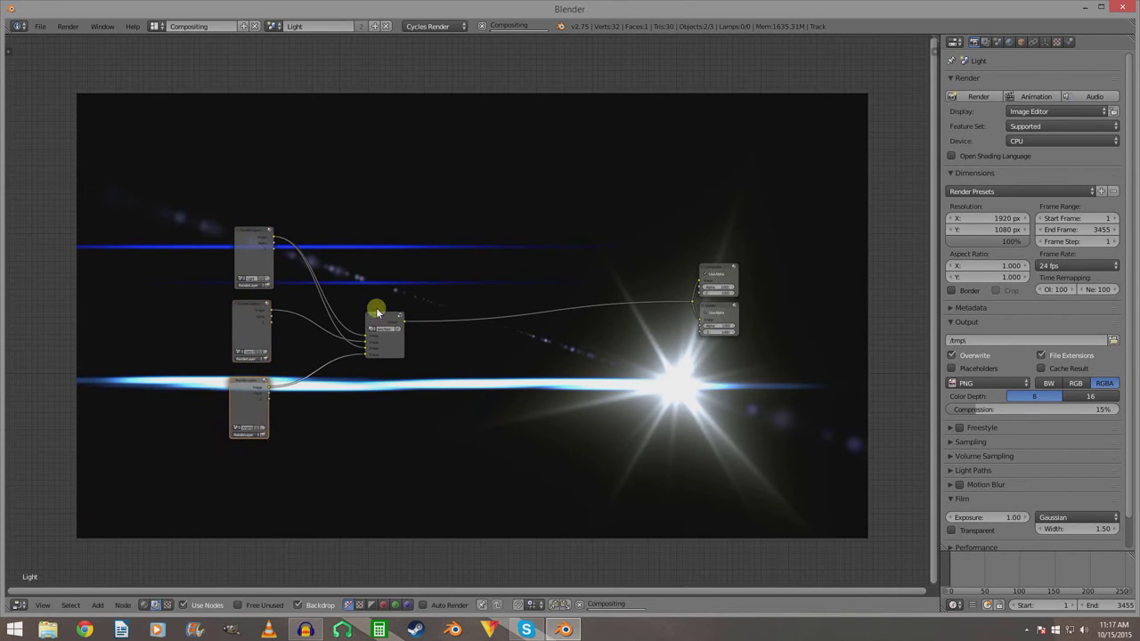
pyautogui.moveTo(374, 312); pyautogui.dragTo(342, 264)
# Add a Movie Clip node below the Render Layers nodes and assign the tracked footage clip to it.
pyautogui.hotkey('shift', 'a')
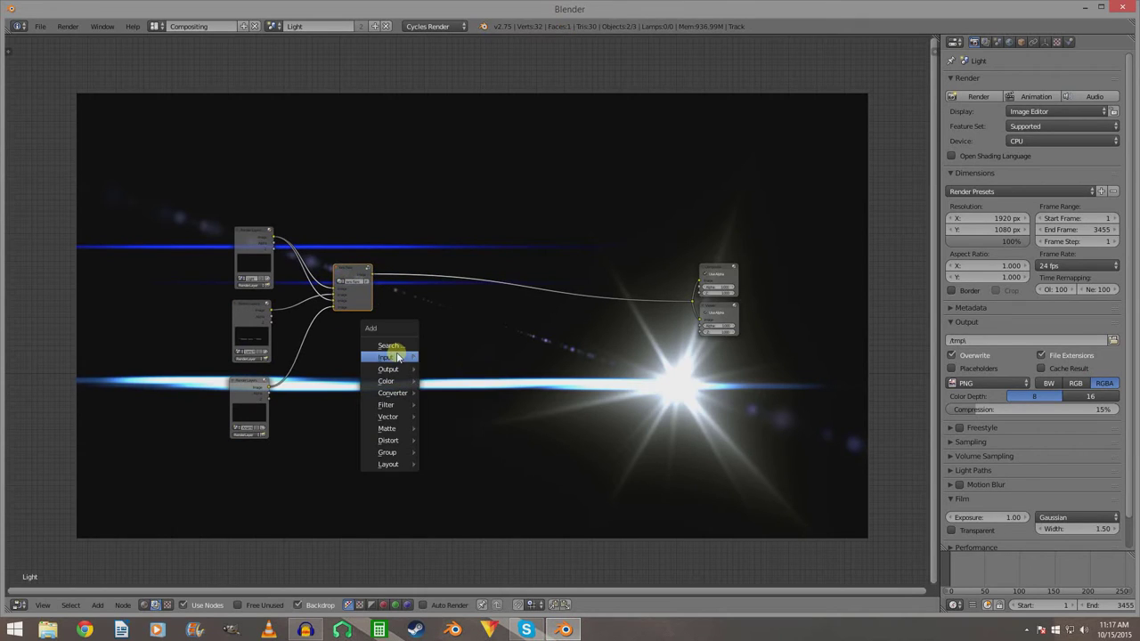
pyautogui.moveTo(396, 356)
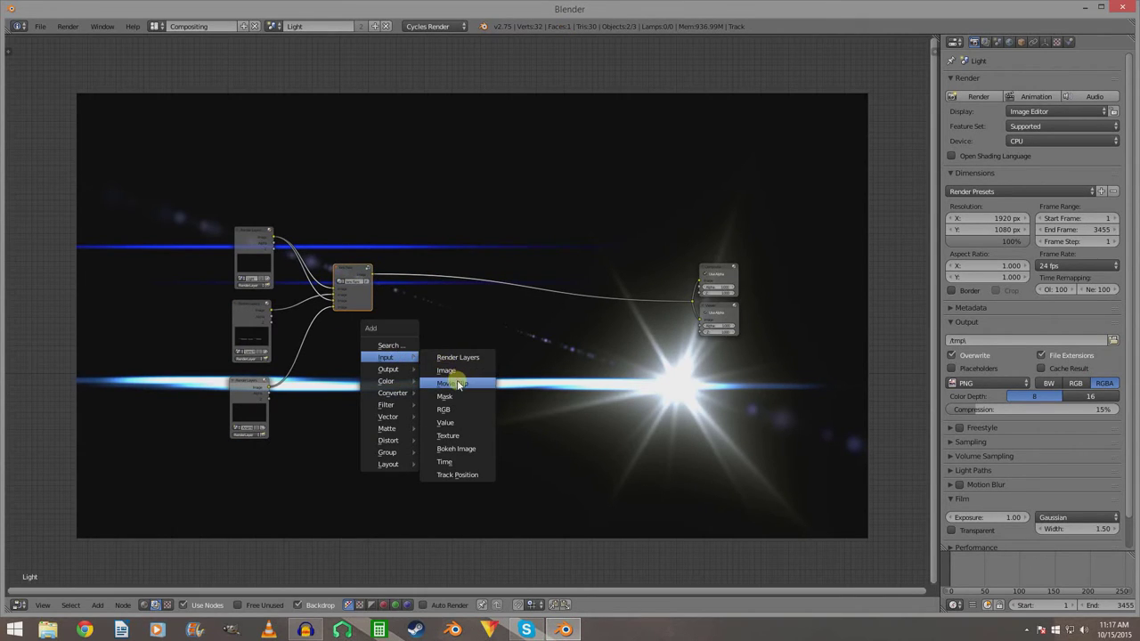
pyautogui.click(445, 374)
pyautogui.click(245, 469)
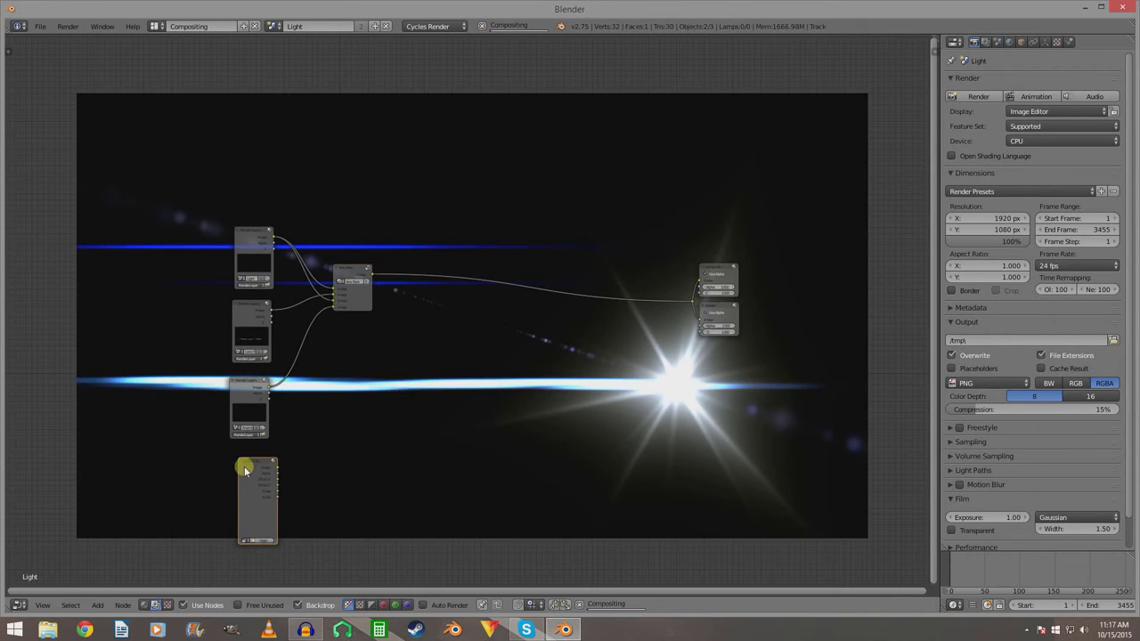
pyautogui.click(245, 541)
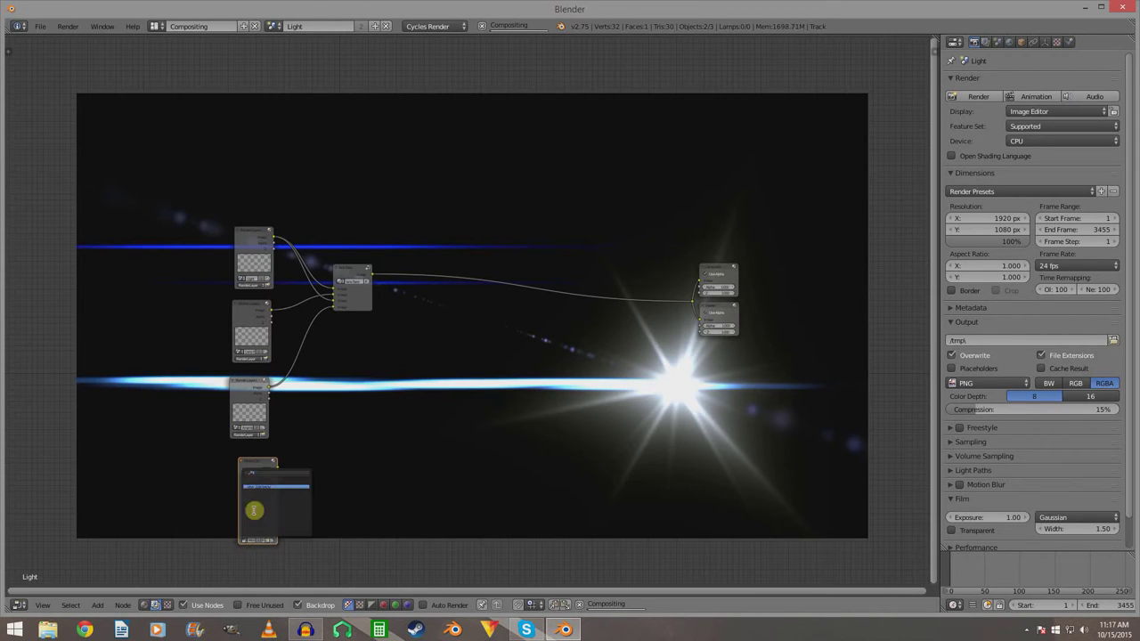
pyautogui.click(265, 483)
pyautogui.moveTo(392, 526); pyautogui.dragTo(358, 555, button='middle')
# Insert a Mix node set to Add after the lens flare group, and connect the Movie Clip's image to its second image input.
pyautogui.hotkey('shift', 'a')
pyautogui.moveTo(434, 366)
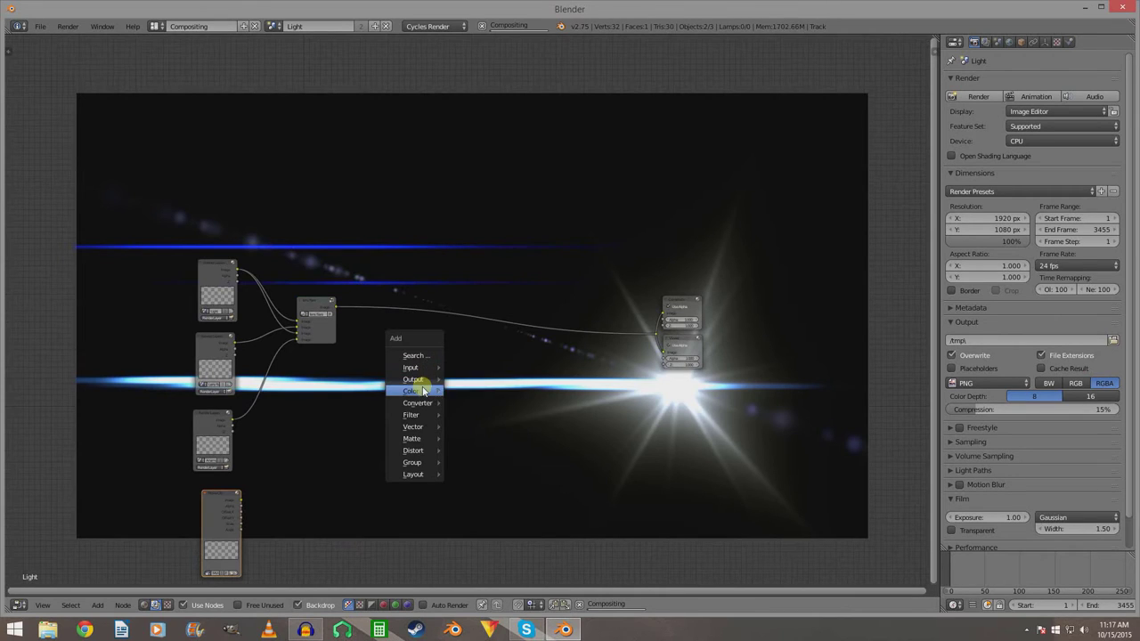
pyautogui.moveTo(418, 391)
pyautogui.click(469, 391)
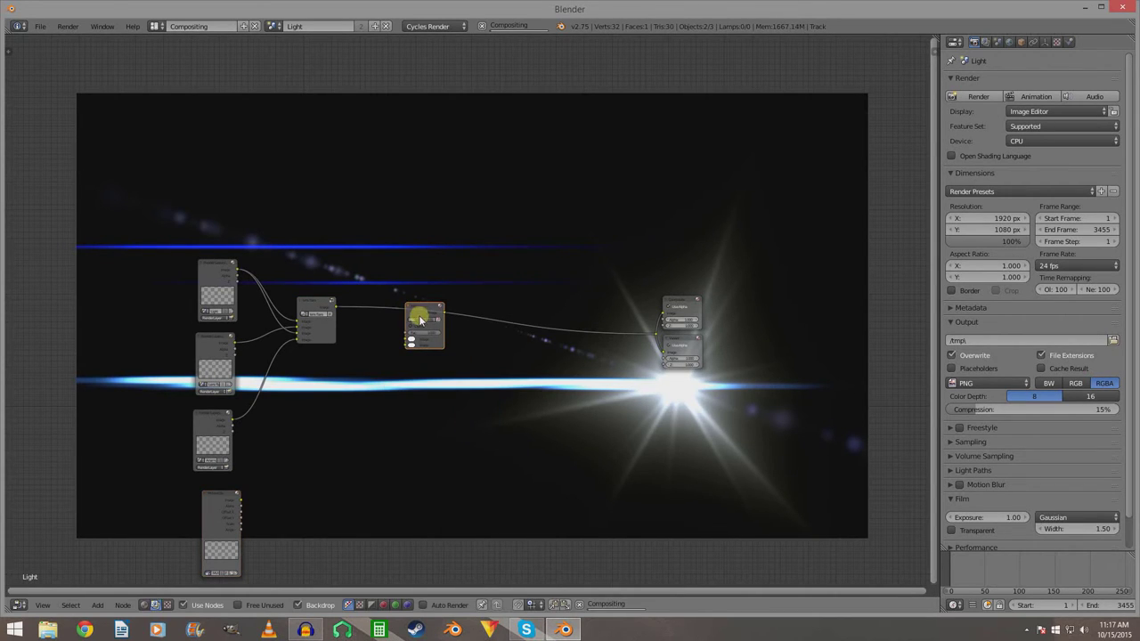
pyautogui.moveTo(408, 310); pyautogui.dragTo(410, 299)
pyautogui.click(422, 309)
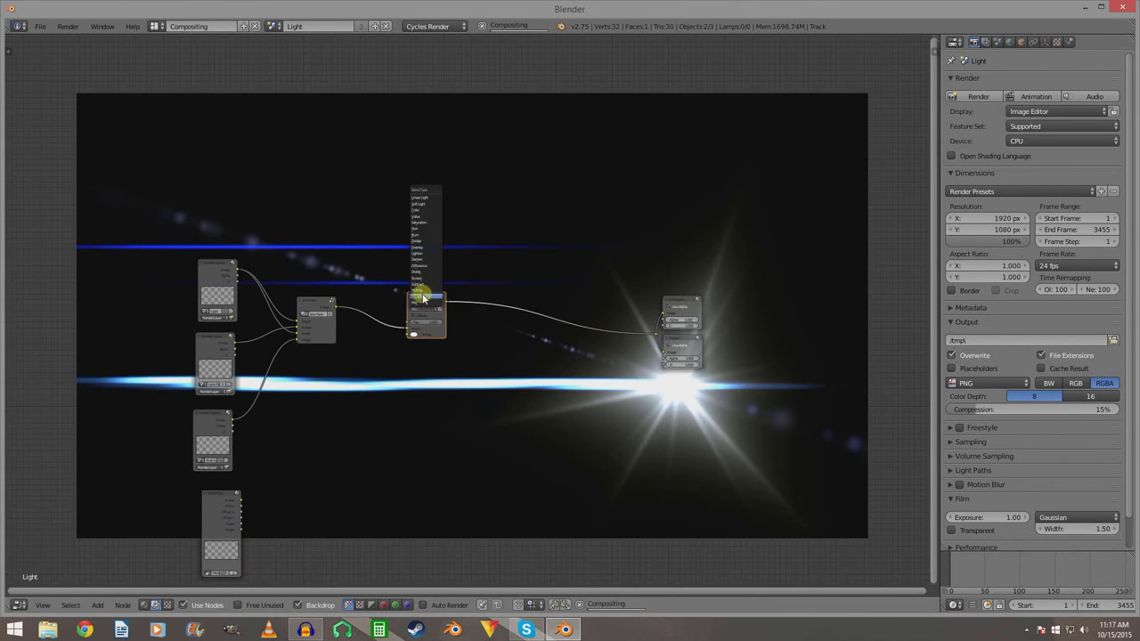
pyautogui.click(416, 296)
pyautogui.moveTo(238, 496); pyautogui.dragTo(406, 331)
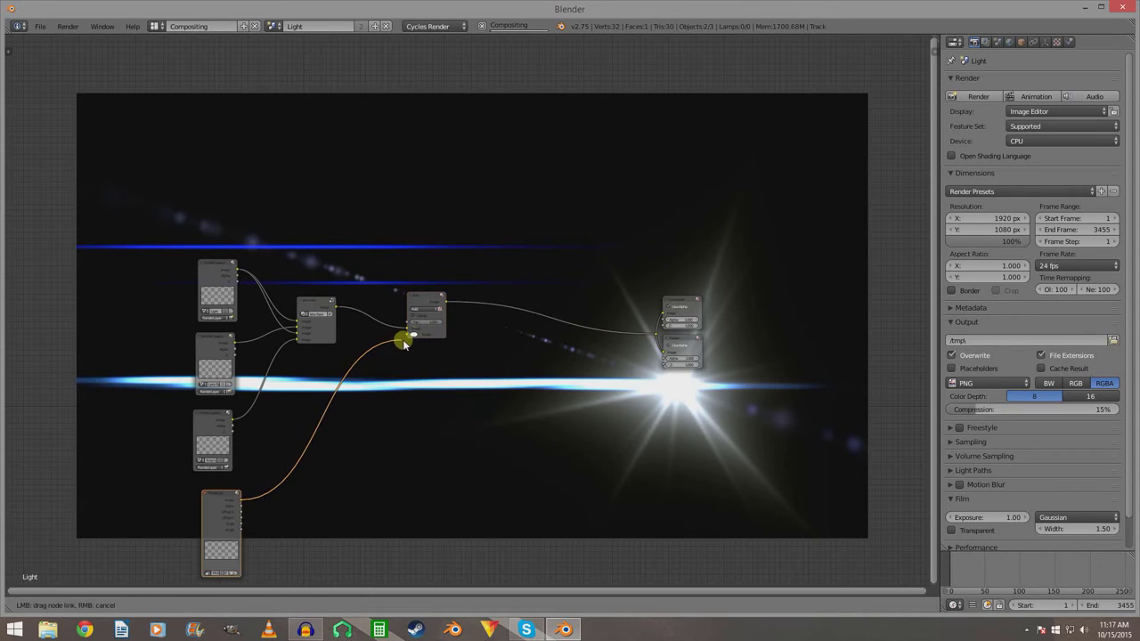
# Move the Movie Clip node below the lens flare group and the Add node close to the two output nodes.
pyautogui.moveTo(229, 497); pyautogui.dragTo(315, 375)
pyautogui.scroll(1, 455, 395)
pyautogui.click(379, 334)
pyautogui.moveTo(379, 334); pyautogui.dragTo(593, 347)
pyautogui.scroll(-1, 615, 427)
pyautogui.moveTo(615, 428); pyautogui.dragTo(523, 461, button='middle')
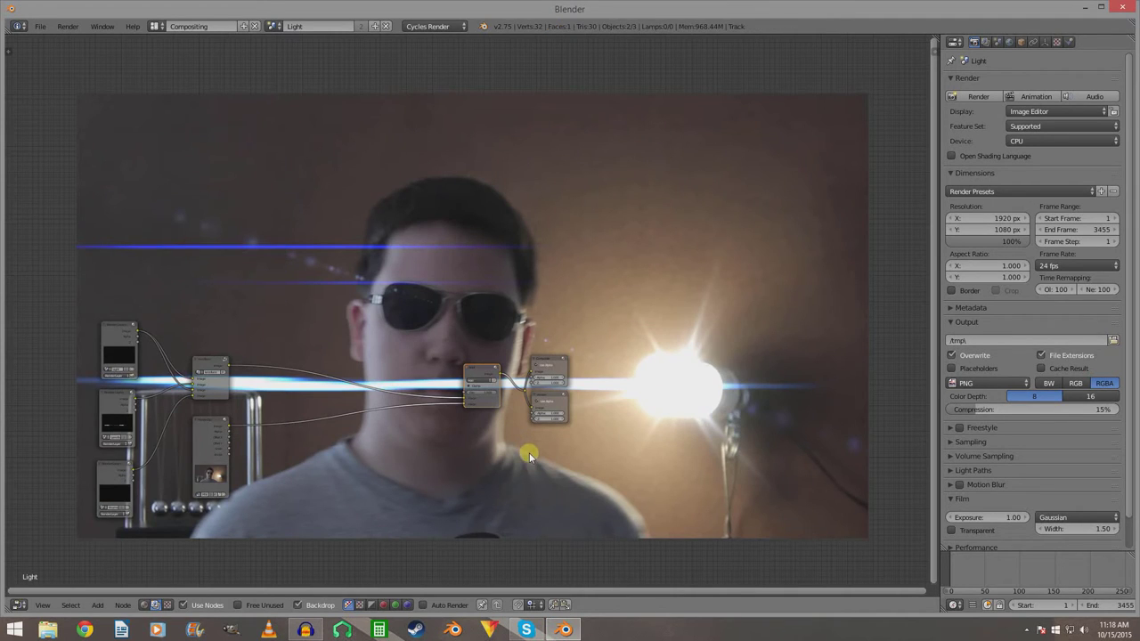
# Inside the lens flare group, raise the Fade of the three consecutive low-quality Streaks Glare nodes, the first to about 0.97, and exit the group.
pyautogui.moveTo(501, 458); pyautogui.dragTo(502, 324, button='middle')
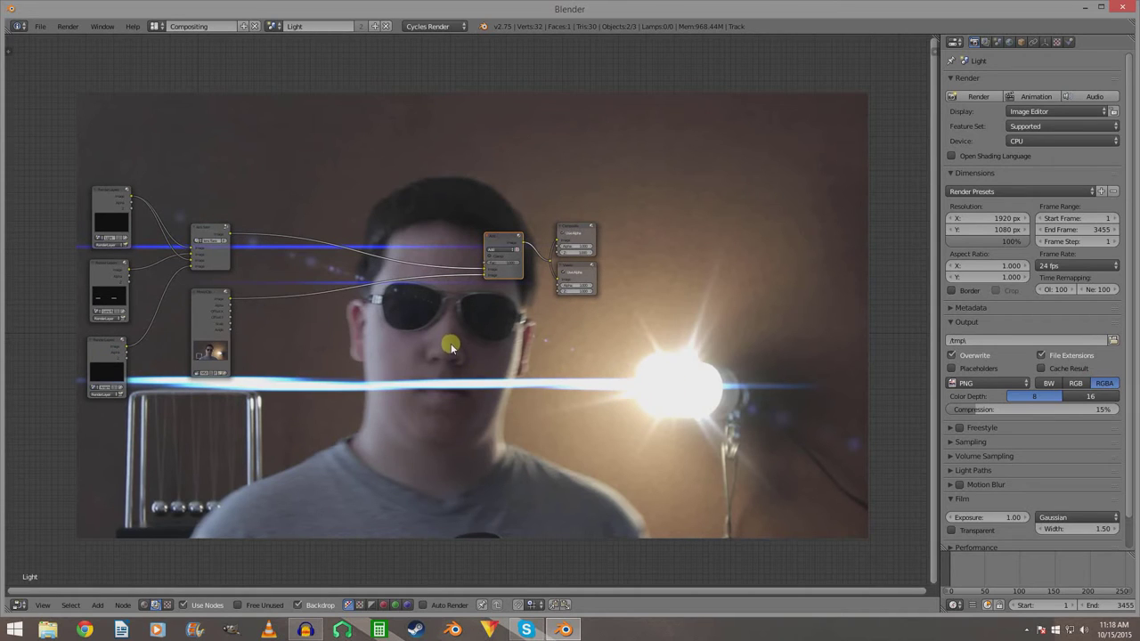
pyautogui.moveTo(445, 338); pyautogui.dragTo(520, 378, button='middle')
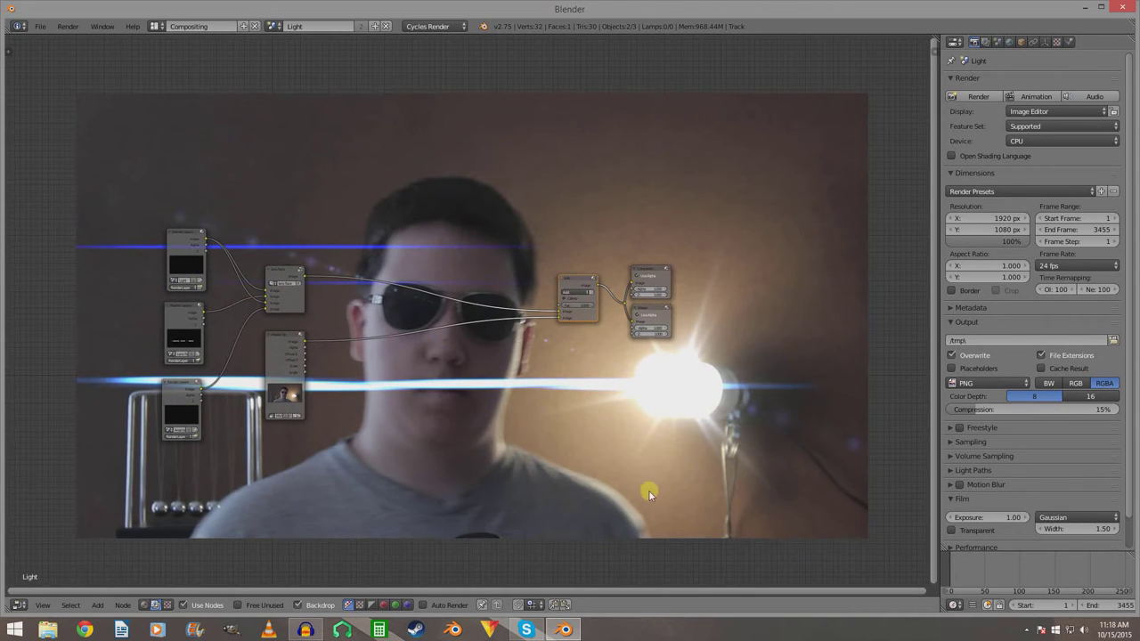
pyautogui.scroll(1, 509, 421)
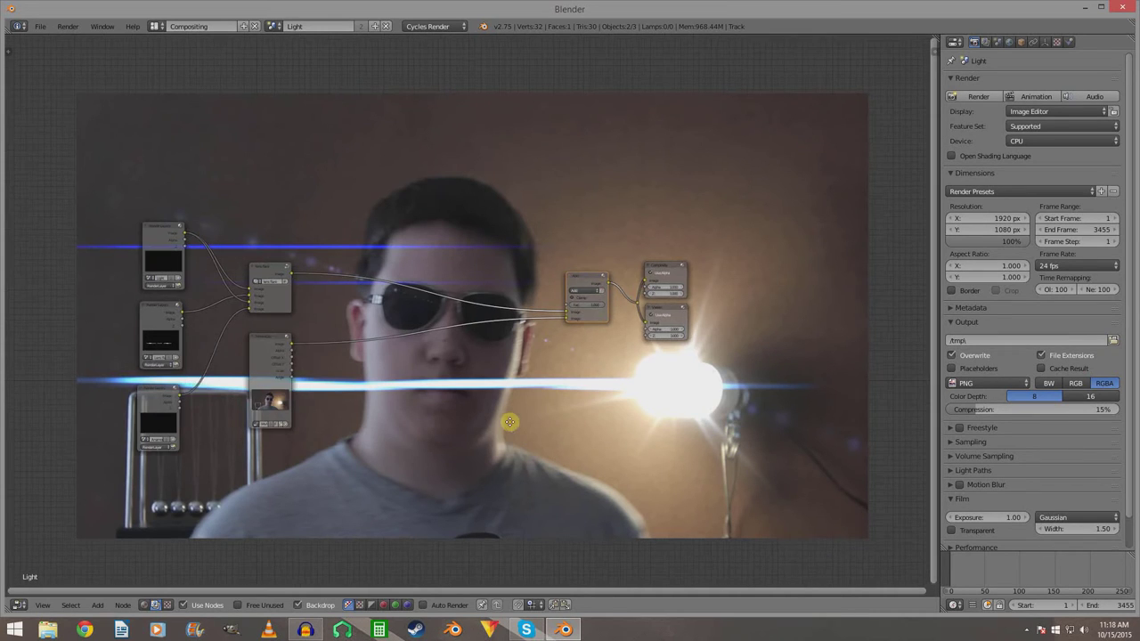
pyautogui.moveTo(348, 319); pyautogui.dragTo(382, 364, button='middle')
pyautogui.click(307, 318)
pyautogui.press('Tab')
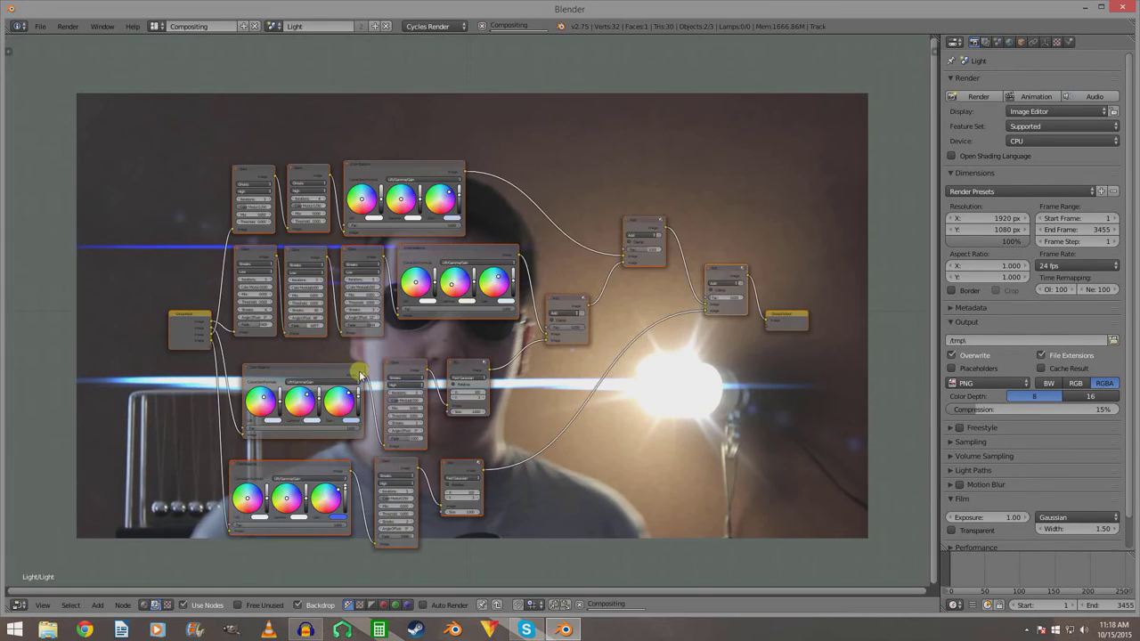
pyautogui.scroll(2, 469, 439)
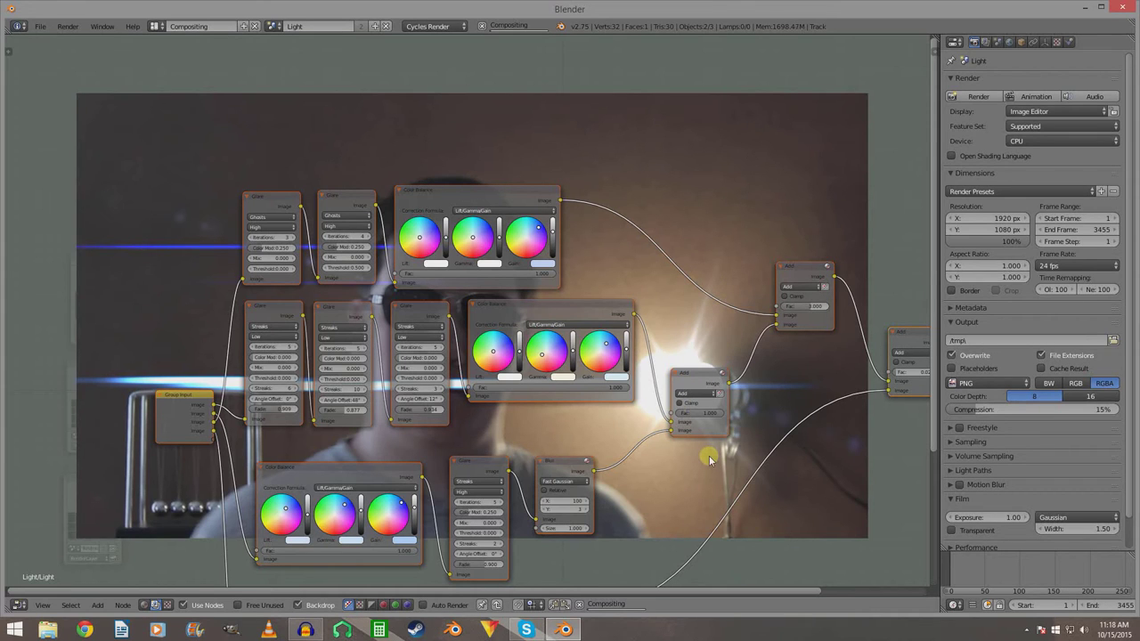
pyautogui.moveTo(509, 436); pyautogui.dragTo(525, 364, button='middle')
pyautogui.scroll(2, 559, 470)
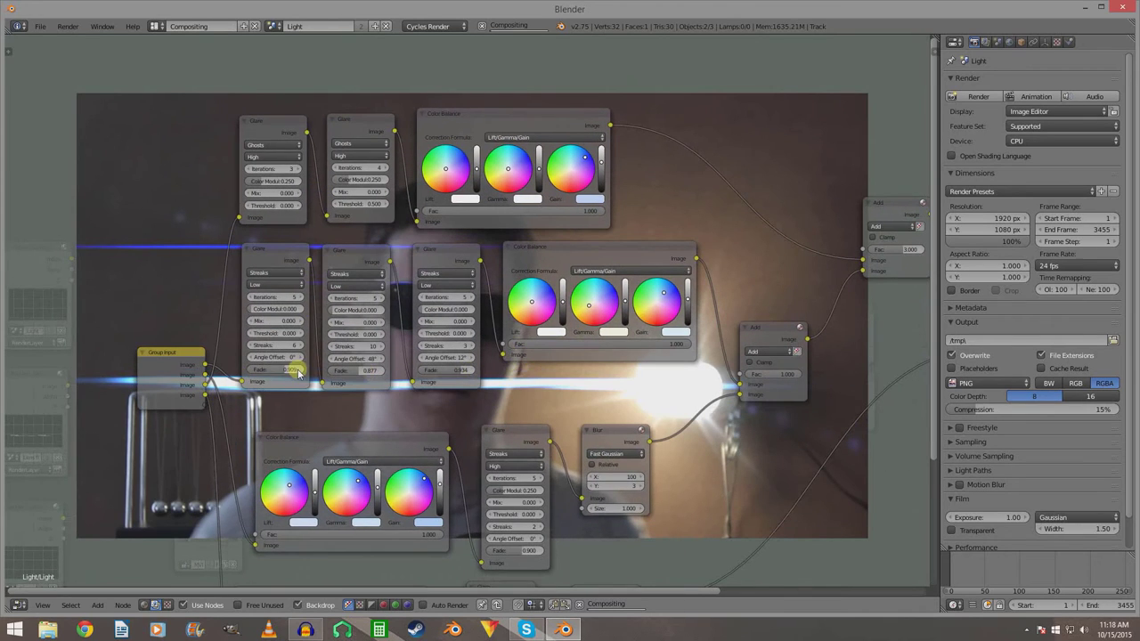
pyautogui.click(305, 372)
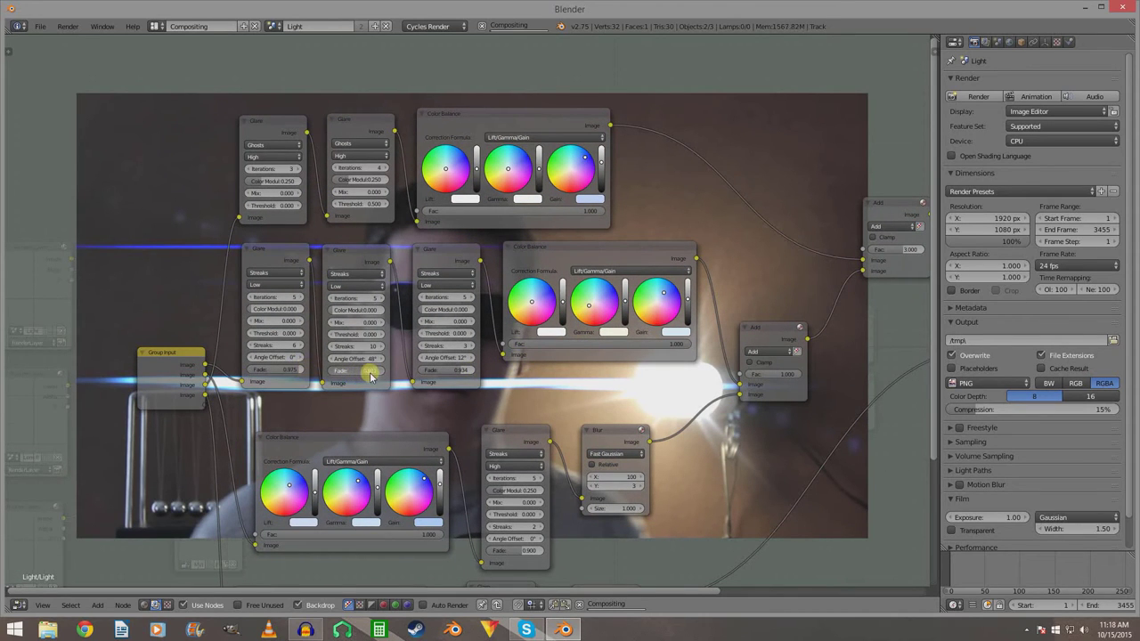
pyautogui.moveTo(371, 376); pyautogui.dragTo(469, 371)
pyautogui.scroll(-2, 699, 441)
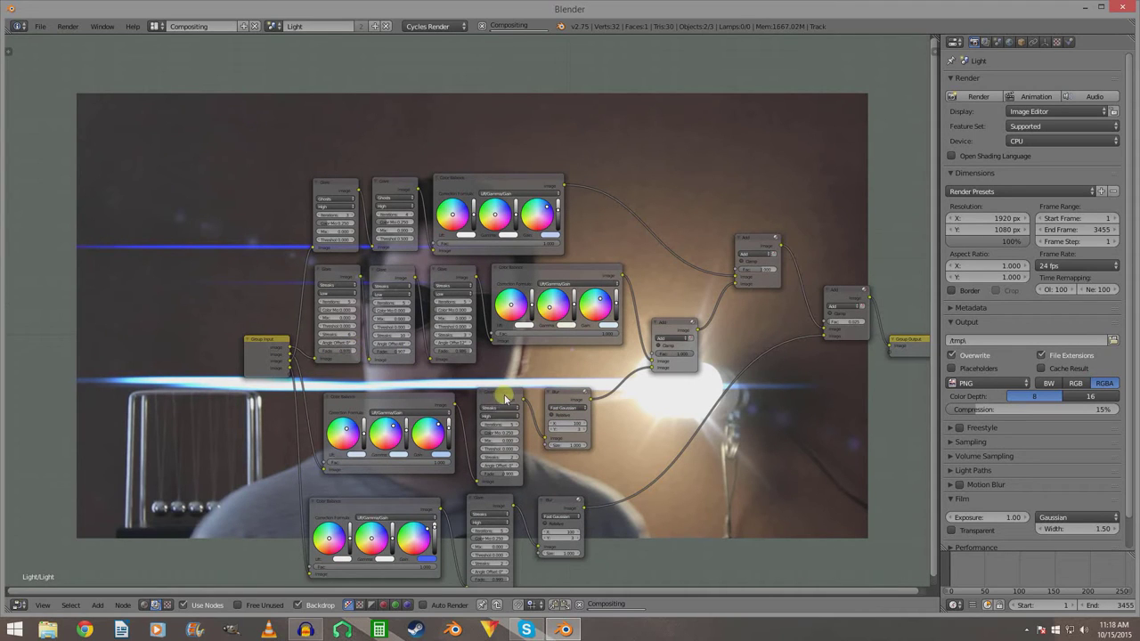
pyautogui.scroll(-2, 570, 403)
pyautogui.moveTo(628, 407); pyautogui.dragTo(490, 333, button='middle')
pyautogui.press('Tab')
# Inside the lens flare group, lower the Fade of the three consecutive low-quality Streaks Glare nodes, the second to about 0.893.
pyautogui.scroll(3, 490, 336)
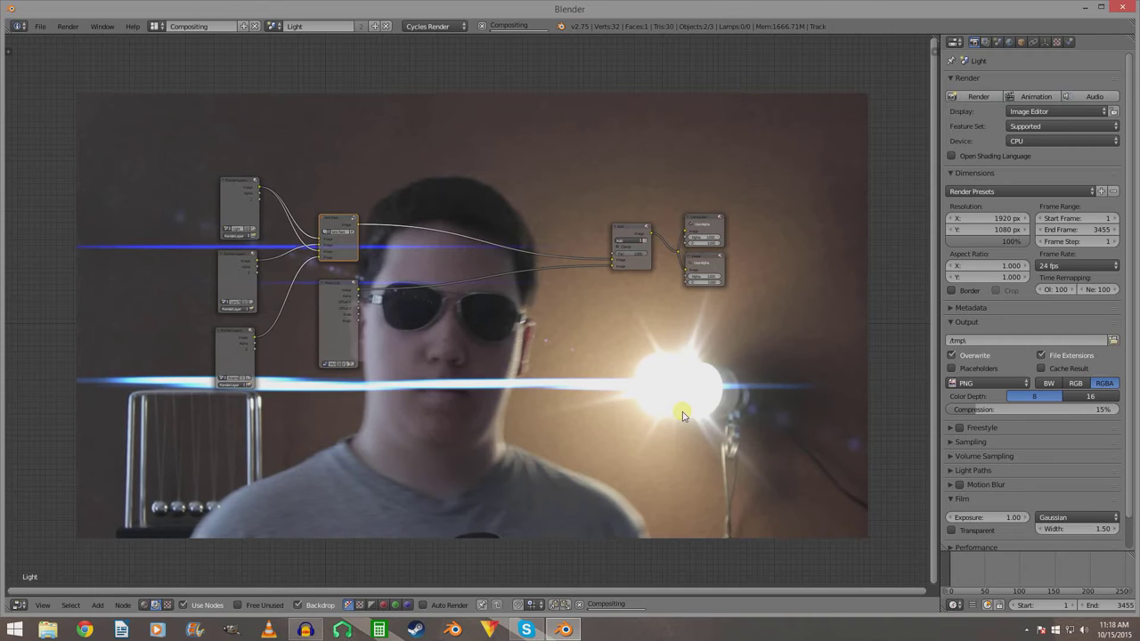
pyautogui.moveTo(682, 415); pyautogui.dragTo(585, 401, button='middle')
pyautogui.scroll(2, 631, 428)
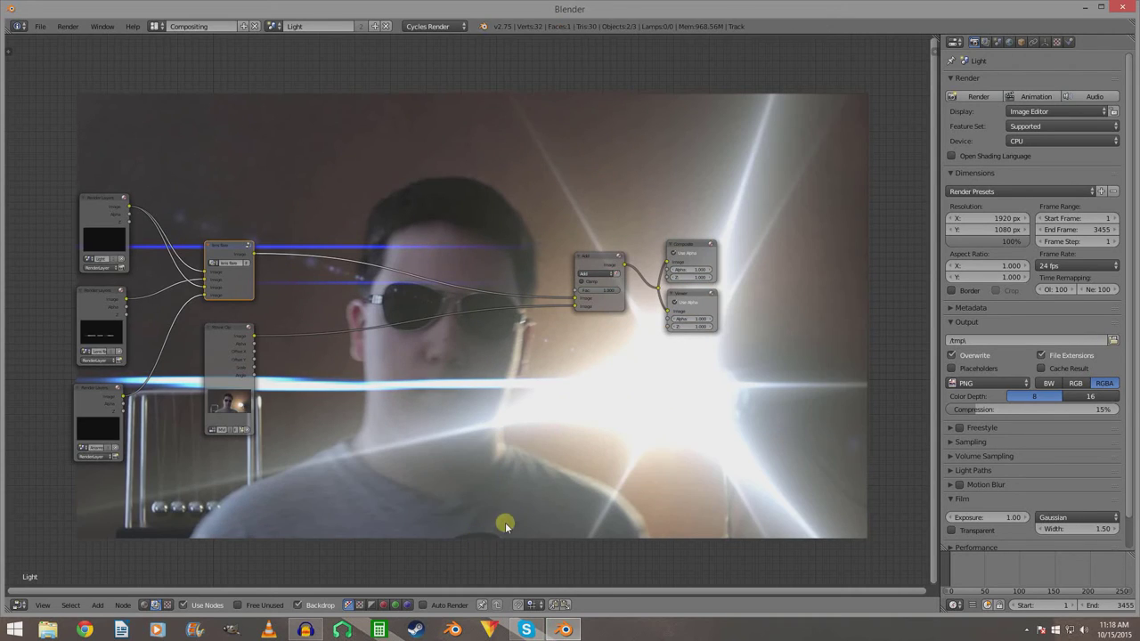
pyautogui.keyDown('ctrl'); pyautogui.moveTo(531, 484); pyautogui.dragTo(491, 451, button='middle'); pyautogui.keyUp('ctrl')
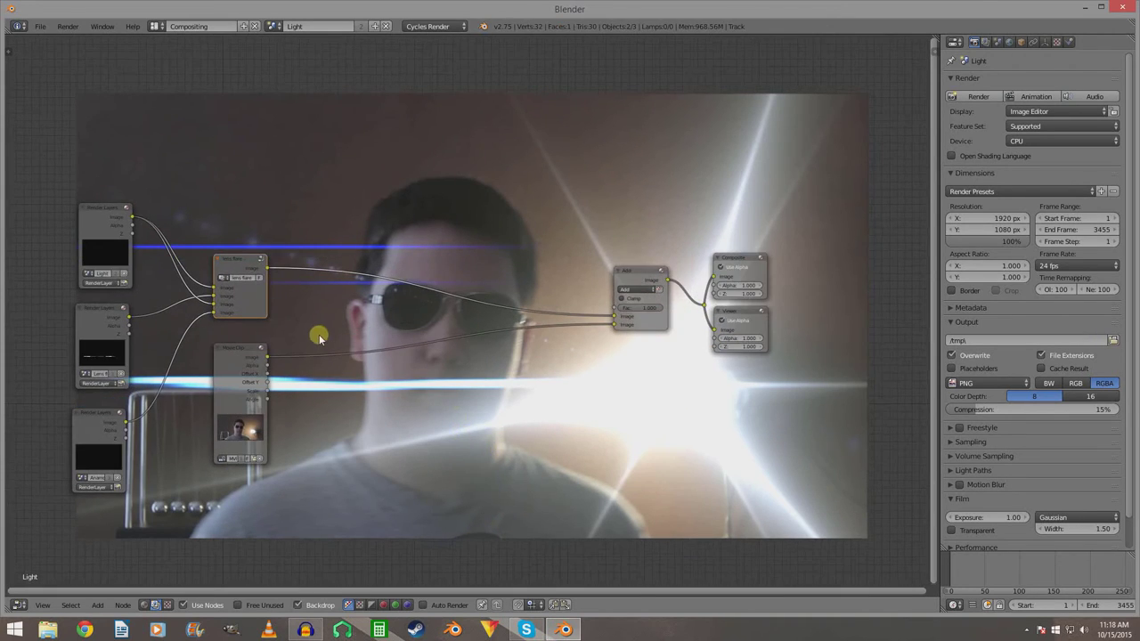
pyautogui.press('Tab')
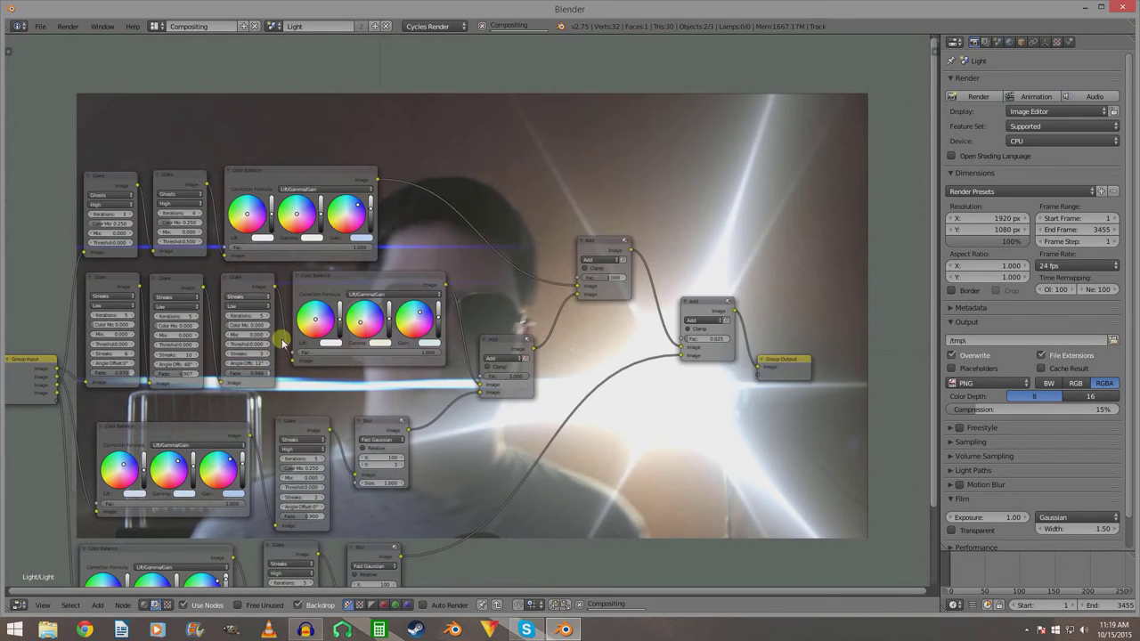
pyautogui.keyDown('ctrl'); pyautogui.hscroll(-1, 284, 346); pyautogui.keyUp('ctrl')
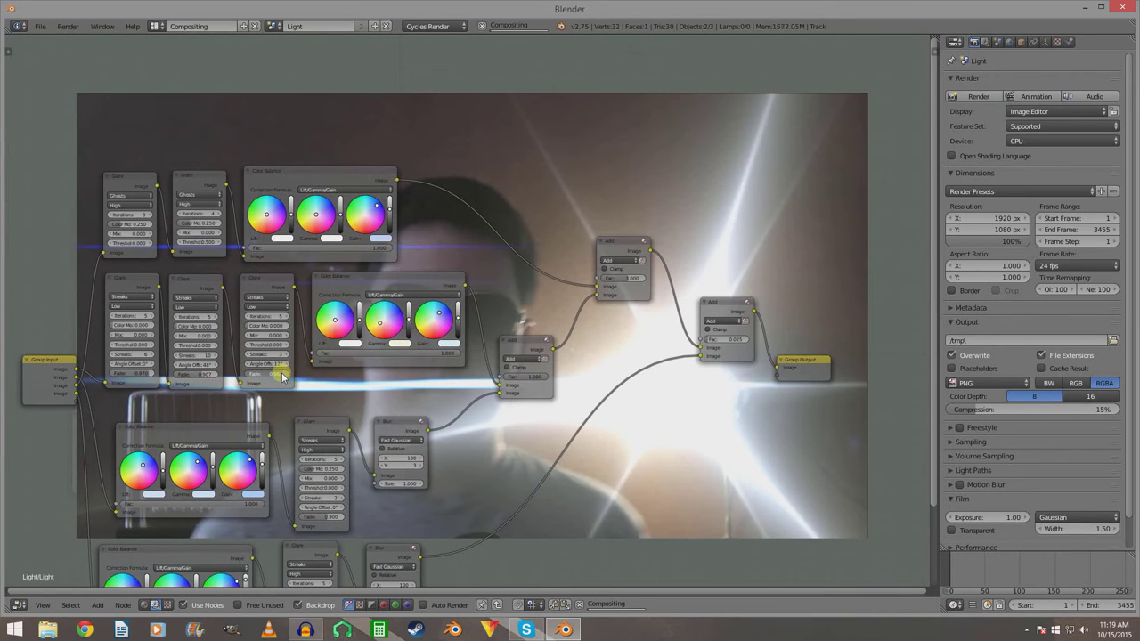
pyautogui.moveTo(282, 377); pyautogui.dragTo(286, 376)
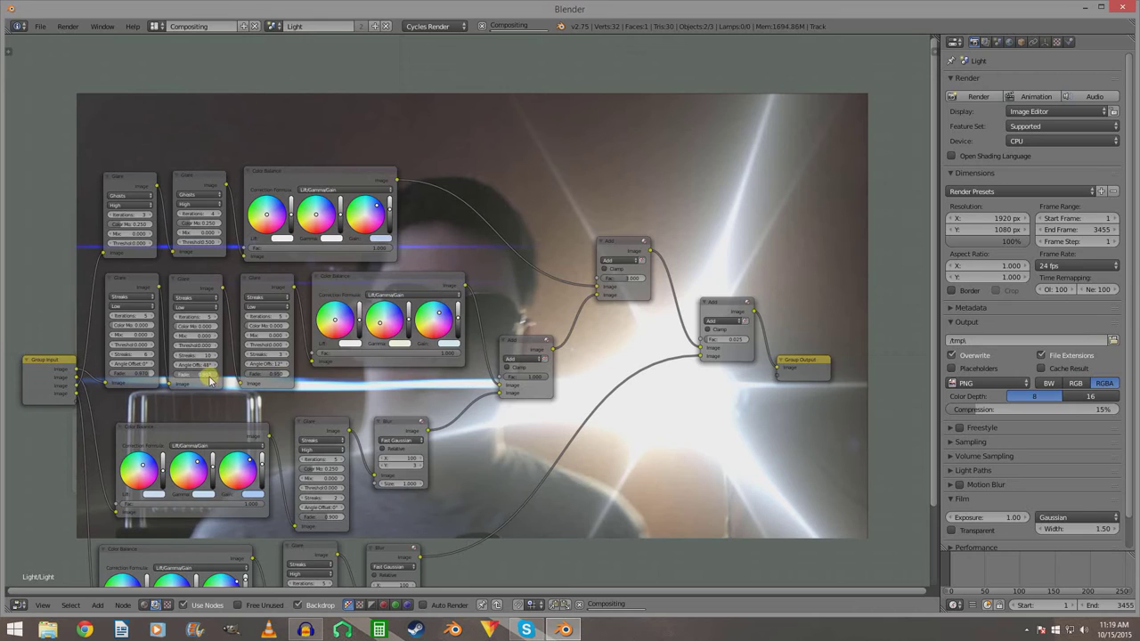
pyautogui.moveTo(211, 380); pyautogui.dragTo(191, 378)
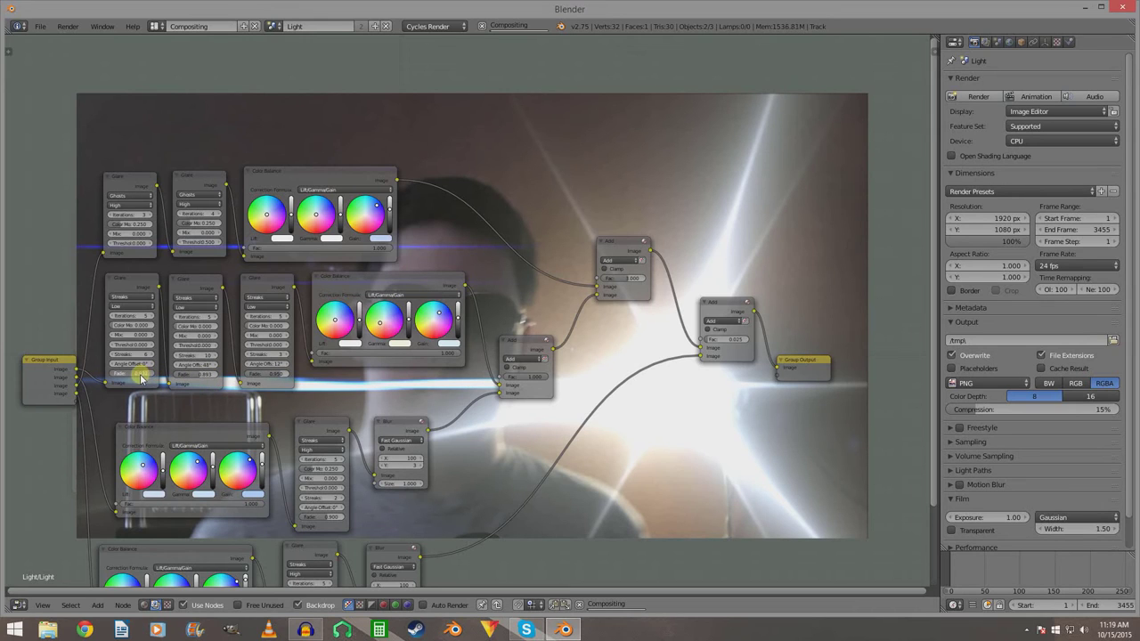
pyautogui.scroll(-3, 590, 437)
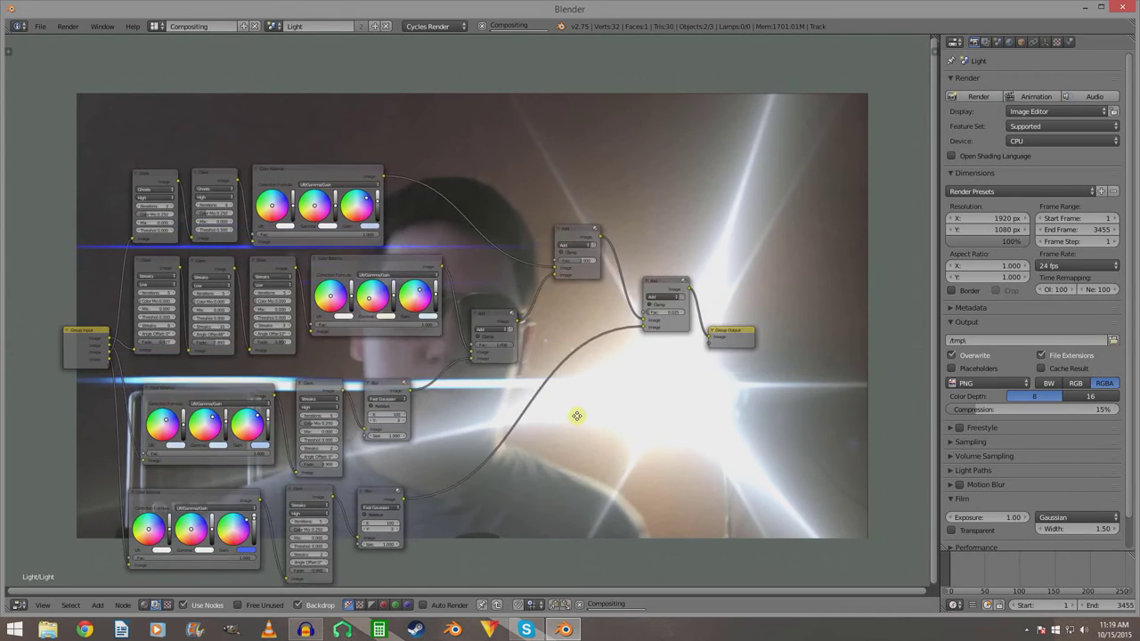
pyautogui.moveTo(577, 415); pyautogui.dragTo(566, 411, button='middle')
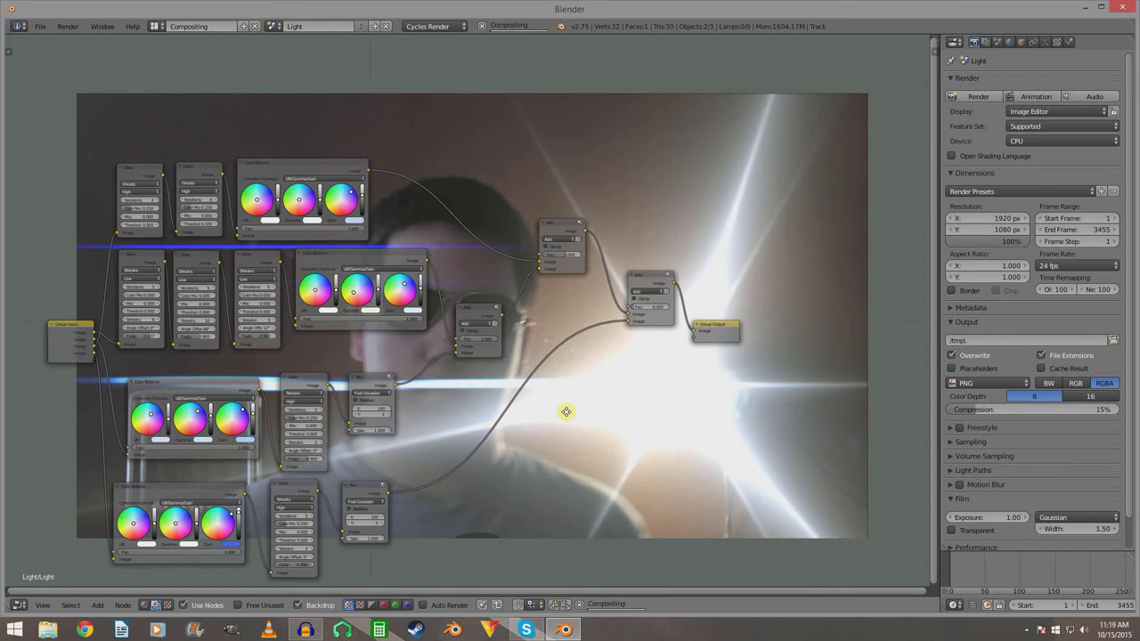
# Move the Add node that combines the two streak branches slightly upward, and exit the lens flare group.
pyautogui.moveTo(484, 311)
pyautogui.mouseDown()
pyautogui.moveTo(473, 303)
pyautogui.moveTo(489, 292)
pyautogui.mouseUp()
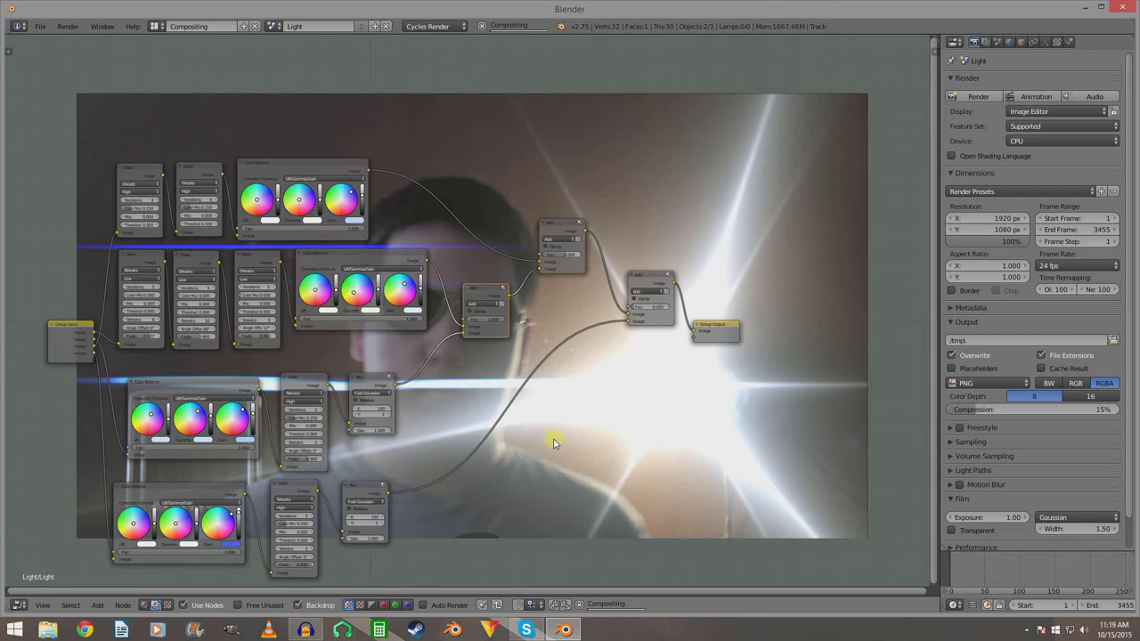
pyautogui.moveTo(553, 442); pyautogui.dragTo(394, 300, button='middle')
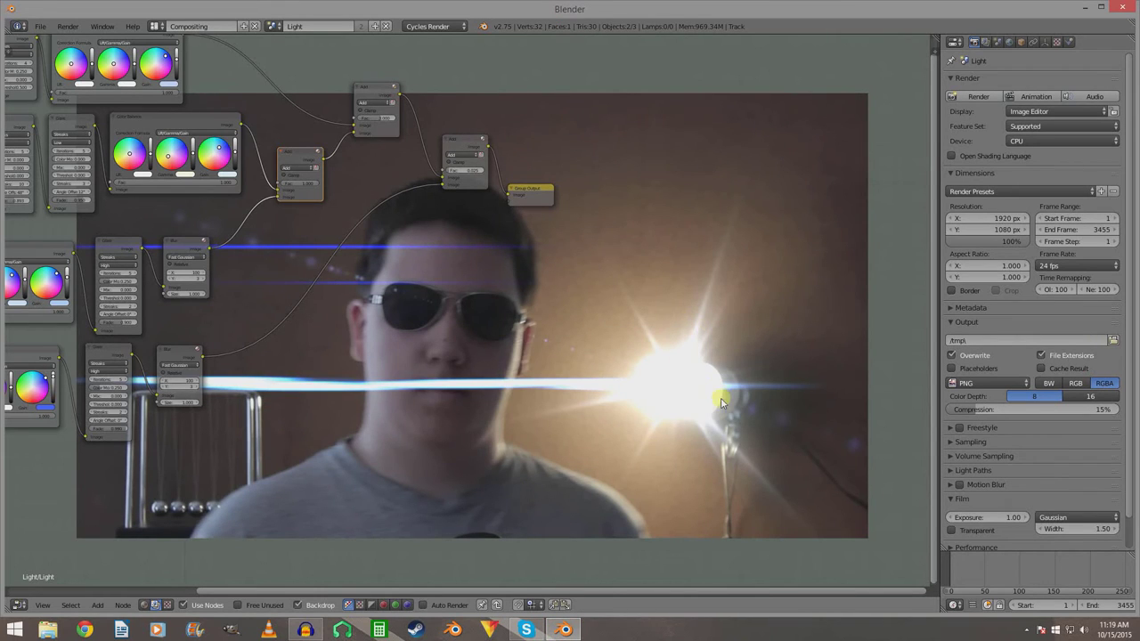
pyautogui.scroll(-2, 659, 428)
pyautogui.moveTo(540, 415); pyautogui.dragTo(691, 448, button='middle')
pyautogui.scroll(1, 695, 436)
pyautogui.press('Tab')
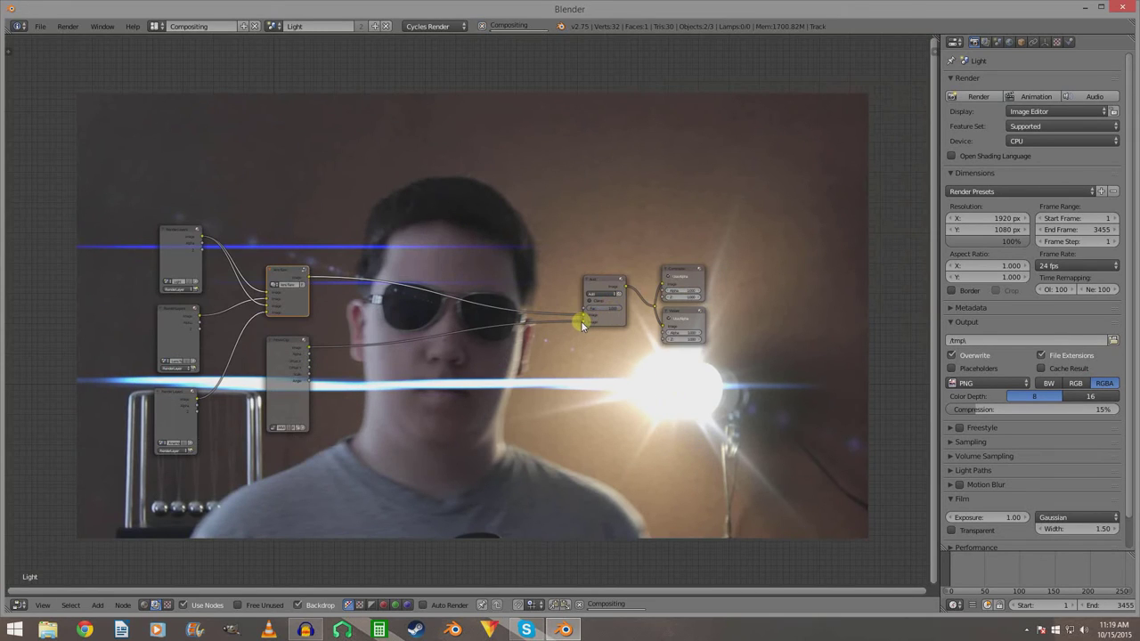
# Swap the Add node's image inputs so the Movie Clip feeds the first and the lens flare the second, and set its Fac to 0.5.
pyautogui.moveTo(582, 324); pyautogui.dragTo(583, 315)
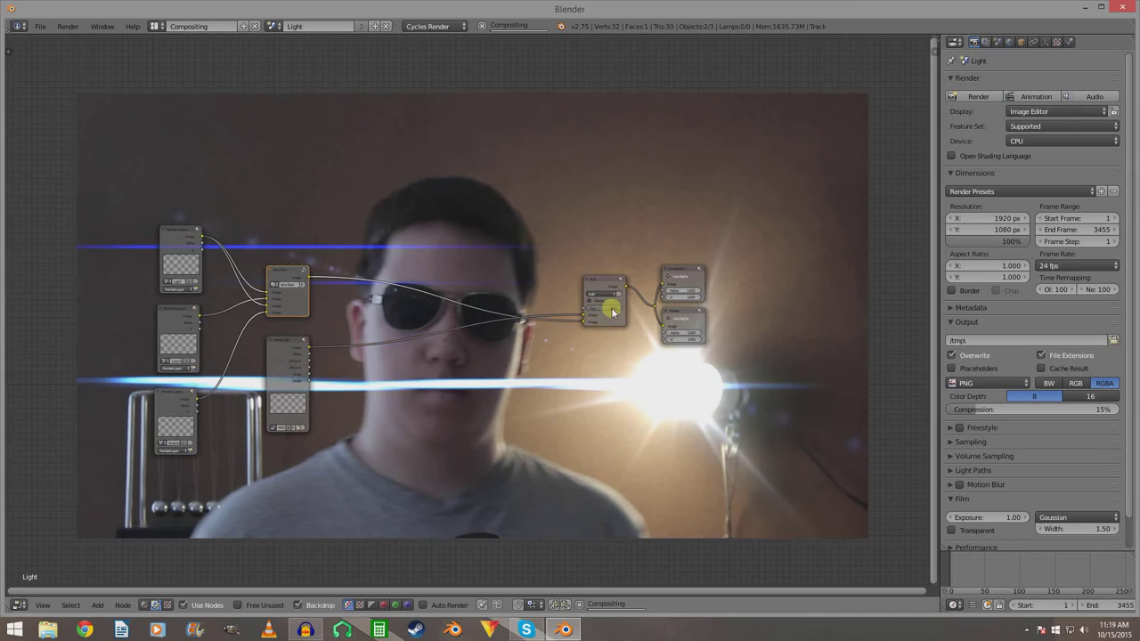
pyautogui.click(602, 308)
pyautogui.press('Return')
pyautogui.keyDown('ctrl'); pyautogui.hscroll(-2, 626, 452); pyautogui.keyUp('ctrl')
pyautogui.keyDown('shift'); pyautogui.scroll(-4, 662, 389); pyautogui.keyUp('shift')
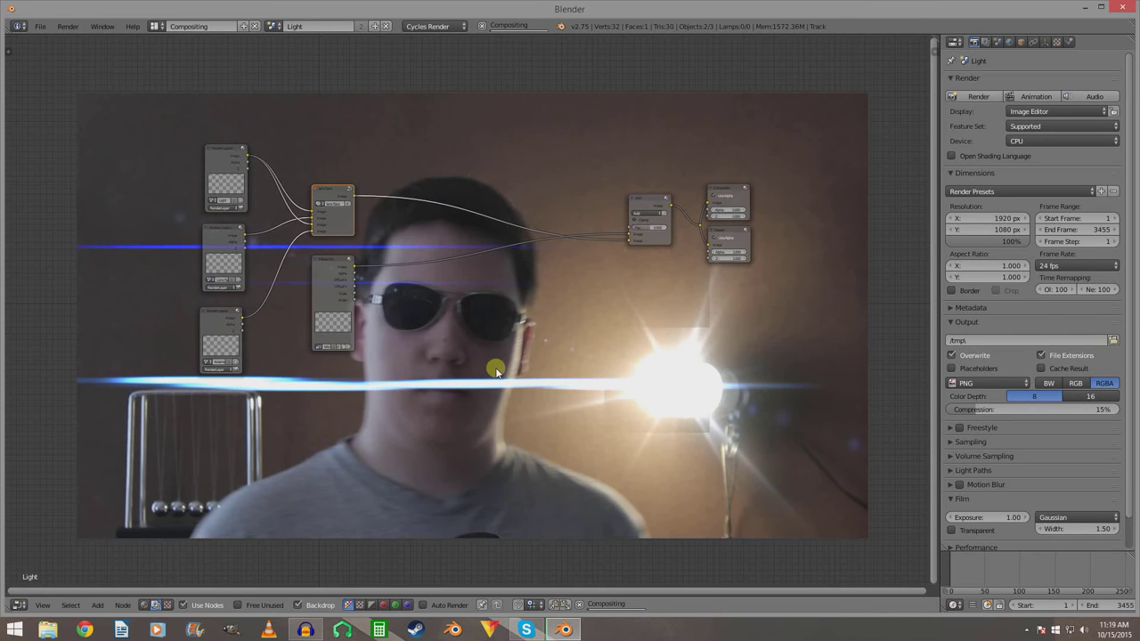
pyautogui.scroll(3, 497, 340)
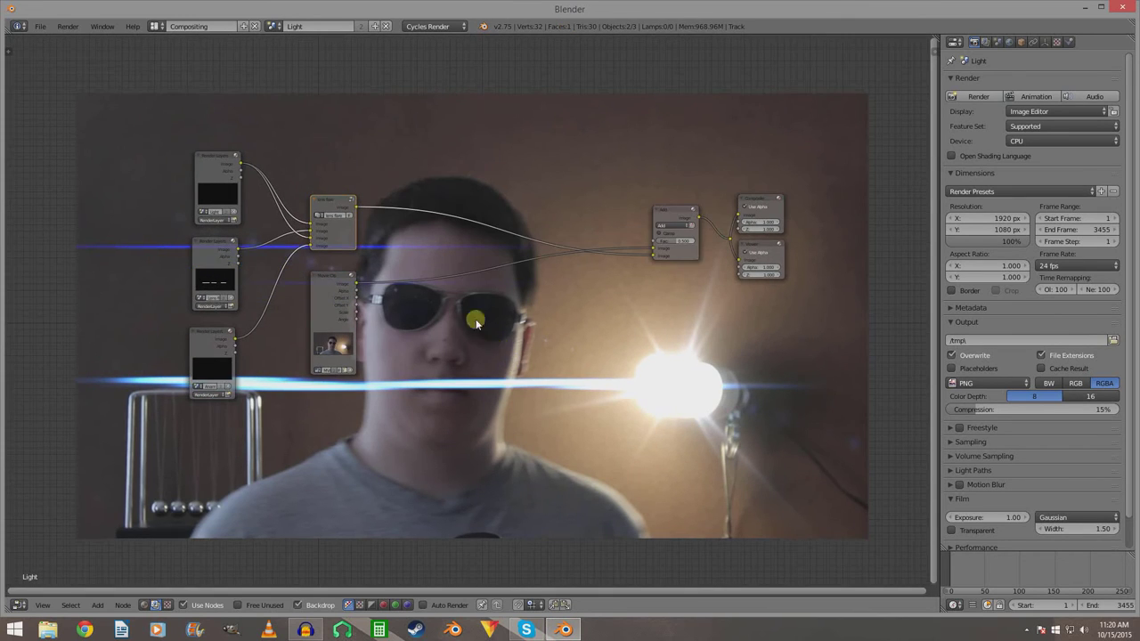
pyautogui.scroll(-1, 468, 347)
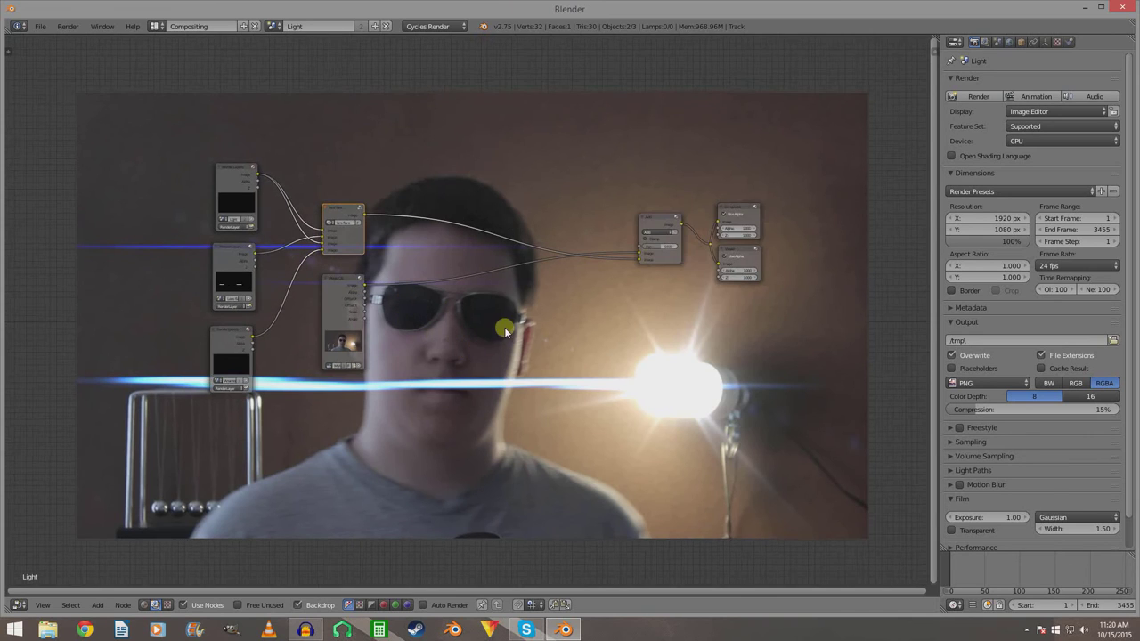
# Add an Image node to the right of the Movie Clip node, and move the Add node back close to the lens flare group.
pyautogui.moveTo(501, 322); pyautogui.dragTo(470, 376, button='middle')
pyautogui.scroll(2, 471, 379)
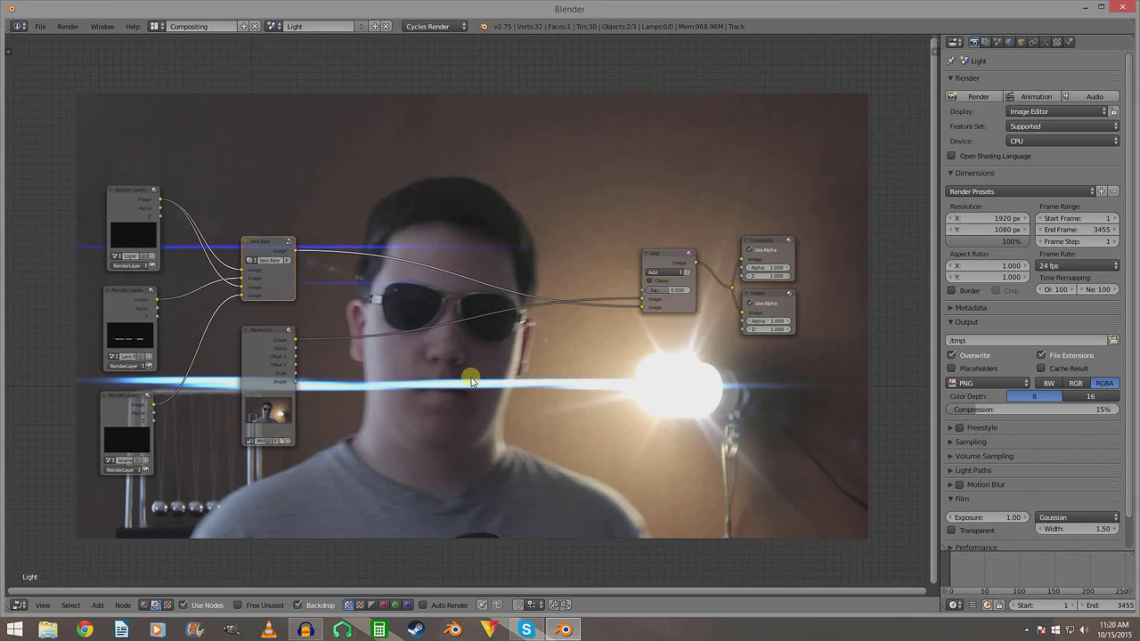
pyautogui.hotkey('shift', 'a')
pyautogui.moveTo(431, 379)
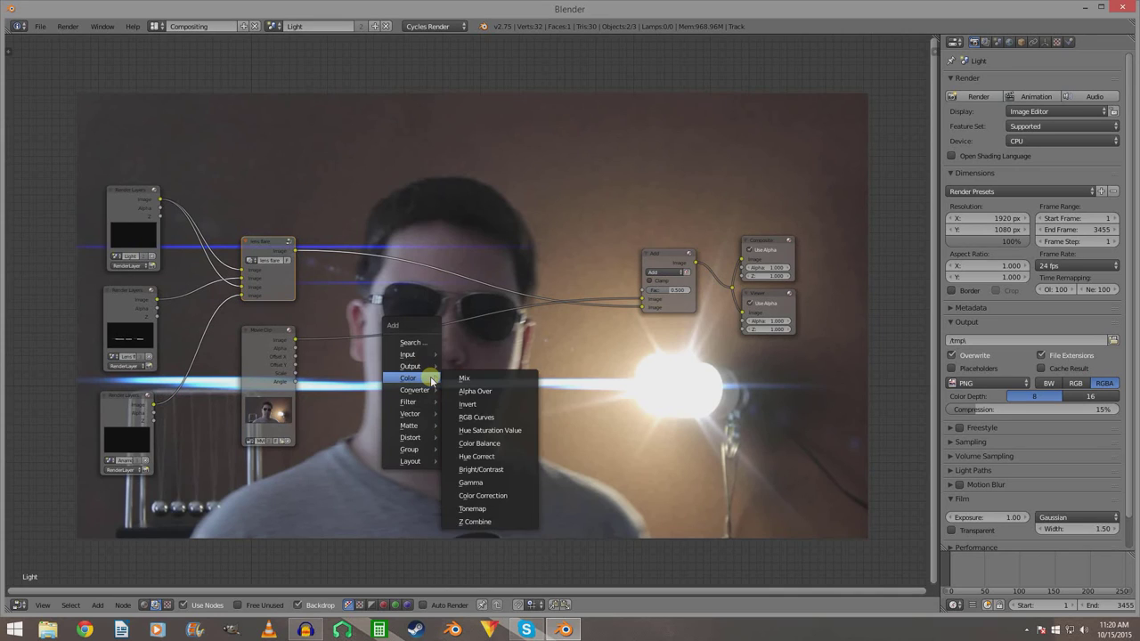
pyautogui.moveTo(413, 352)
pyautogui.click(484, 365)
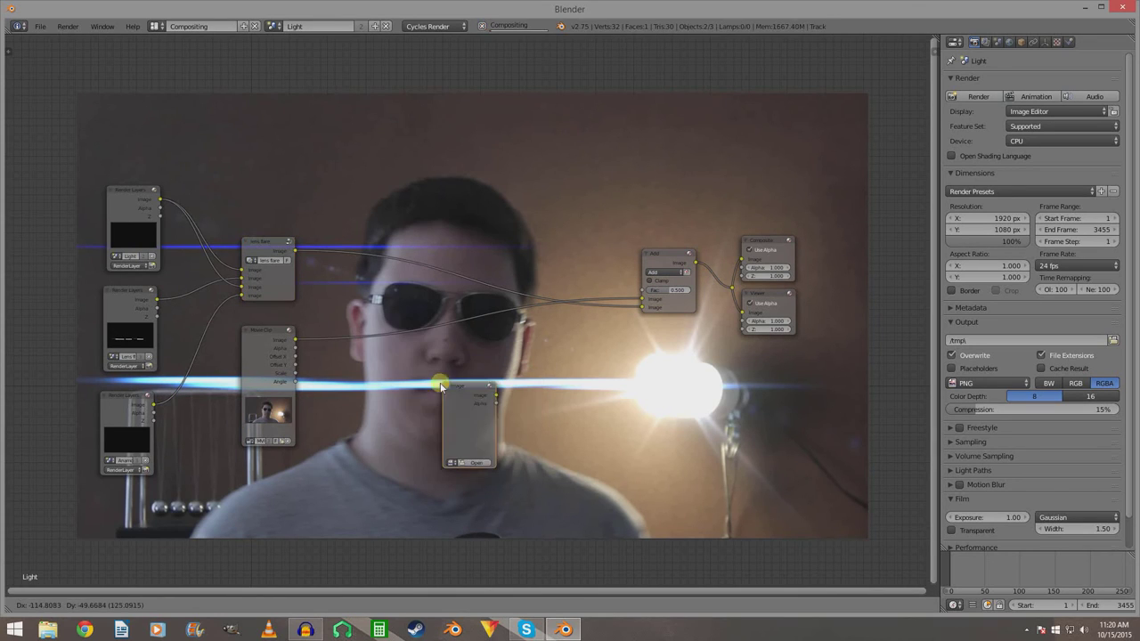
pyautogui.click(433, 390)
pyautogui.moveTo(688, 256); pyautogui.dragTo(441, 287)
# Insert a Mix node between the Add node and the output nodes, and set its blend type to Multiply.
pyautogui.hotkey('shift', 'a')
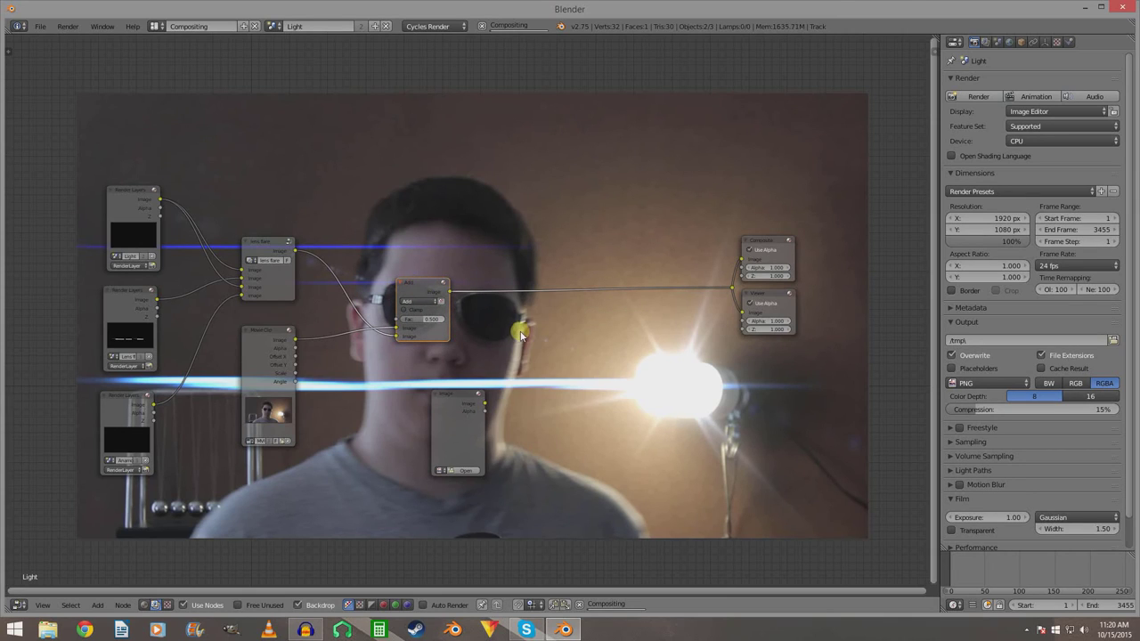
pyautogui.hotkey('shift', 'a')
pyautogui.moveTo(521, 333)
pyautogui.moveTo(501, 356)
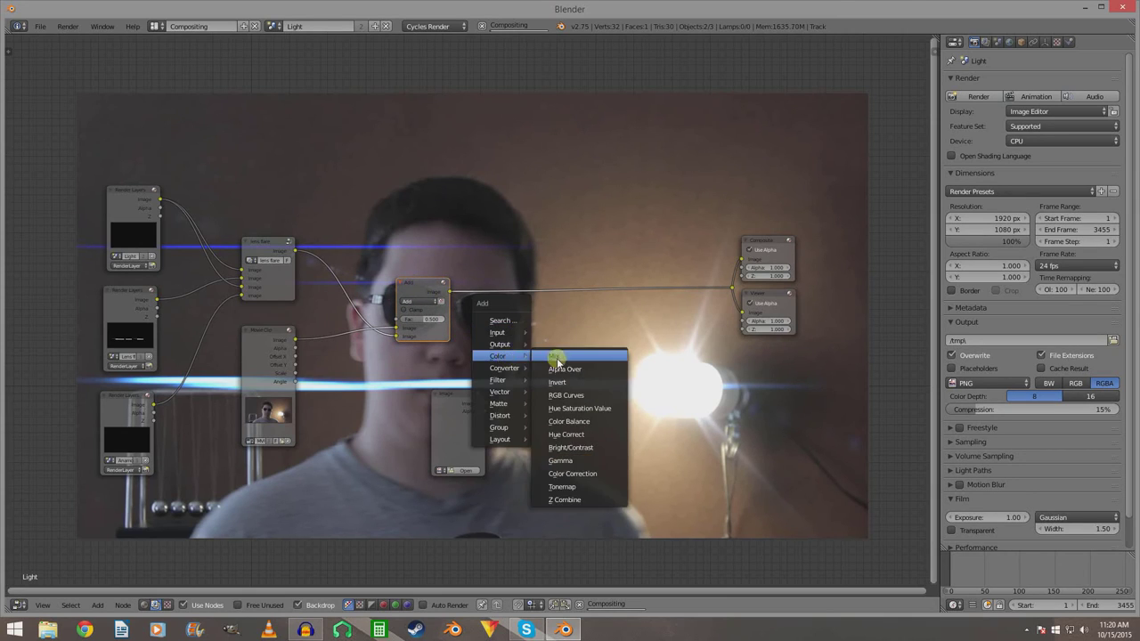
pyautogui.click(561, 357)
pyautogui.click(549, 284)
pyautogui.click(562, 283)
pyautogui.click(575, 296)
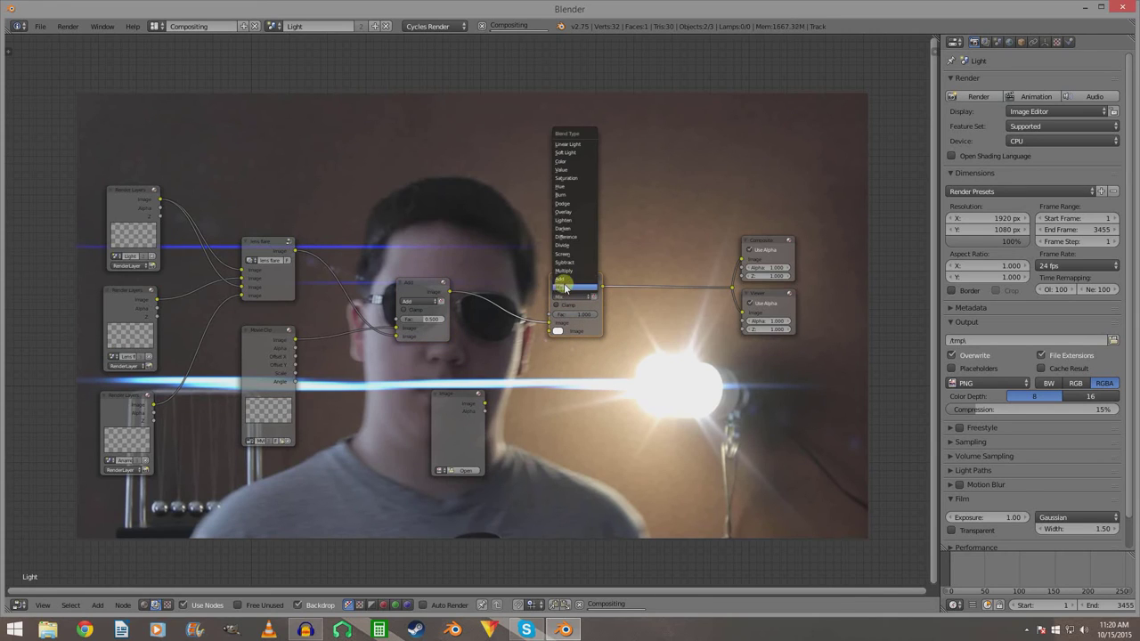
pyautogui.click(574, 270)
# Load letterbox 2.390001.png into the Image node, connect its image to the Multiply node's second input, and move it below the Add node.
pyautogui.click(456, 472)
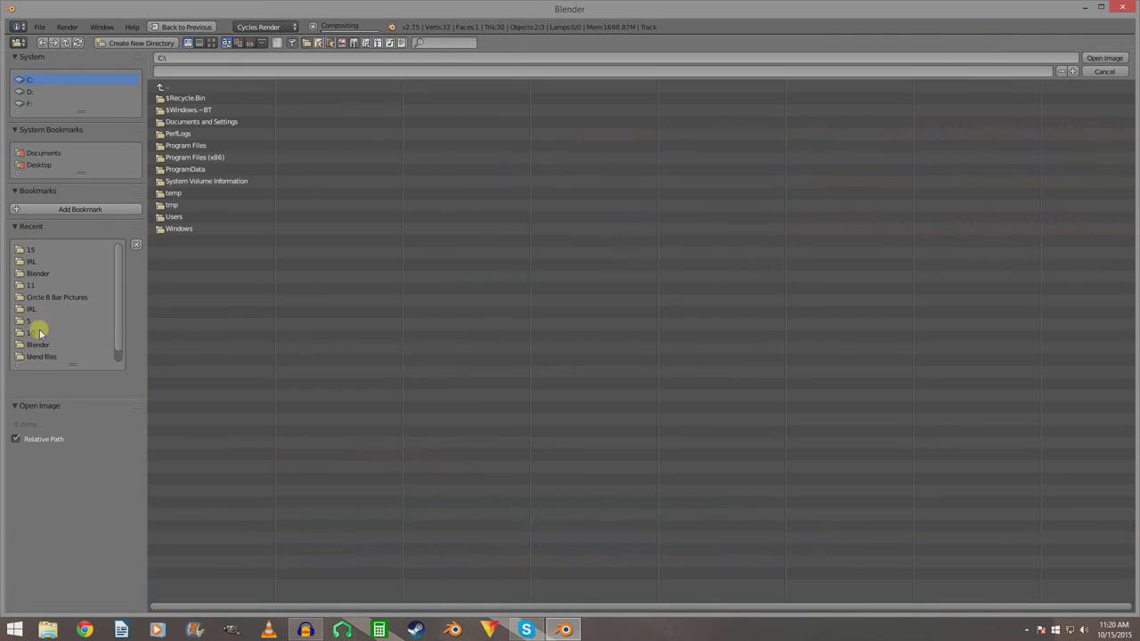
pyautogui.click(40, 275)
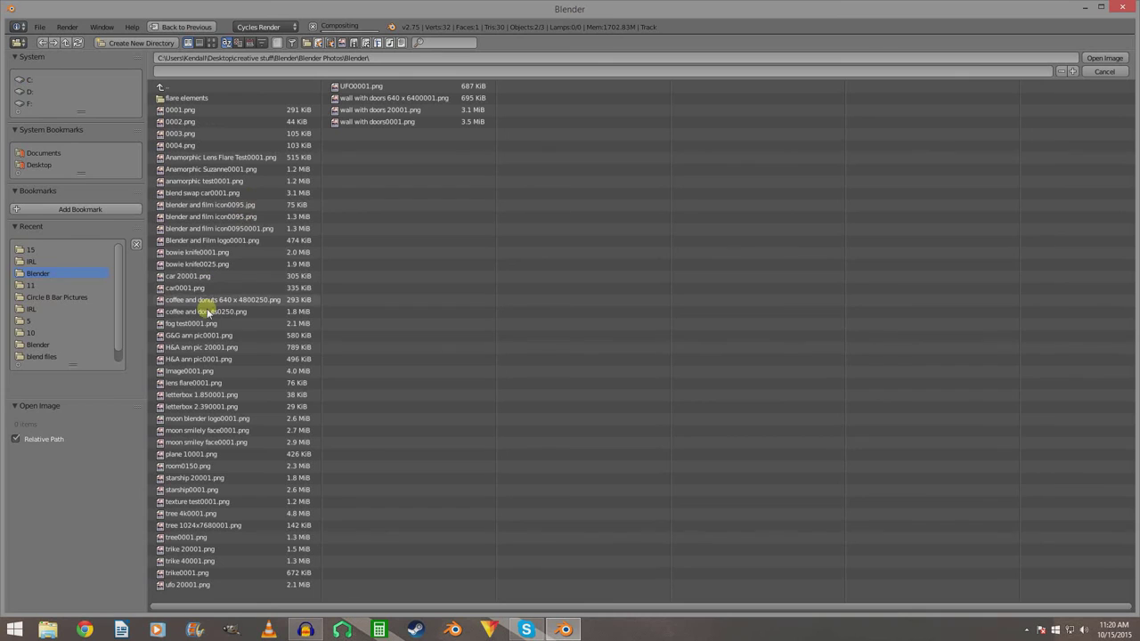
pyautogui.doubleClick(203, 408)
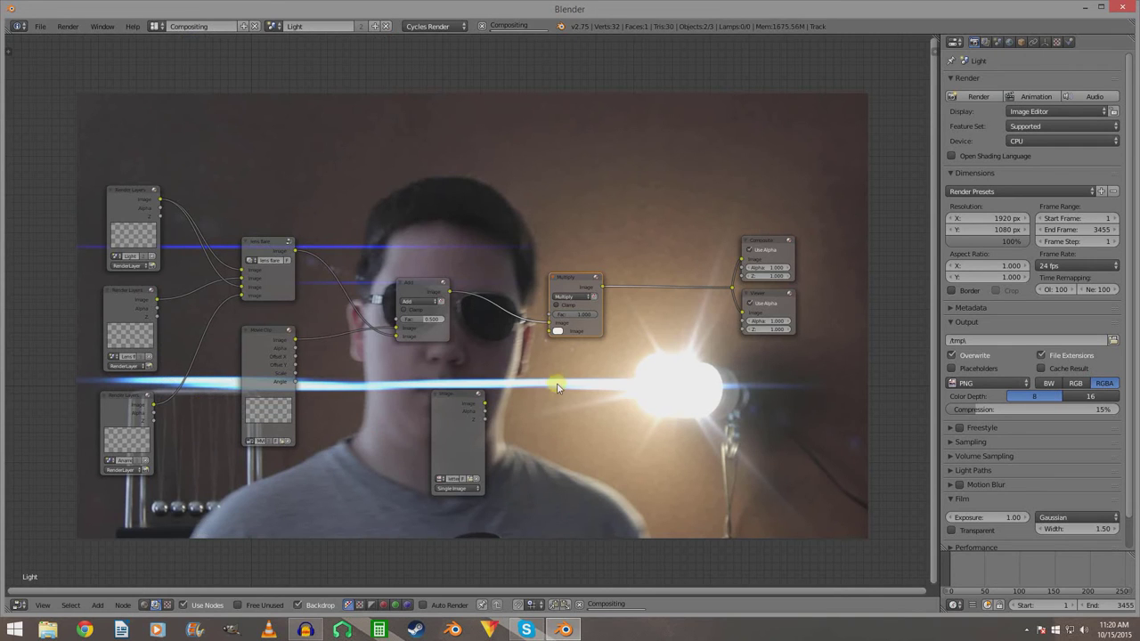
pyautogui.moveTo(485, 402); pyautogui.dragTo(548, 328)
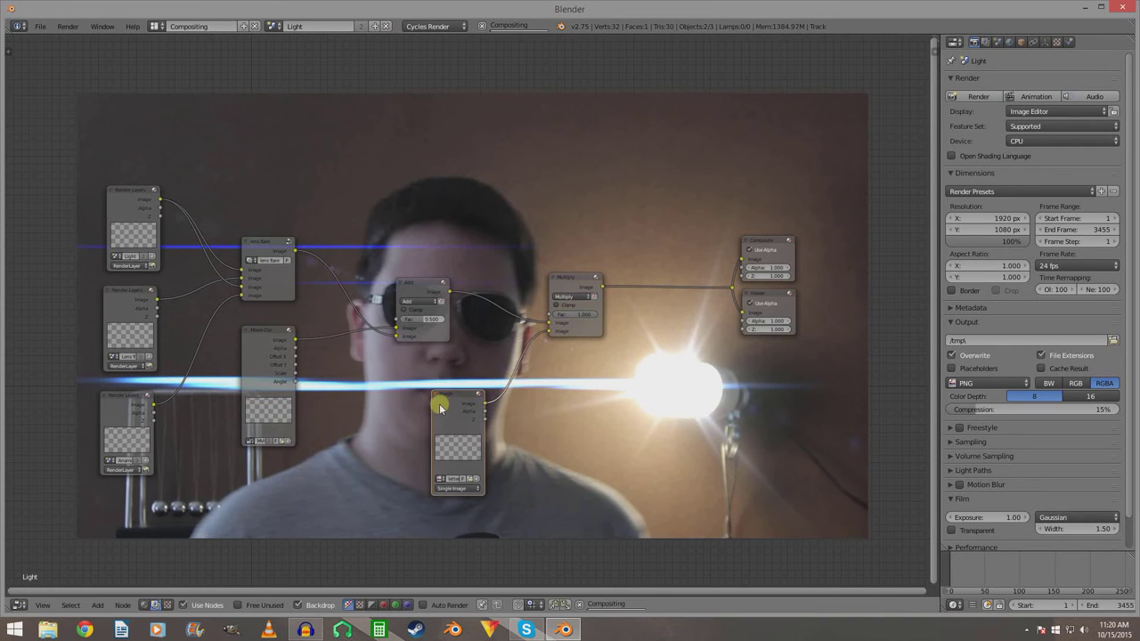
pyautogui.moveTo(440, 404); pyautogui.dragTo(410, 381)
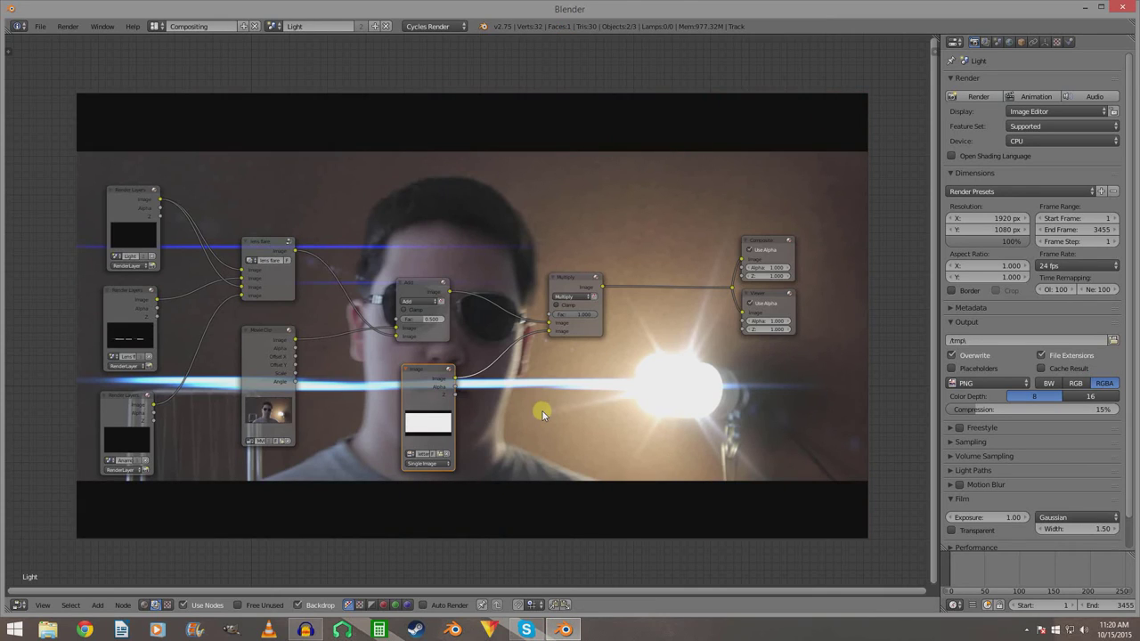
pyautogui.scroll(-1, 624, 356)
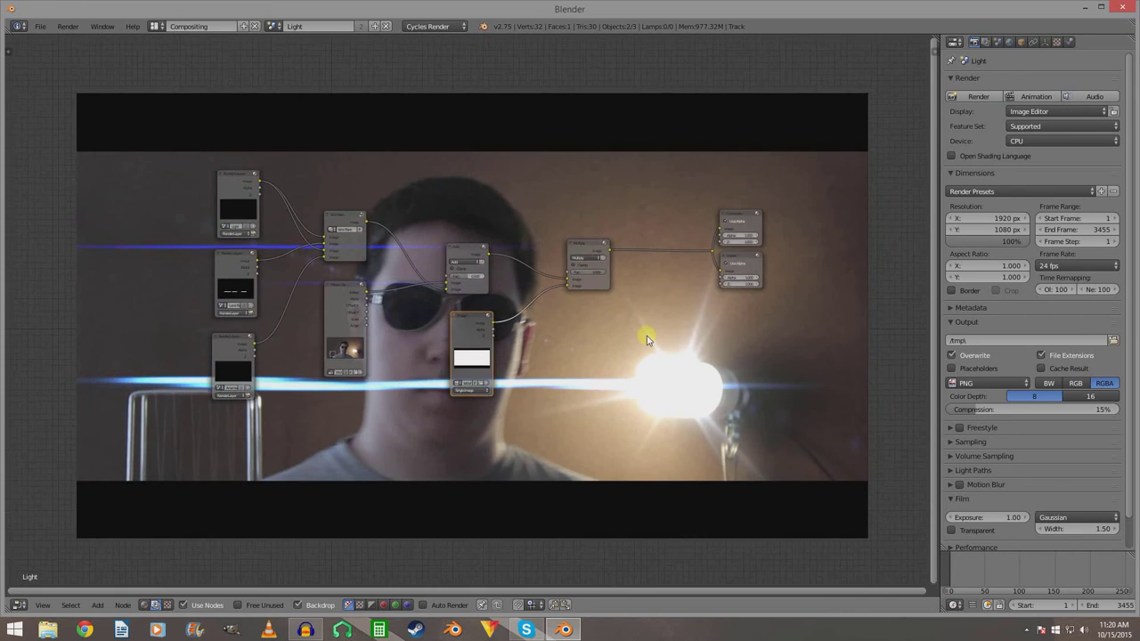
pyautogui.moveTo(649, 330); pyautogui.dragTo(612, 553, button='middle')
pyautogui.scroll(-1, 616, 366)
pyautogui.click(630, 66)
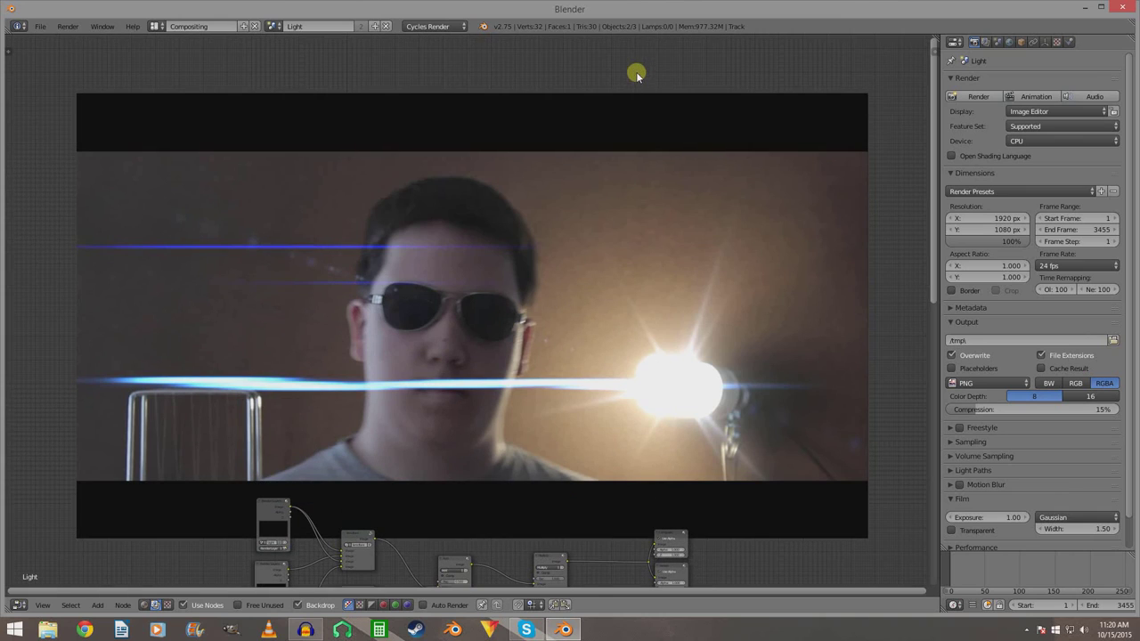